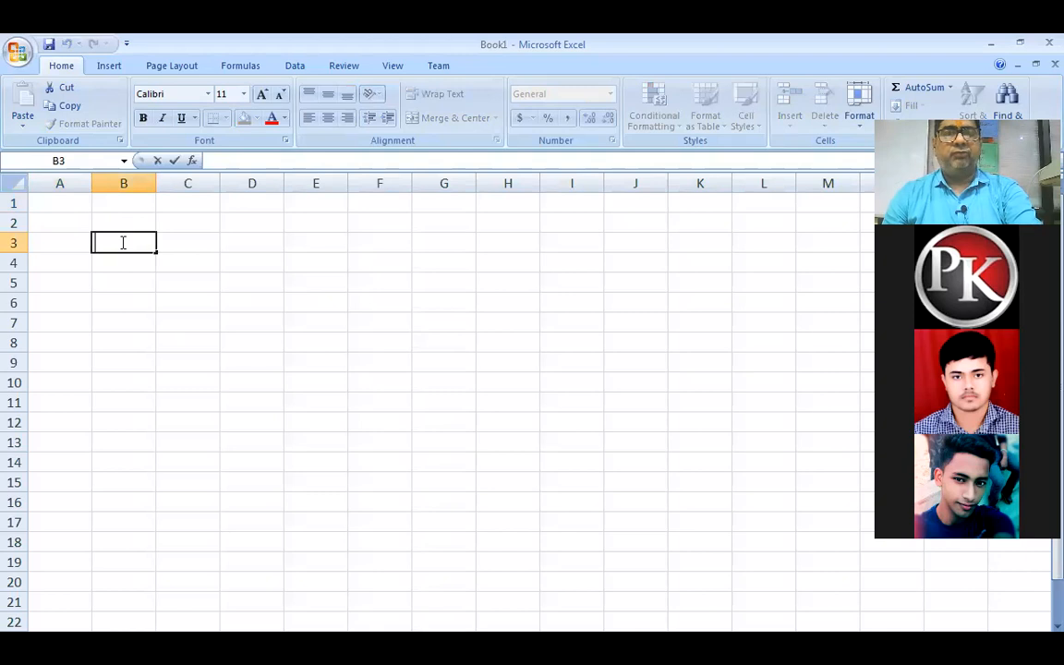
Step: Enter 4 in cell B3 and 5 in cell C3
{"action": "type", "text": "4"}
{"action": "left_click", "coordinate": [191, 245]}
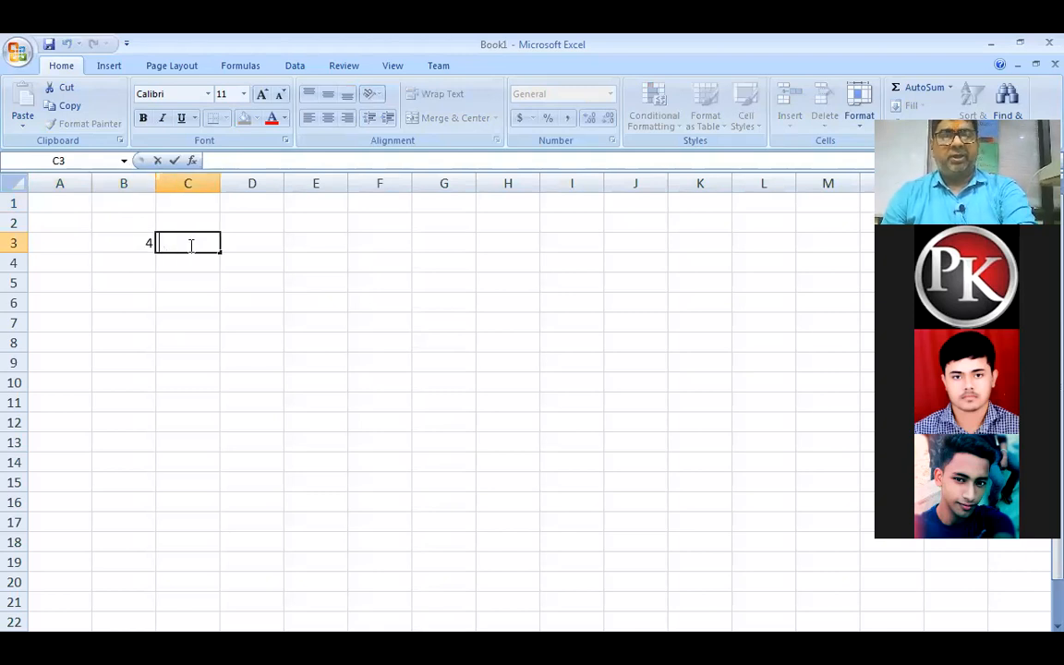
{"action": "type", "text": "5"}
{"action": "left_click", "coordinate": [252, 402]}
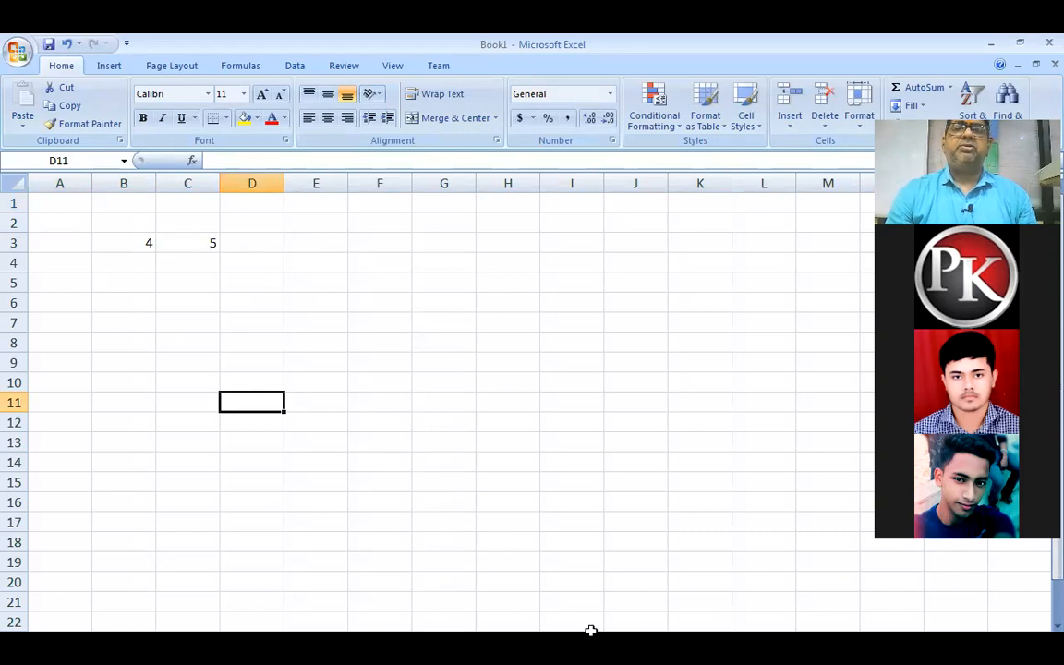
Step: Enter the formula =SUM(B3,C3) in cell D3 to add the two numbers
{"action": "double_click", "coordinate": [252, 243]}
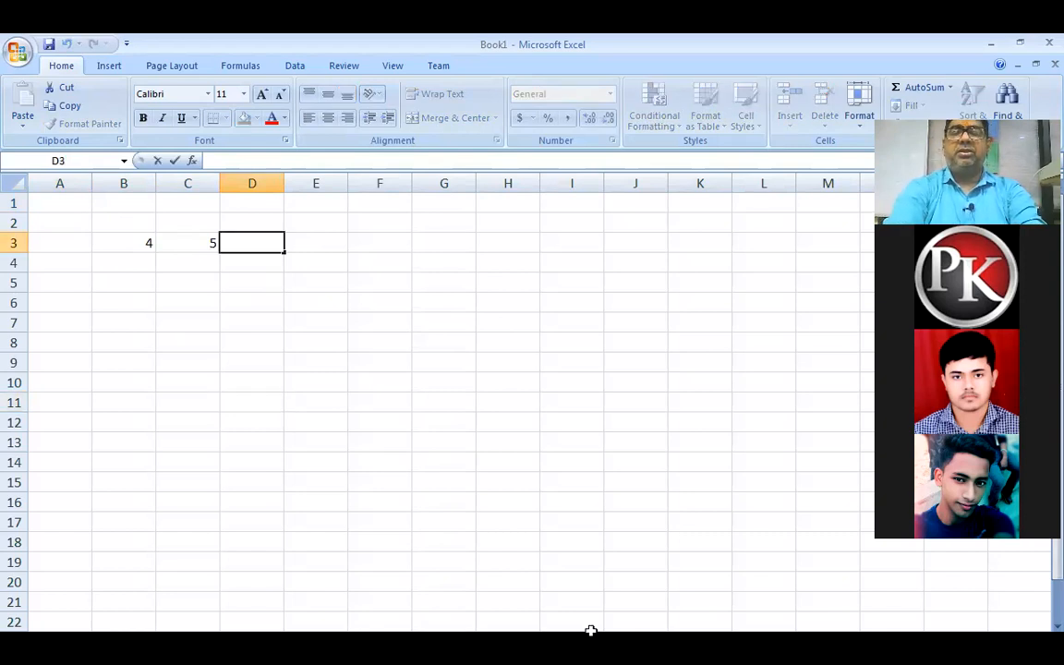
{"action": "type", "text": "=si"}
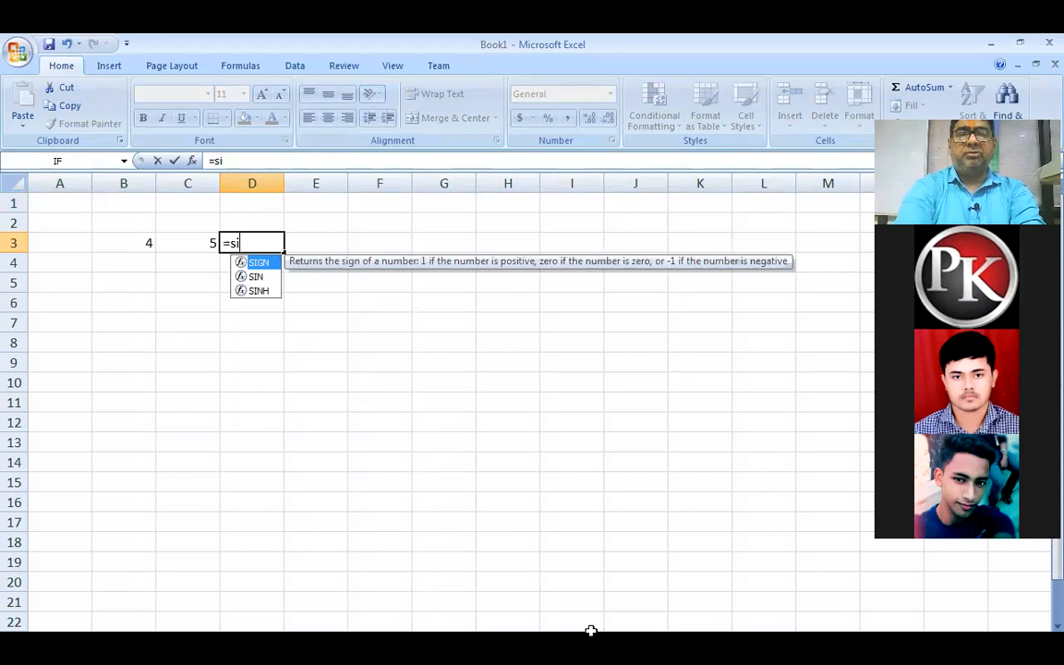
{"action": "key", "text": "BackSpace"}
{"action": "type", "text": "um"}
{"action": "key", "text": "Tab"}
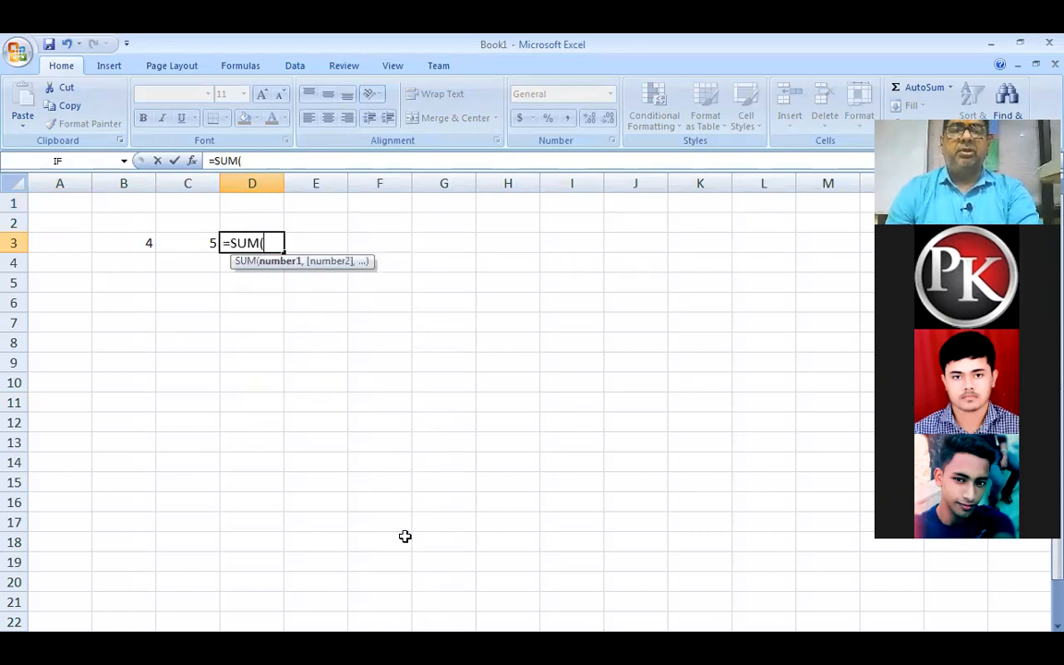
{"action": "left_click", "coordinate": [143, 242]}
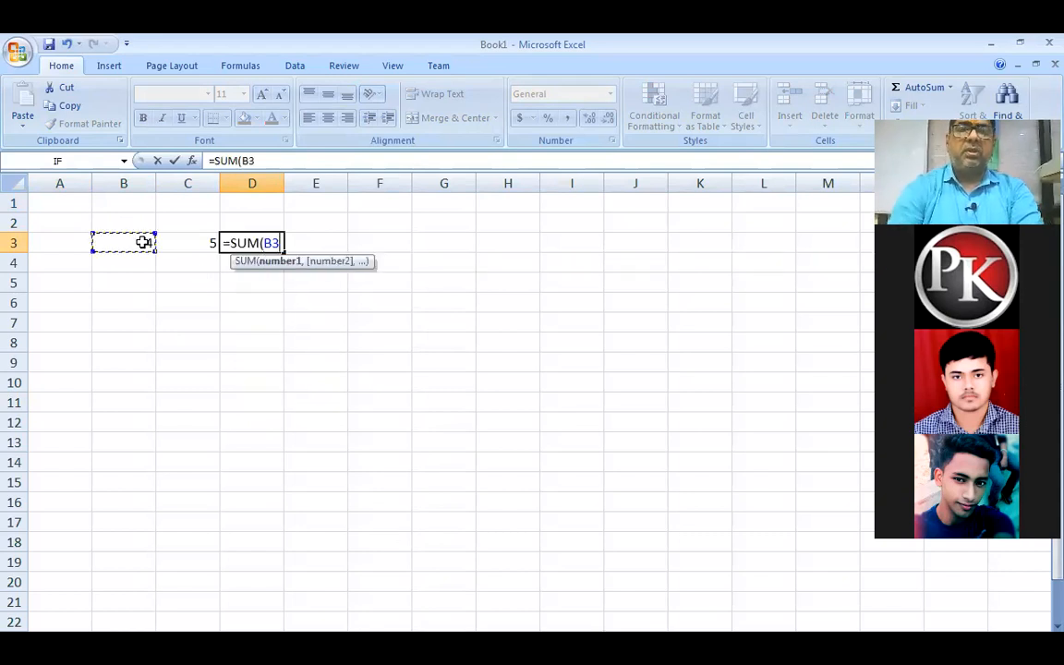
{"action": "type", "text": ","}
{"action": "left_click", "coordinate": [178, 240]}
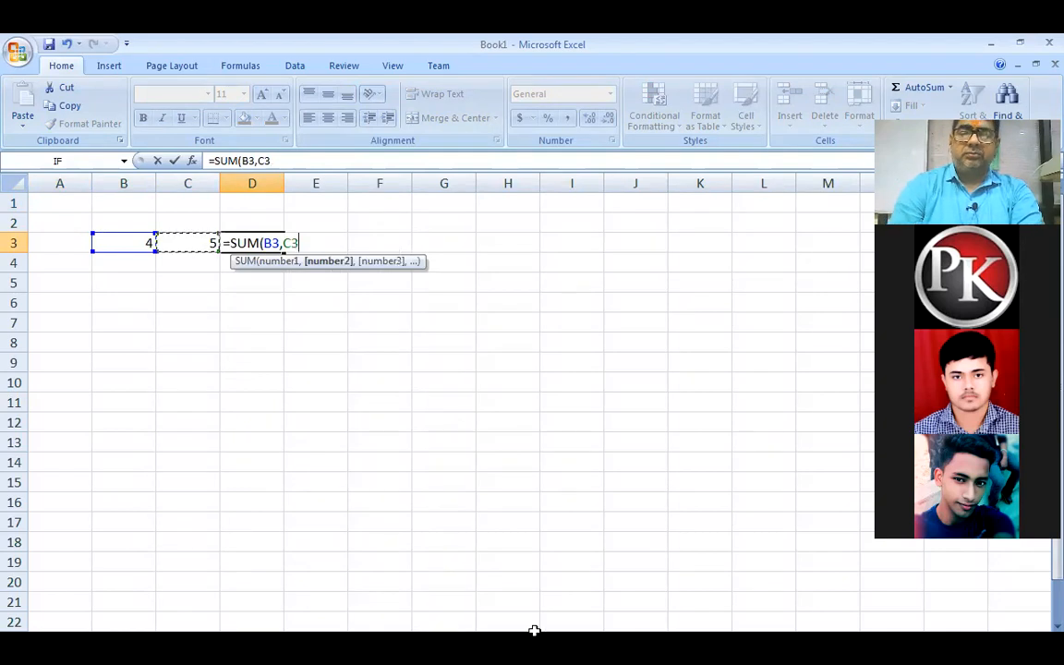
{"action": "key", "text": "Return"}
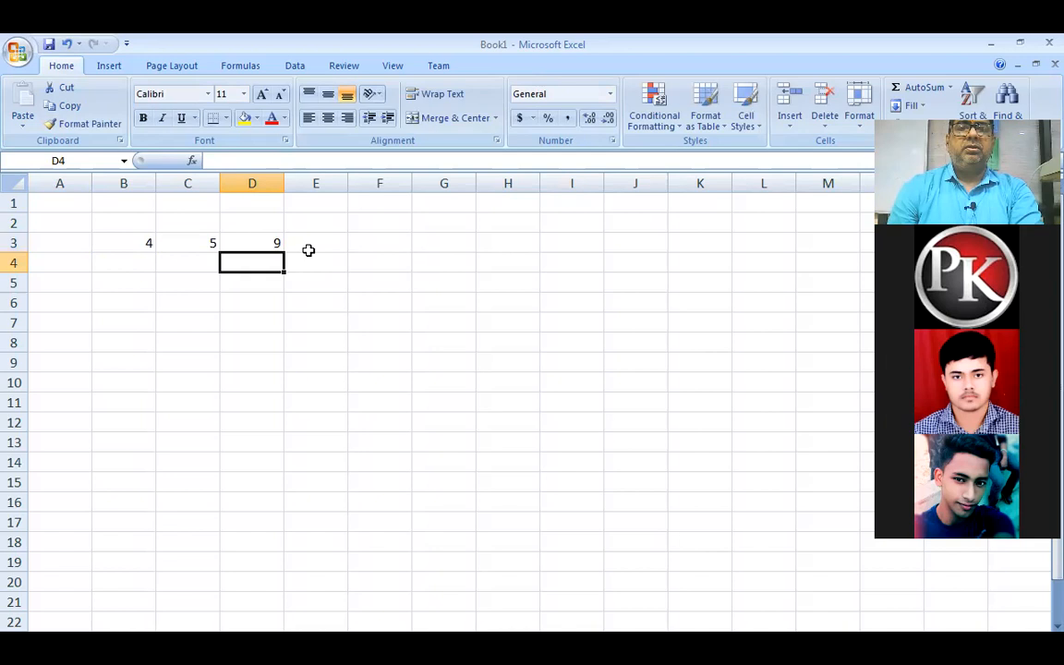
Step: Reopen the formula in cell D3 and clear the cell
{"action": "double_click", "coordinate": [261, 241]}
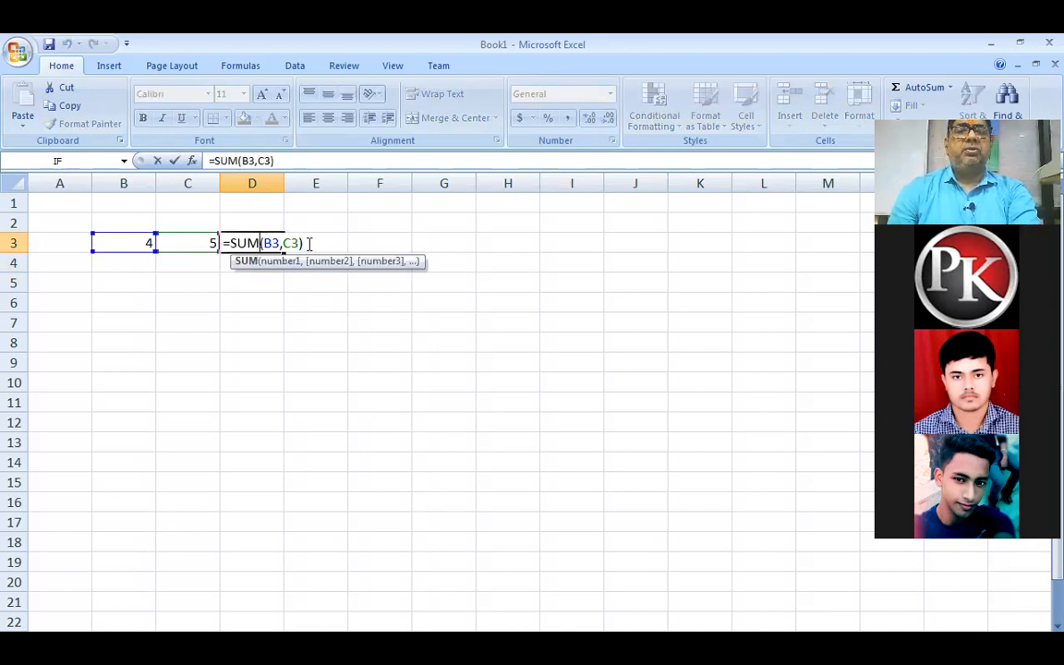
{"action": "key", "text": "BackSpace"}
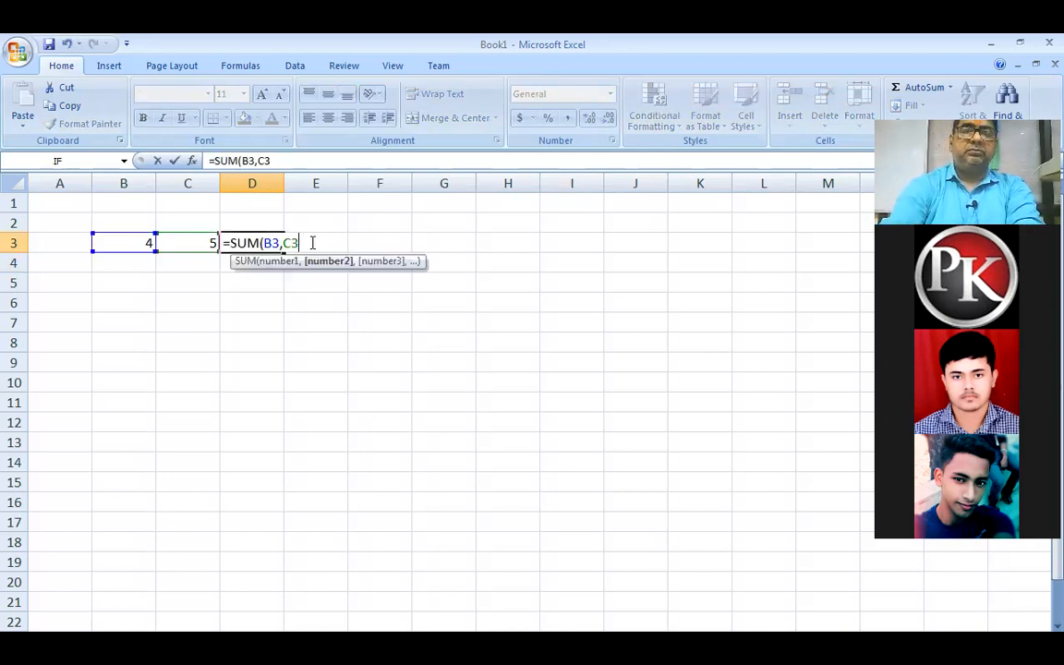
{"action": "key", "text": "Escape"}
{"action": "left_click", "coordinate": [300, 374]}
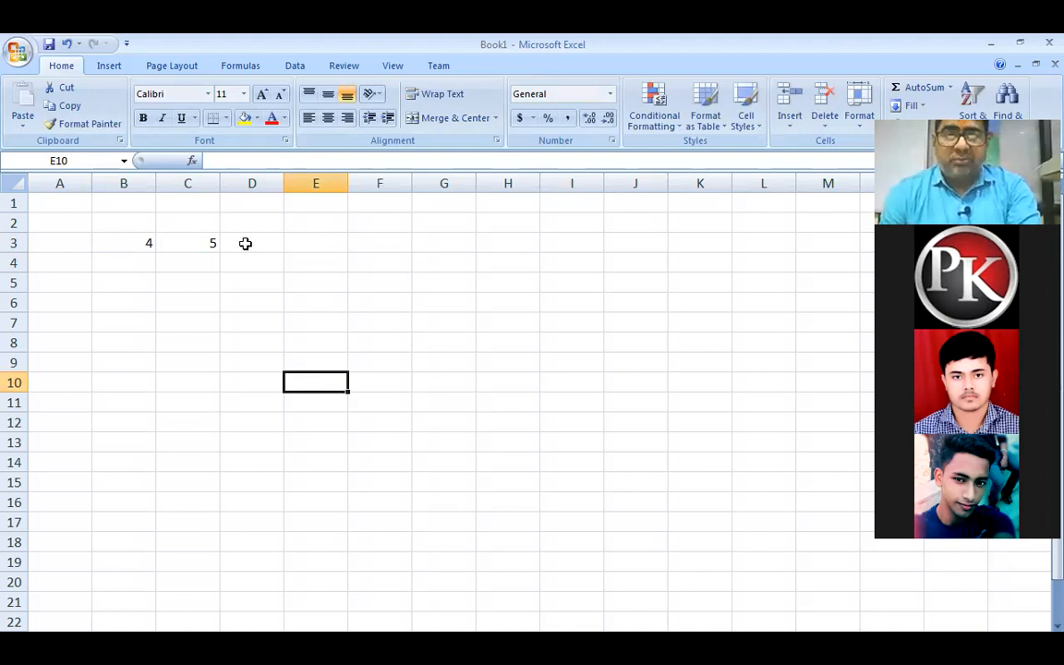
Step: Open Insert Function for cell D3 and look through the Most Recently Used functions
{"action": "left_click", "coordinate": [245, 238]}
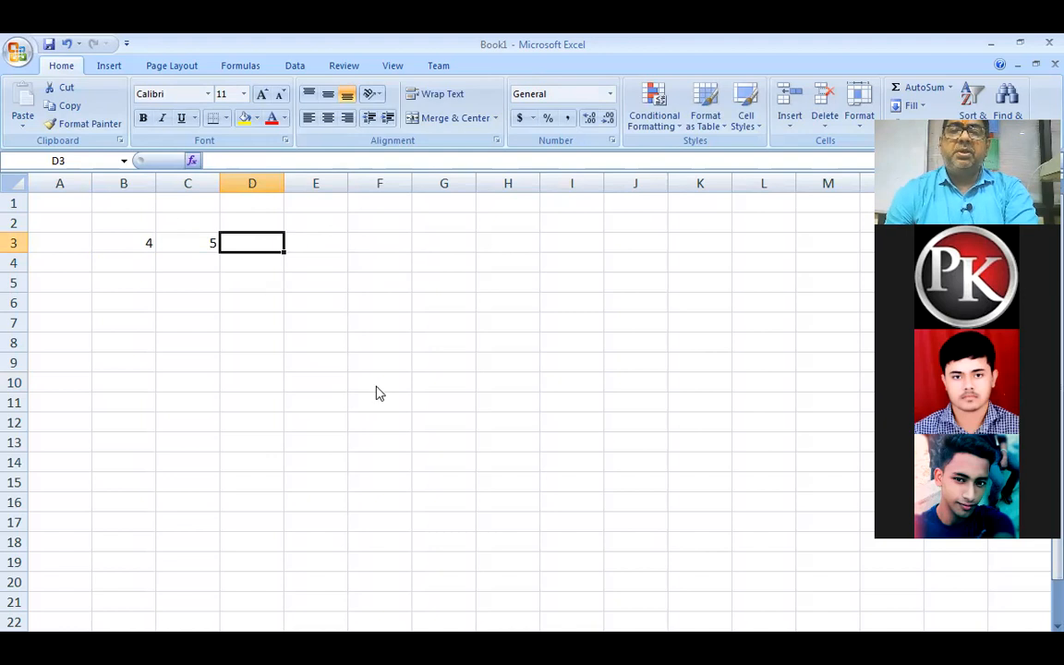
{"action": "key", "text": "shift+F3"}
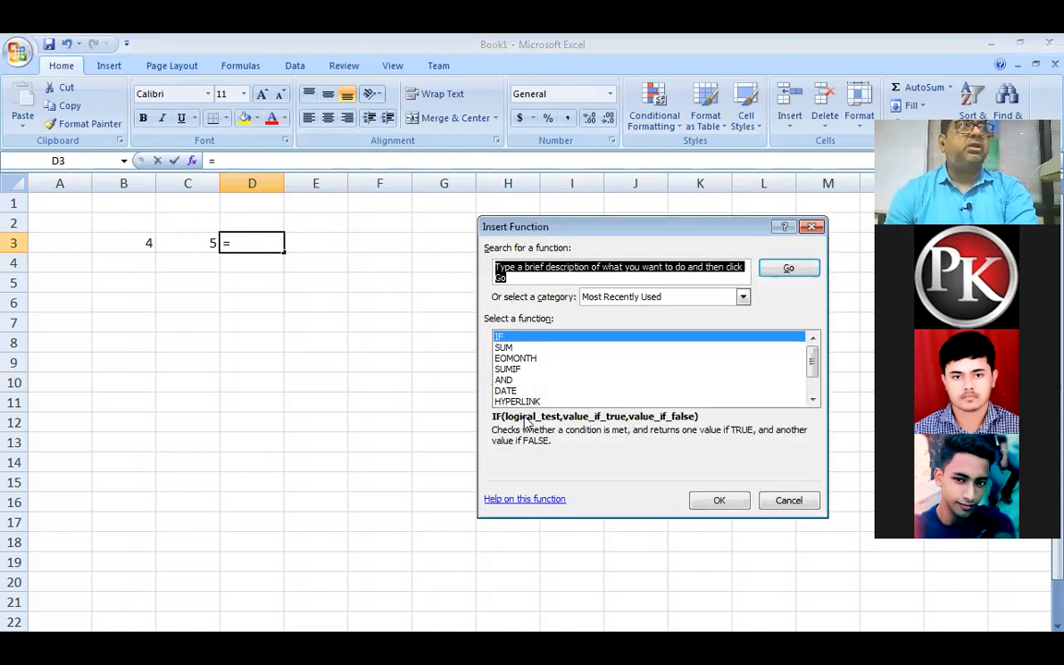
{"action": "left_click", "coordinate": [815, 404]}
{"action": "left_click", "coordinate": [814, 403]}
{"action": "left_click", "coordinate": [815, 401]}
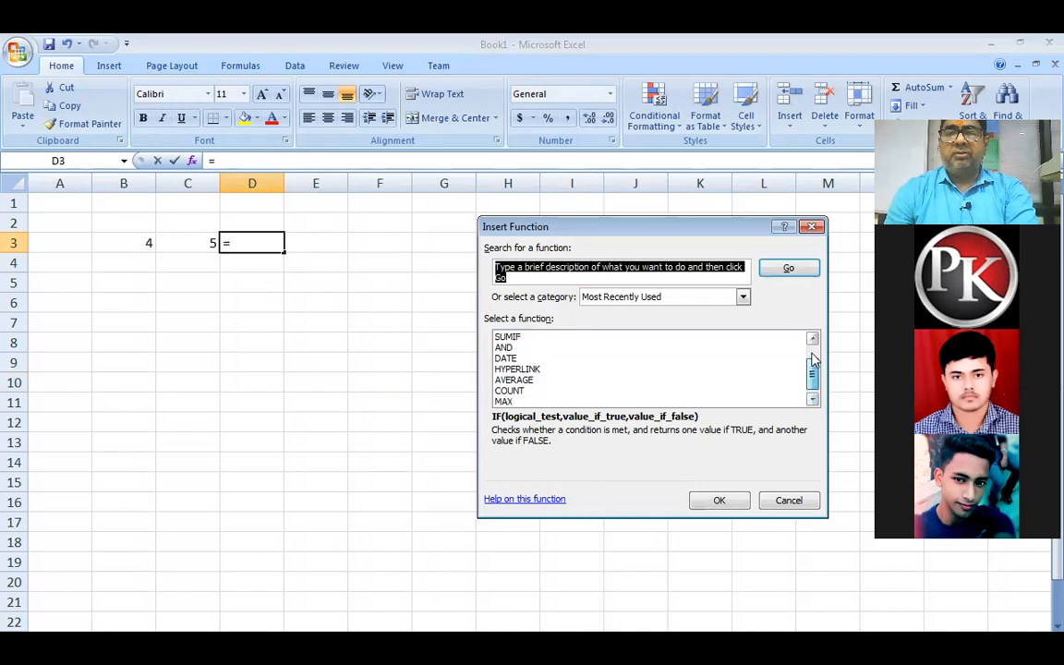
{"action": "left_click", "coordinate": [812, 339]}
{"action": "left_click", "coordinate": [813, 339]}
{"action": "left_click", "coordinate": [812, 339]}
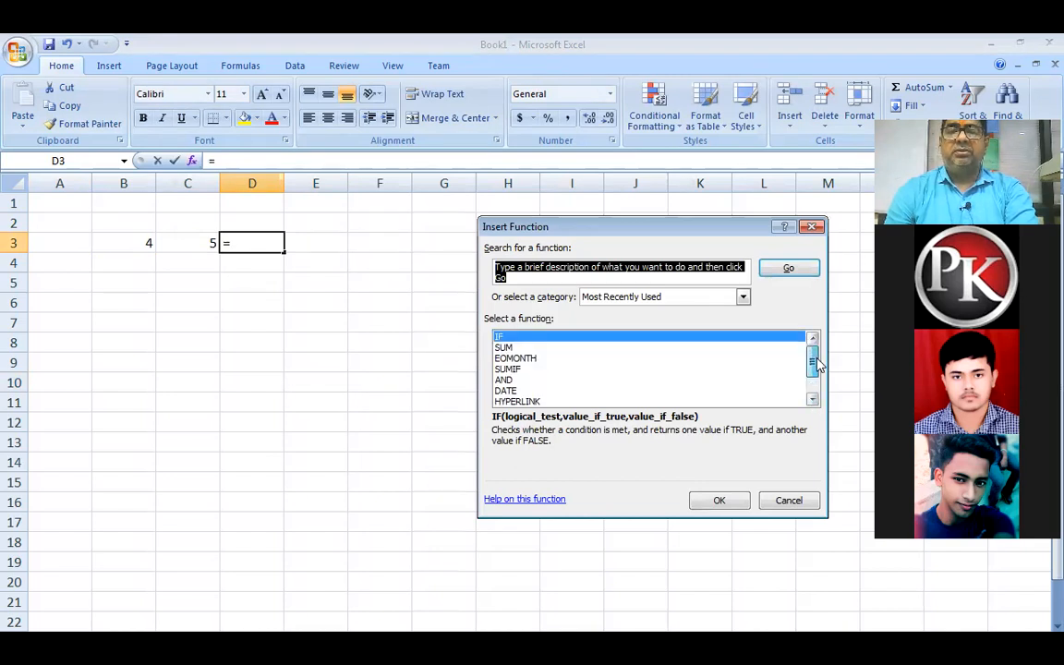
{"action": "left_click_drag", "start_coordinate": [816, 401], "coordinate": [817, 340]}
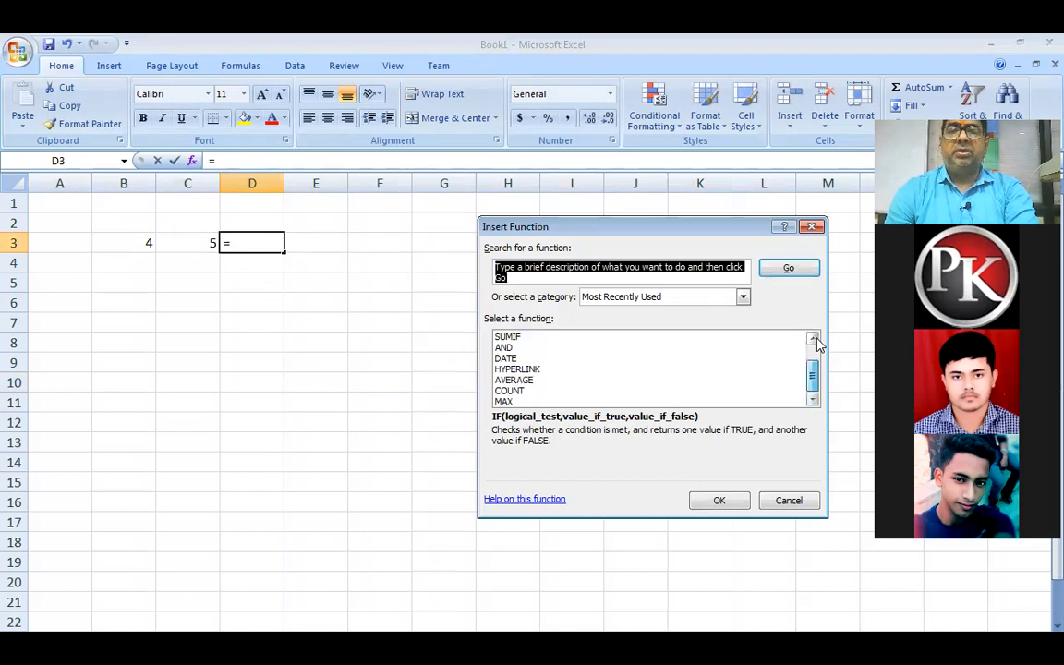
Step: Review the available function categories and look through the functions in the Date & Time category
{"action": "left_click", "coordinate": [742, 296]}
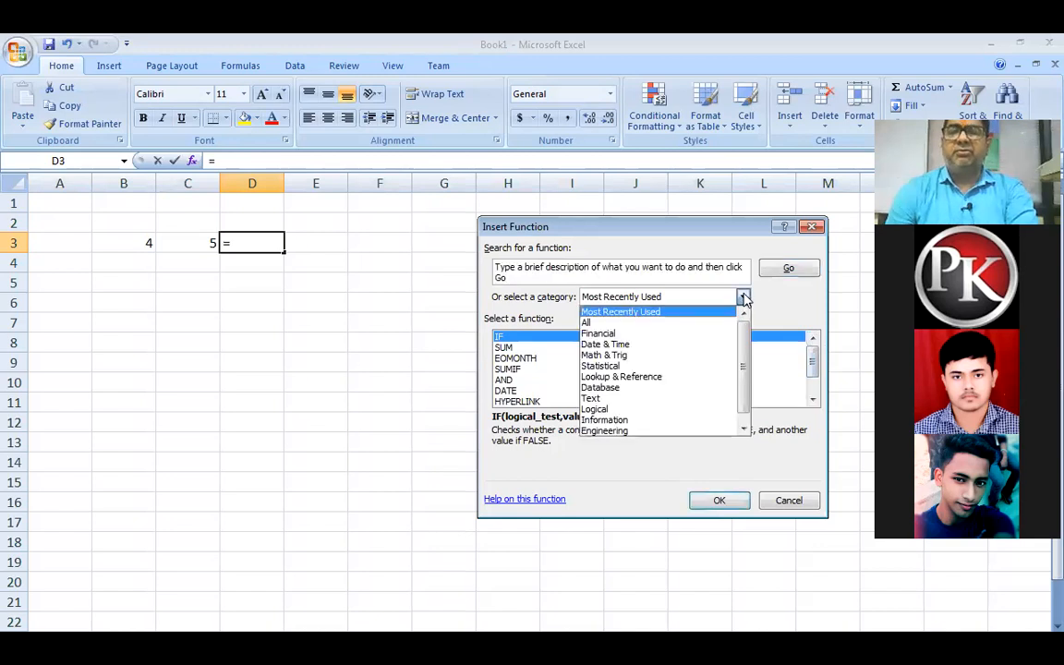
{"action": "scroll", "coordinate": [749, 337], "scroll_direction": "down", "scroll_amount": 1}
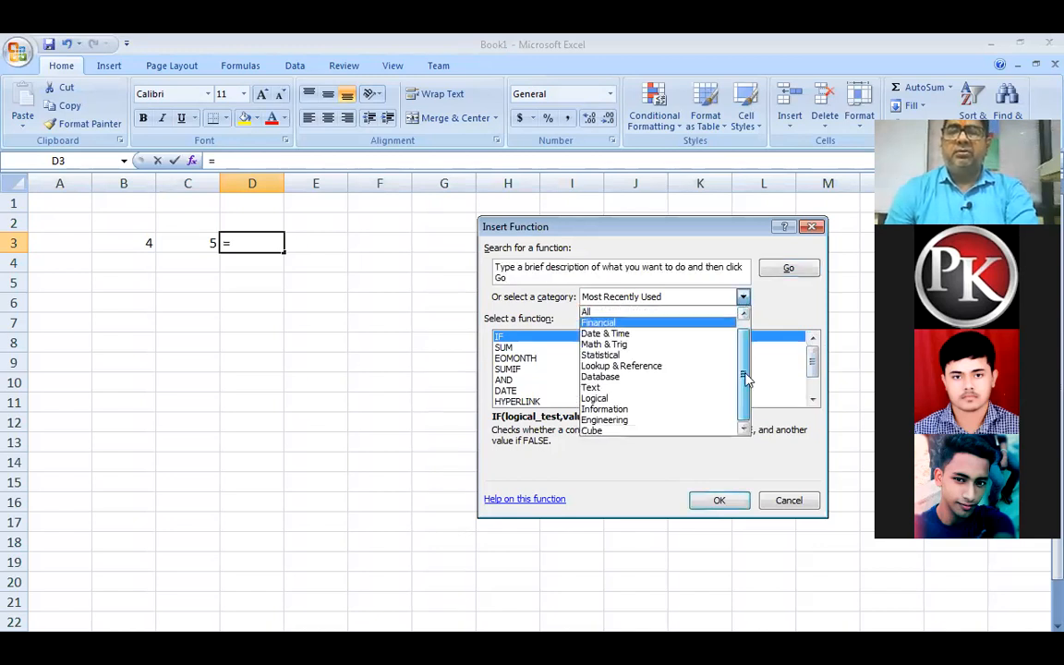
{"action": "scroll", "coordinate": [748, 327], "scroll_direction": "up", "scroll_amount": 1}
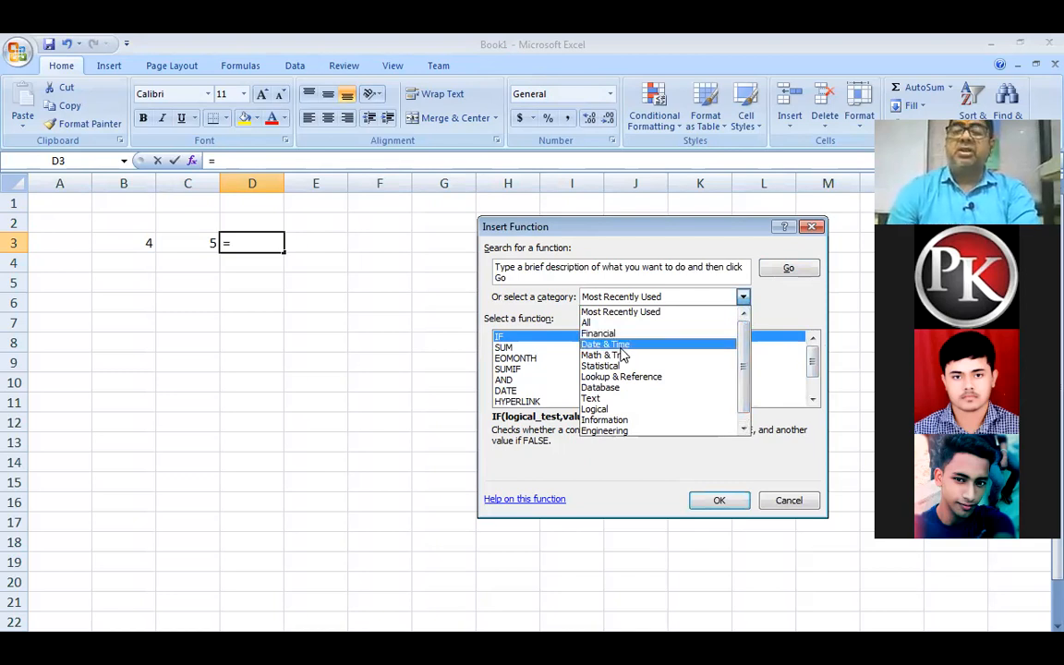
{"action": "key", "text": "Return"}
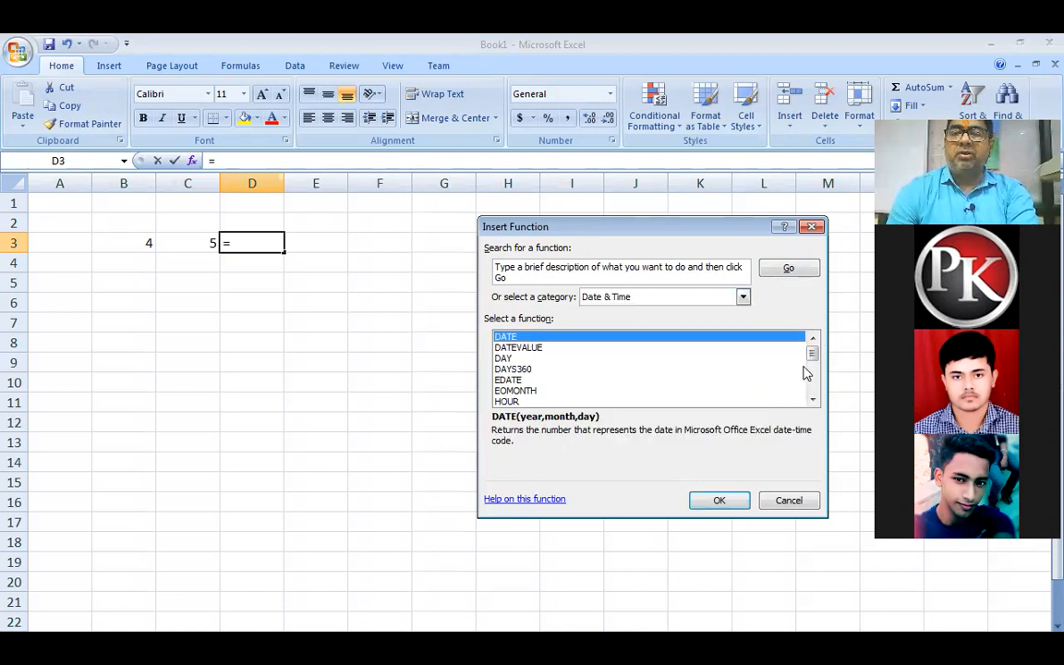
{"action": "scroll", "coordinate": [829, 418], "scroll_direction": "down", "scroll_amount": 5}
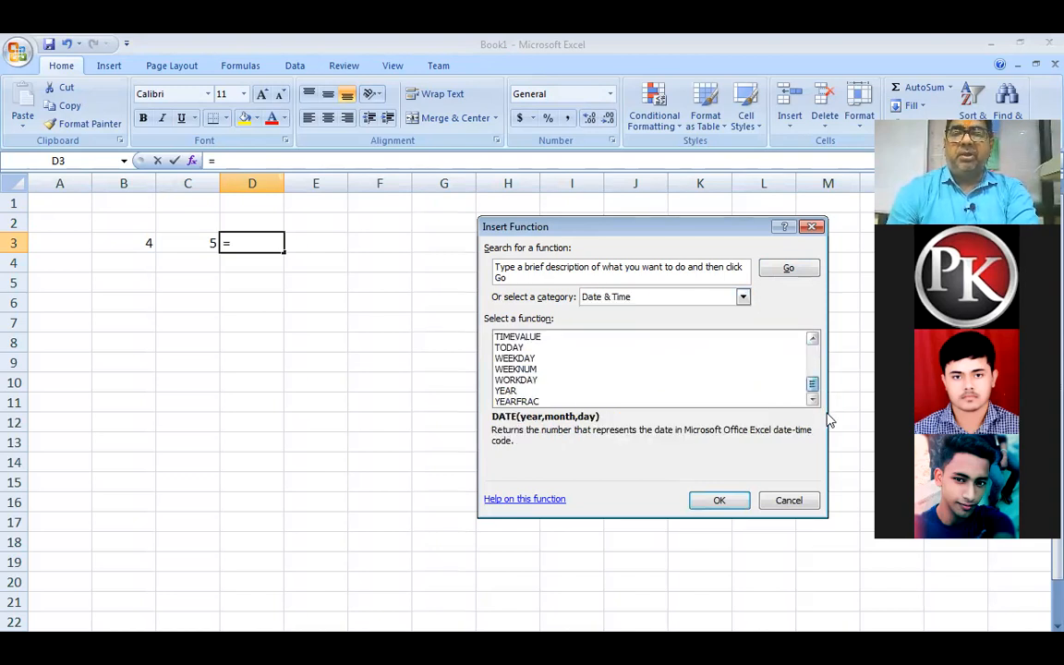
{"action": "scroll", "coordinate": [816, 360], "scroll_direction": "up", "scroll_amount": 5}
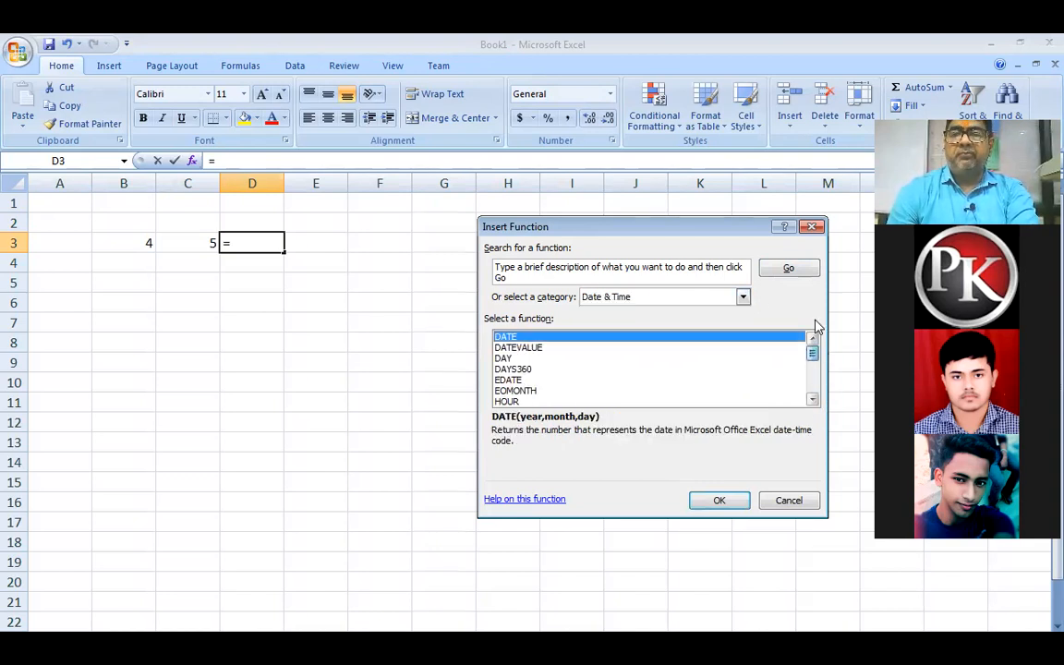
Step: Set the function category to All and look over the full function list
{"action": "left_click", "coordinate": [726, 298]}
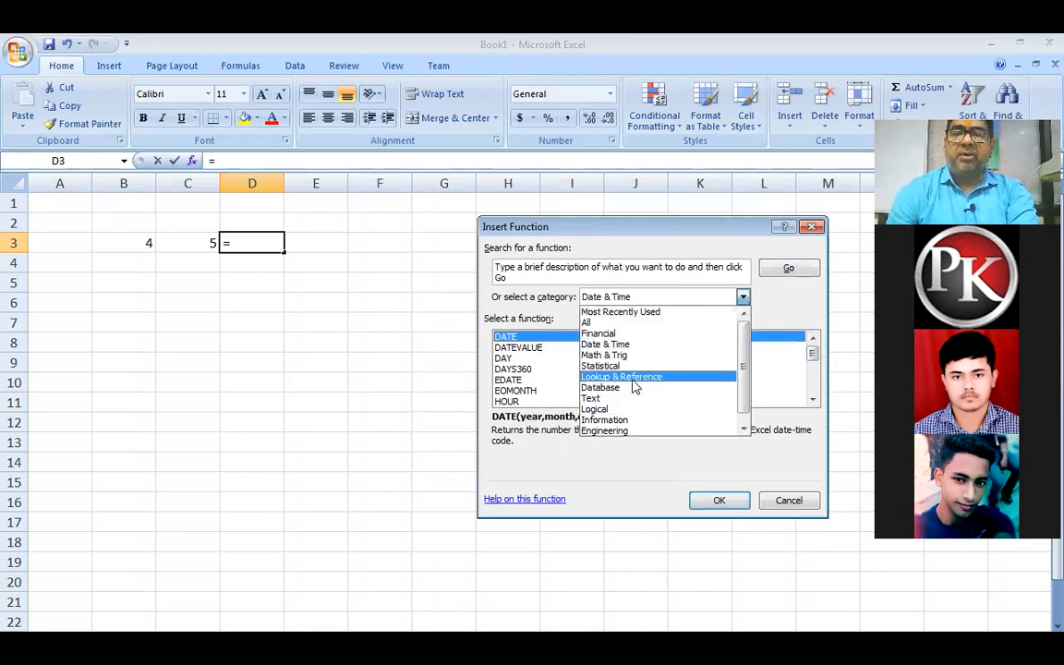
{"action": "left_click", "coordinate": [591, 323]}
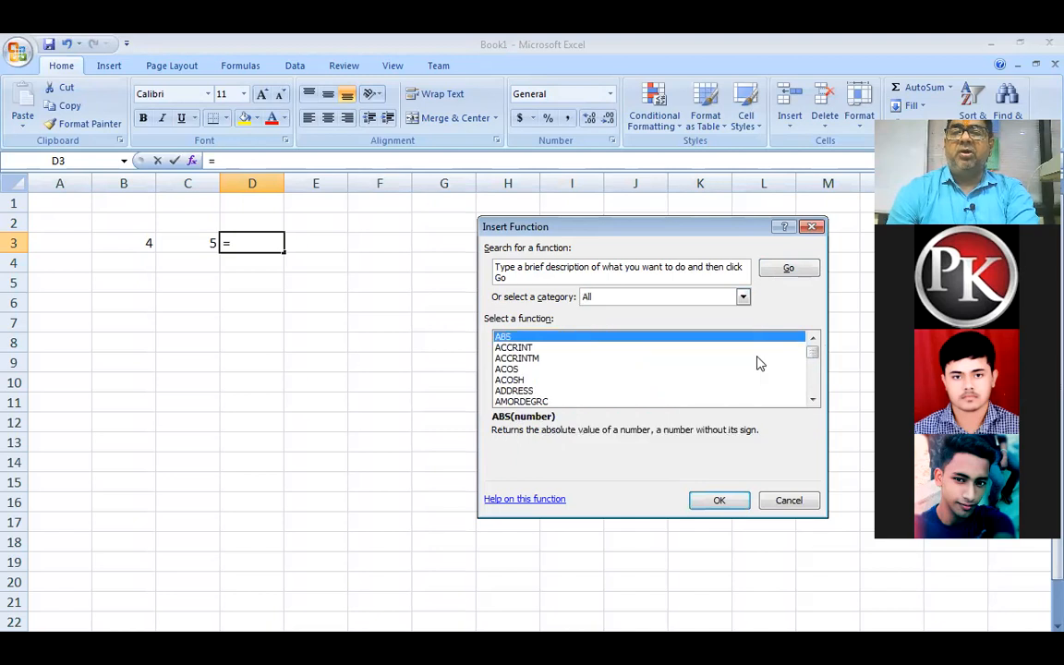
{"action": "left_click_drag", "start_coordinate": [816, 378], "coordinate": [822, 346]}
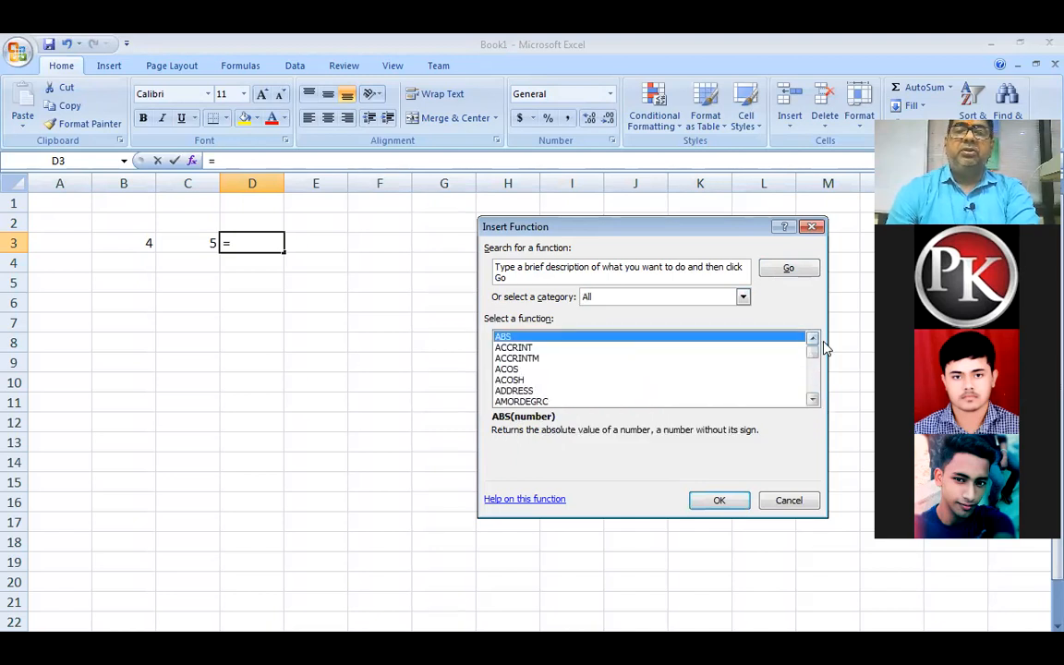
Step: Find SUM in the function list and insert it into cell D3 with B3:C3 as the Number1 argument
{"action": "key", "text": "s"}
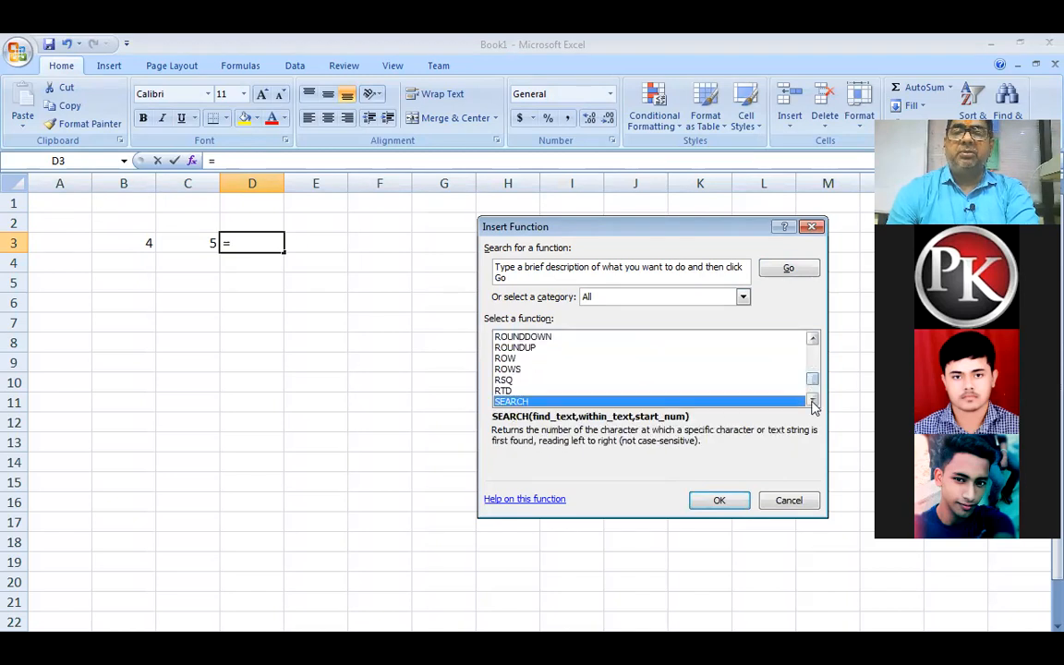
{"action": "left_click", "coordinate": [813, 402]}
{"action": "left_click", "coordinate": [812, 402]}
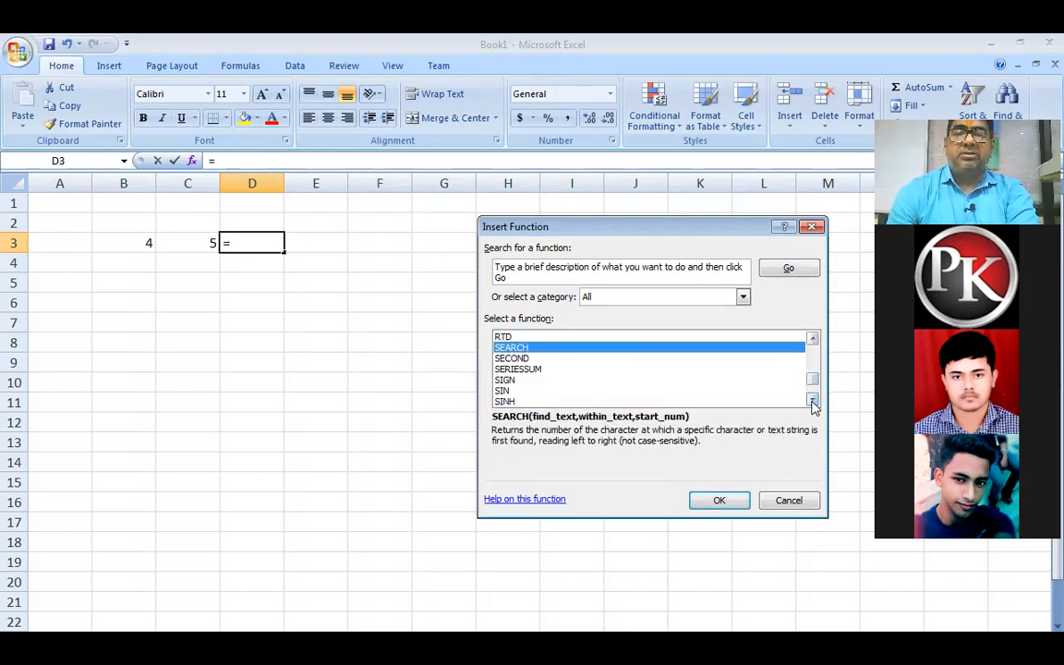
{"action": "left_click", "coordinate": [813, 402]}
{"action": "left_click", "coordinate": [812, 402]}
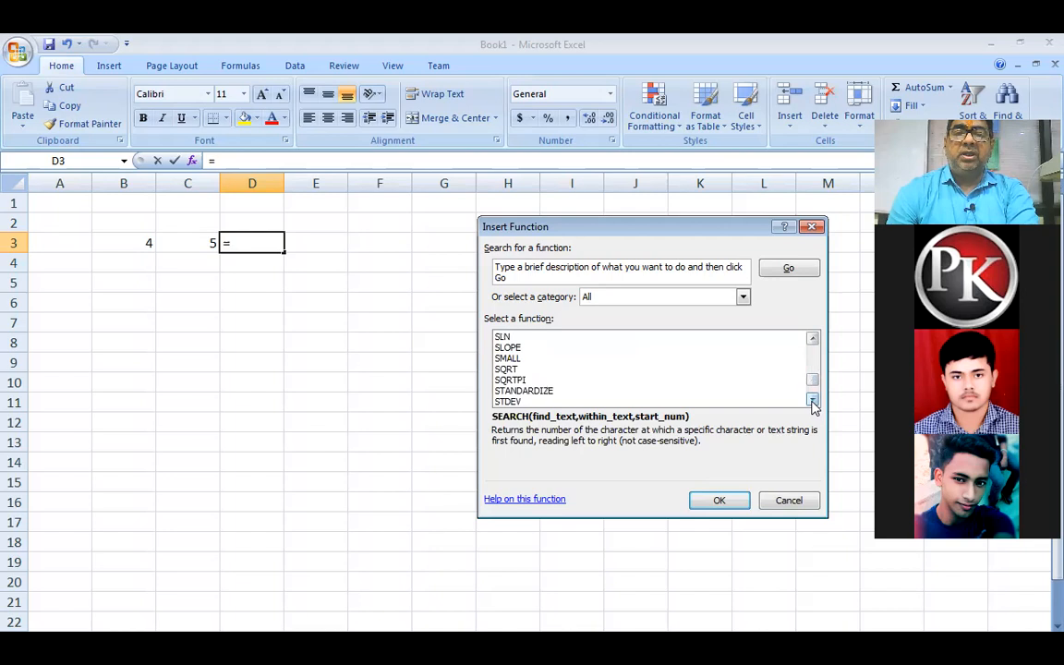
{"action": "left_click", "coordinate": [813, 403]}
{"action": "left_click", "coordinate": [813, 402]}
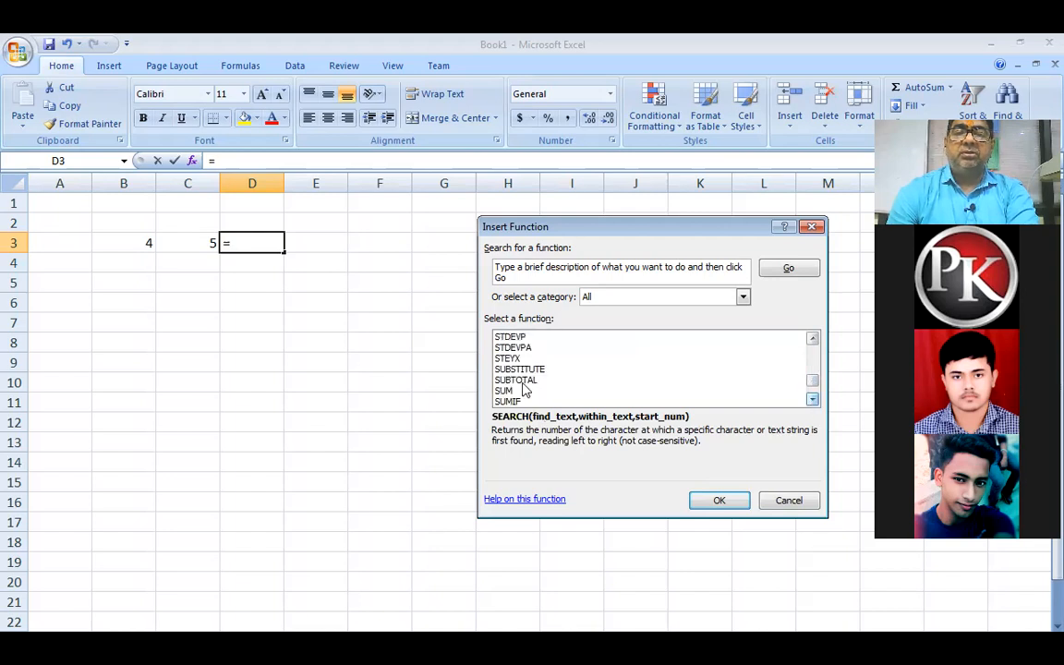
{"action": "left_click", "coordinate": [504, 390]}
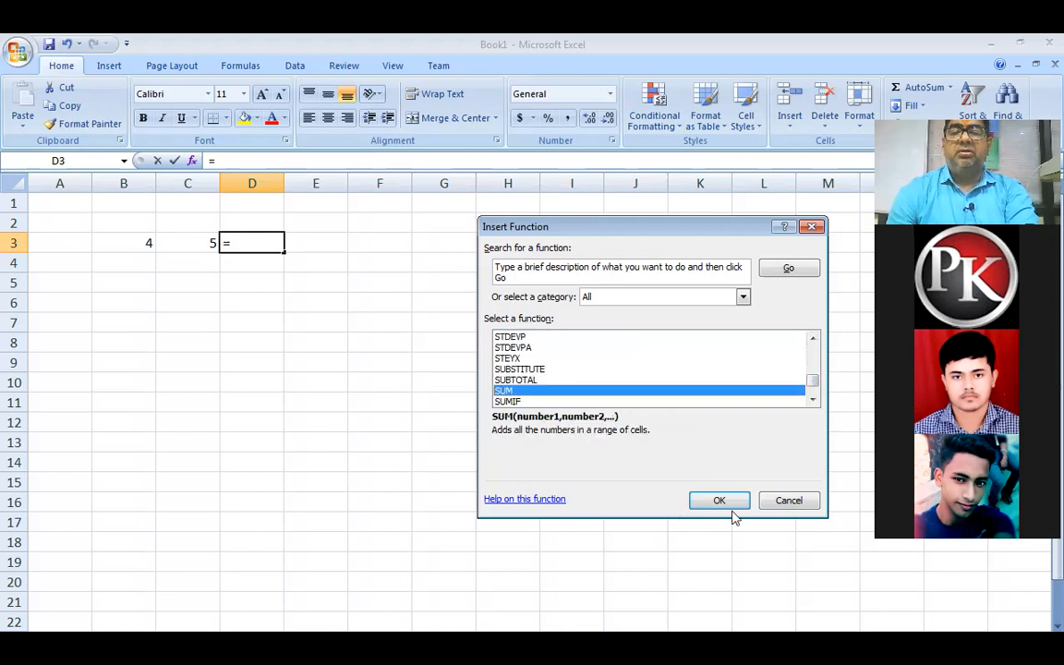
{"action": "left_click", "coordinate": [731, 506]}
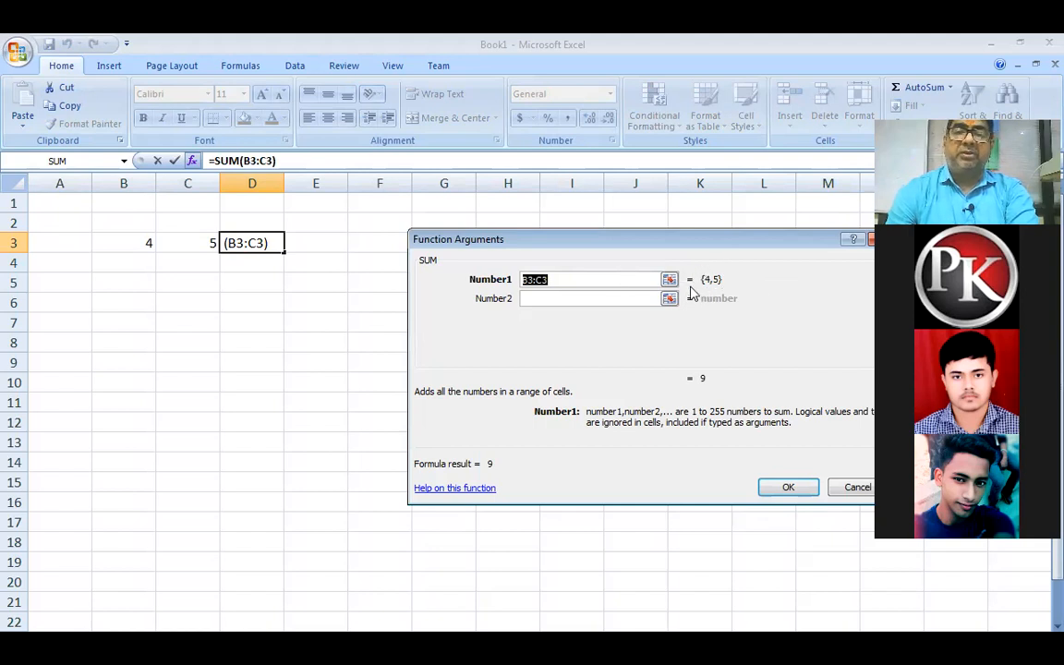
{"action": "left_click", "coordinate": [788, 487]}
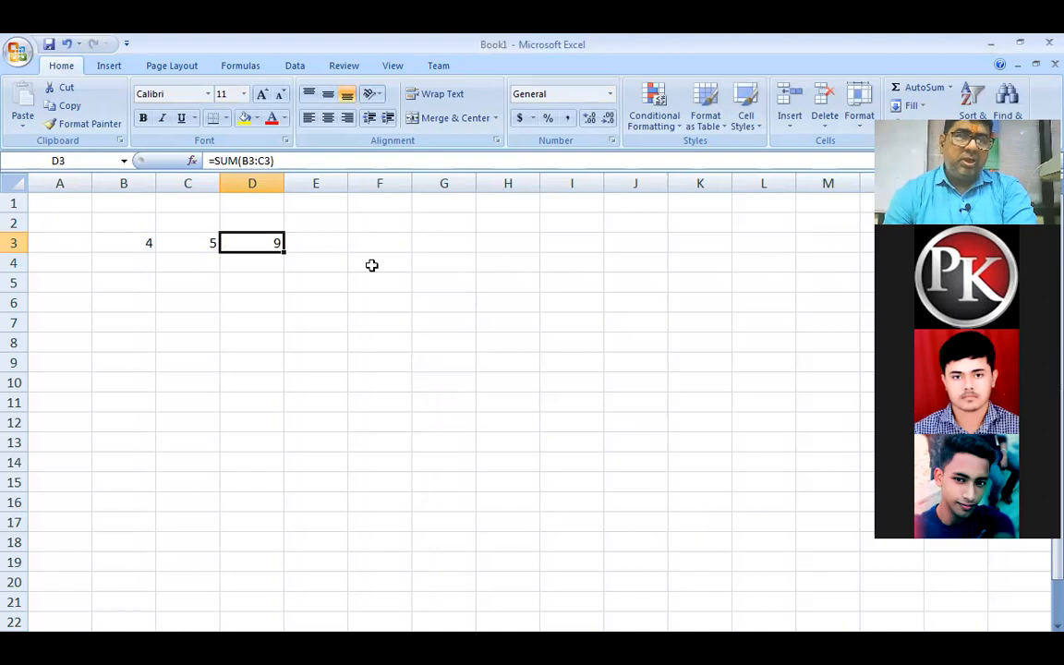
Step: Open Insert Function for cell E3 and search for "product"
{"action": "key", "text": "Right"}
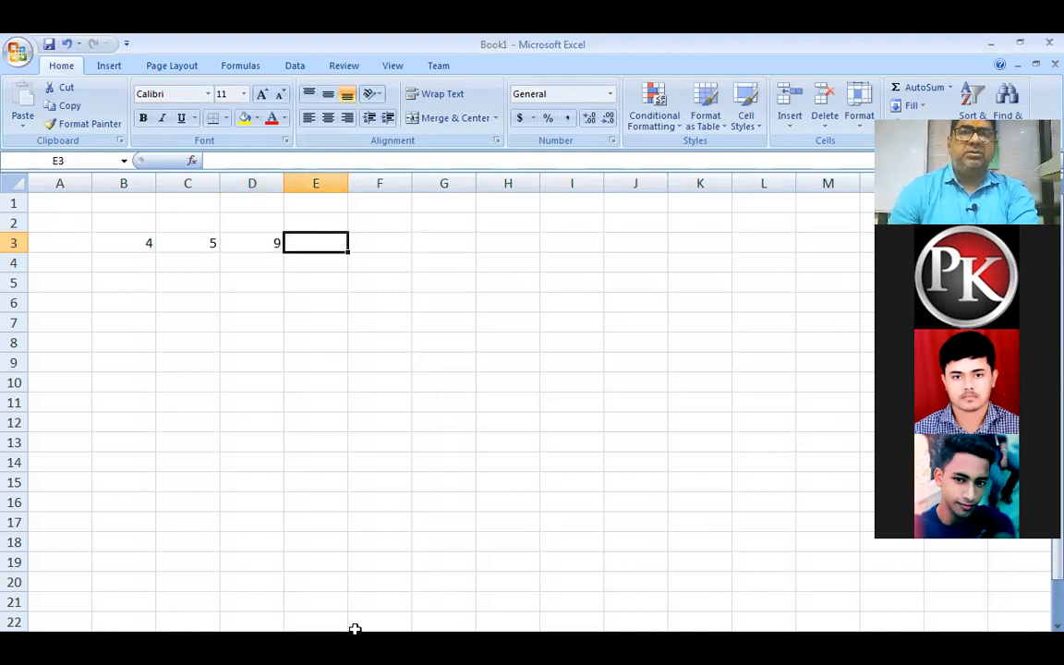
{"action": "left_click", "coordinate": [193, 161]}
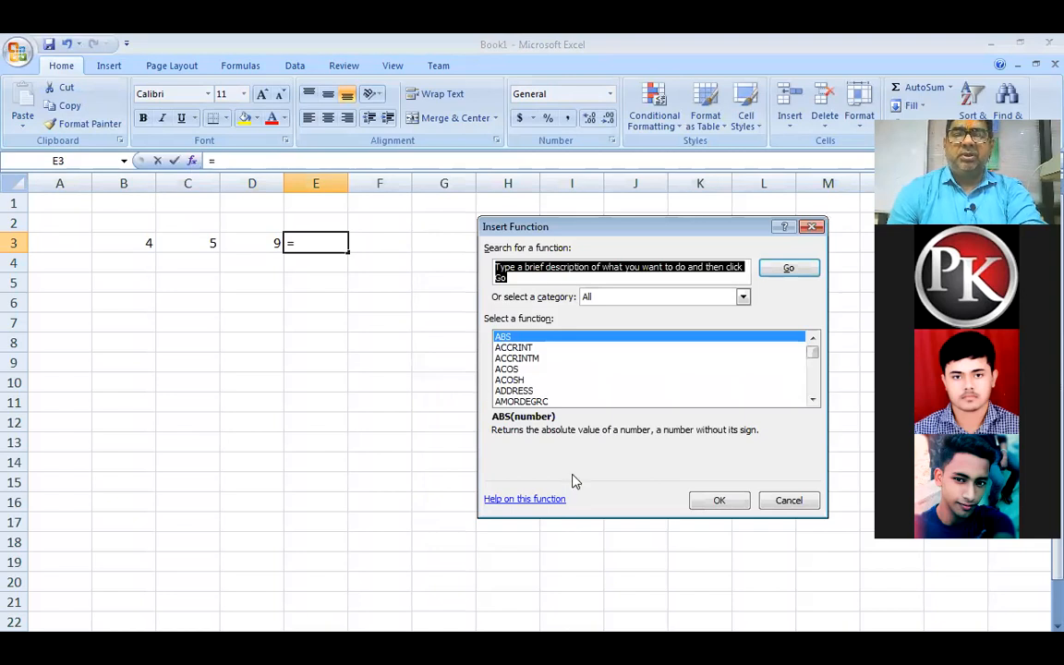
{"action": "type", "text": "m"}
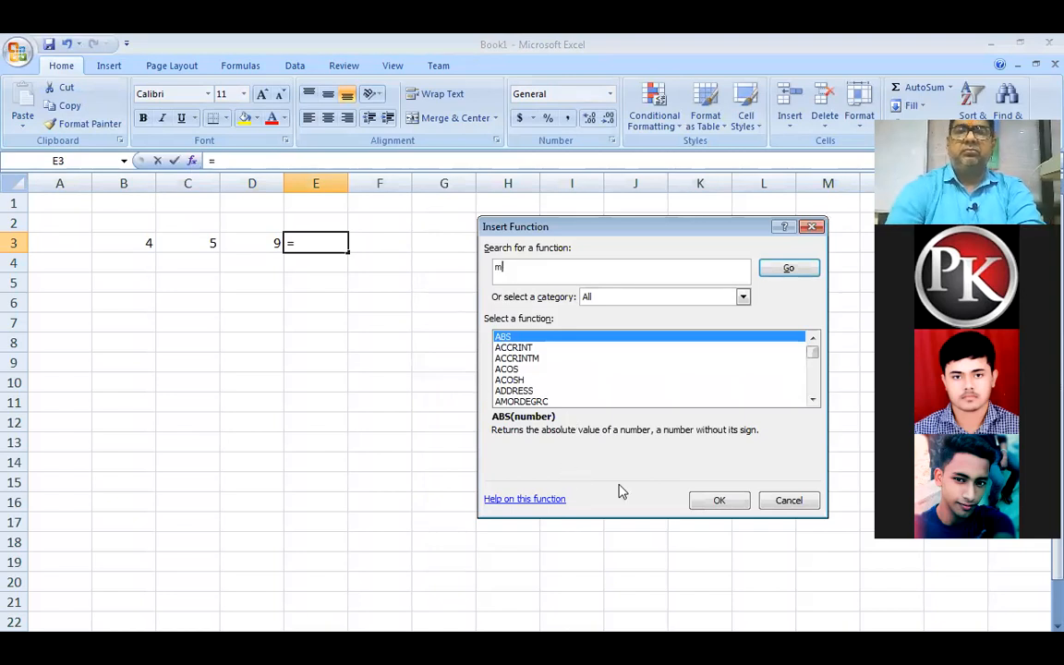
{"action": "key", "text": "BackSpace"}
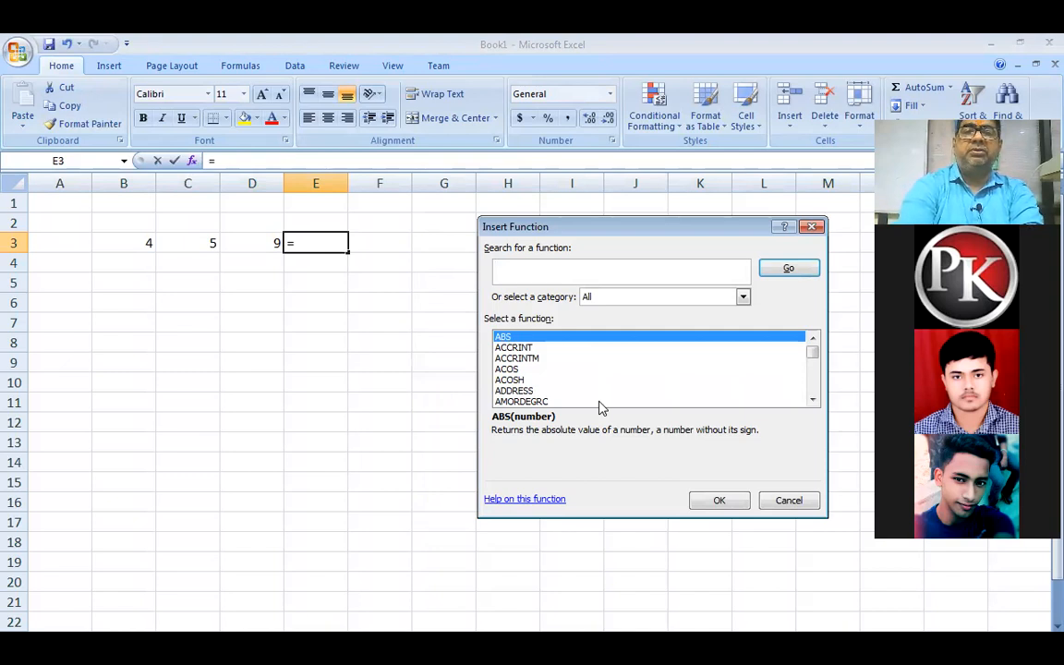
{"action": "type", "text": "mul"}
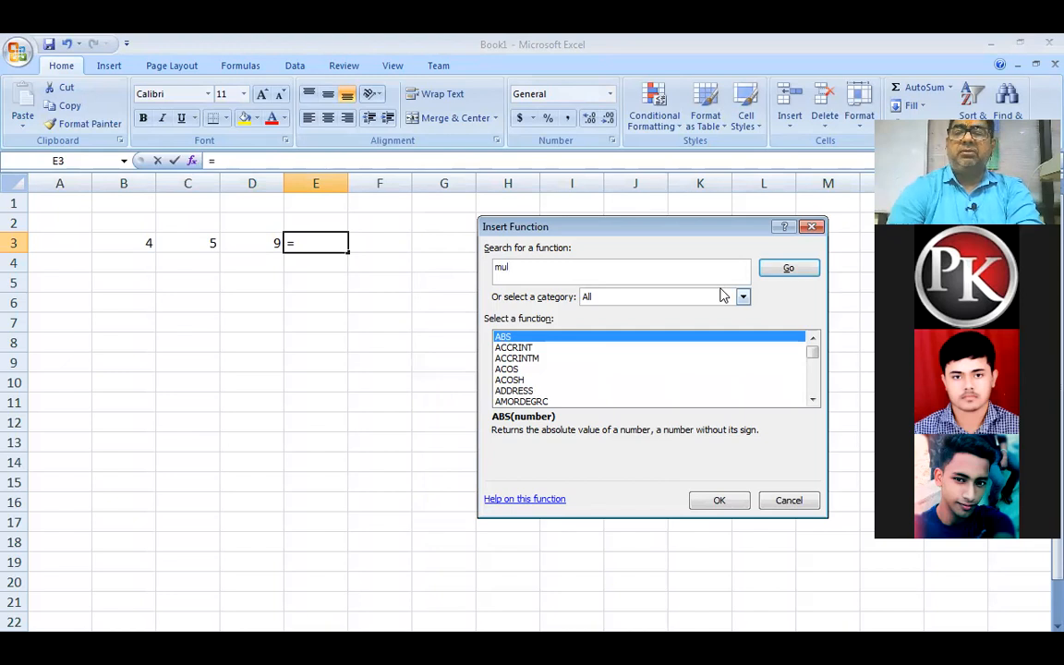
{"action": "key", "text": "BackSpace"}
{"action": "key", "text": "BackSpace"}
{"action": "key", "text": "BackSpace"}
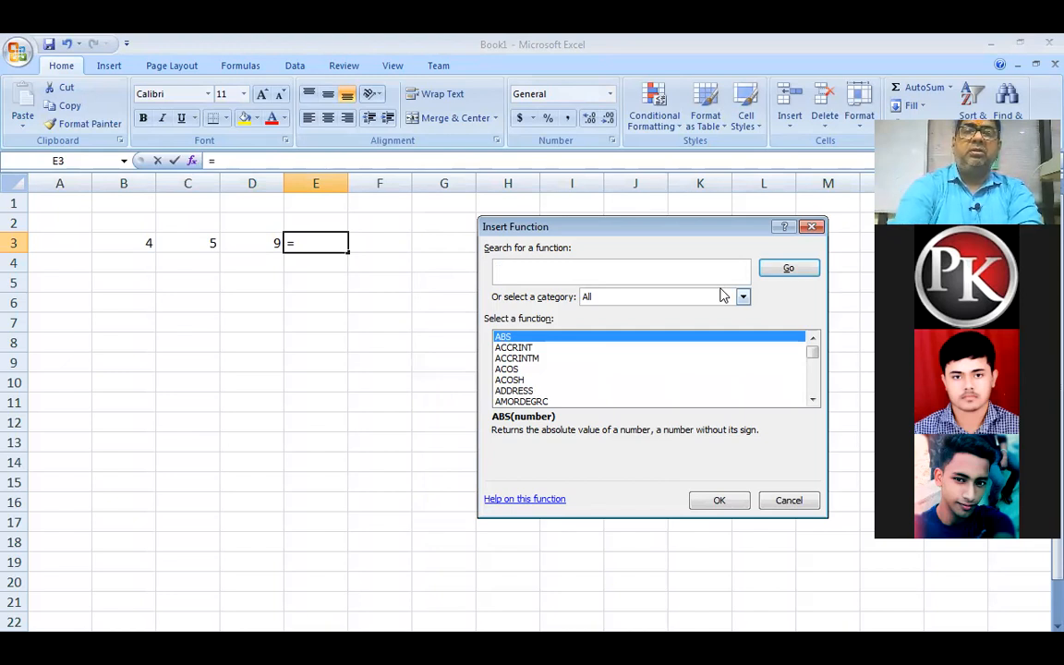
{"action": "type", "text": "prod"}
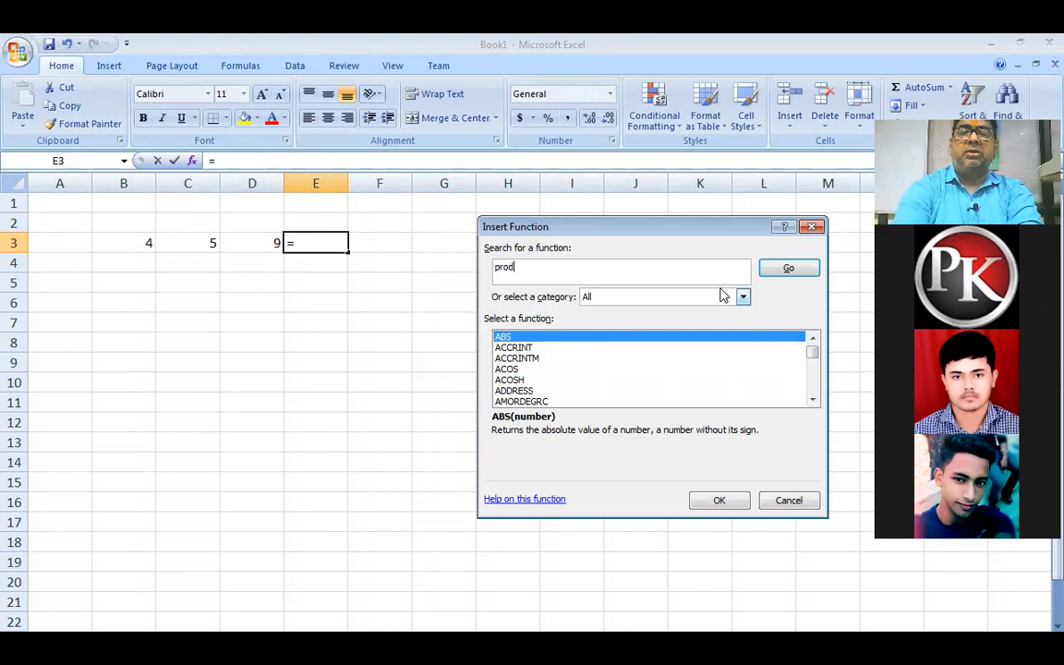
{"action": "type", "text": "ucti"}
{"action": "key", "text": "BackSpace"}
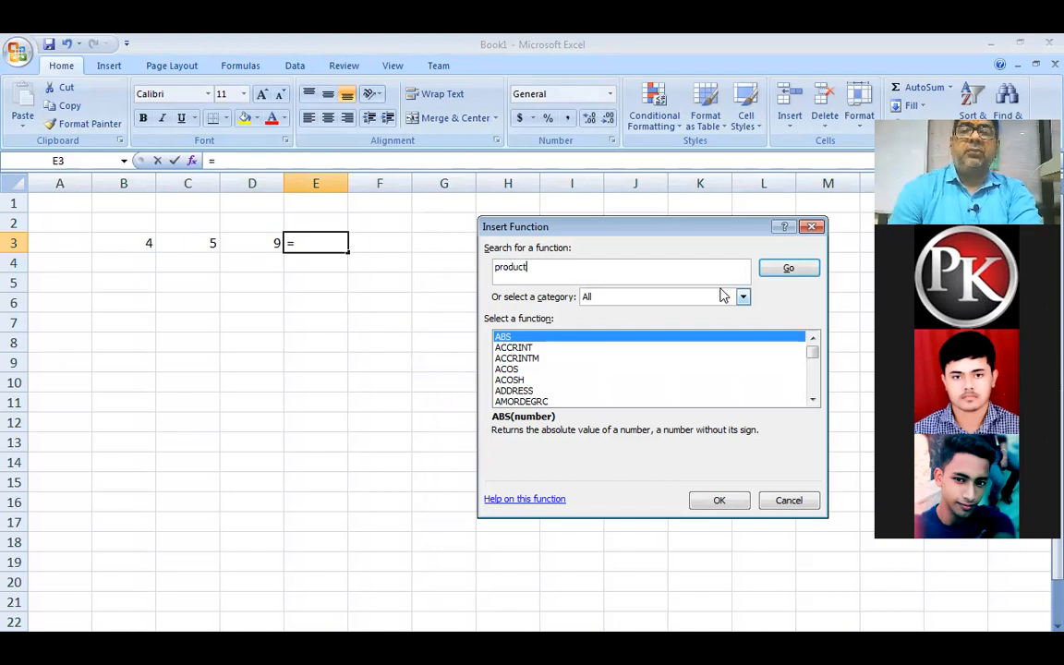
{"action": "key", "text": "Return"}
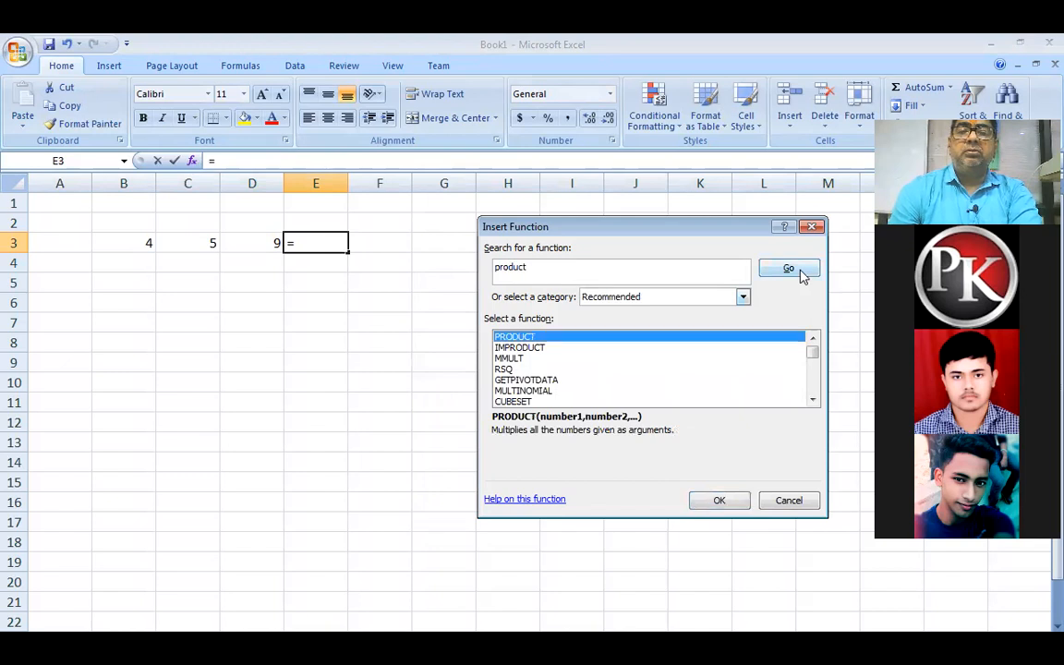
Step: Look through the recommended functions and choose PRODUCT for cell E3
{"action": "left_click", "coordinate": [504, 401]}
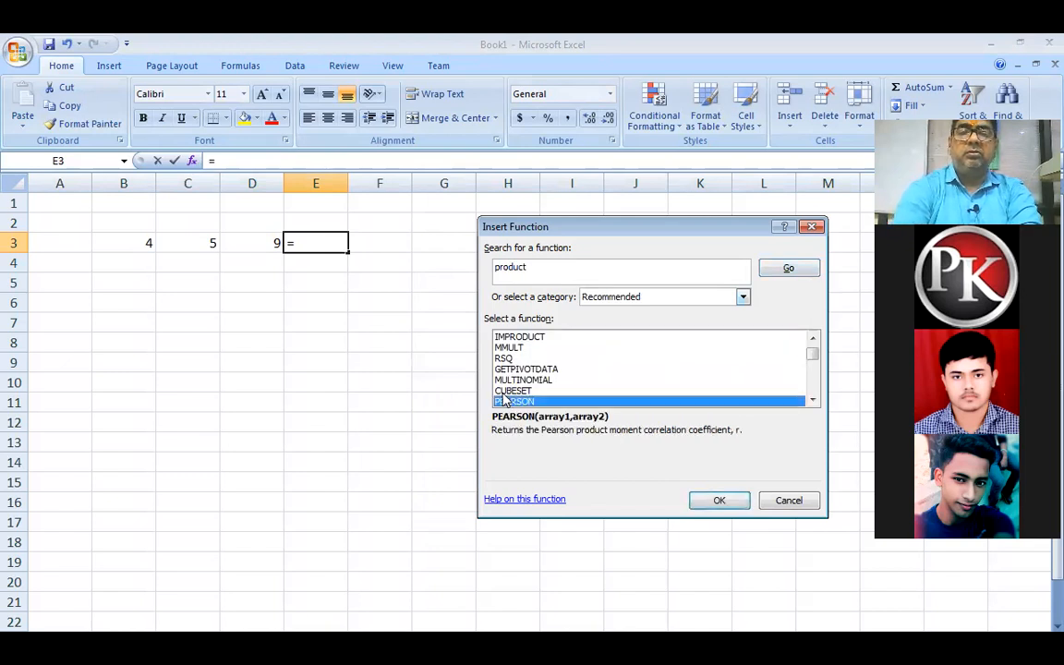
{"action": "key", "text": "Up"}
{"action": "key", "text": "Up"}
{"action": "key", "text": "Up"}
{"action": "key", "text": "Up"}
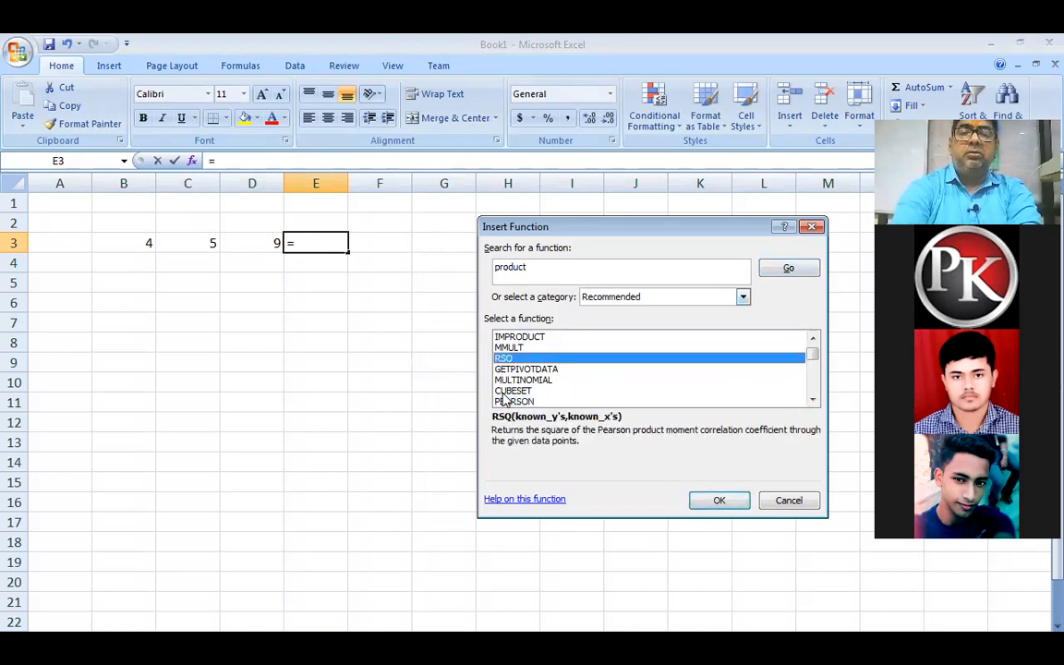
{"action": "key", "text": "Up"}
{"action": "key", "text": "Up"}
{"action": "key", "text": "Up"}
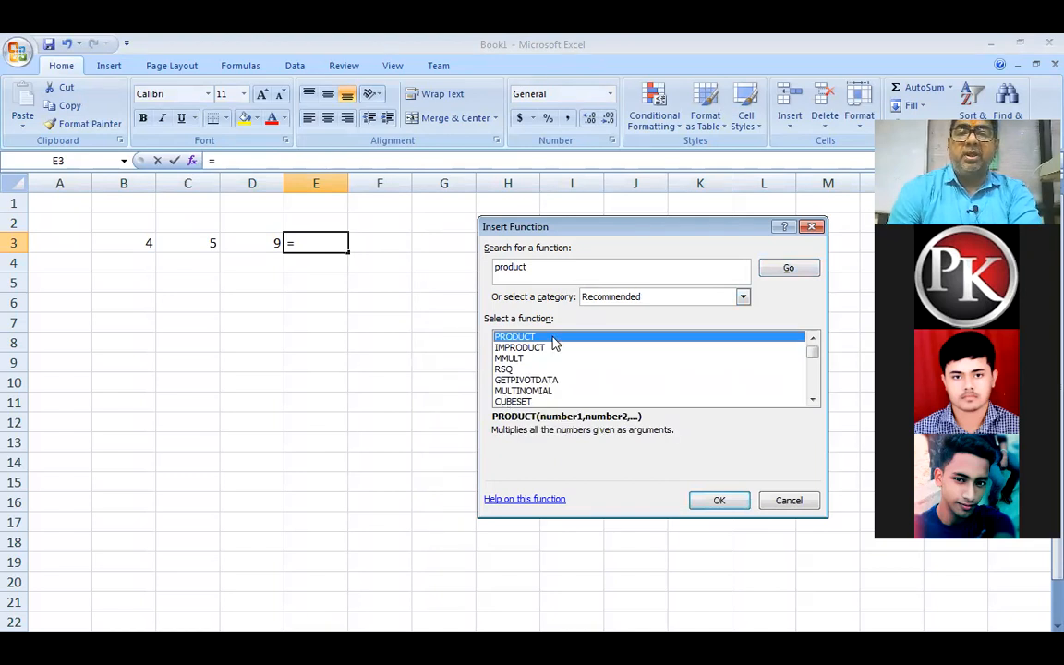
{"action": "left_click", "coordinate": [717, 501]}
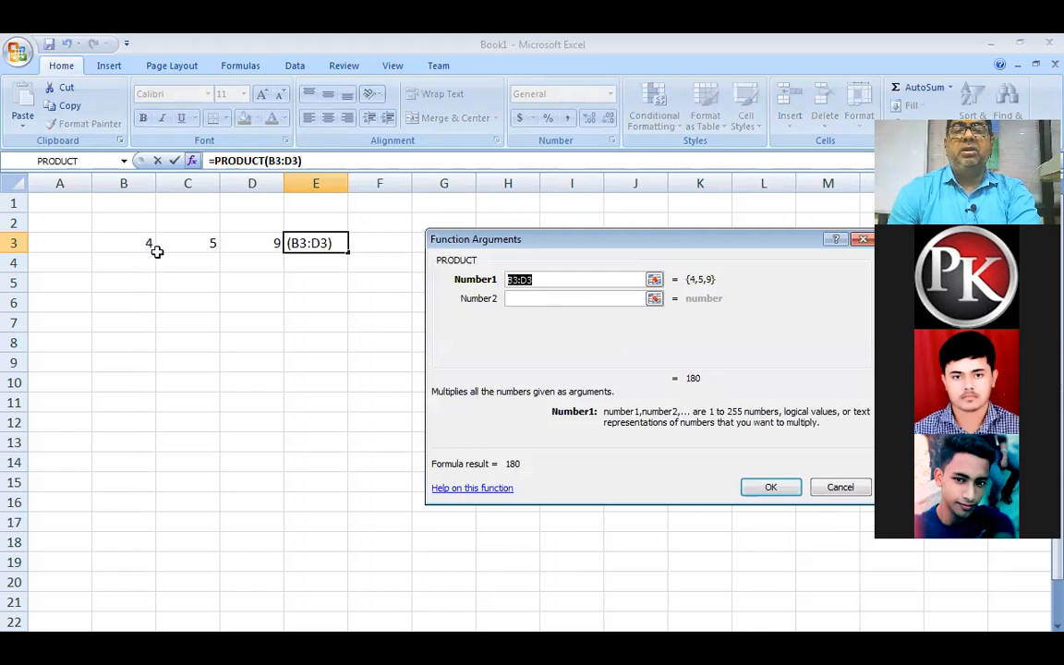
Step: Set PRODUCT's Number1 argument to B3 and Number2 to C3, and insert the formula into cell E3
{"action": "left_click", "coordinate": [567, 279]}
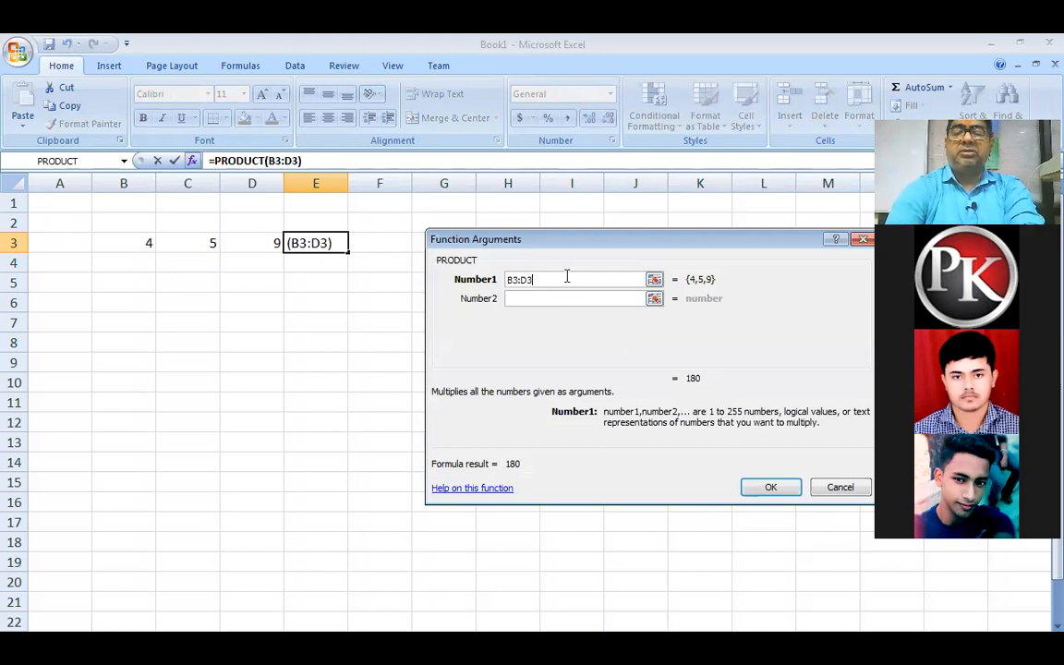
{"action": "key", "text": "BackSpace"}
{"action": "key", "text": "BackSpace"}
{"action": "key", "text": "BackSpace"}
{"action": "key", "text": "BackSpace"}
{"action": "key", "text": "BackSpace"}
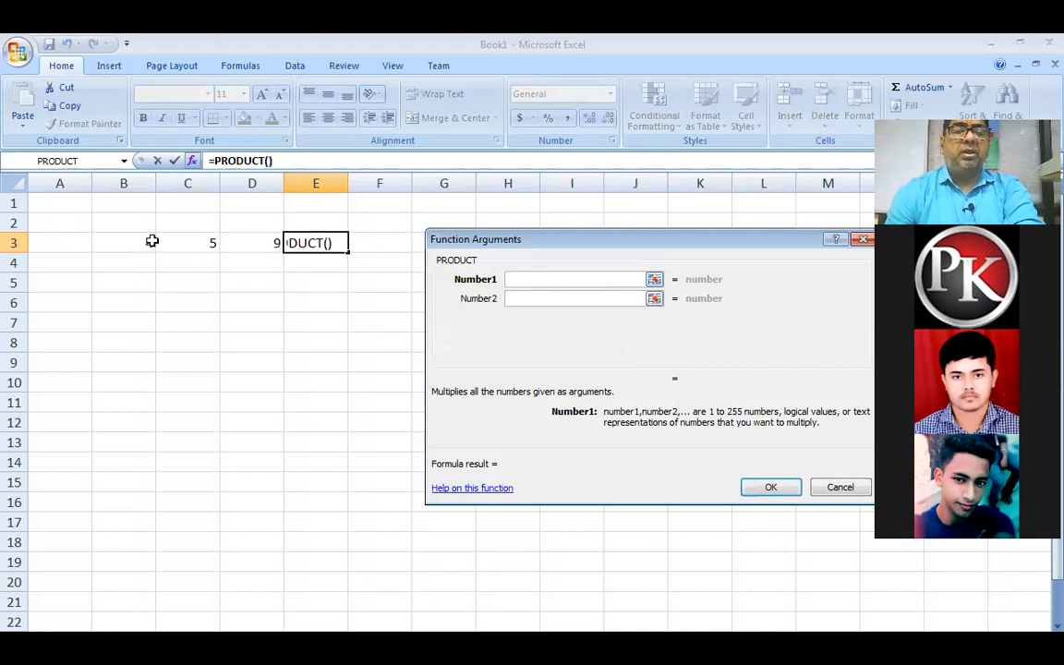
{"action": "left_click", "coordinate": [120, 246]}
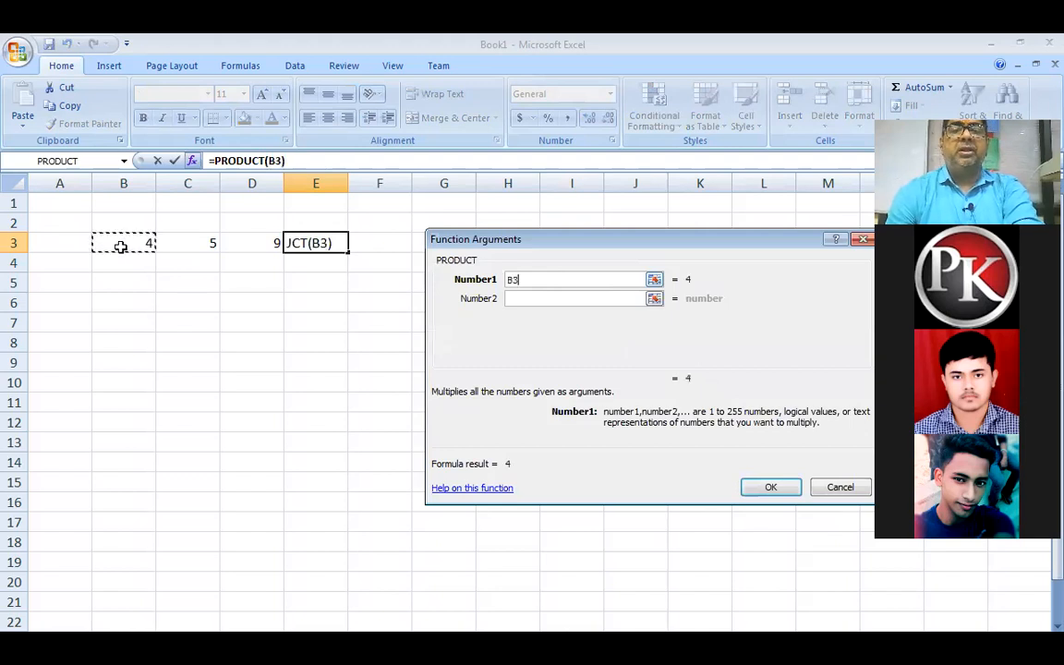
{"action": "left_click", "coordinate": [525, 297]}
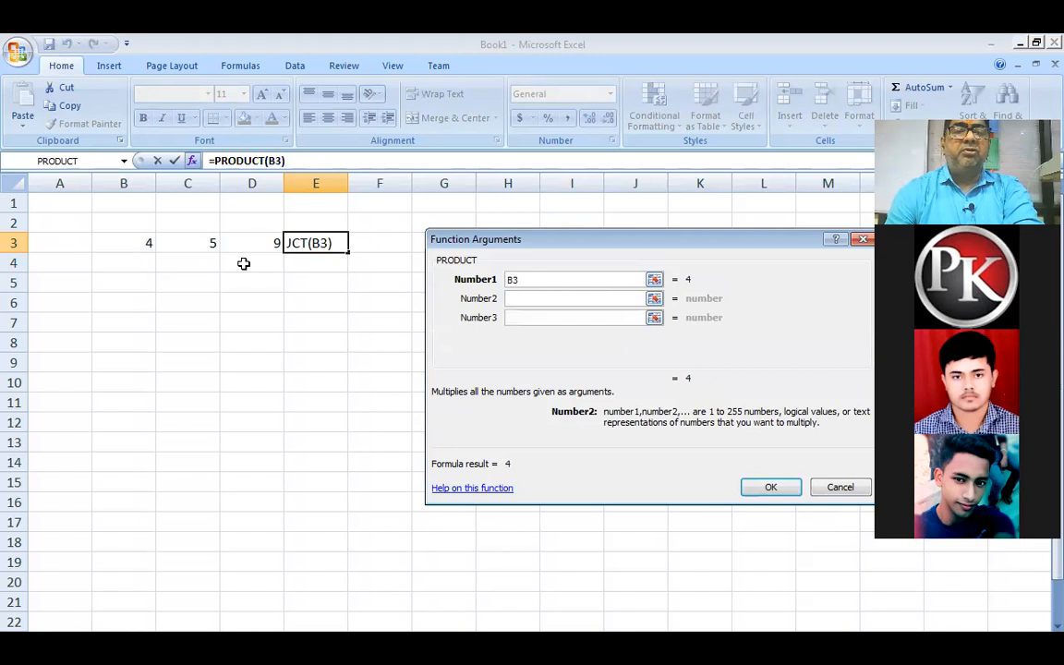
{"action": "left_click", "coordinate": [200, 243]}
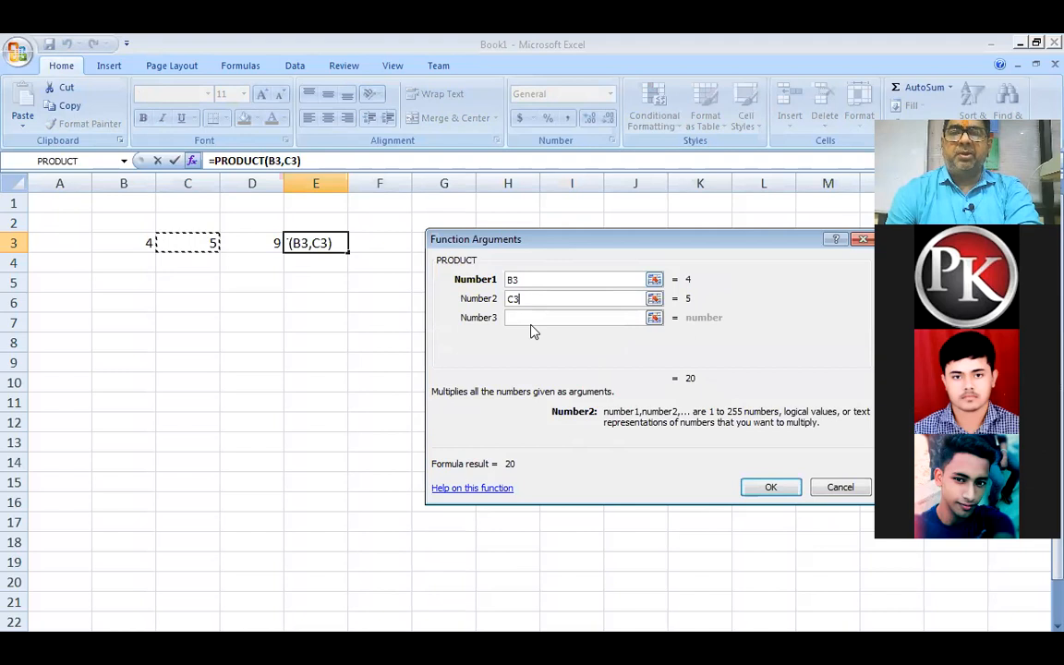
{"action": "left_click", "coordinate": [757, 485]}
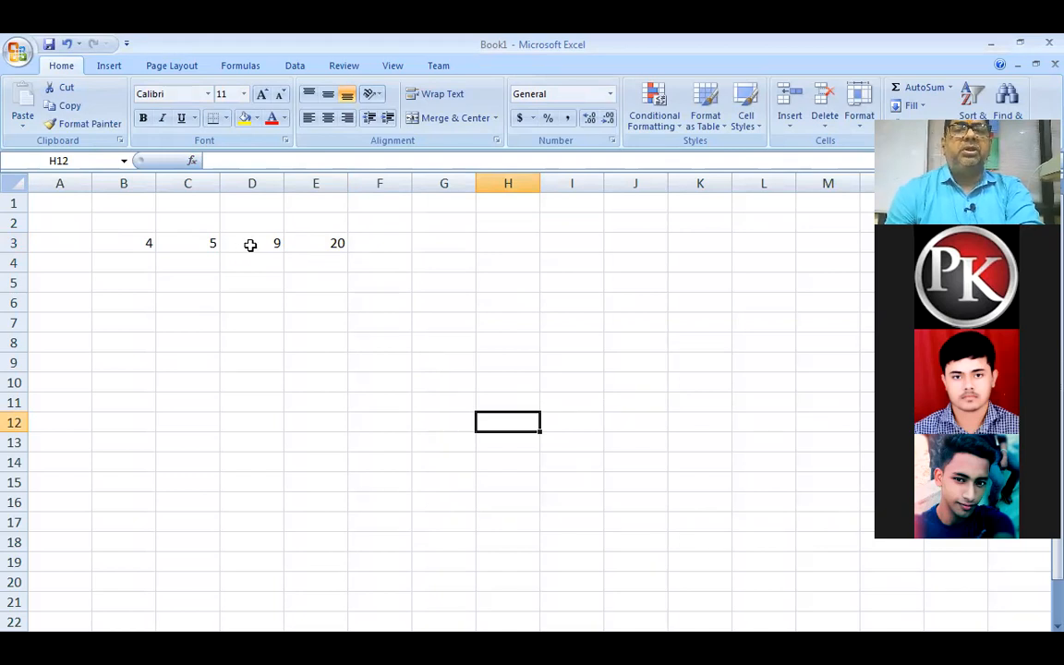
Step: Open Insert Function for cell H12, look over the available function categories, and close it without inserting anything
{"action": "left_click", "coordinate": [253, 69]}
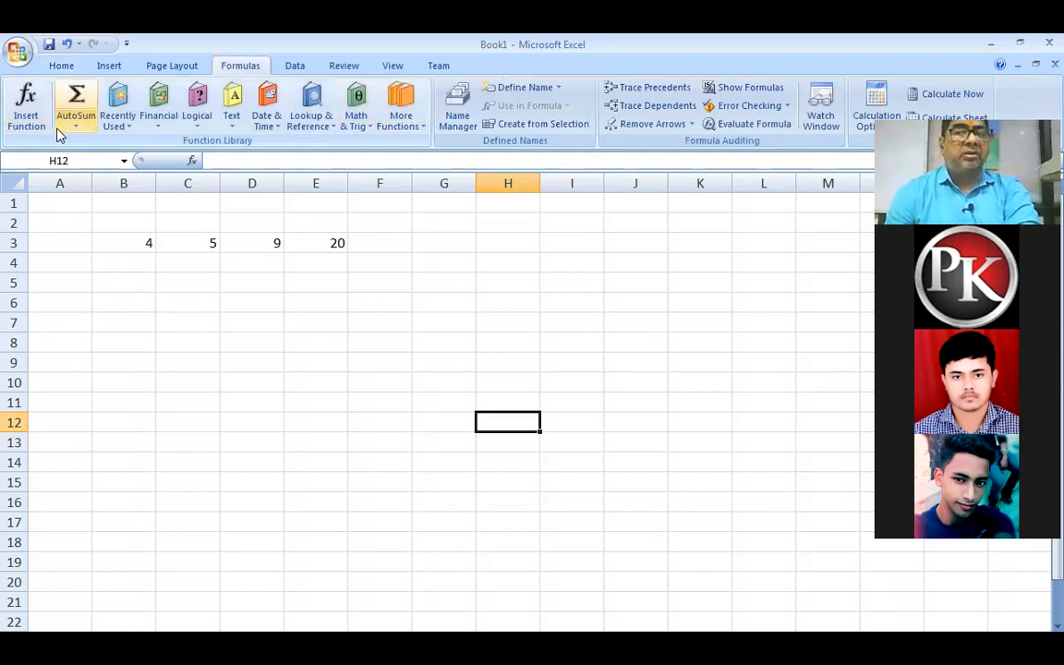
{"action": "left_click", "coordinate": [193, 162]}
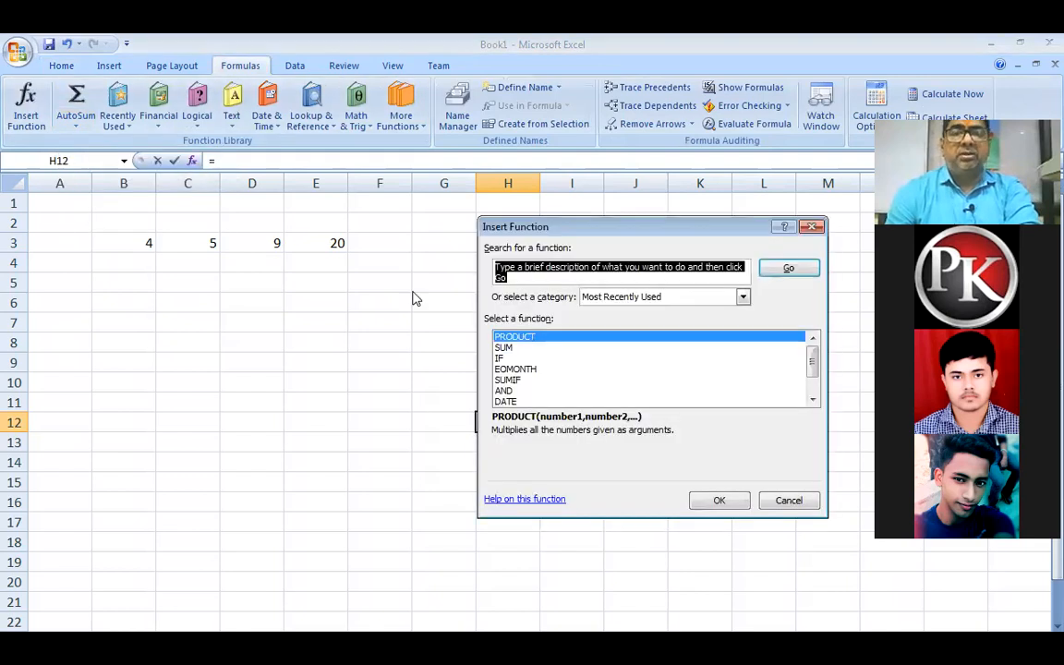
{"action": "left_click", "coordinate": [743, 297]}
{"action": "scroll", "coordinate": [755, 406], "scroll_direction": "down", "scroll_amount": 1}
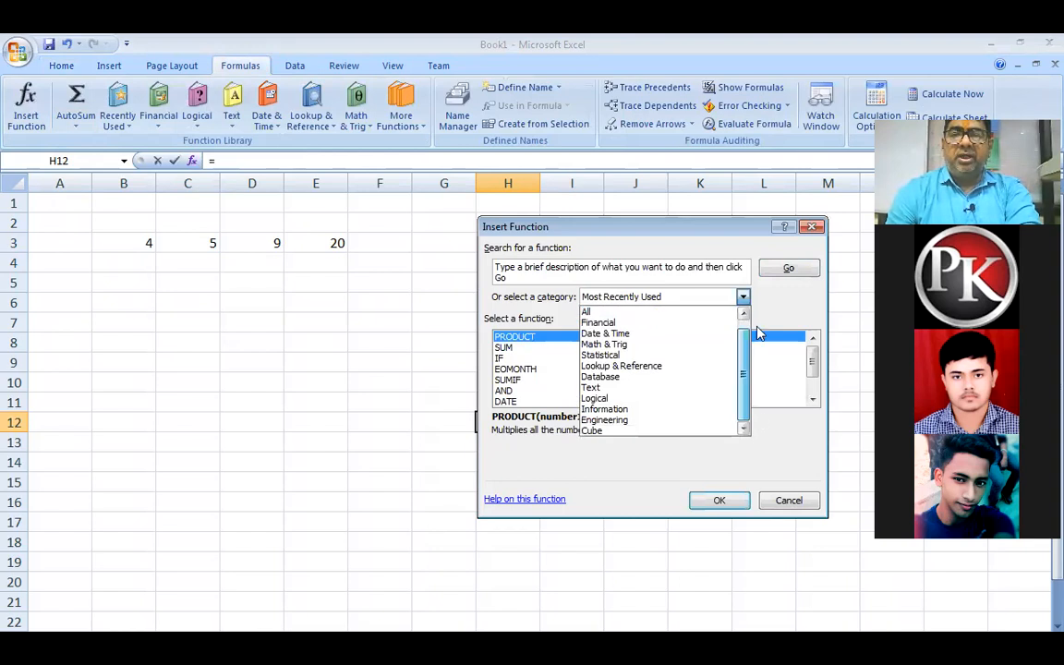
{"action": "scroll", "coordinate": [766, 319], "scroll_direction": "up", "scroll_amount": 1}
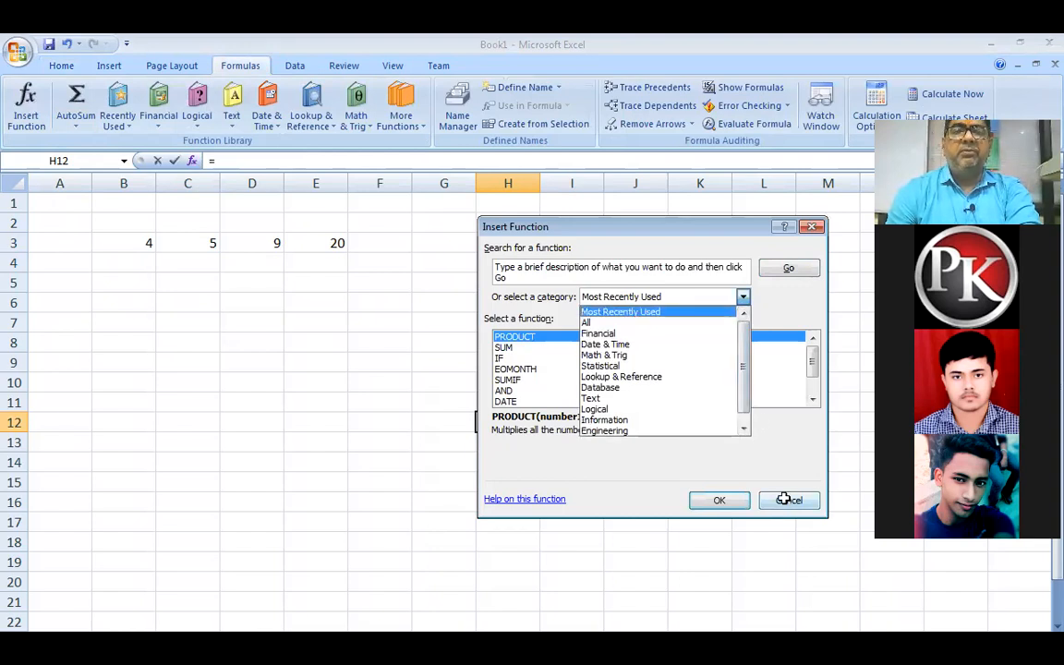
{"action": "key", "text": "Escape"}
{"action": "key", "text": "Escape"}
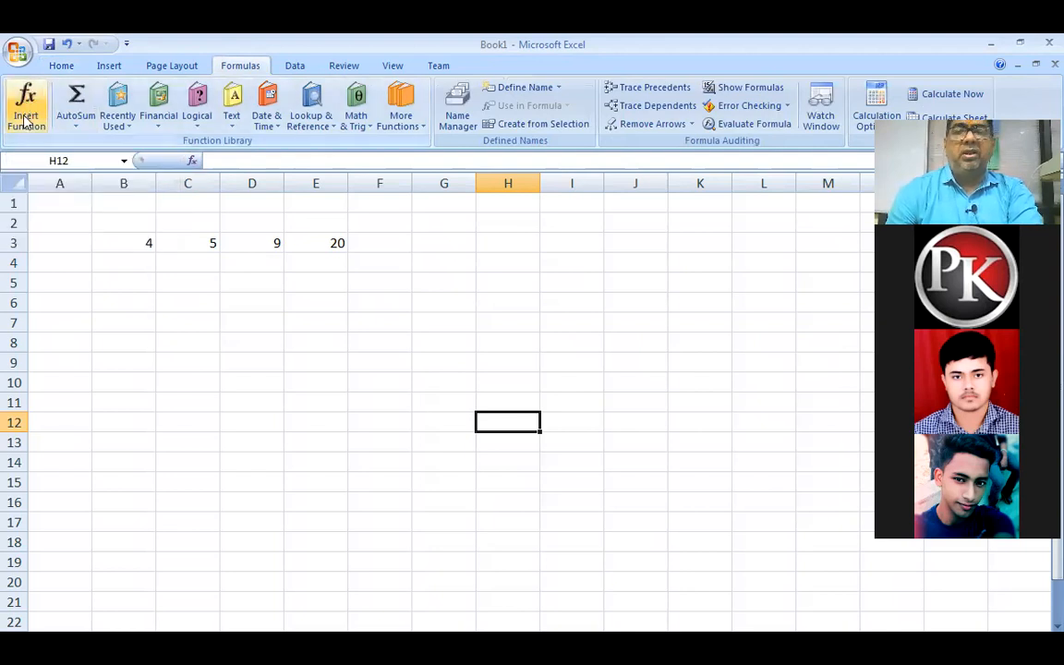
Step: Look over the functions that AutoSum offers
{"action": "left_click", "coordinate": [62, 66]}
{"action": "left_click", "coordinate": [99, 68]}
{"action": "left_click", "coordinate": [61, 69]}
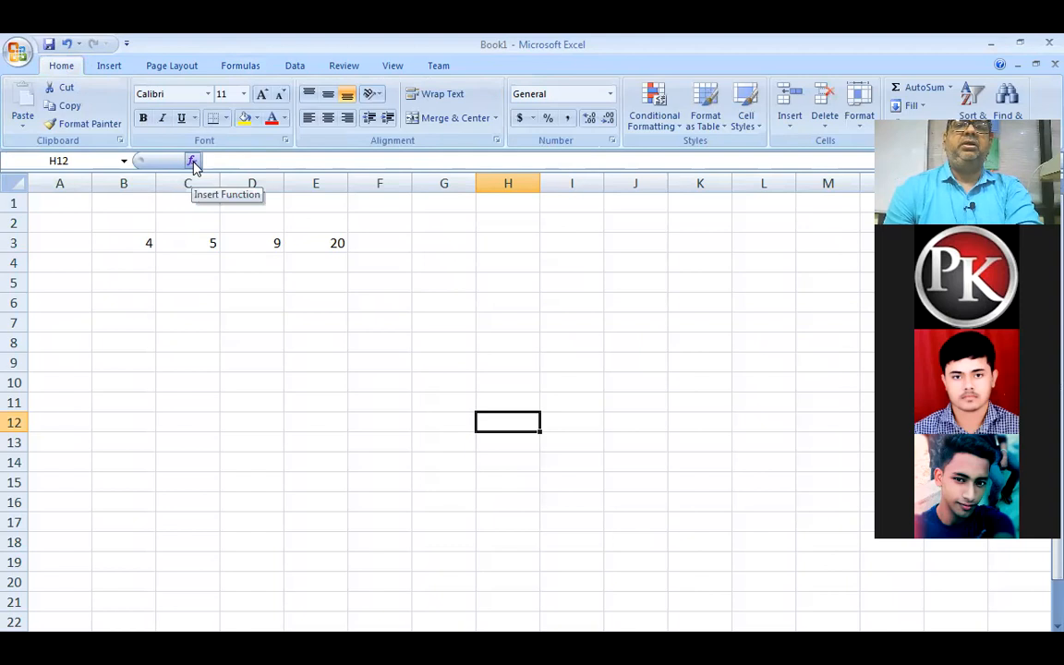
{"action": "left_click", "coordinate": [237, 68]}
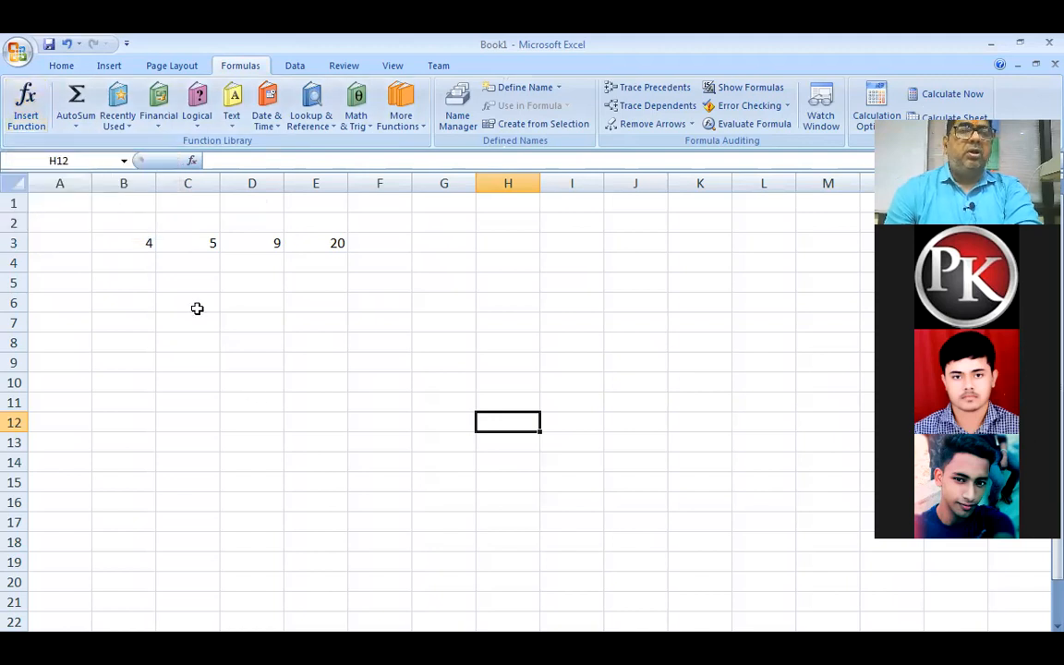
{"action": "left_click", "coordinate": [78, 132]}
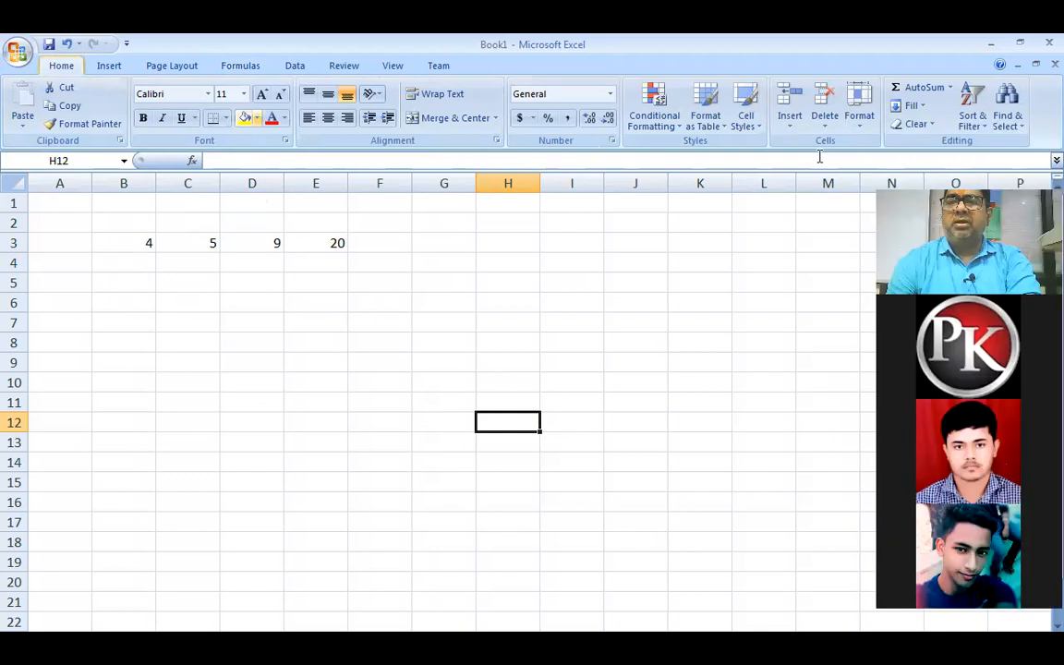
{"action": "left_click", "coordinate": [952, 88]}
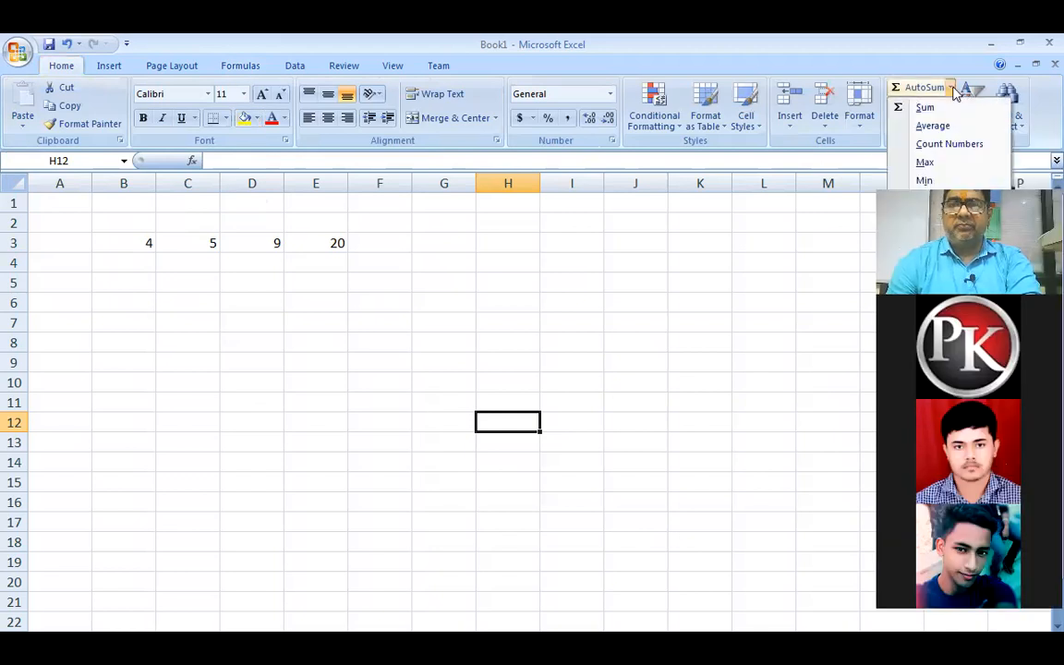
{"action": "left_click", "coordinate": [138, 76]}
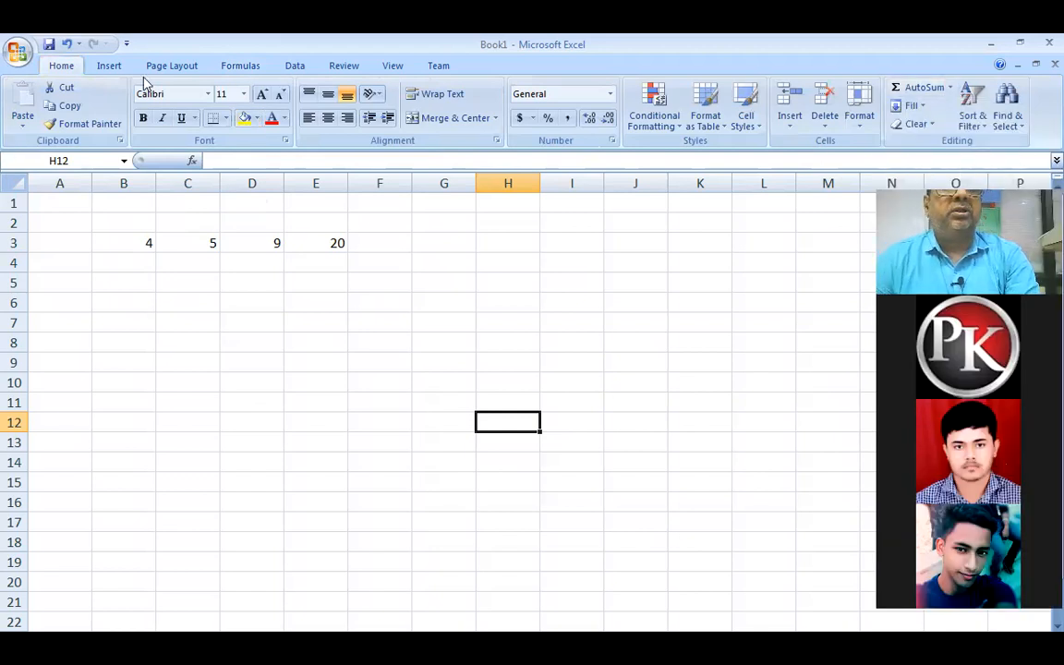
Step: Look through the recently used functions and the Financial functions in the function library
{"action": "left_click", "coordinate": [240, 67]}
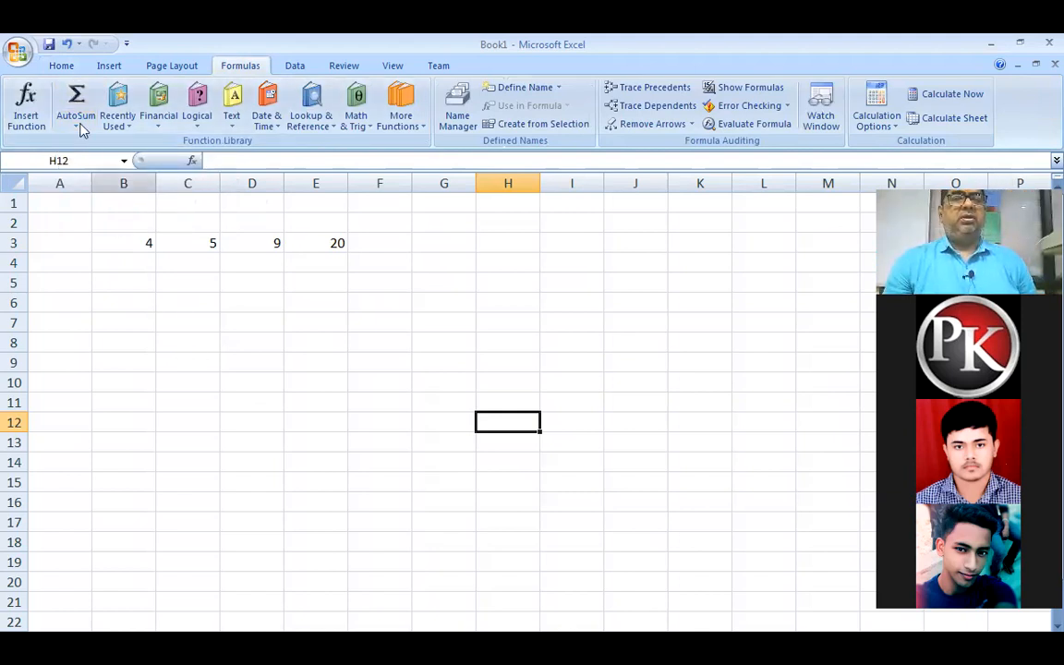
{"action": "left_click", "coordinate": [124, 134]}
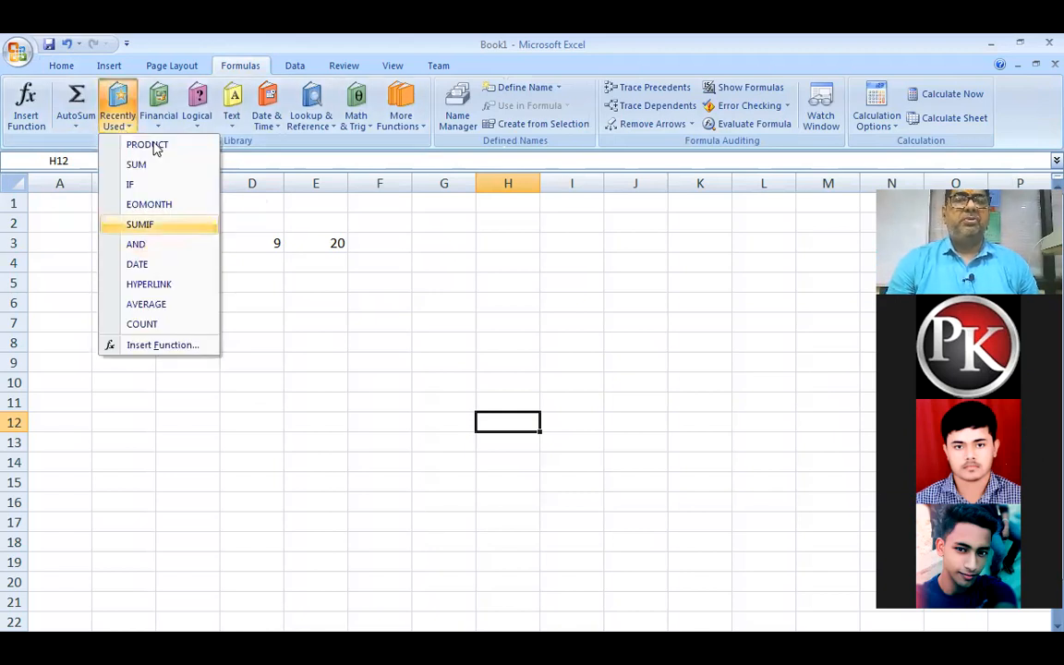
{"action": "left_click", "coordinate": [255, 414]}
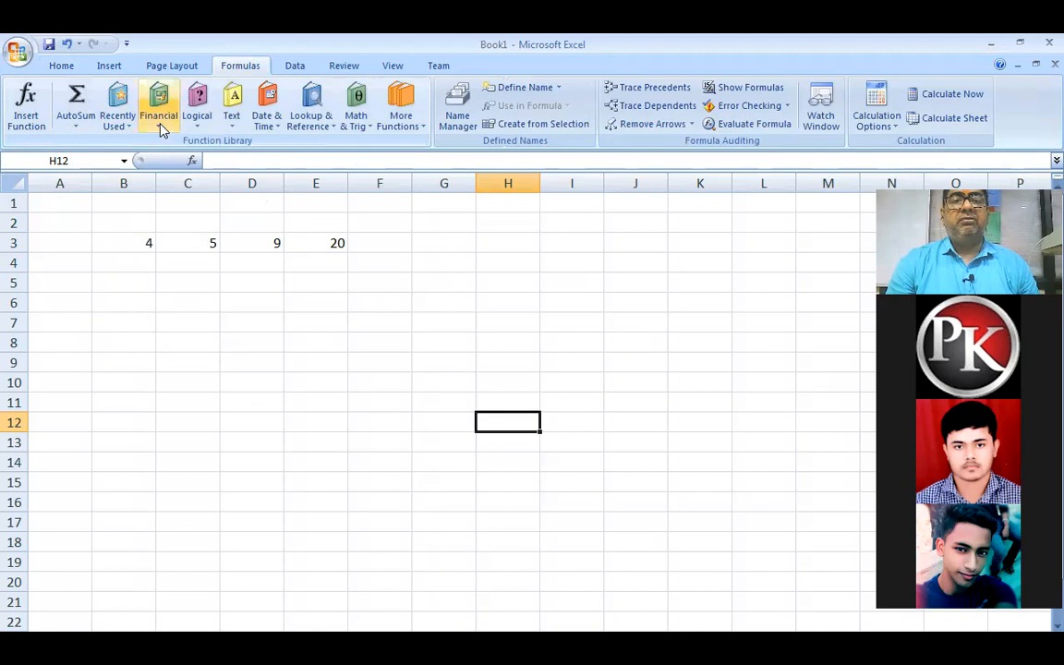
{"action": "left_click", "coordinate": [161, 127]}
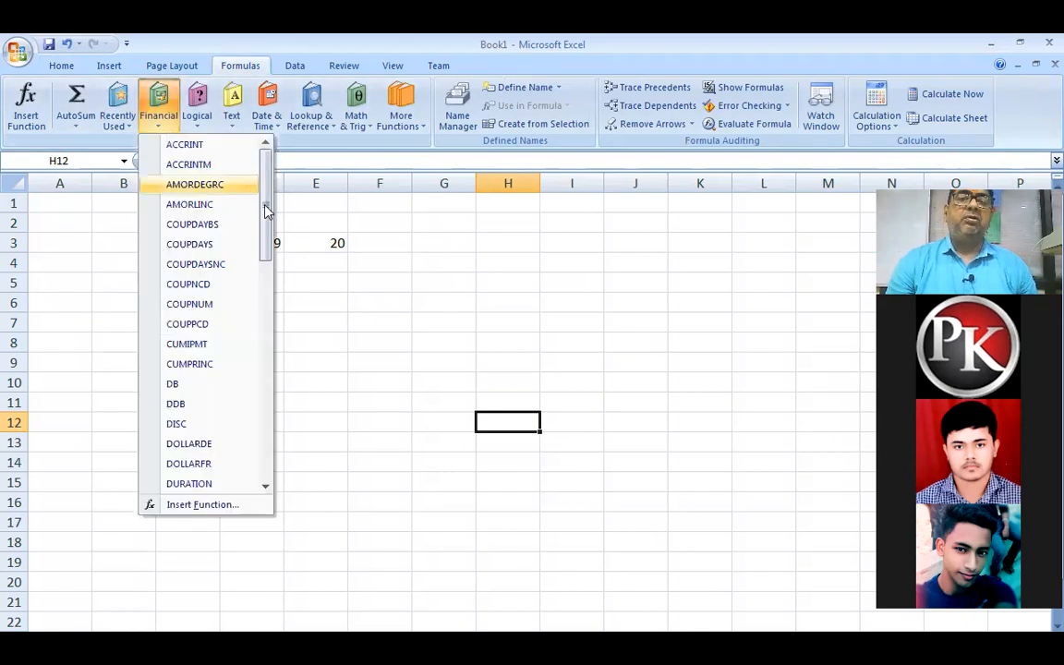
{"action": "scroll", "coordinate": [263, 337], "scroll_direction": "down", "scroll_amount": 11}
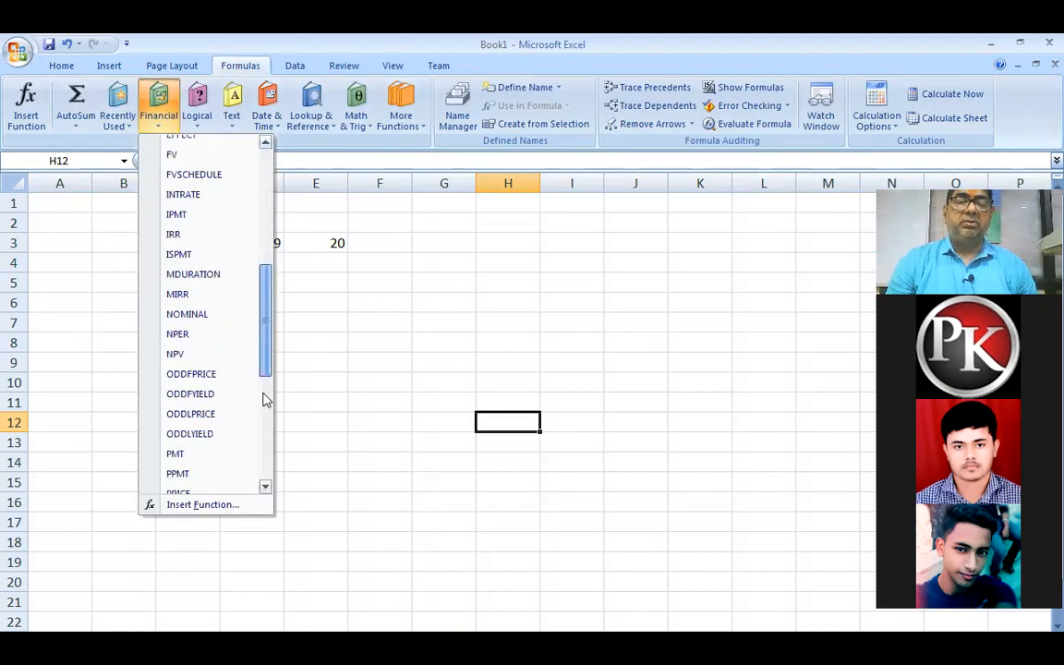
{"action": "scroll", "coordinate": [296, 212], "scroll_direction": "up", "scroll_amount": 6}
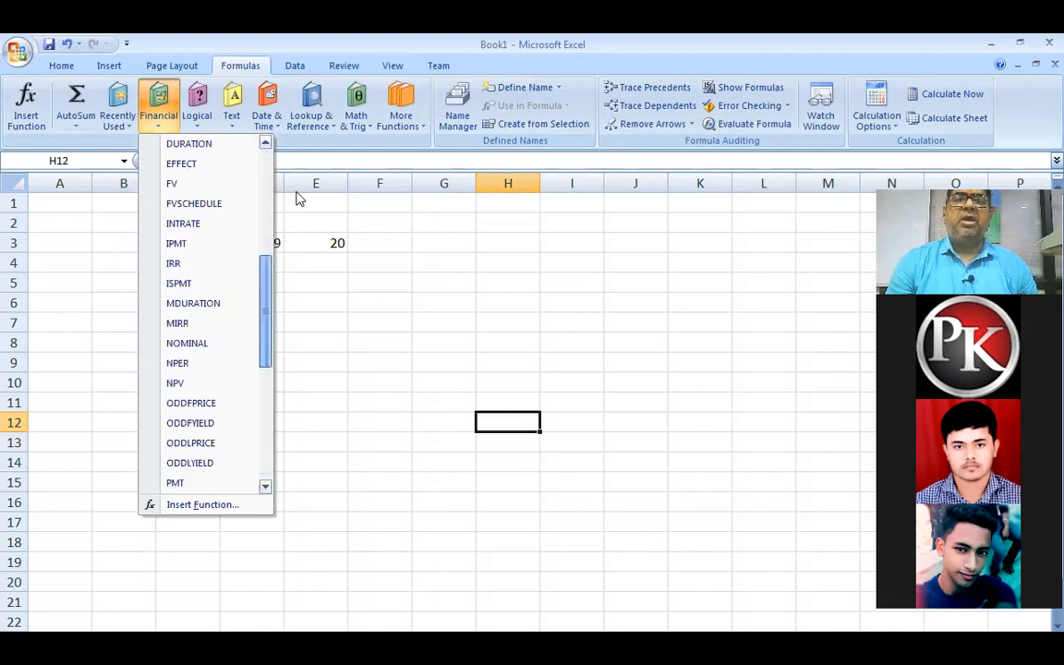
Step: Look through the Logical and Text functions in the function library
{"action": "scroll", "coordinate": [301, 176], "scroll_direction": "up", "scroll_amount": 6}
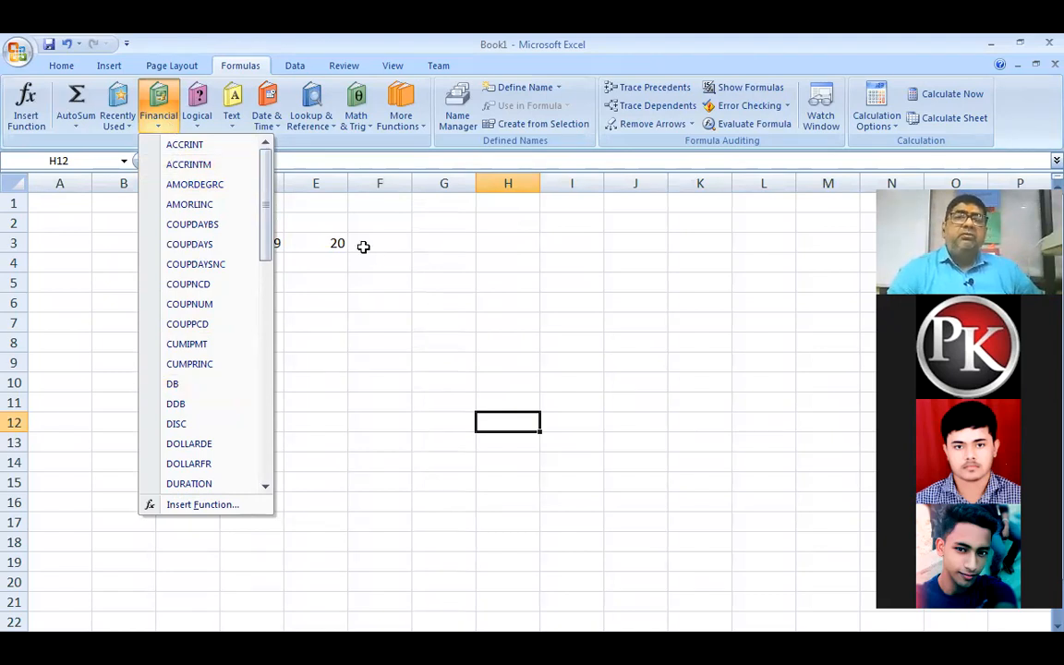
{"action": "left_click", "coordinate": [196, 129]}
{"action": "left_click", "coordinate": [194, 128]}
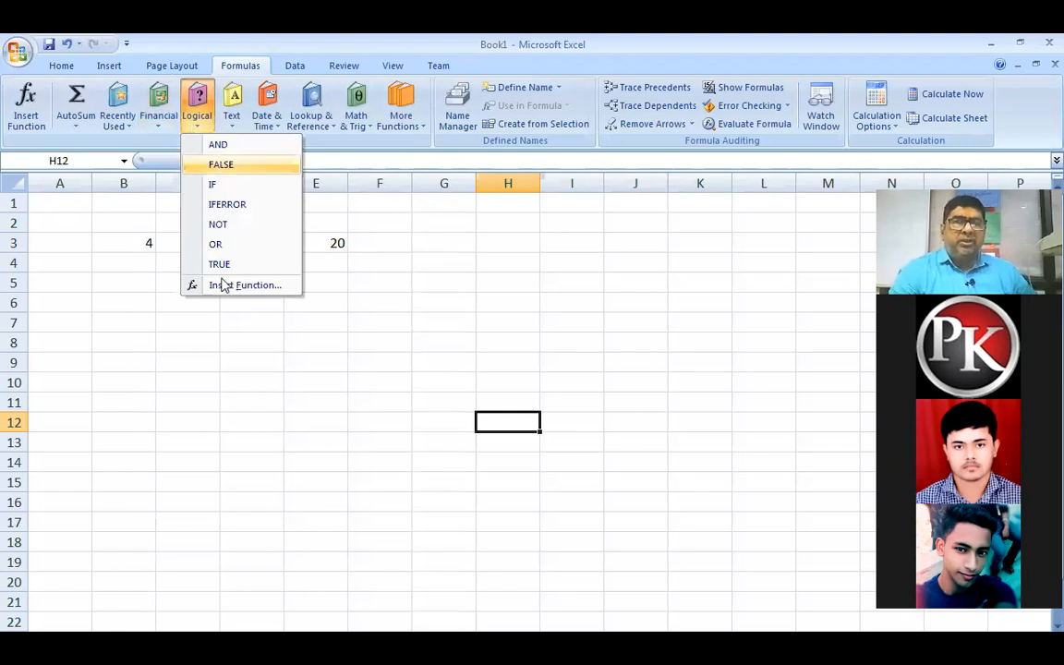
{"action": "left_click", "coordinate": [232, 124]}
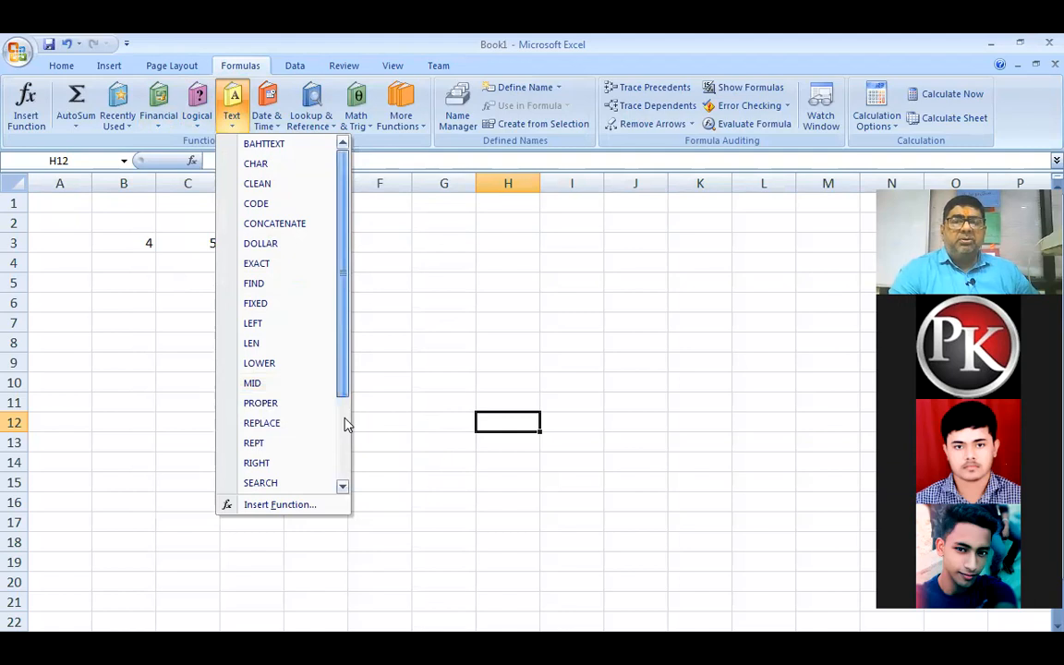
{"action": "scroll", "coordinate": [349, 439], "scroll_direction": "down", "scroll_amount": 2}
{"action": "scroll", "coordinate": [360, 489], "scroll_direction": "down", "scroll_amount": 1}
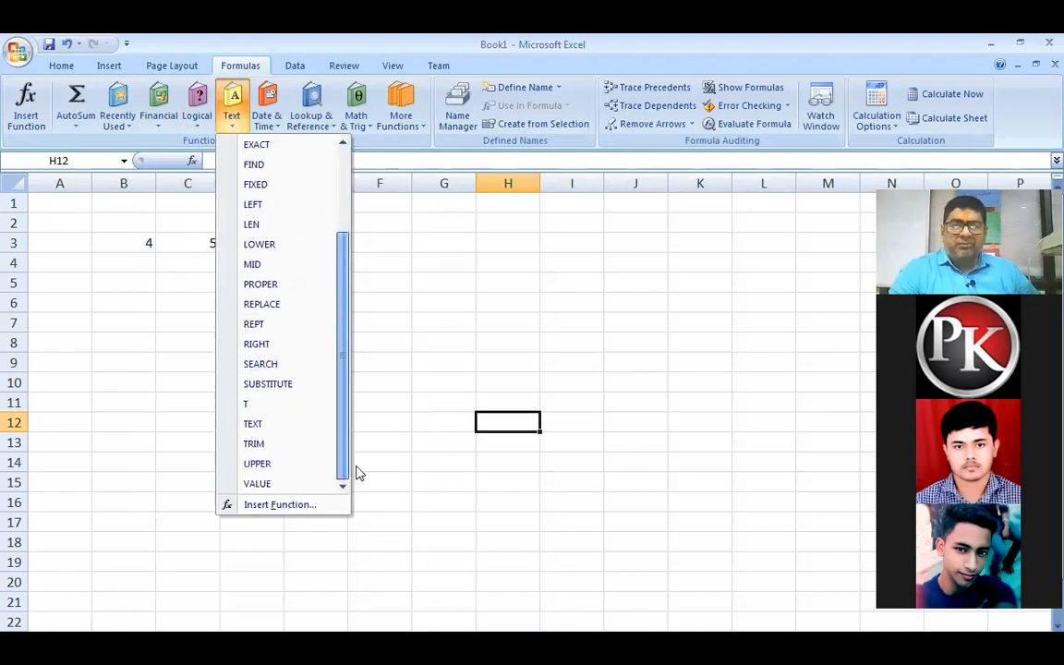
{"action": "scroll", "coordinate": [345, 331], "scroll_direction": "up", "scroll_amount": 3}
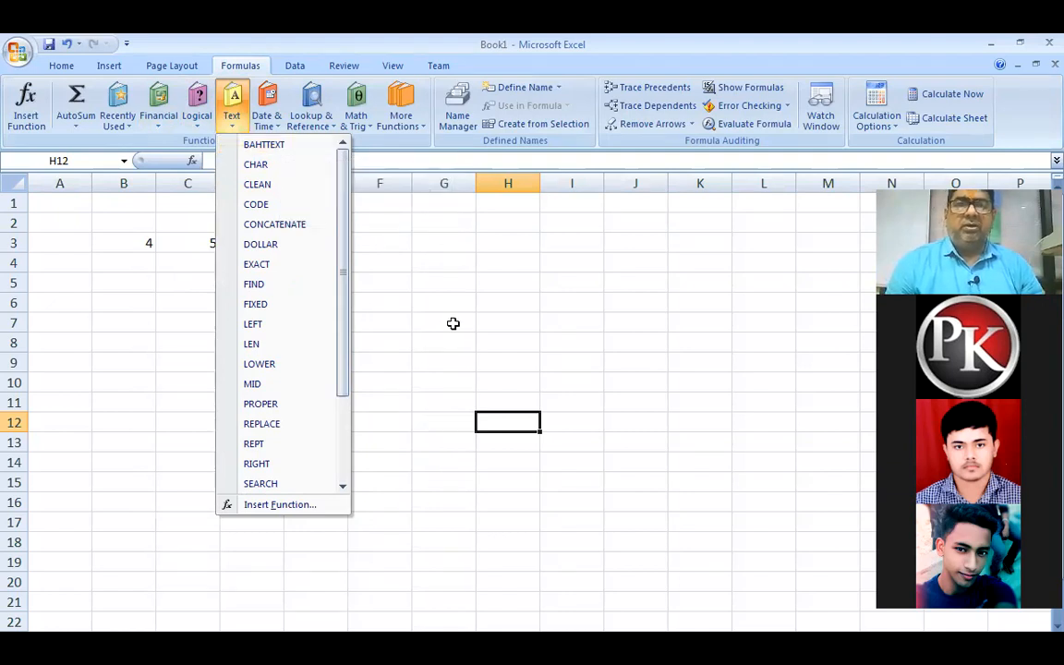
{"action": "left_click", "coordinate": [230, 120]}
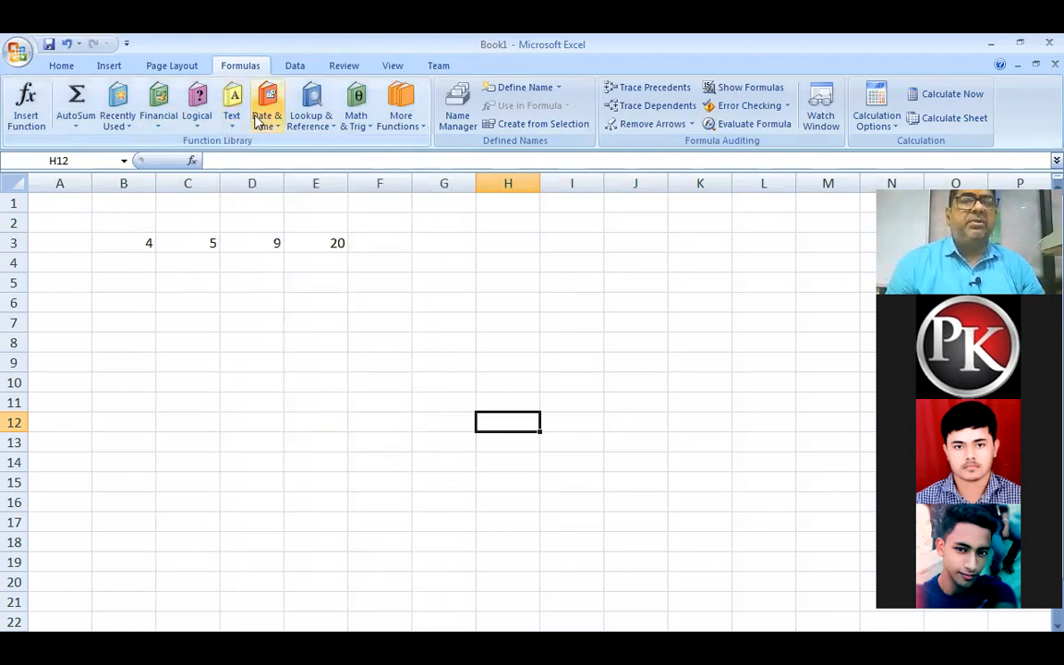
Step: Look through the Statistical, Engineering, Cube and Information functions in the function library, and close the list without inserting anything
{"action": "left_click", "coordinate": [400, 134]}
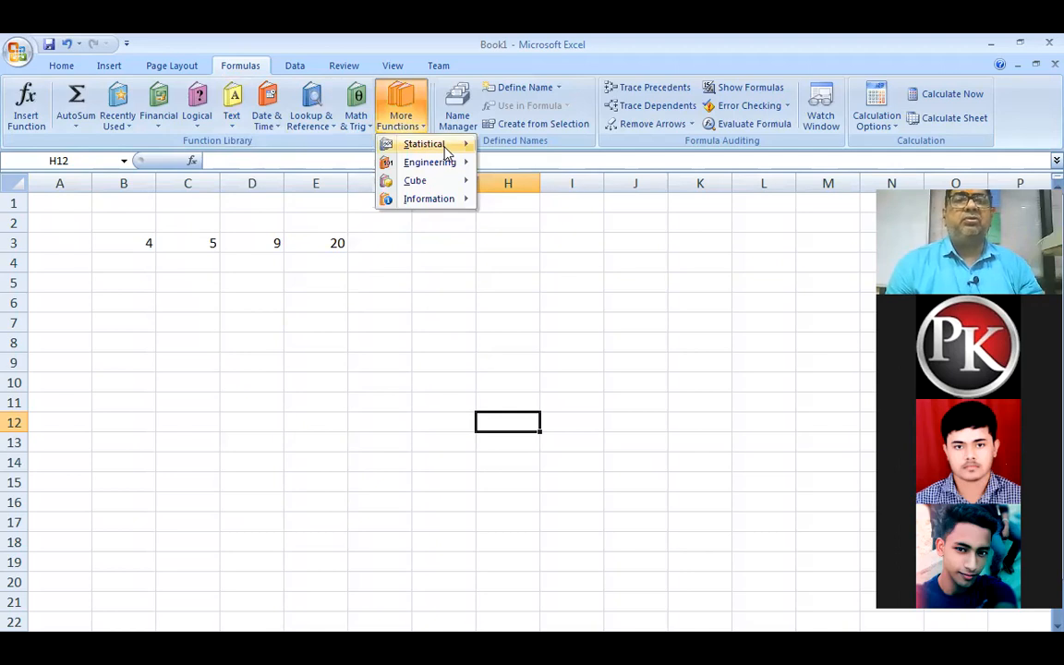
{"action": "mouse_move", "coordinate": [447, 151]}
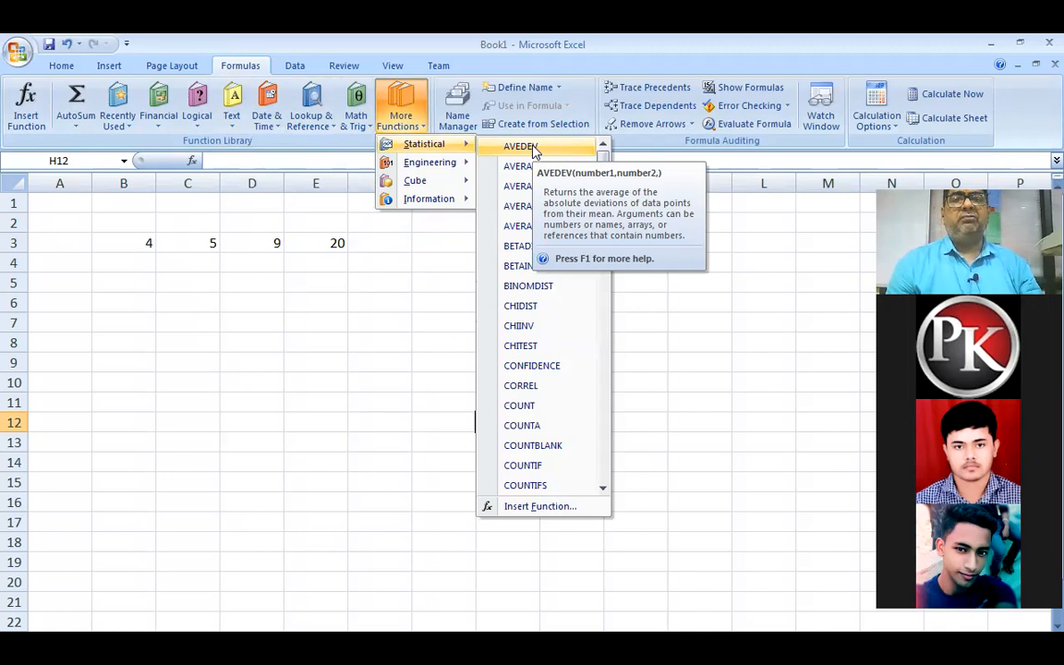
{"action": "mouse_move", "coordinate": [460, 169]}
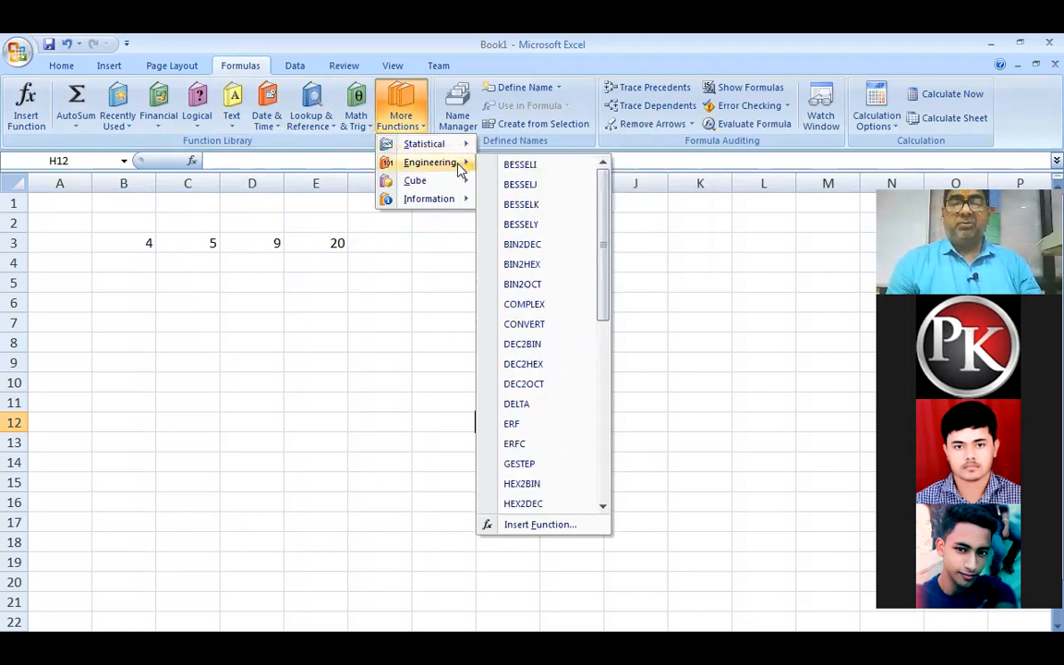
{"action": "left_click_drag", "start_coordinate": [609, 227], "coordinate": [596, 451]}
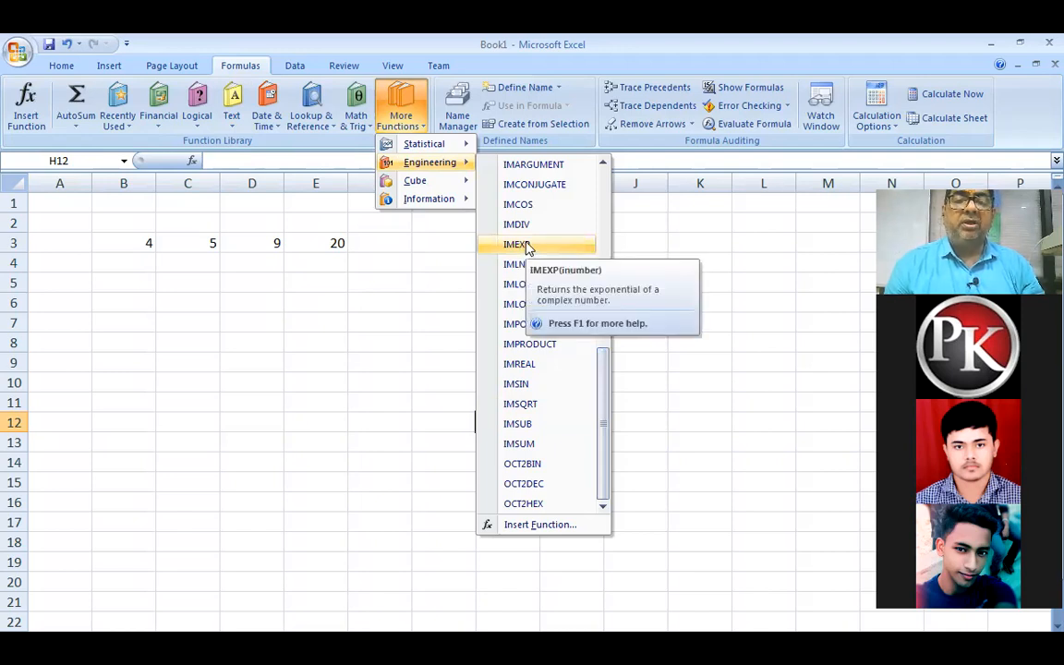
{"action": "left_click_drag", "start_coordinate": [605, 362], "coordinate": [607, 176]}
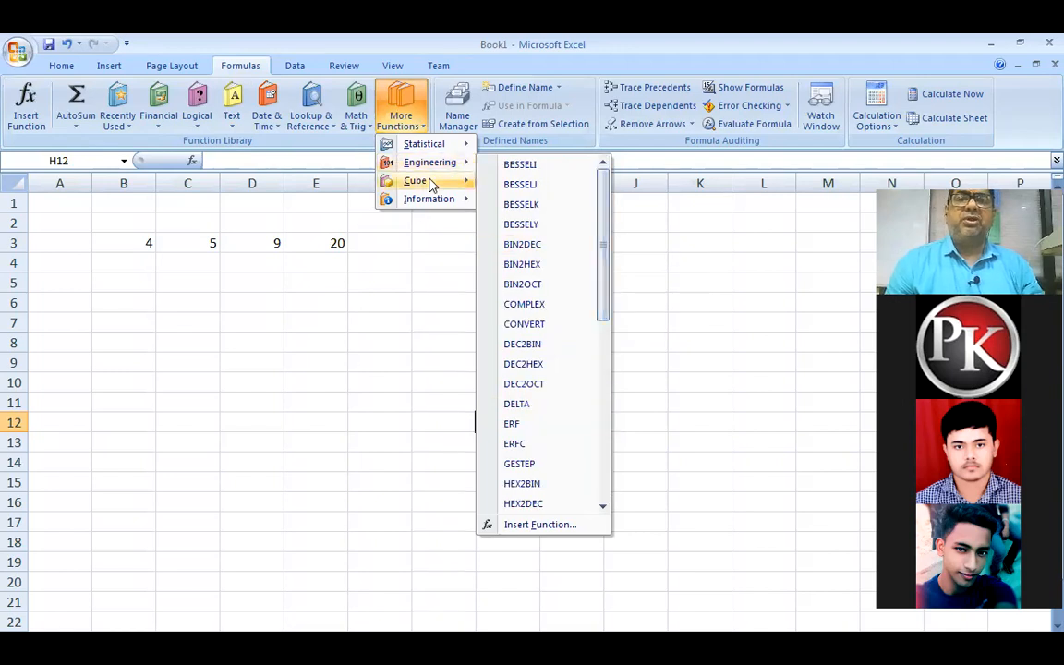
{"action": "mouse_move", "coordinate": [430, 185]}
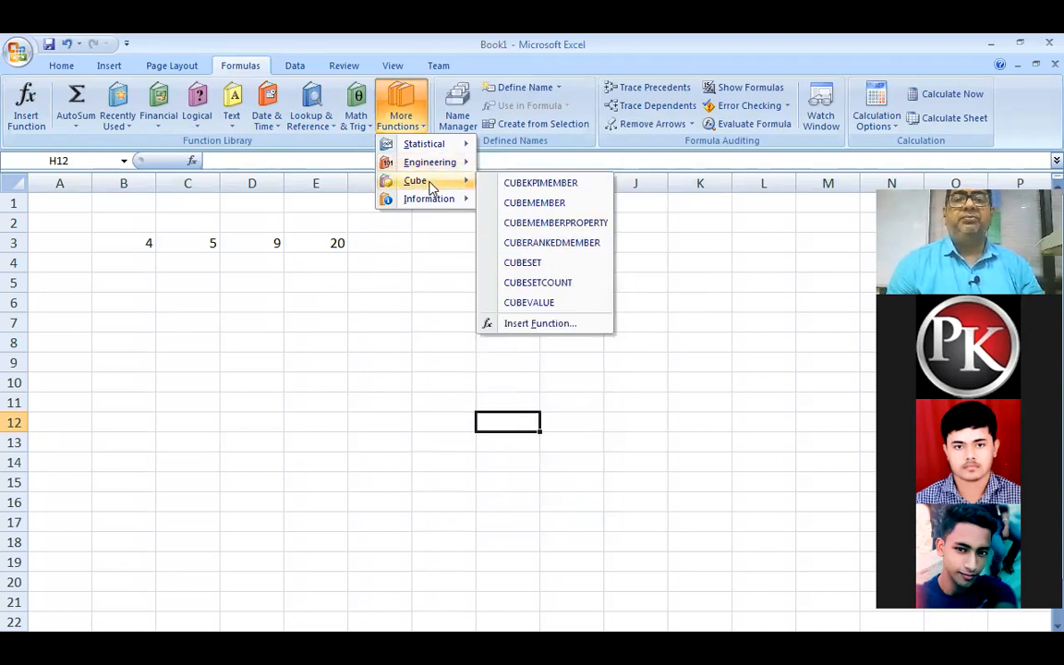
{"action": "mouse_move", "coordinate": [430, 205]}
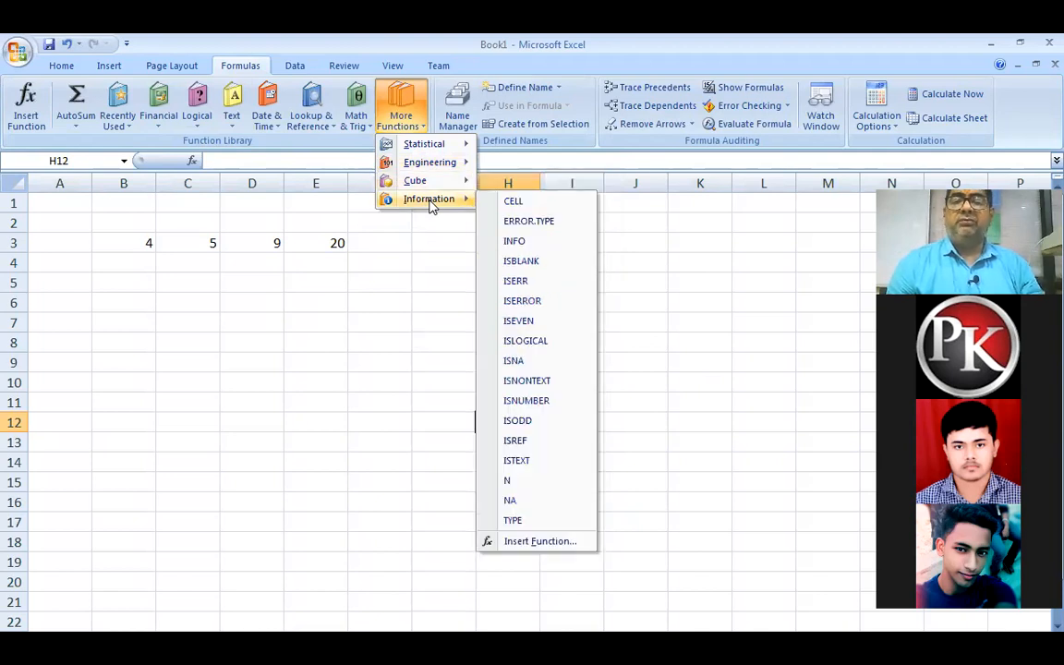
{"action": "left_click", "coordinate": [420, 363]}
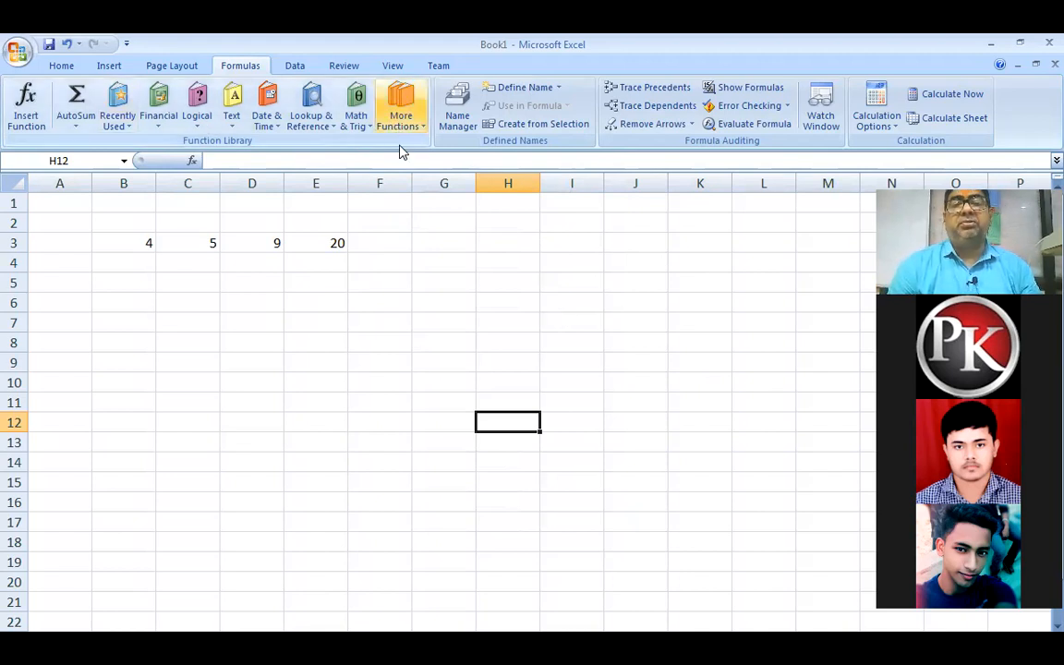
Step: Insert an AutoSum Sum in cell F3 and replace its suggested range with B3 and C3, giving =SUM(B3,C3)
{"action": "left_click", "coordinate": [389, 246]}
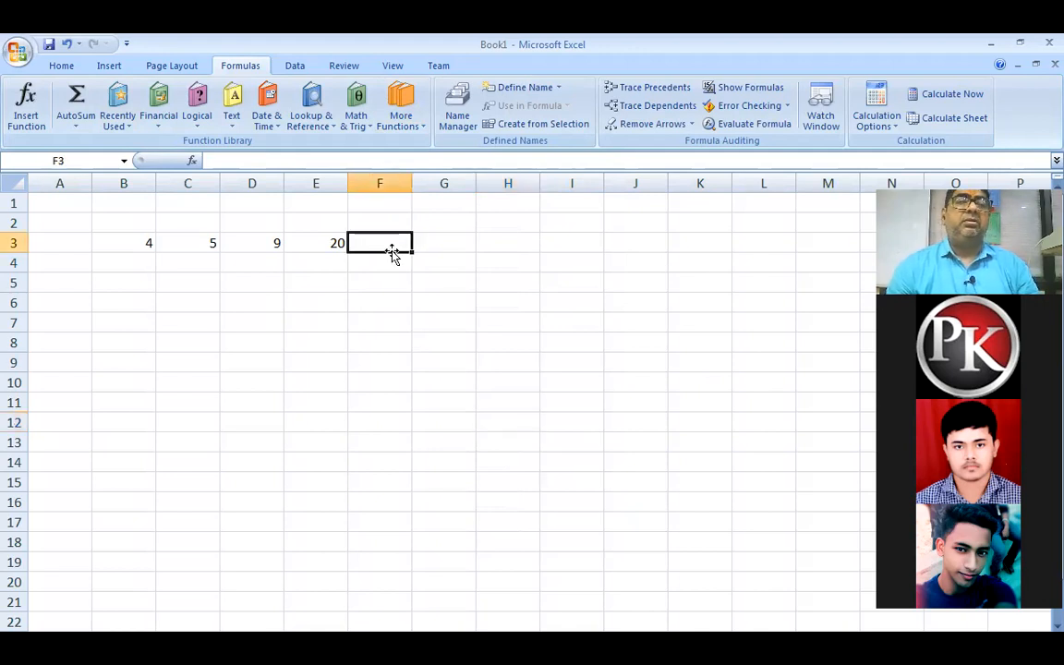
{"action": "left_click", "coordinate": [78, 126]}
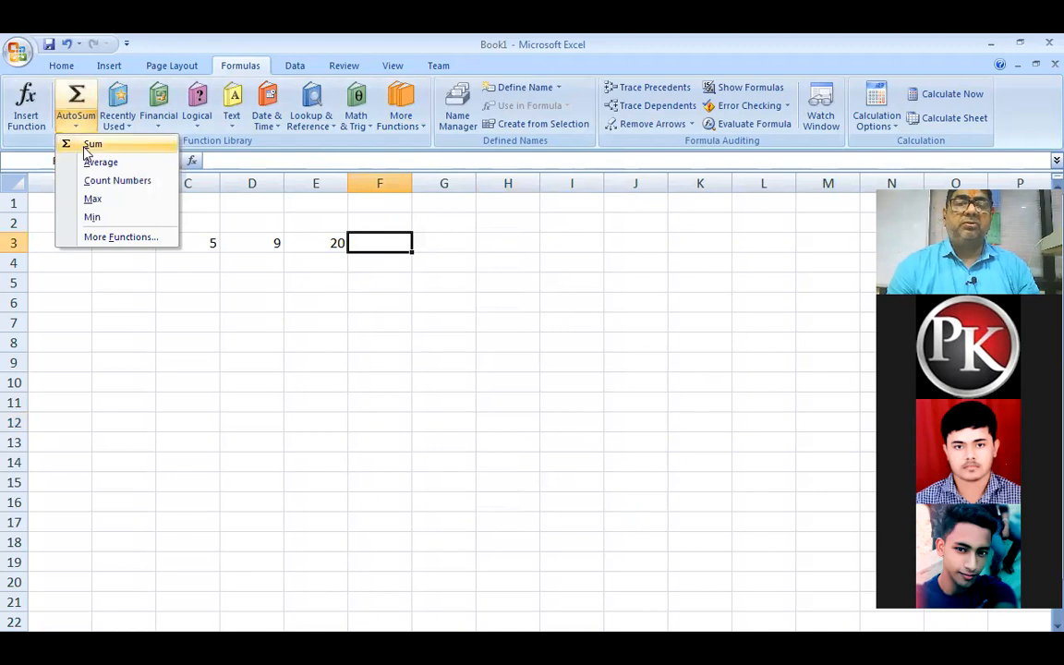
{"action": "left_click", "coordinate": [90, 145]}
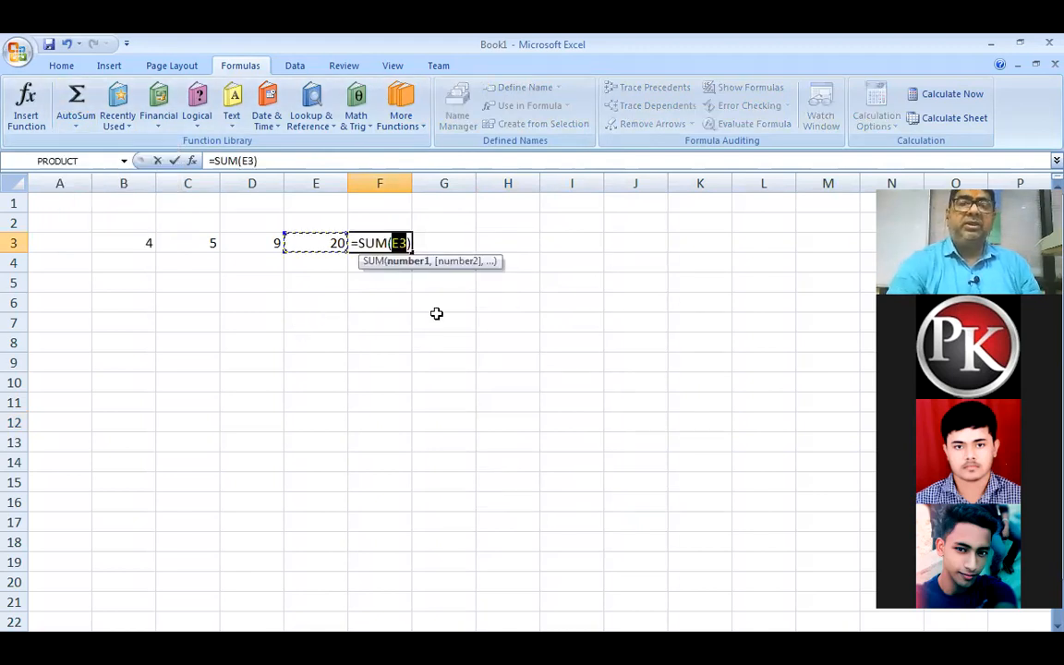
{"action": "key", "text": "BackSpace"}
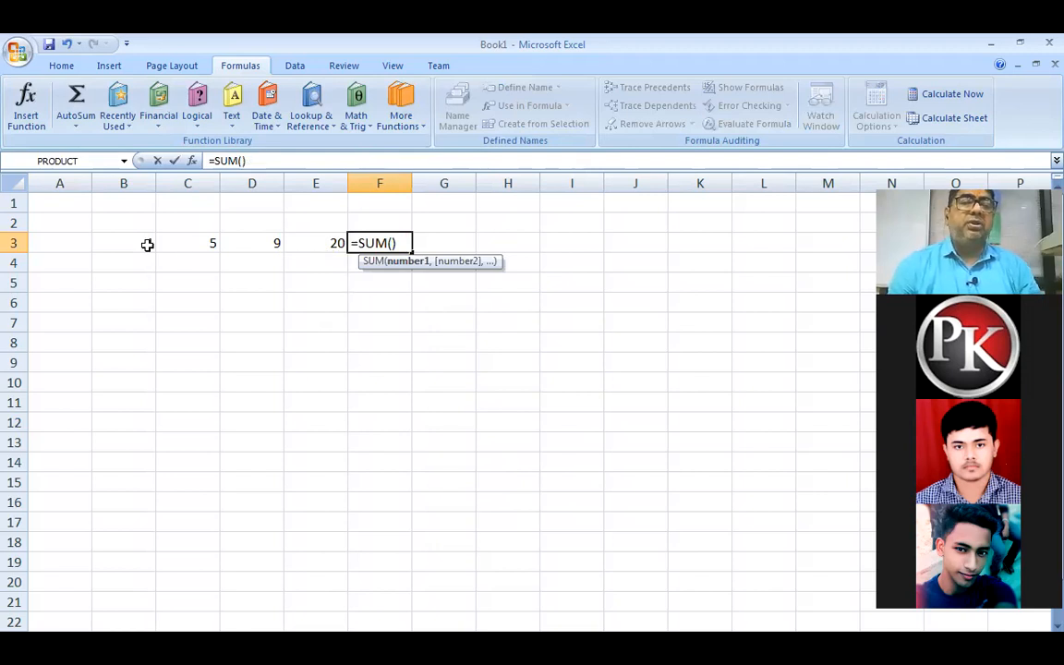
{"action": "left_click", "coordinate": [141, 243]}
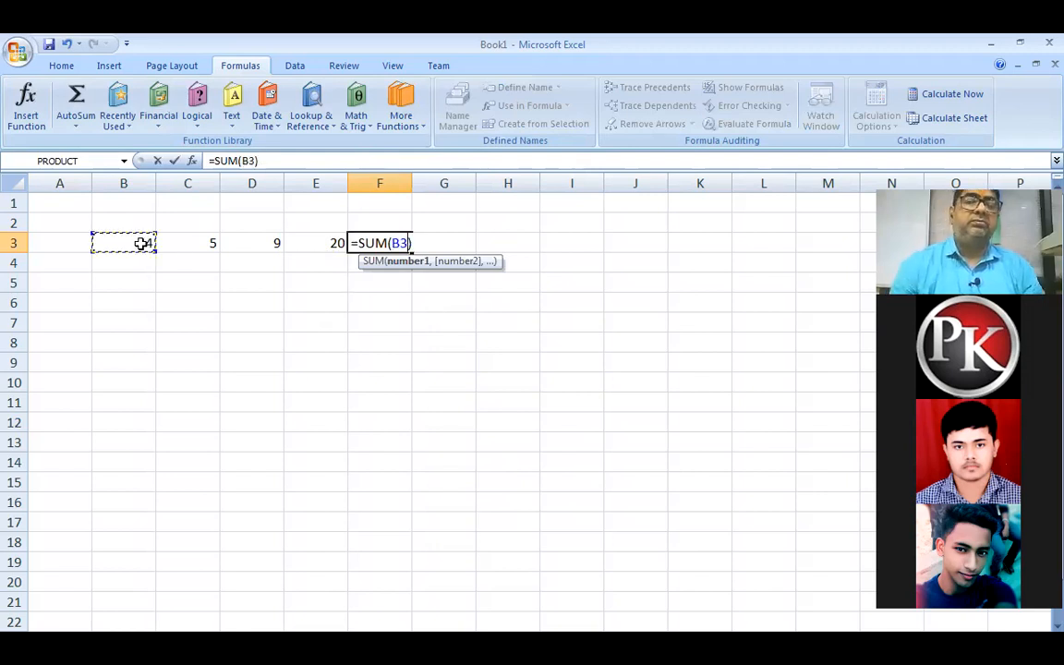
{"action": "type", "text": ","}
{"action": "left_click", "coordinate": [175, 244]}
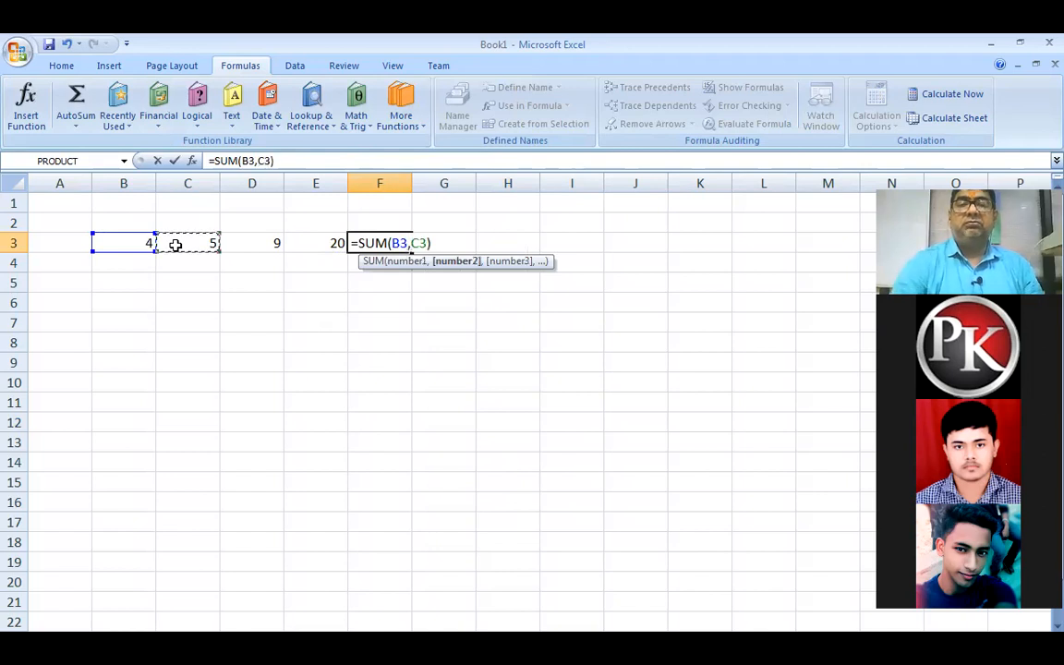
{"action": "key", "text": "Return"}
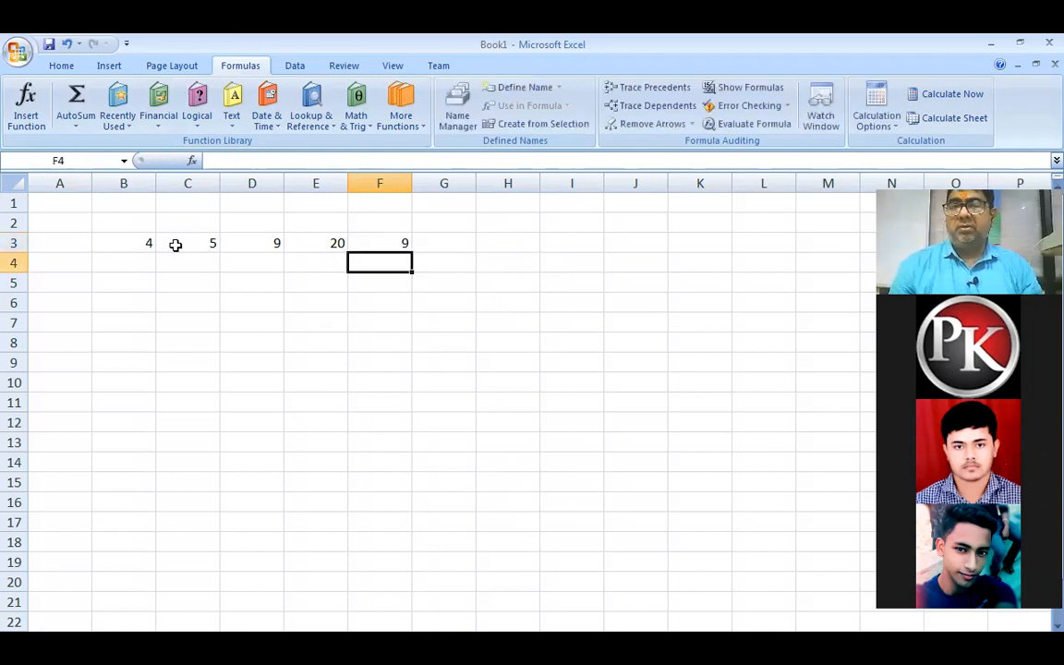
Step: Insert the recently used PRODUCT function in cell F4 with Number1 B3, Number2 C3 and Number3 D3
{"action": "double_click", "coordinate": [376, 259]}
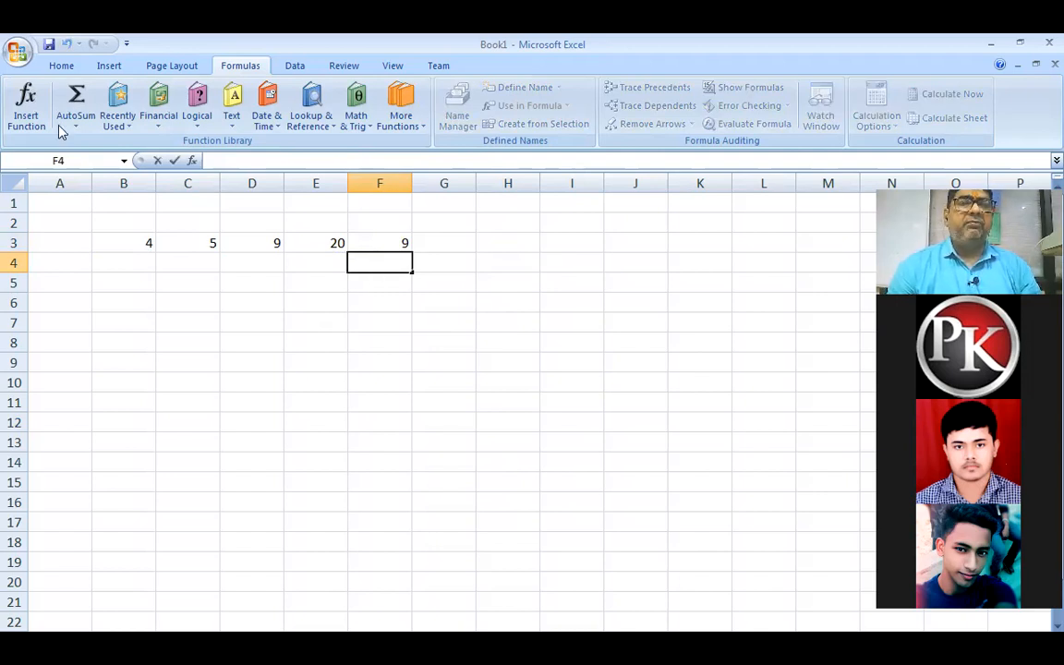
{"action": "left_click", "coordinate": [105, 123]}
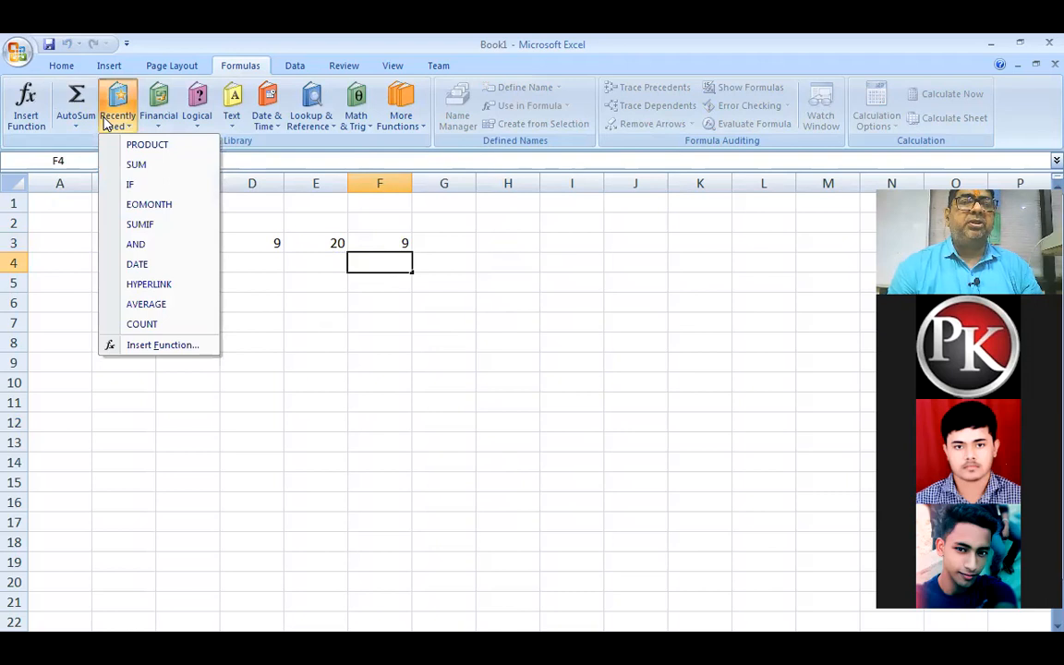
{"action": "left_click", "coordinate": [147, 145]}
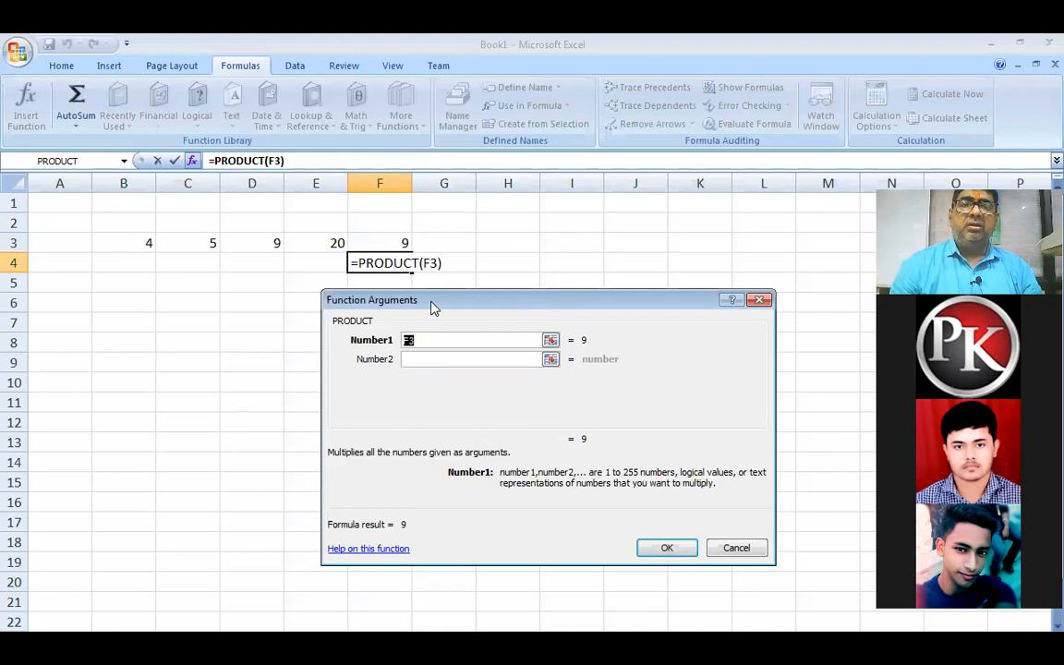
{"action": "left_click", "coordinate": [138, 244]}
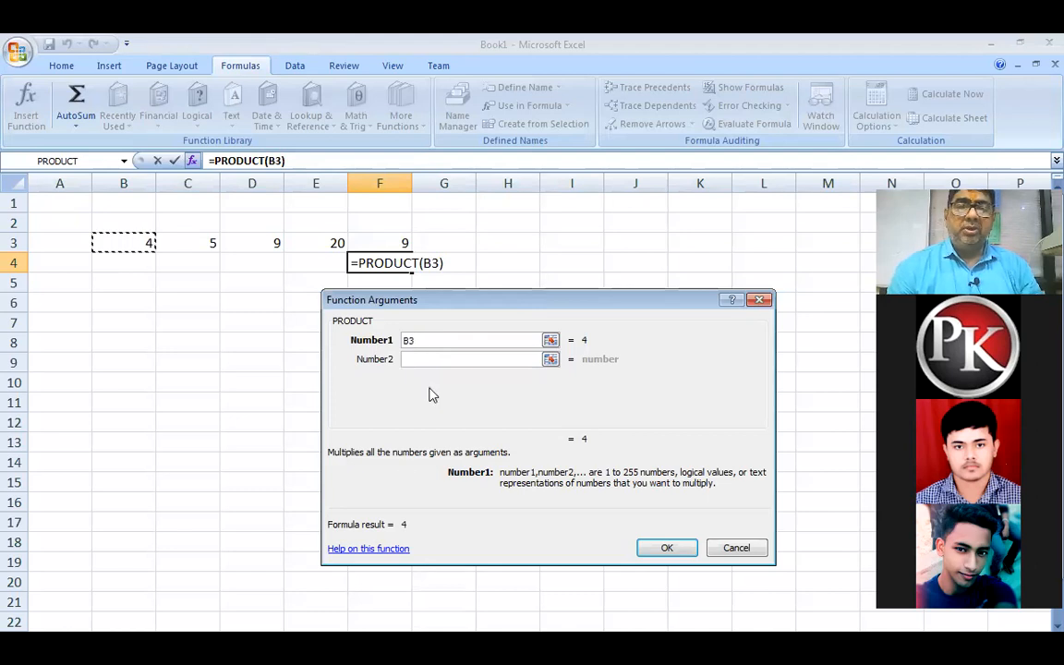
{"action": "left_click", "coordinate": [432, 359]}
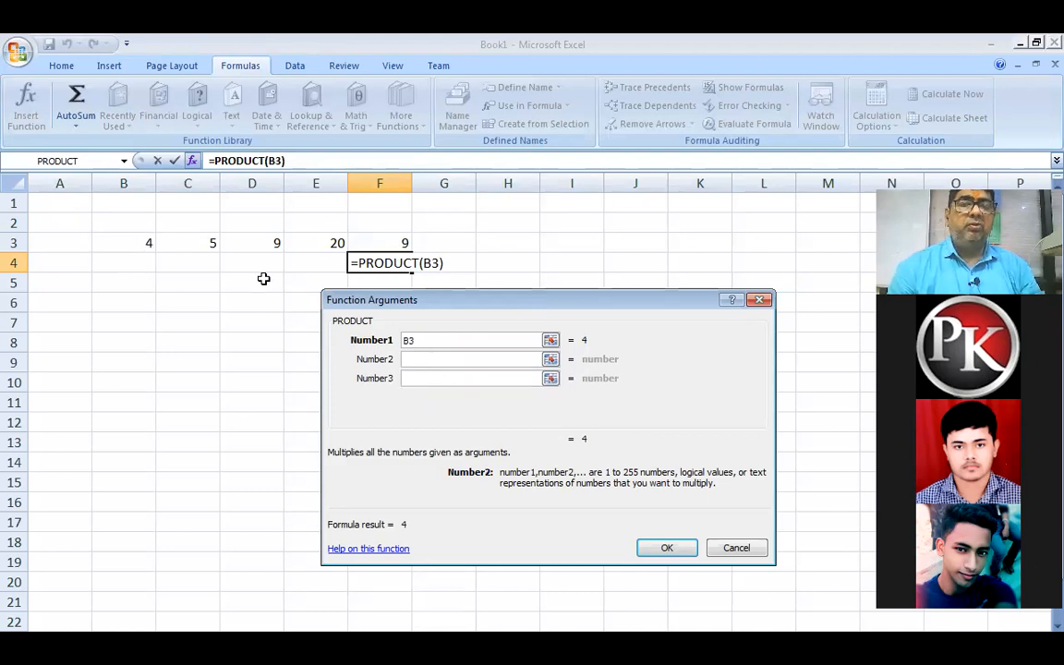
{"action": "left_click", "coordinate": [208, 246]}
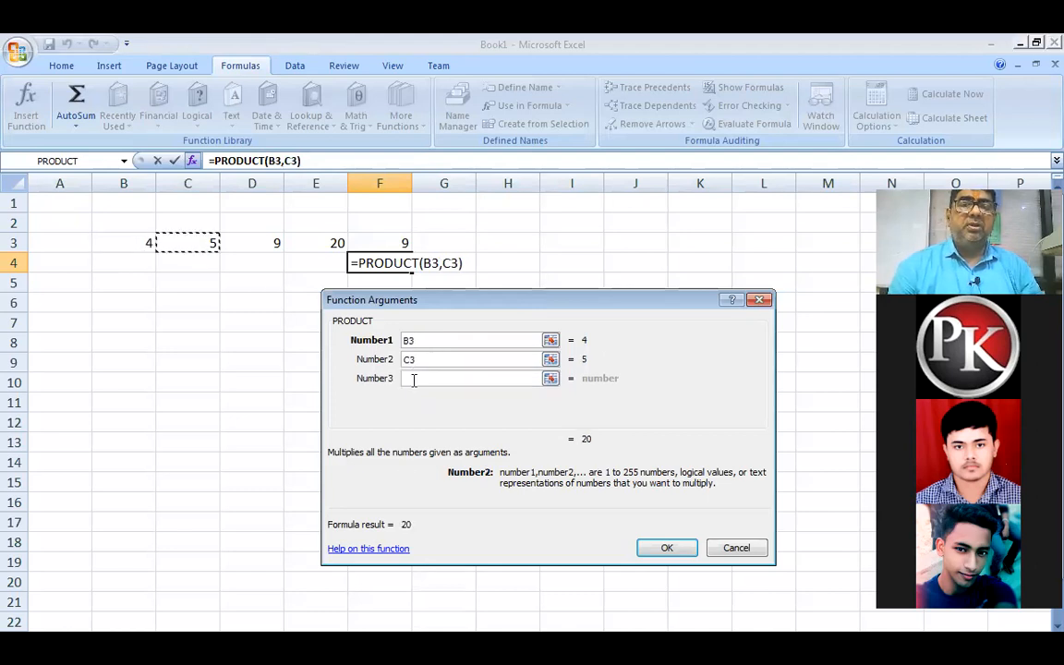
{"action": "left_click", "coordinate": [414, 379]}
{"action": "left_click", "coordinate": [263, 241]}
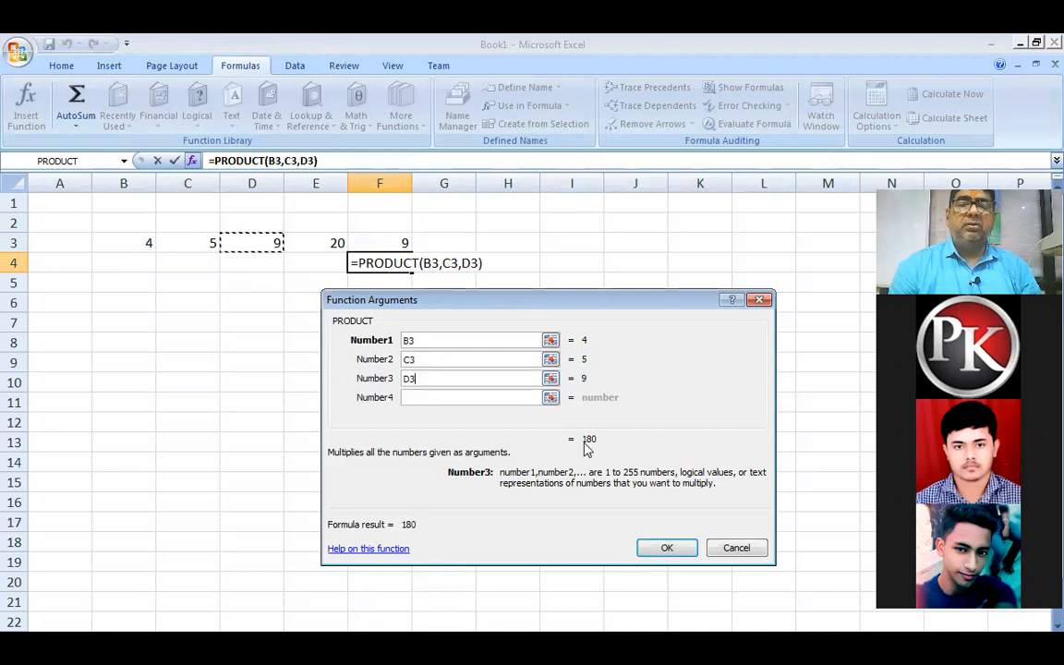
{"action": "left_click", "coordinate": [667, 548]}
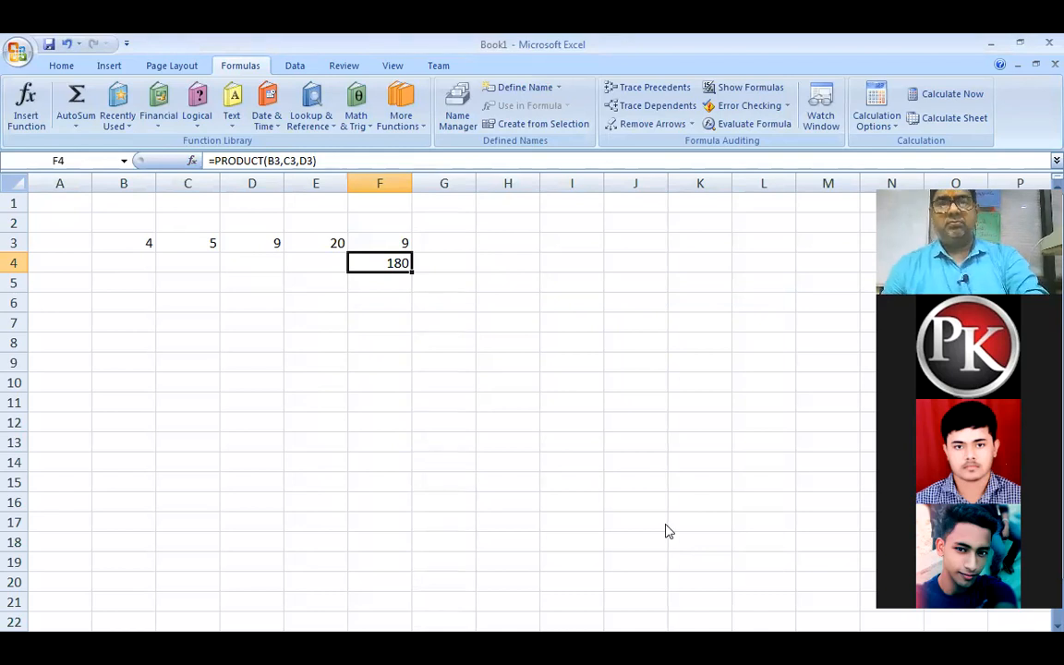
{"action": "key", "text": "alt+Tab"}
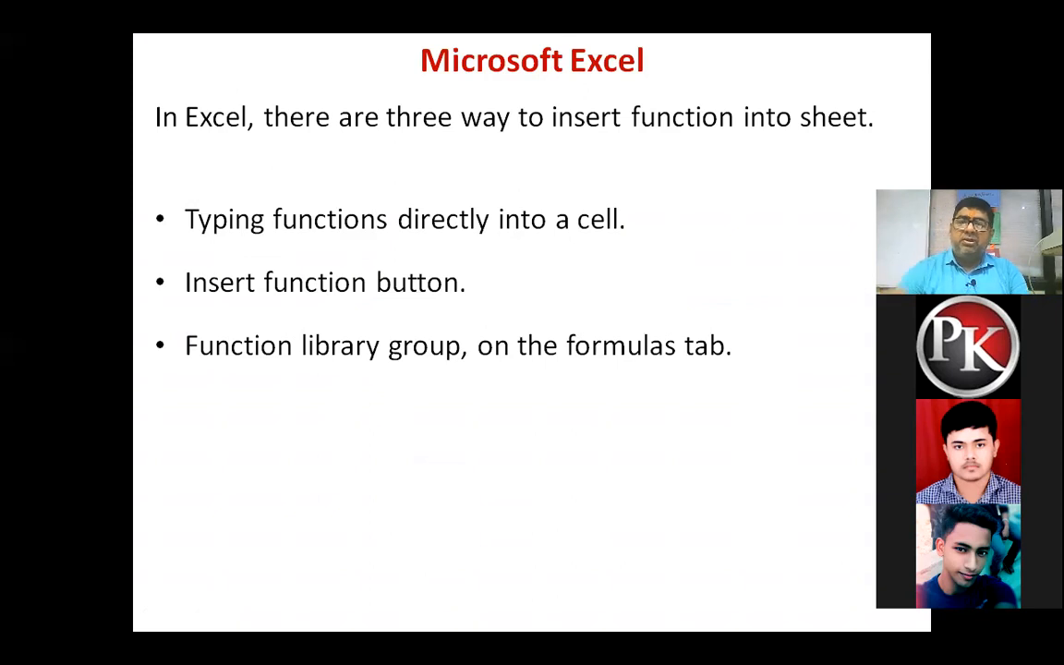
{"action": "key", "text": "Right"}
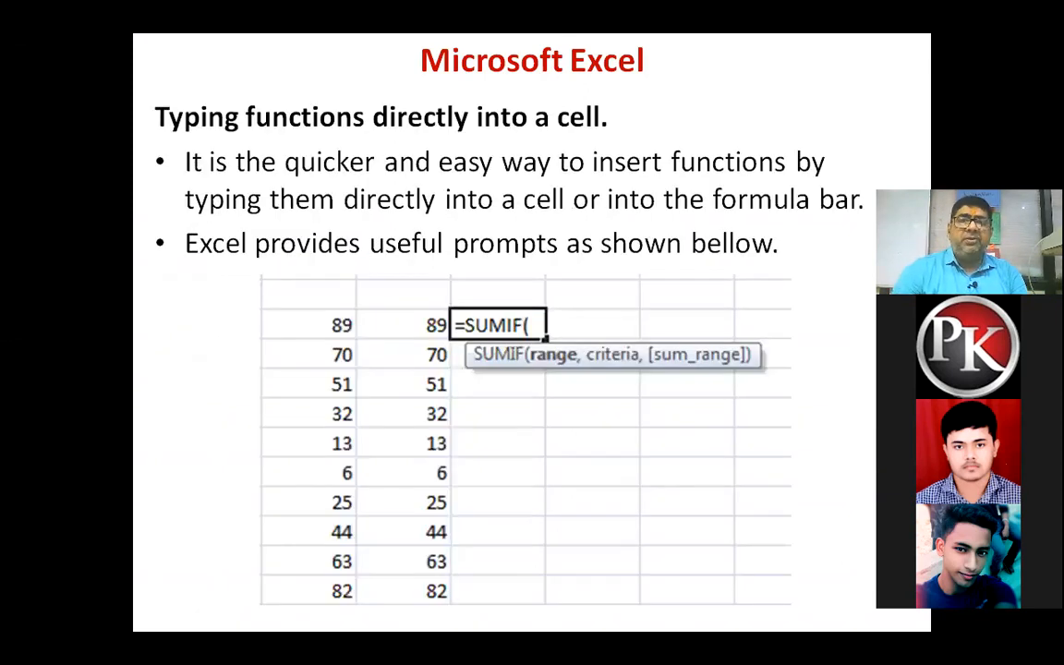
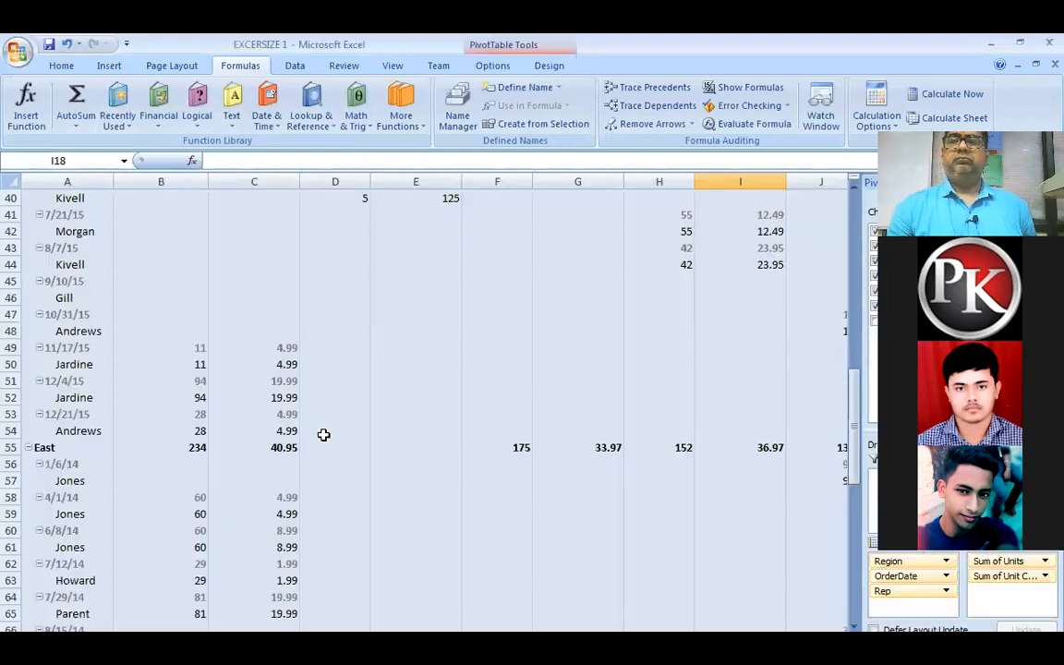
Step: Resize the EXCERSIZE 1 workbook window and bring up the BBA results table on Sheet1
{"action": "scroll", "coordinate": [1017, 47], "scroll_direction": "up", "scroll_amount": 4}
{"action": "left_click", "coordinate": [1020, 44]}
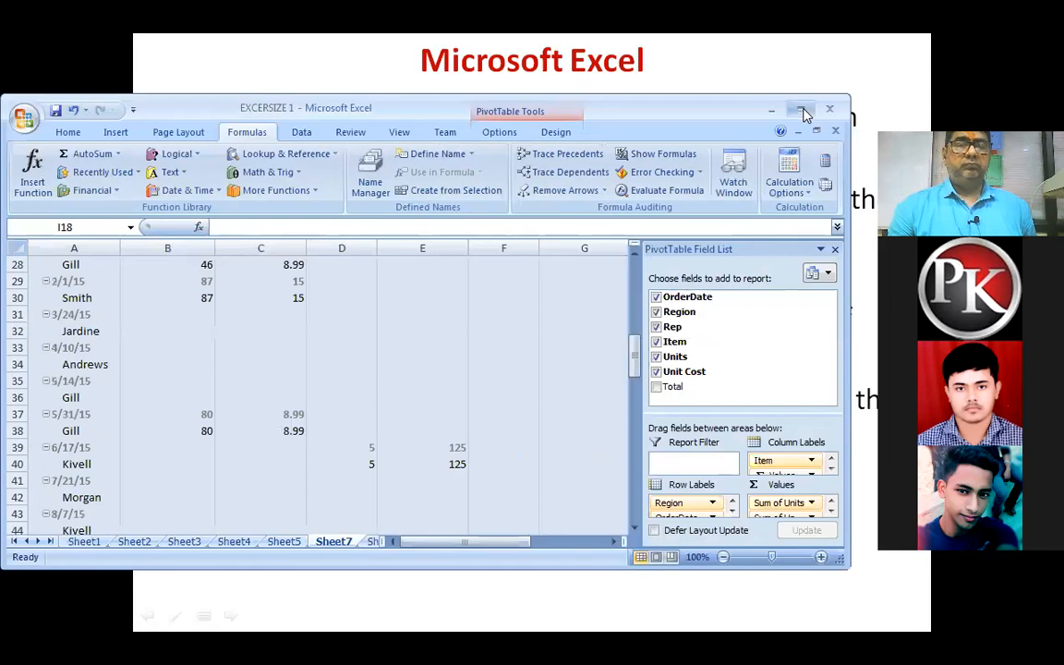
{"action": "left_click", "coordinate": [802, 111]}
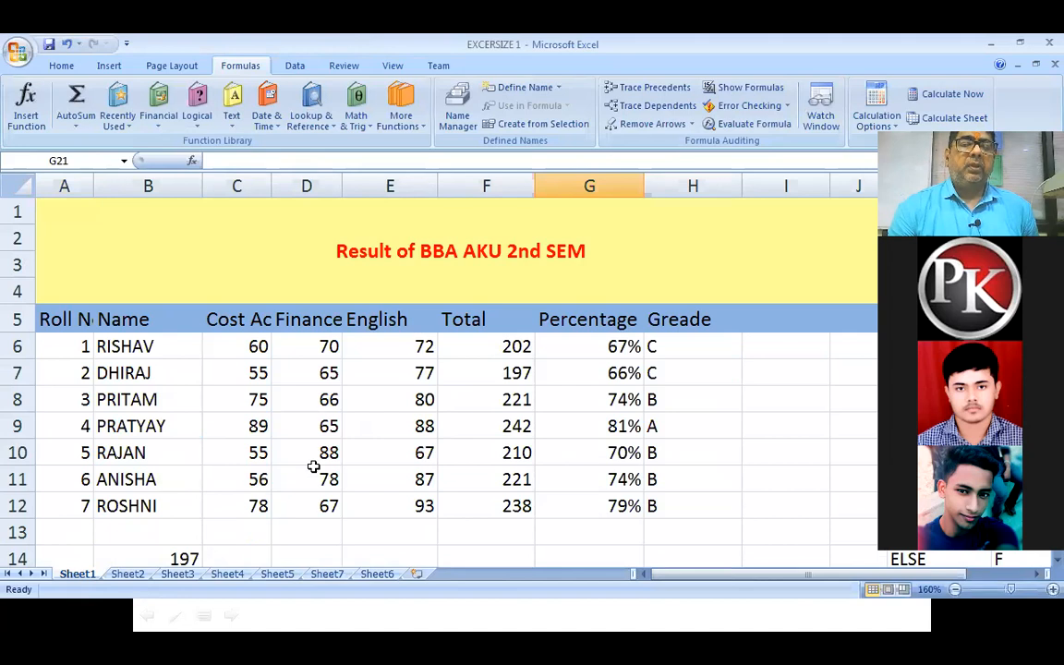
{"action": "scroll", "coordinate": [314, 467], "scroll_direction": "down", "scroll_amount": 1}
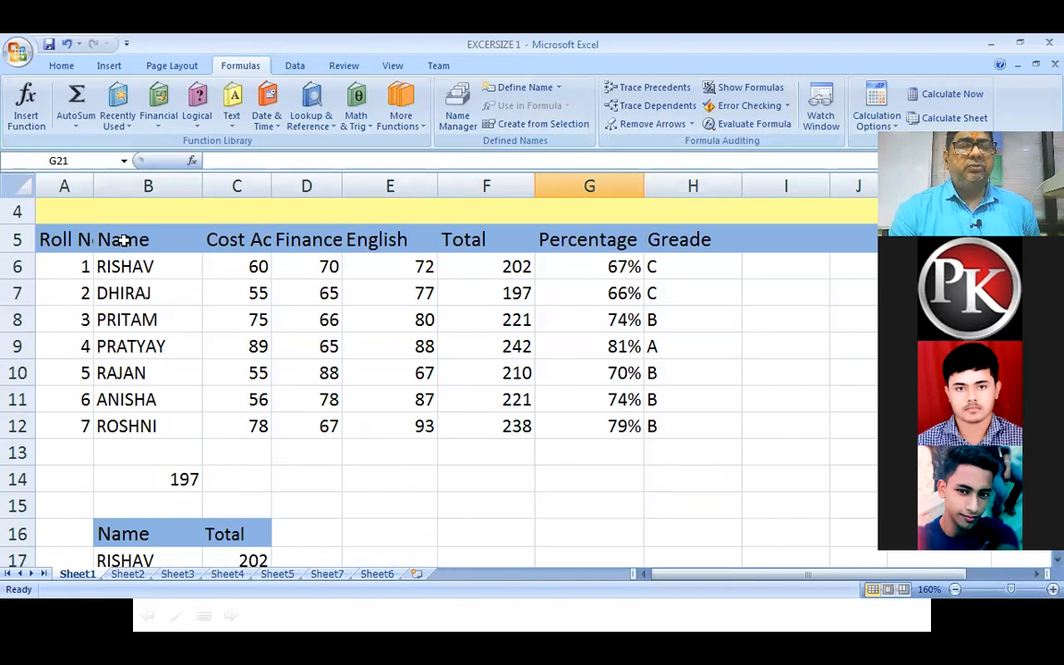
Step: Look through the results, lookup and transposed tables on Sheet1, and examine the VLOOKUP formula in cell C17
{"action": "scroll", "coordinate": [401, 472], "scroll_direction": "down", "scroll_amount": 2}
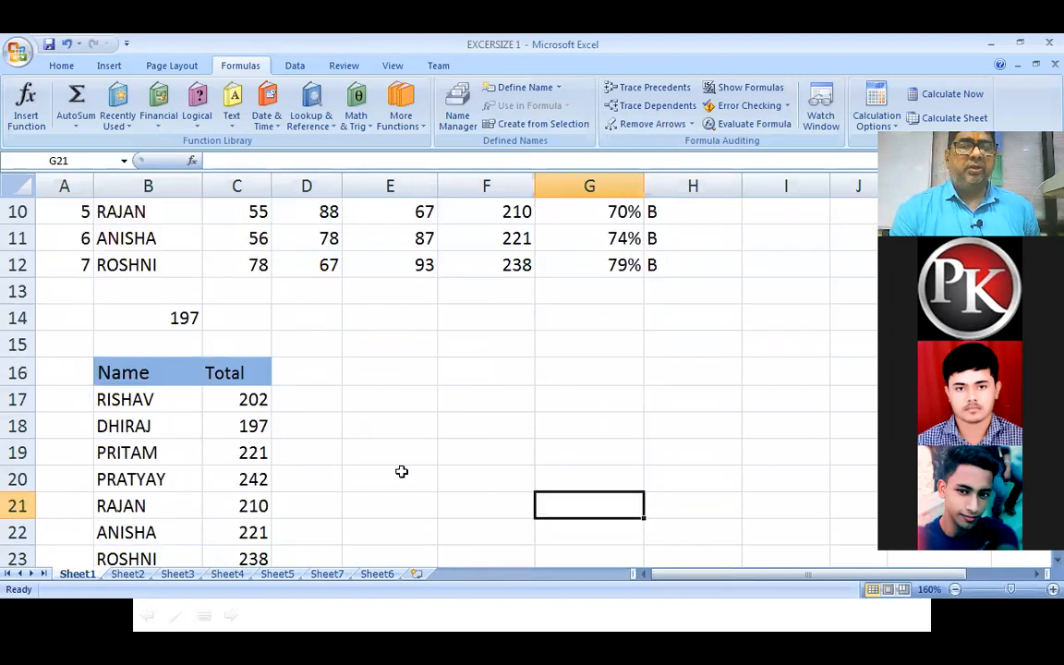
{"action": "scroll", "coordinate": [400, 469], "scroll_direction": "down", "scroll_amount": 1}
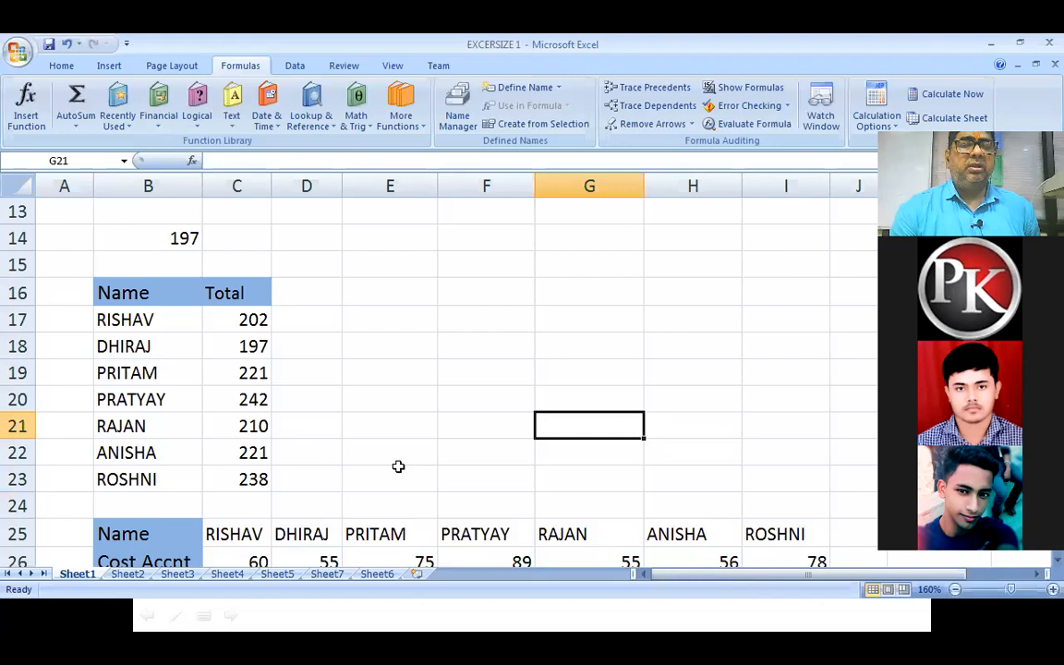
{"action": "scroll", "coordinate": [398, 466], "scroll_direction": "up", "scroll_amount": 1}
{"action": "left_click", "coordinate": [251, 399]}
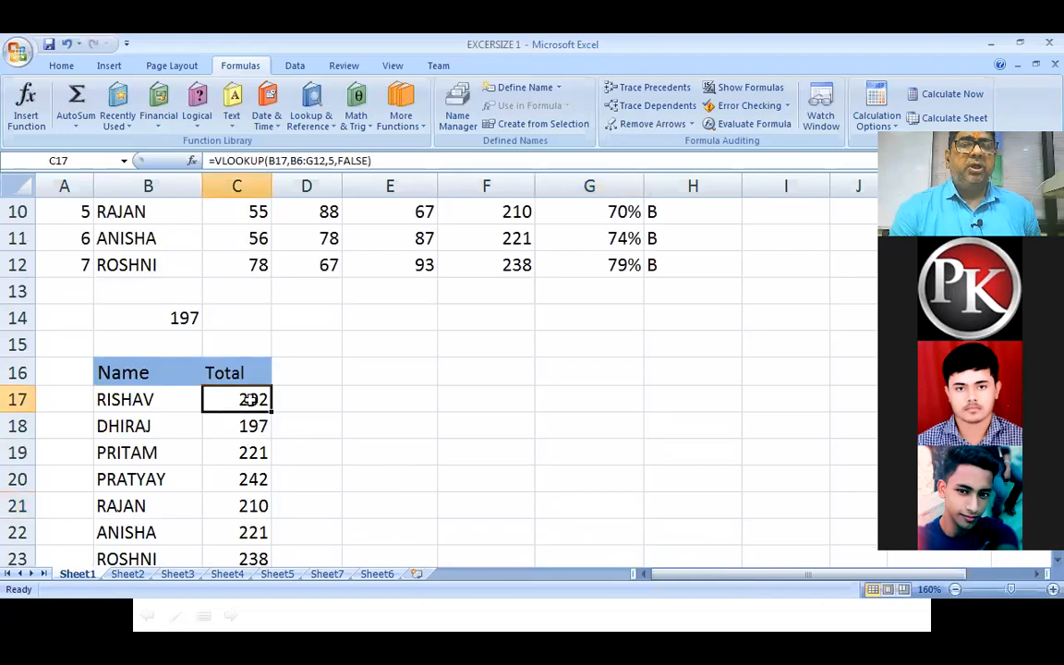
{"action": "scroll", "coordinate": [336, 434], "scroll_direction": "down", "scroll_amount": 5}
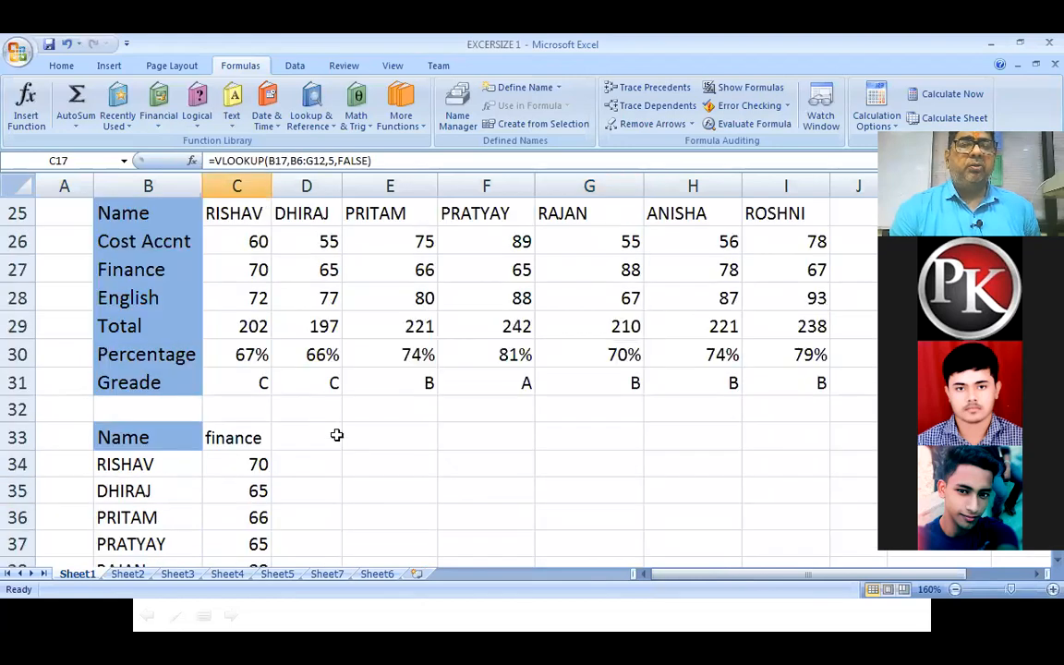
{"action": "scroll", "coordinate": [176, 439], "scroll_direction": "up", "scroll_amount": 3}
{"action": "scroll", "coordinate": [186, 393], "scroll_direction": "up", "scroll_amount": 5}
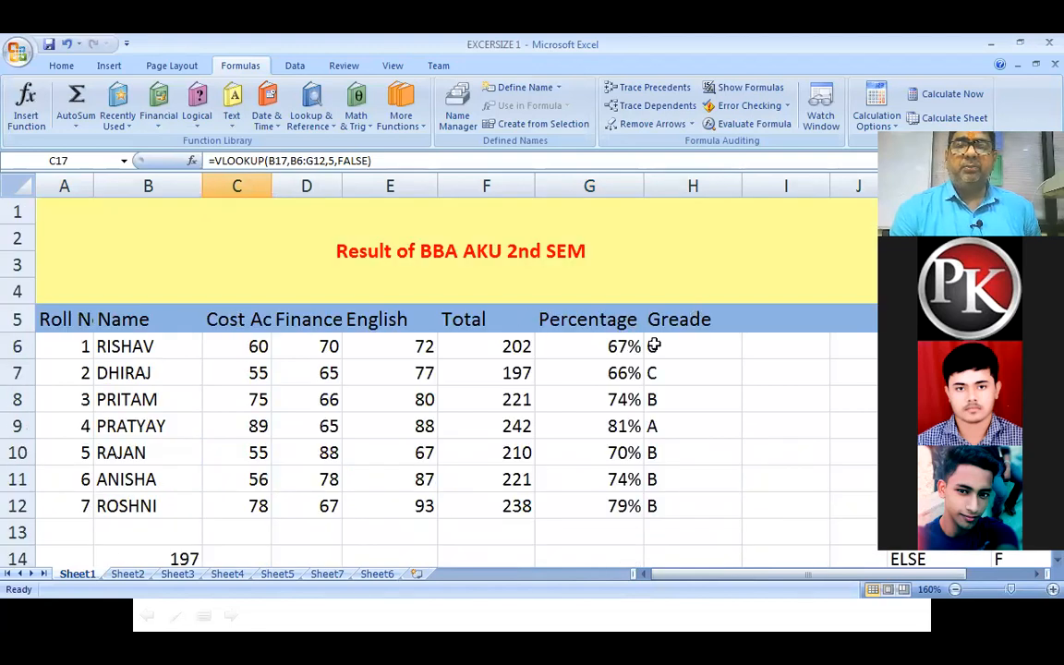
{"action": "scroll", "coordinate": [639, 393], "scroll_direction": "down", "scroll_amount": 2}
{"action": "scroll", "coordinate": [639, 394], "scroll_direction": "down", "scroll_amount": 4}
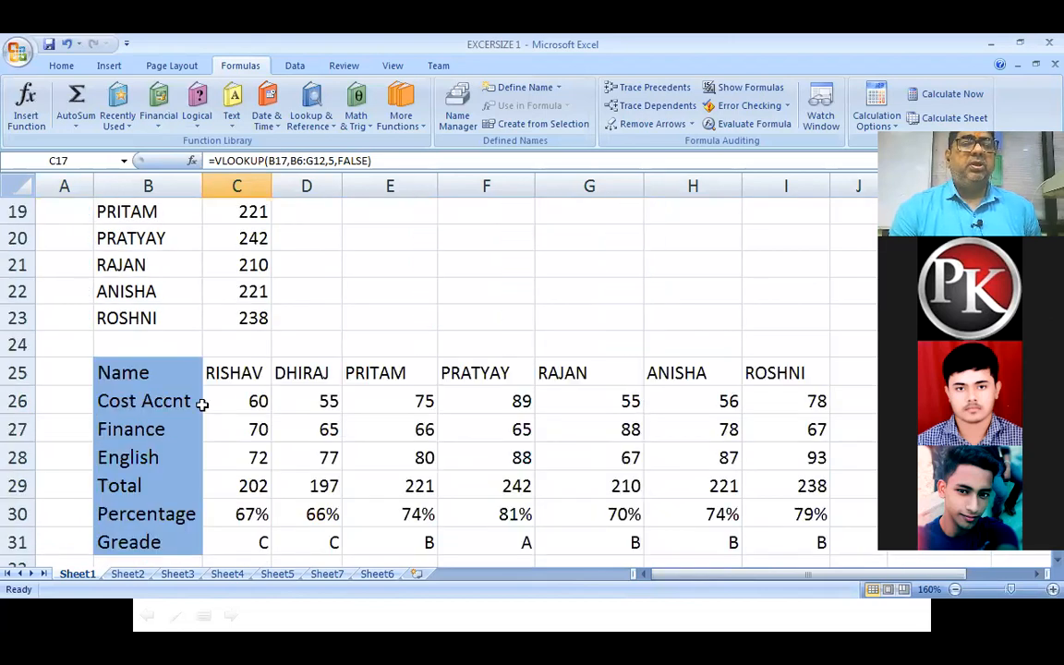
{"action": "scroll", "coordinate": [120, 395], "scroll_direction": "down", "scroll_amount": 3}
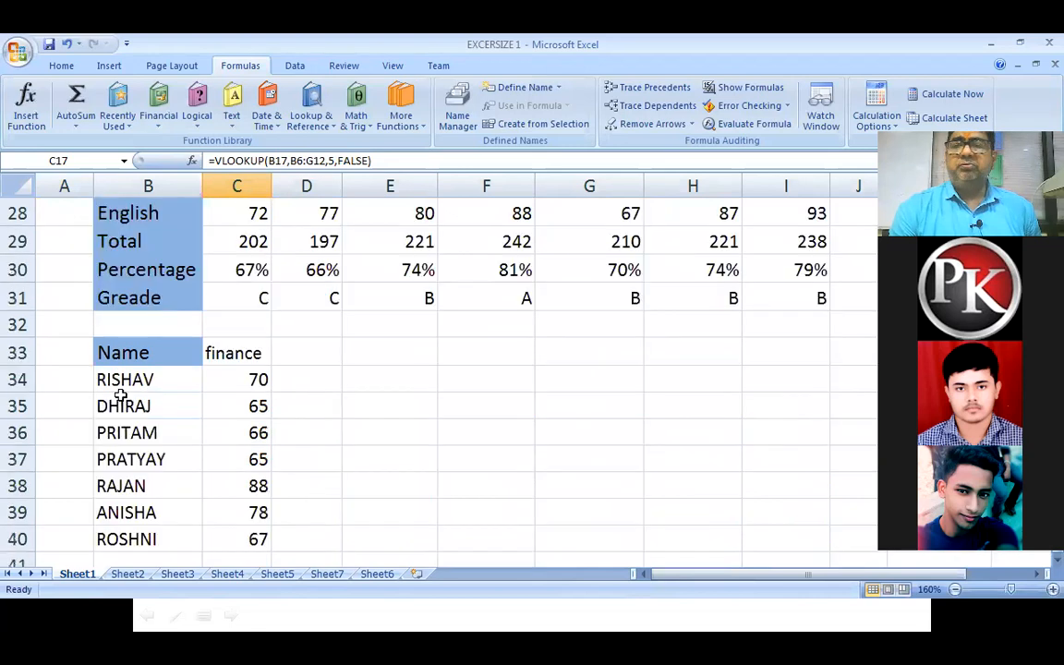
{"action": "scroll", "coordinate": [120, 395], "scroll_direction": "up", "scroll_amount": 2}
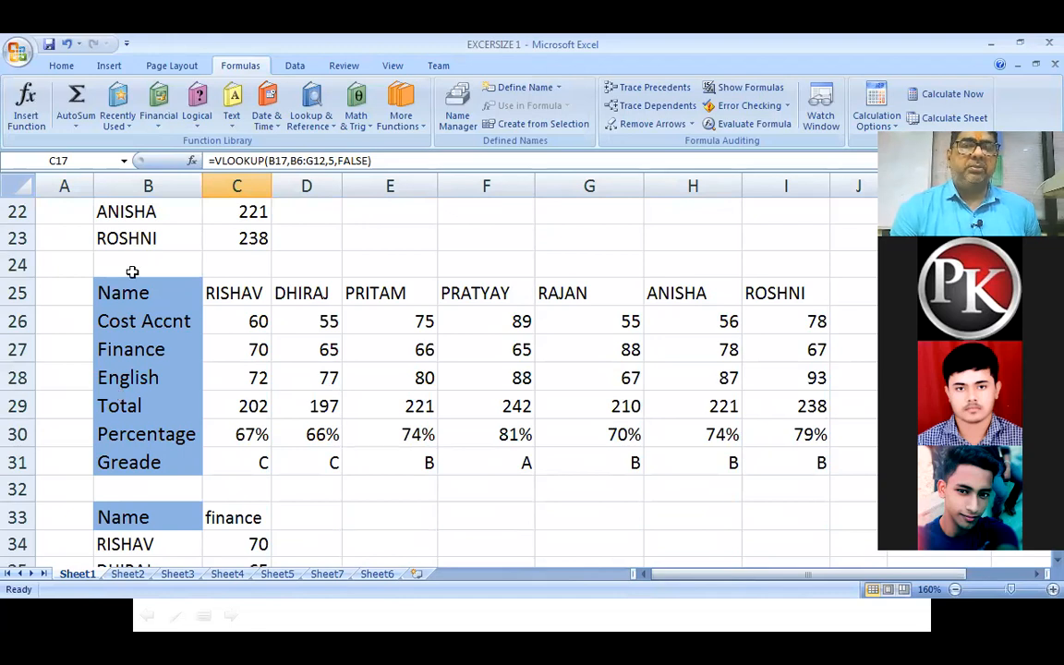
{"action": "scroll", "coordinate": [388, 409], "scroll_direction": "up", "scroll_amount": 5}
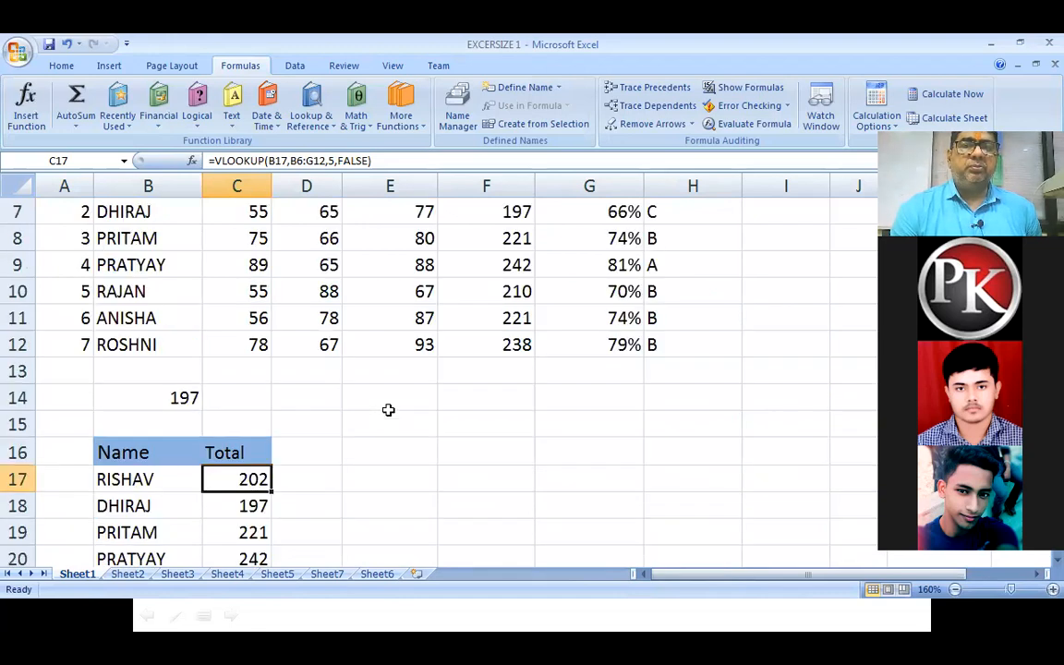
Step: Copy the results table from the Roll No. header through the last student row, A5:H12, on Sheet1
{"action": "scroll", "coordinate": [388, 409], "scroll_direction": "up", "scroll_amount": 2}
{"action": "left_click_drag", "start_coordinate": [45, 318], "coordinate": [641, 318]}
{"action": "left_click_drag", "start_coordinate": [651, 423], "coordinate": [660, 508]}
{"action": "right_click", "coordinate": [510, 398]}
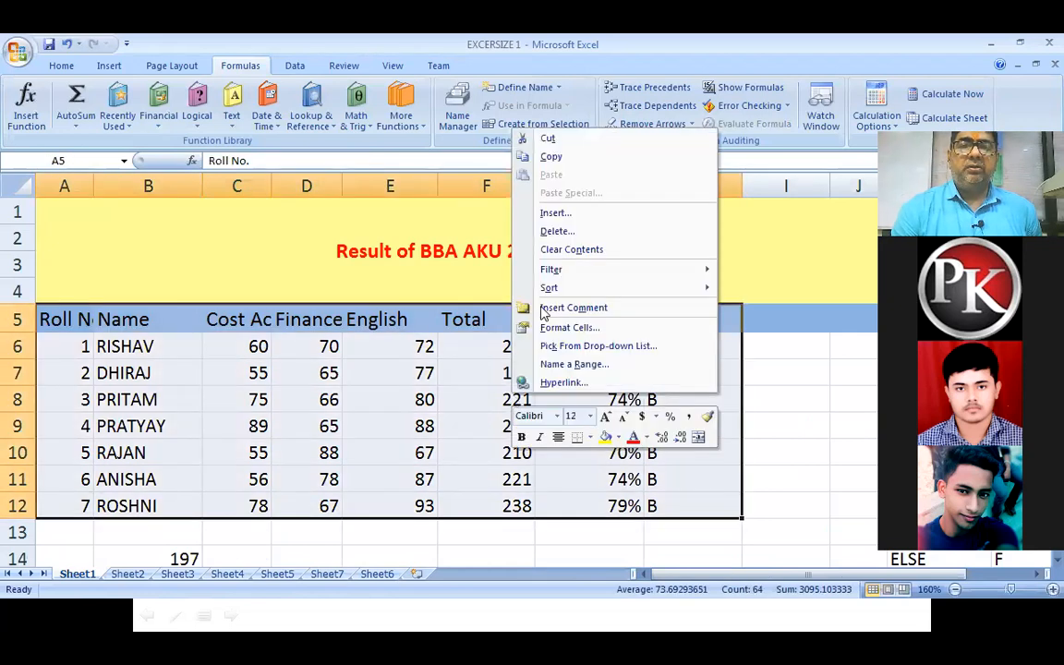
{"action": "left_click", "coordinate": [550, 156]}
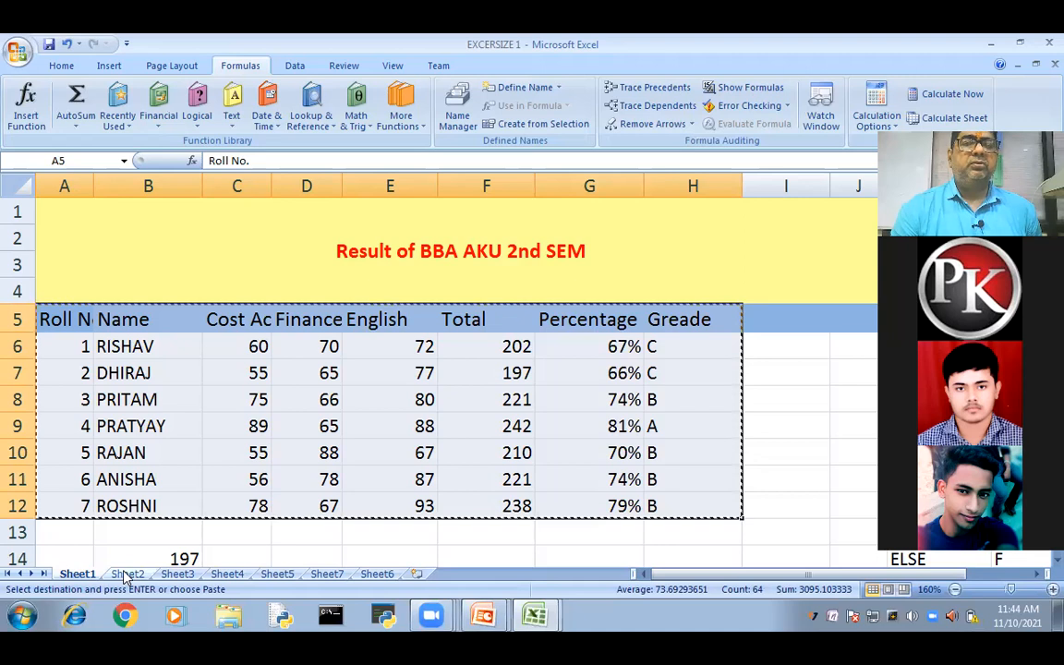
Step: Clear the sample IF expressions from B7:H13 on Sheet2 and select cell A1
{"action": "key", "text": "ctrl+Page_Down"}
{"action": "left_click_drag", "start_coordinate": [114, 304], "coordinate": [171, 365]}
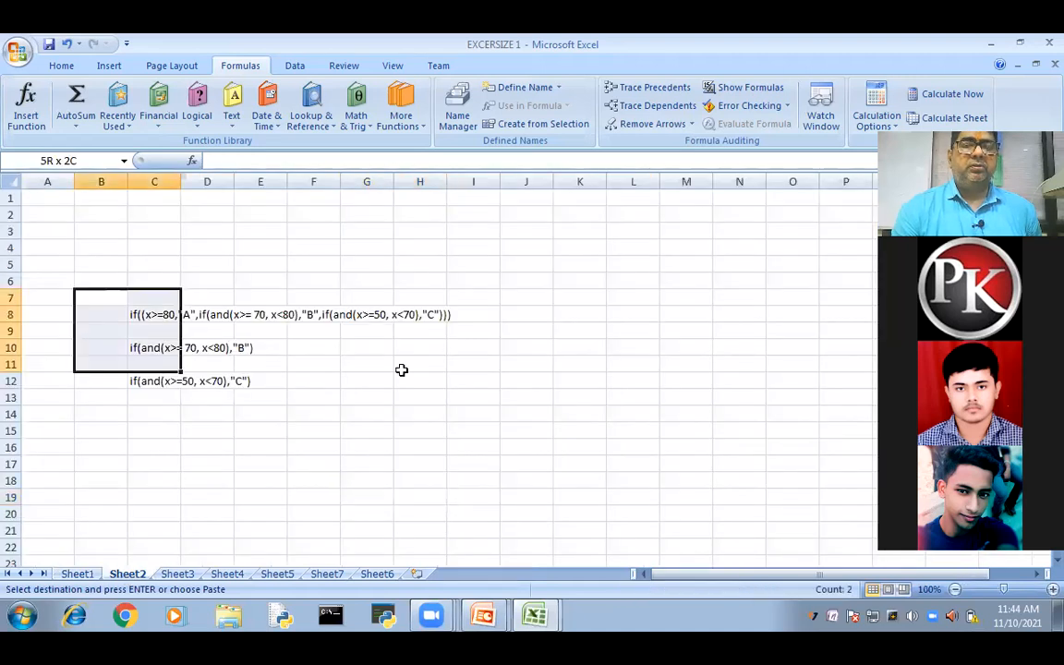
{"action": "left_click_drag", "start_coordinate": [422, 388], "coordinate": [423, 389]}
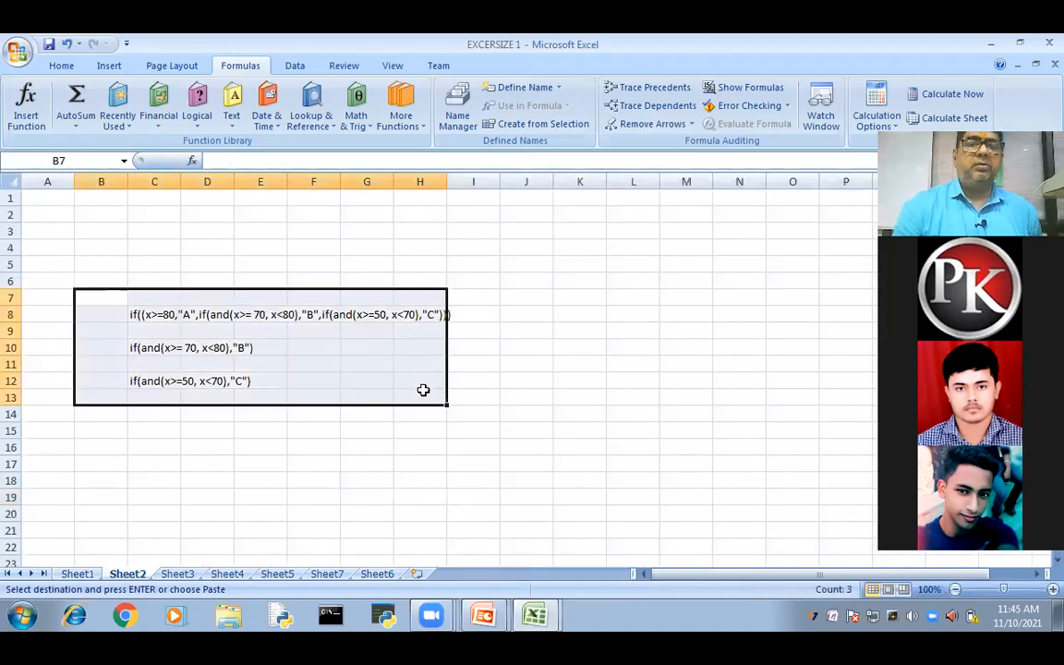
{"action": "key", "text": "Delete"}
{"action": "left_click", "coordinate": [527, 388]}
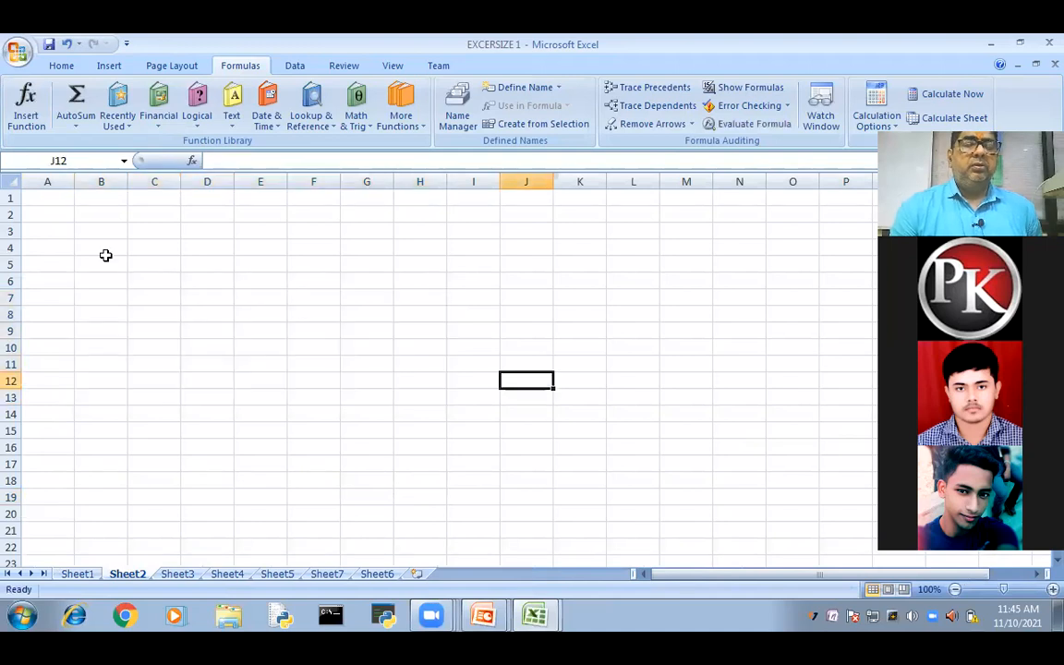
{"action": "left_click", "coordinate": [43, 214]}
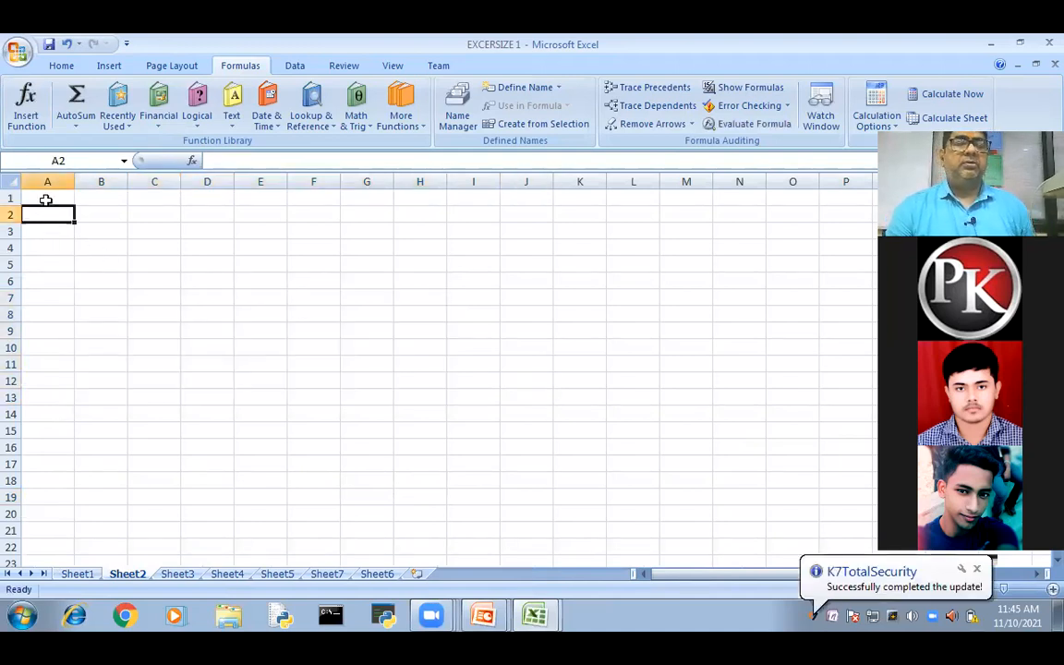
{"action": "left_click", "coordinate": [45, 200]}
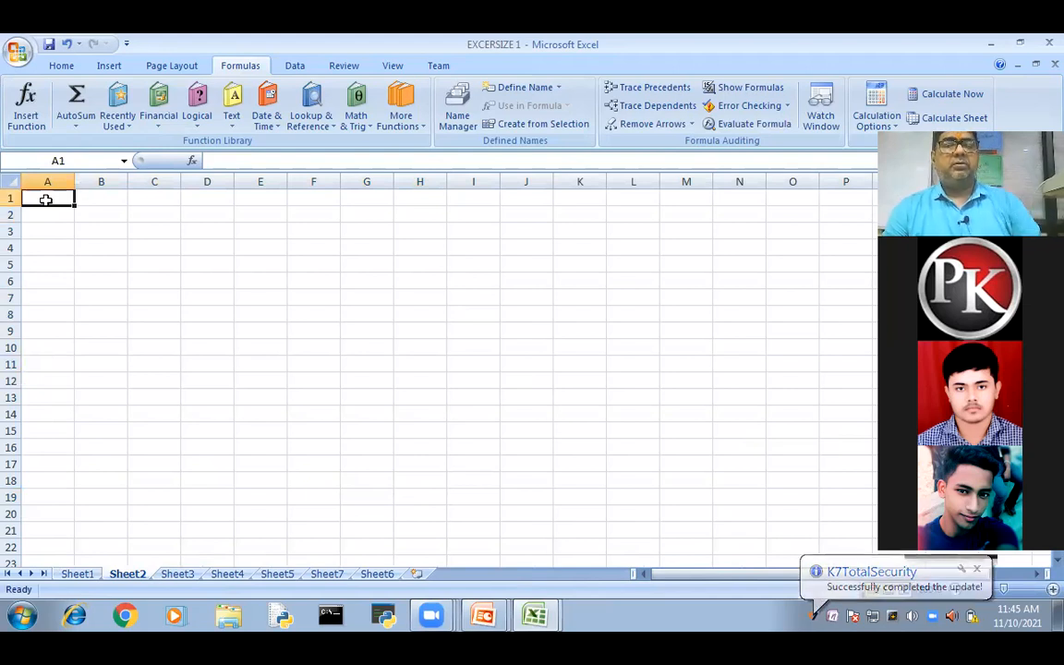
Step: Copy the titled results table A1:J12 from Sheet1, paste it at cell A1 of Sheet2, and select the pasted block
{"action": "left_click", "coordinate": [74, 575]}
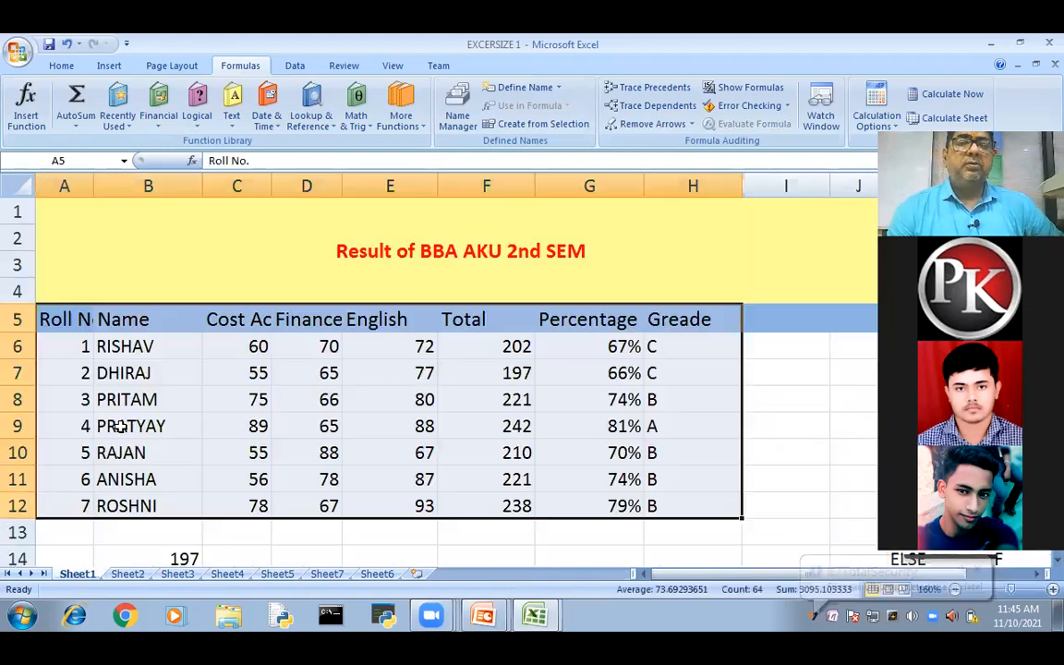
{"action": "left_click", "coordinate": [117, 426]}
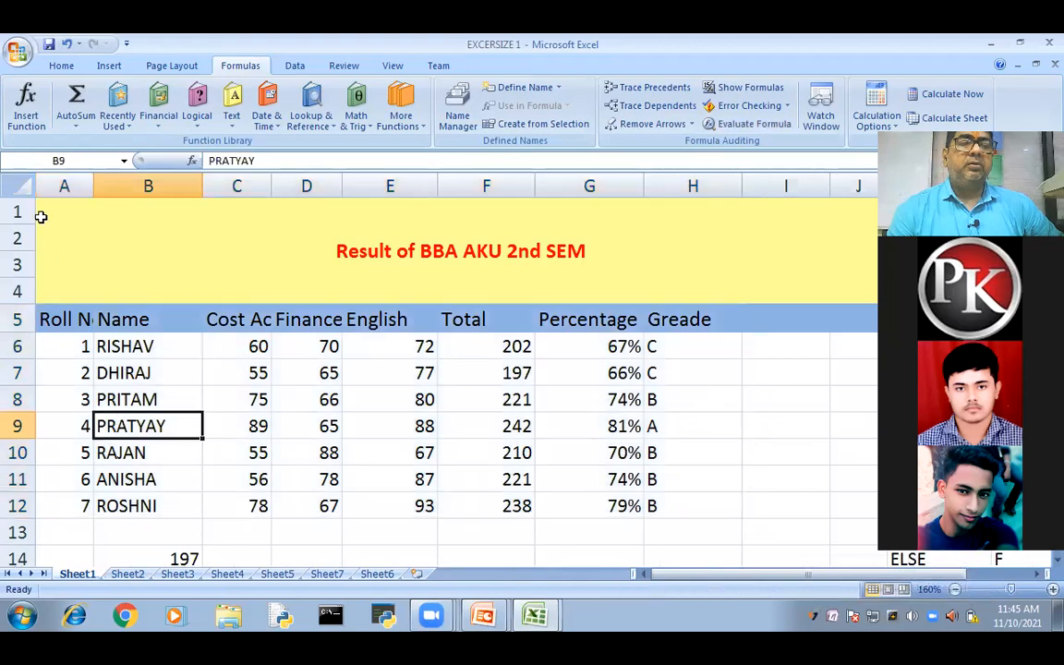
{"action": "left_click_drag", "start_coordinate": [41, 210], "coordinate": [307, 504]}
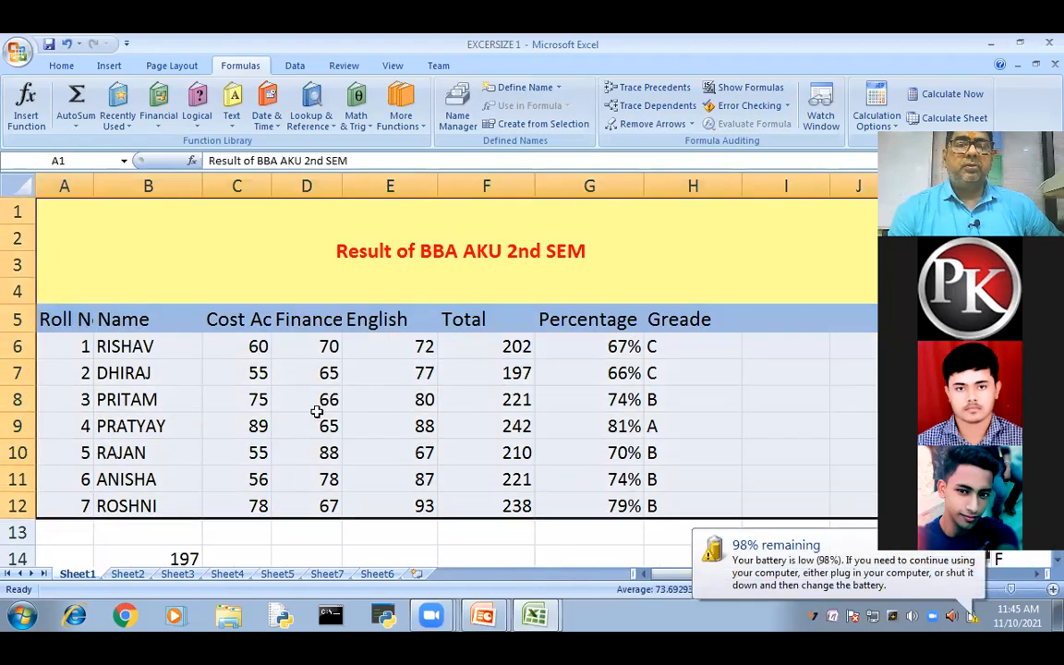
{"action": "right_click", "coordinate": [351, 377]}
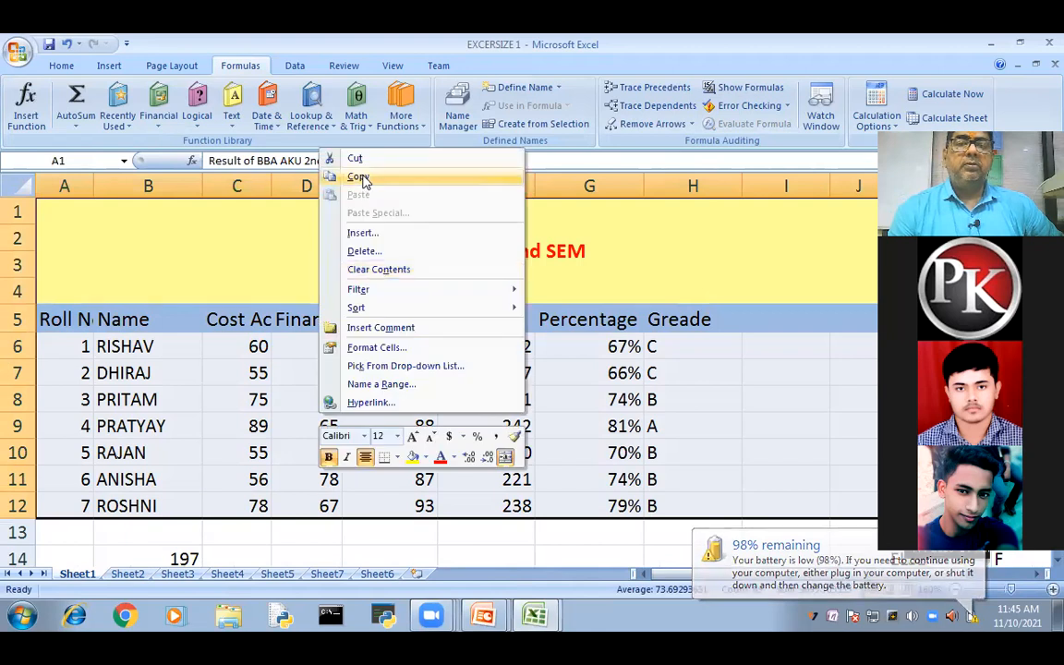
{"action": "key", "text": "Return"}
{"action": "left_click", "coordinate": [128, 574]}
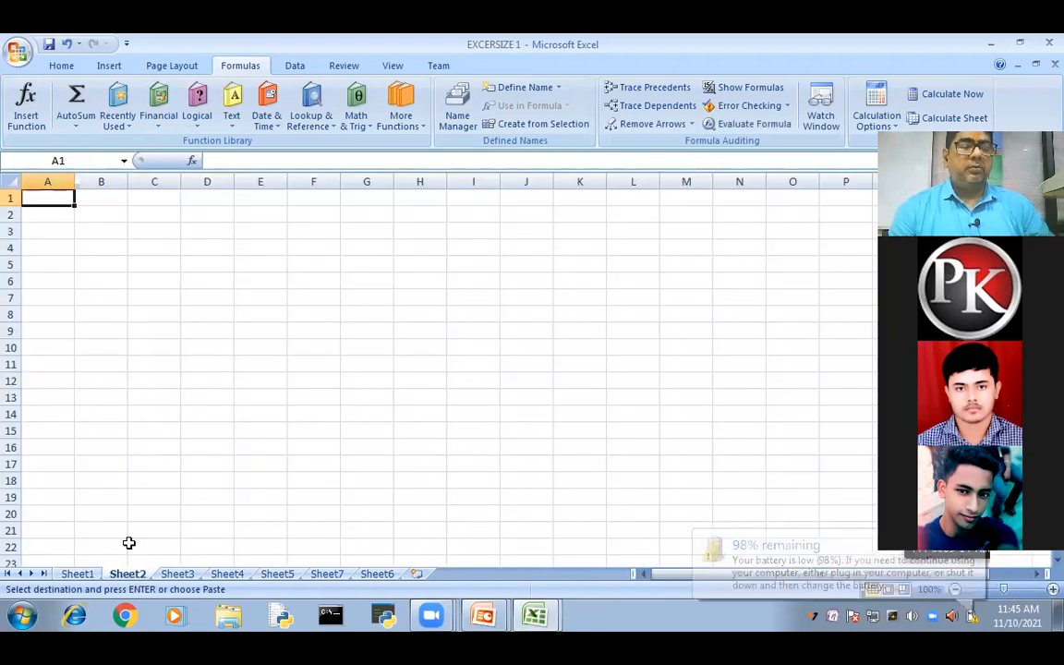
{"action": "key", "text": "ctrl+v"}
{"action": "left_click", "coordinate": [481, 495]}
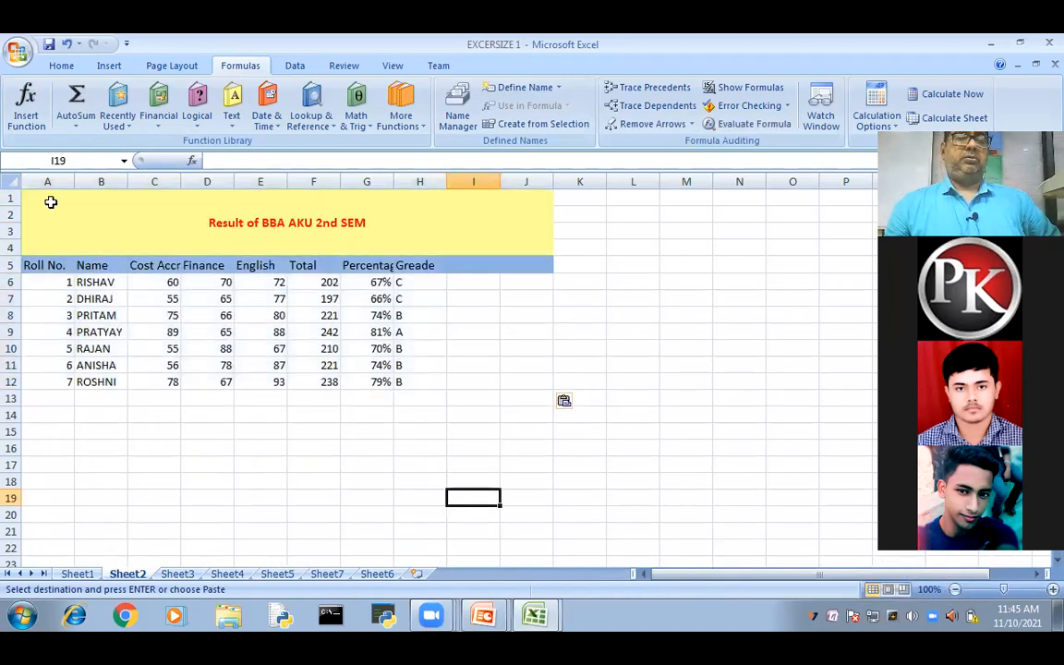
{"action": "left_click_drag", "start_coordinate": [35, 197], "coordinate": [359, 388]}
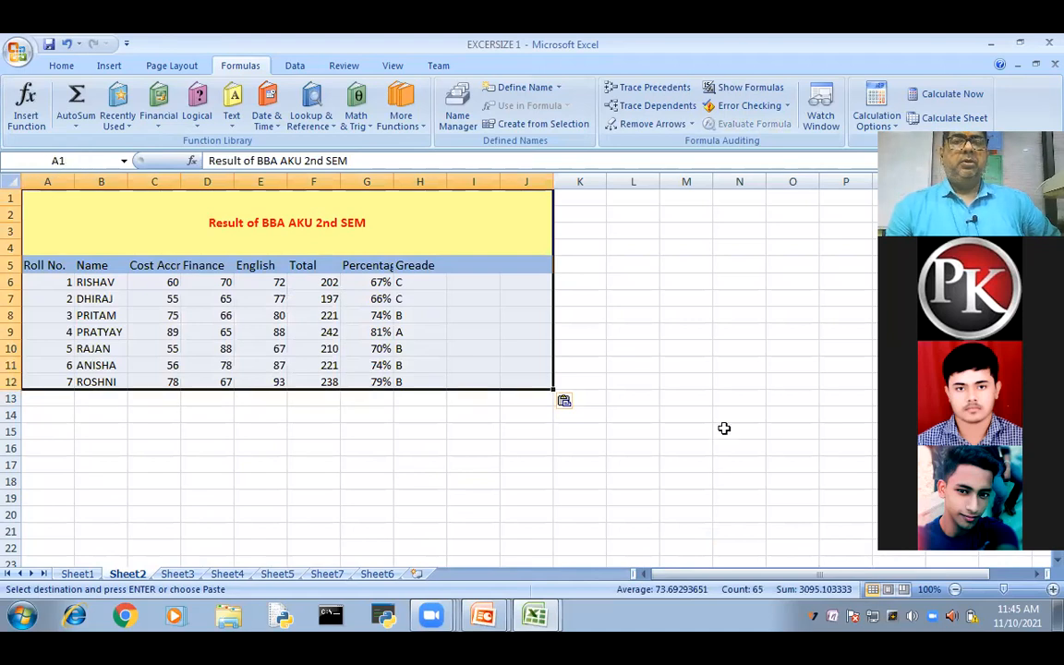
Step: Look through the Number, Alignment, Font, Border, Fill and Protection settings in Format Cells for A5:H12 on Sheet2, and cancel without changes
{"action": "left_click", "coordinate": [61, 66]}
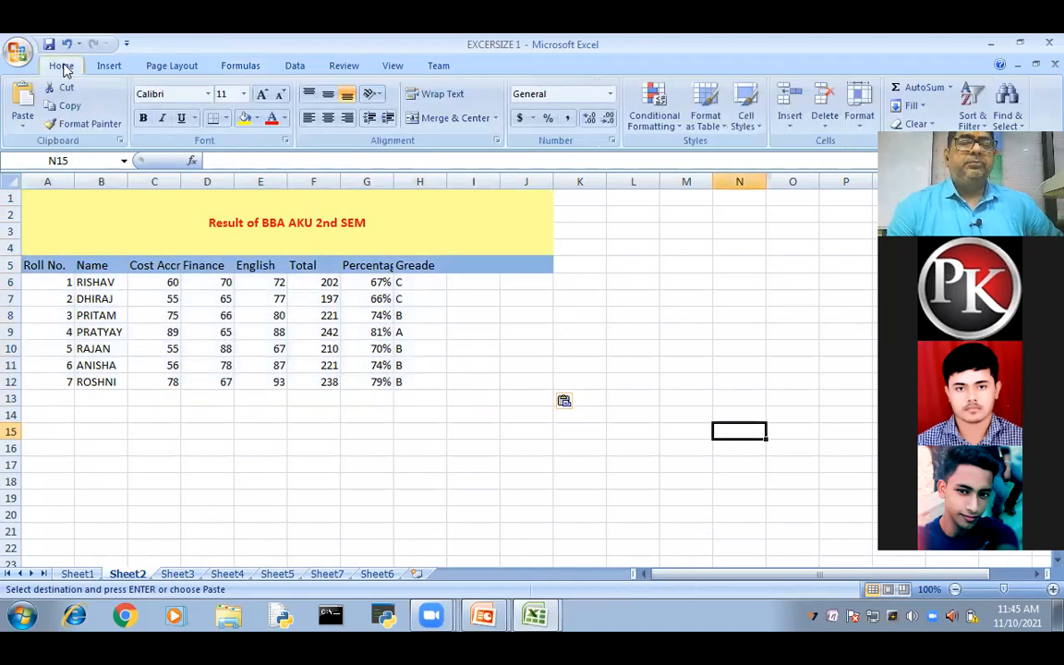
{"action": "scroll", "coordinate": [323, 431], "scroll_direction": "down", "scroll_amount": 1}
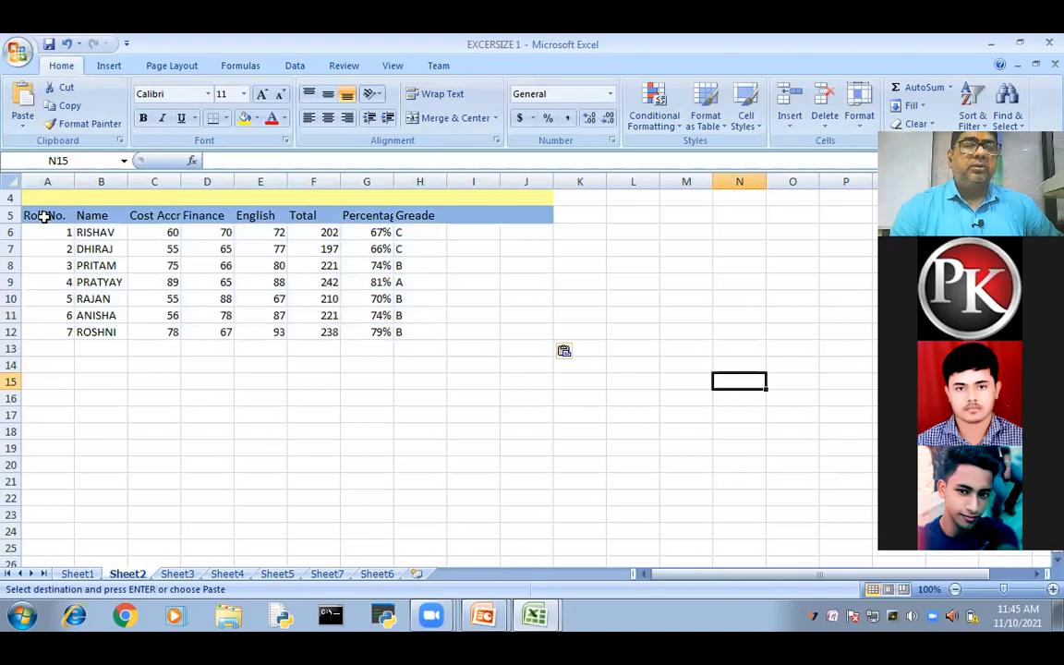
{"action": "left_click_drag", "start_coordinate": [48, 215], "coordinate": [409, 323]}
{"action": "right_click", "coordinate": [384, 289]}
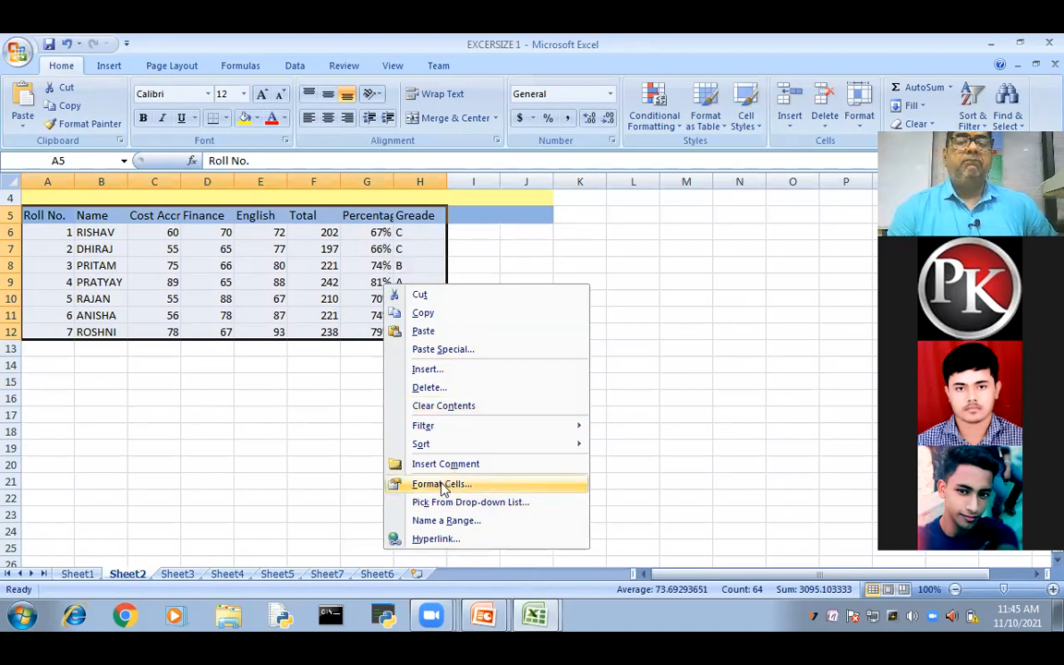
{"action": "left_click", "coordinate": [441, 485]}
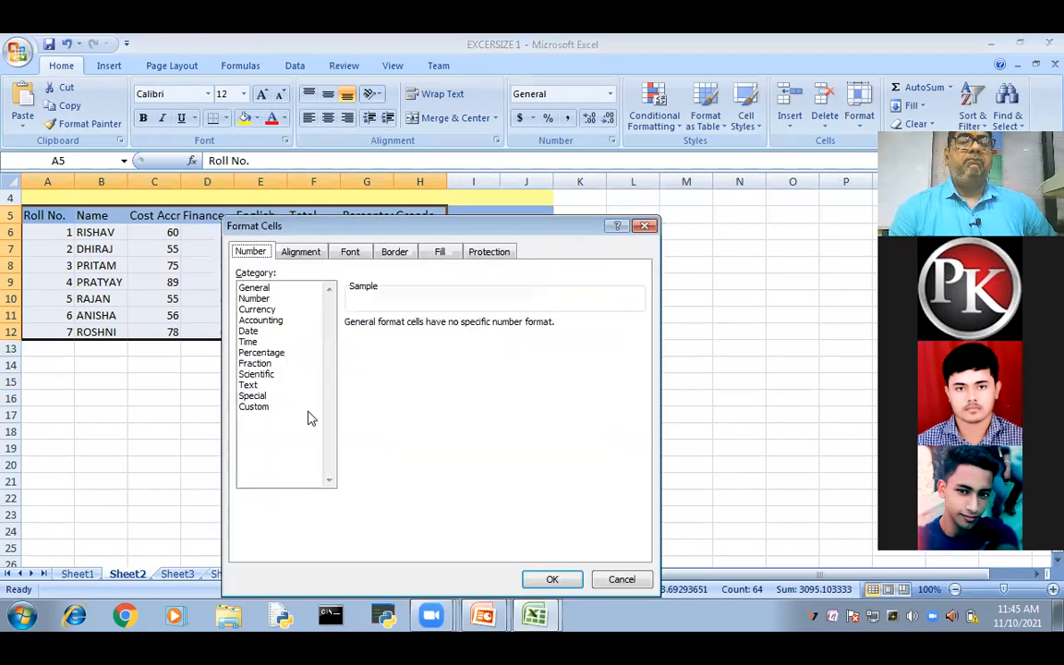
{"action": "left_click", "coordinate": [251, 407]}
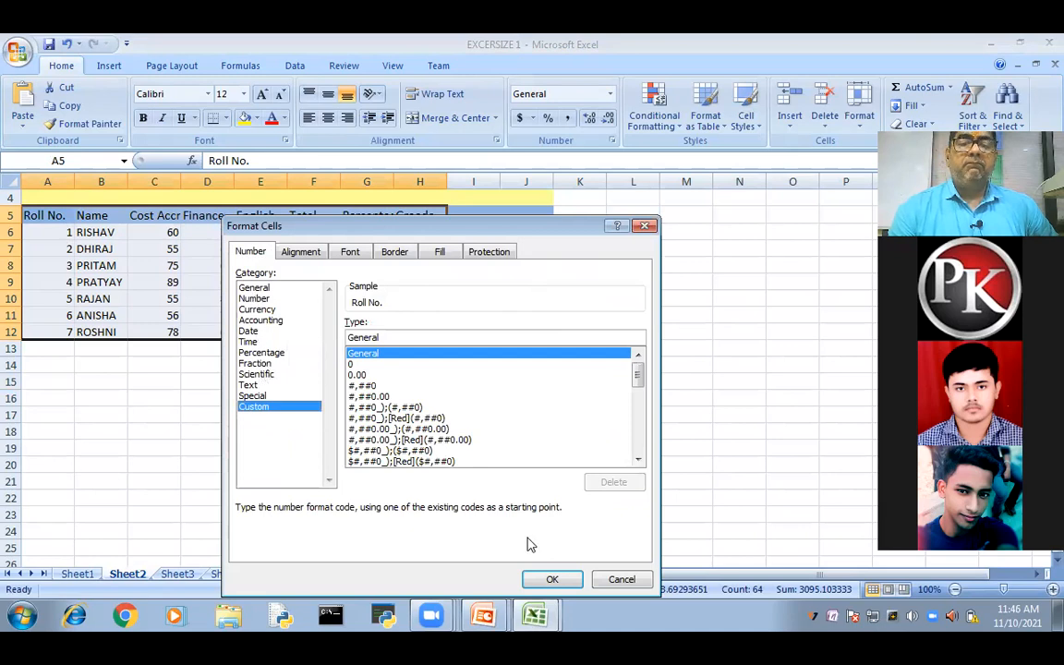
{"action": "left_click", "coordinate": [300, 254]}
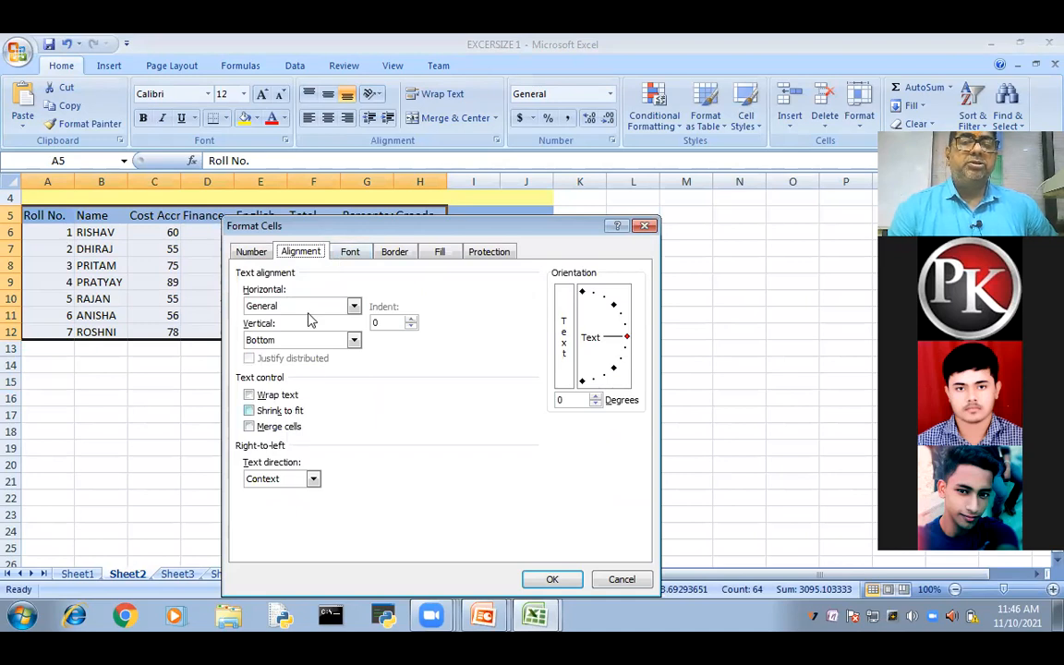
{"action": "left_click", "coordinate": [348, 253]}
{"action": "left_click", "coordinate": [394, 251]}
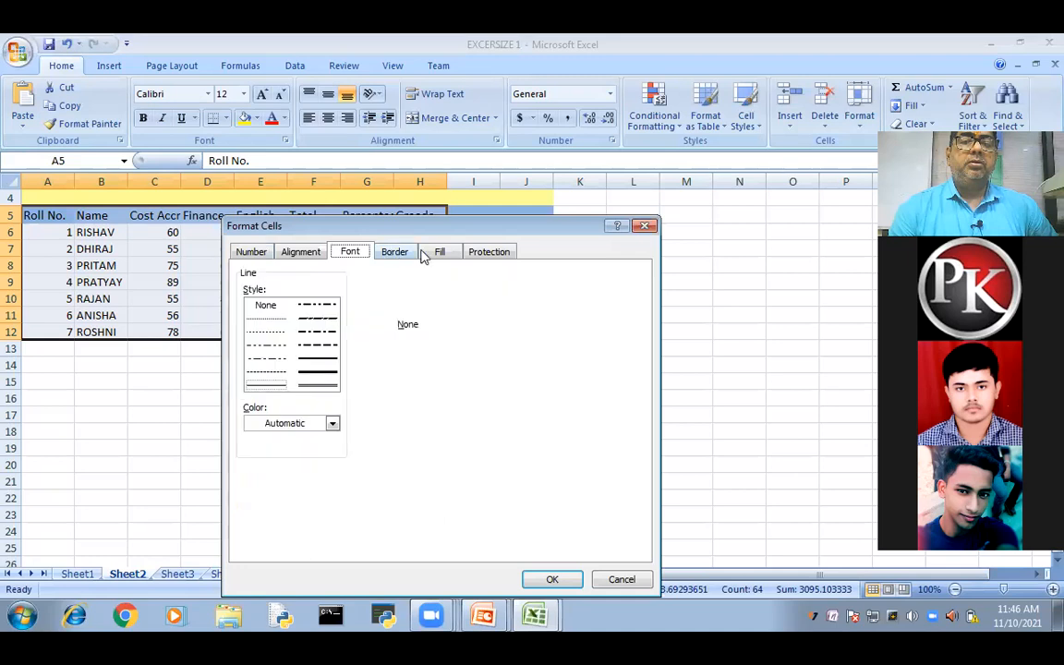
{"action": "left_click", "coordinate": [444, 251]}
{"action": "left_click", "coordinate": [490, 253]}
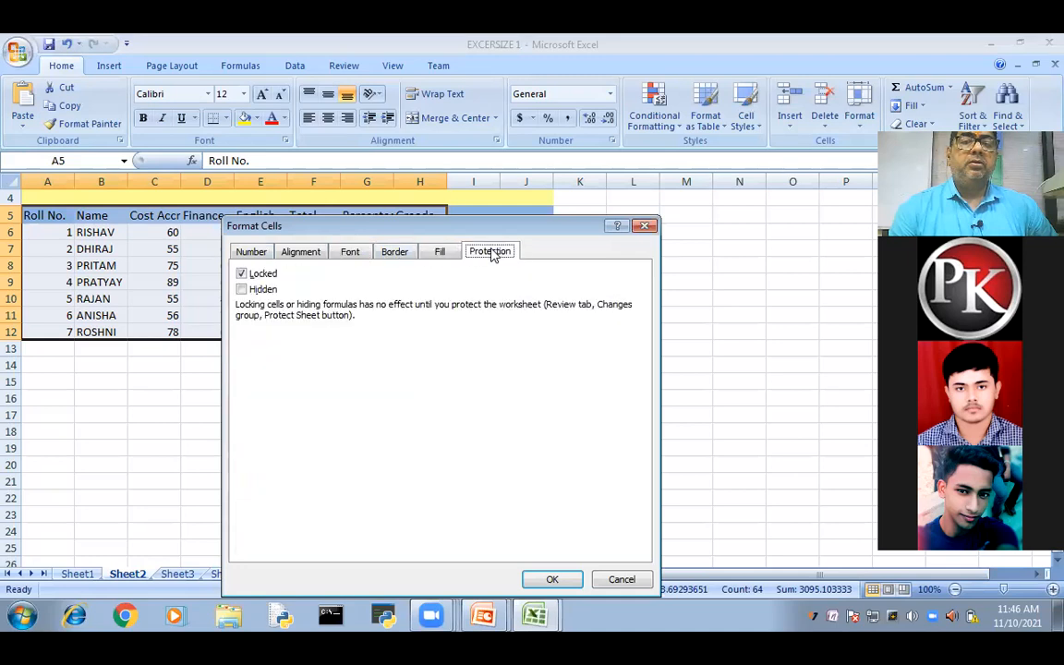
{"action": "left_click", "coordinate": [250, 256]}
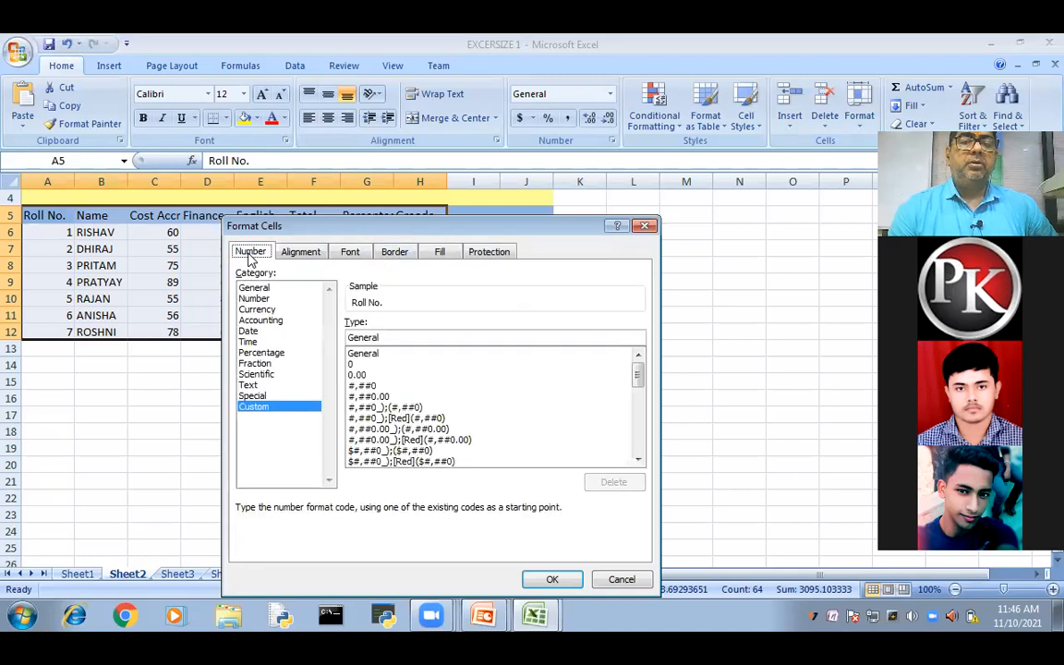
{"action": "left_click", "coordinate": [255, 288]}
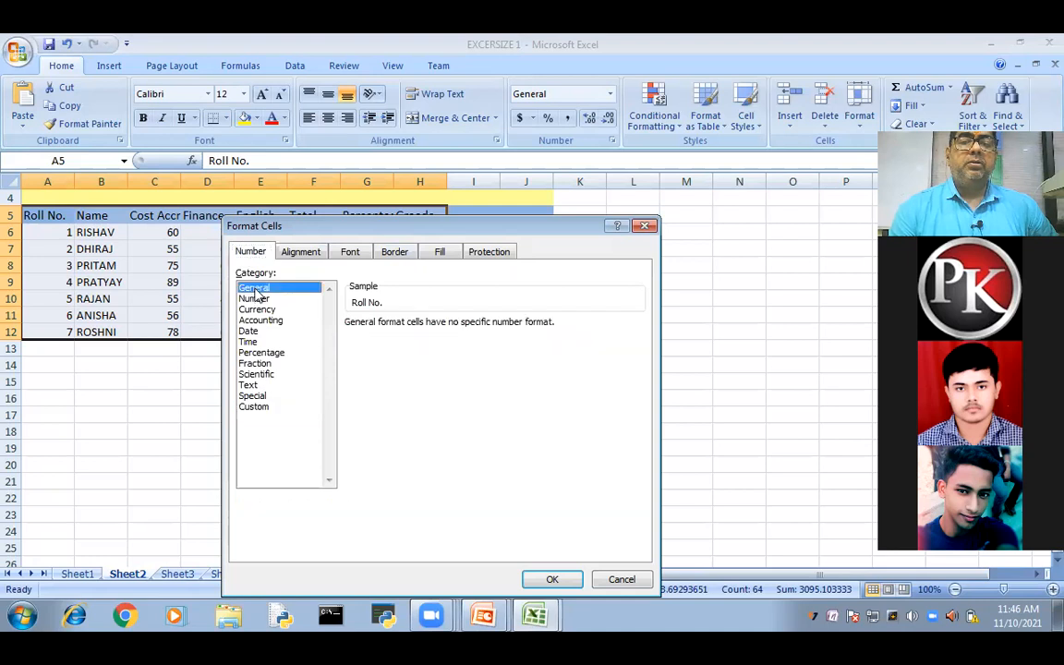
{"action": "left_click", "coordinate": [618, 579]}
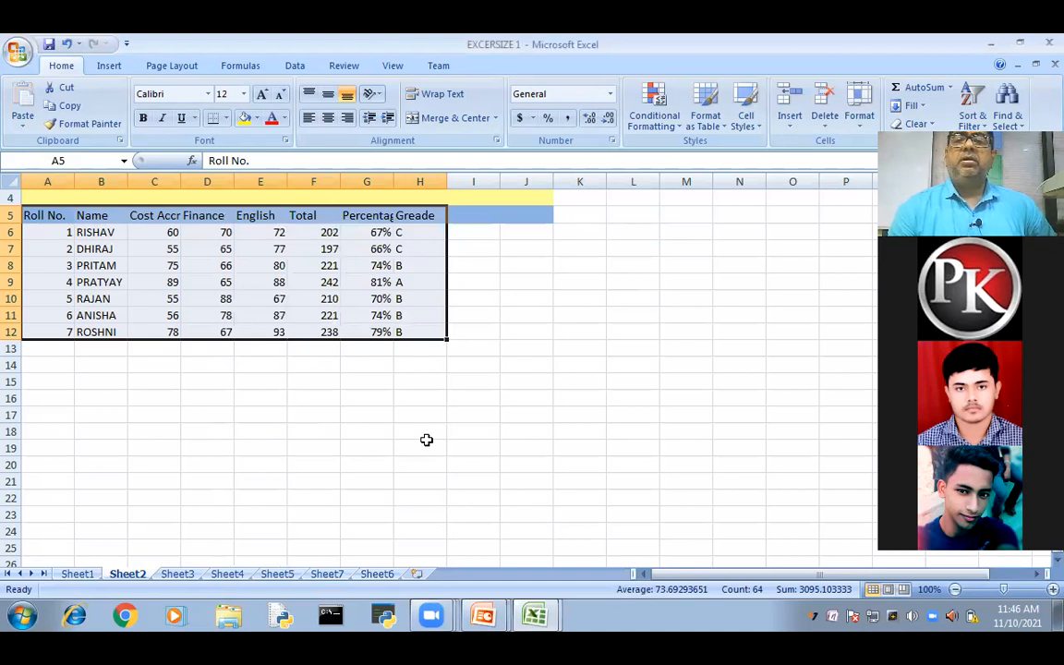
Step: Look through the cell format, find and select, sort and filter, and cell style options for A5:H12 on Sheet2 without applying any
{"action": "left_click", "coordinate": [857, 132]}
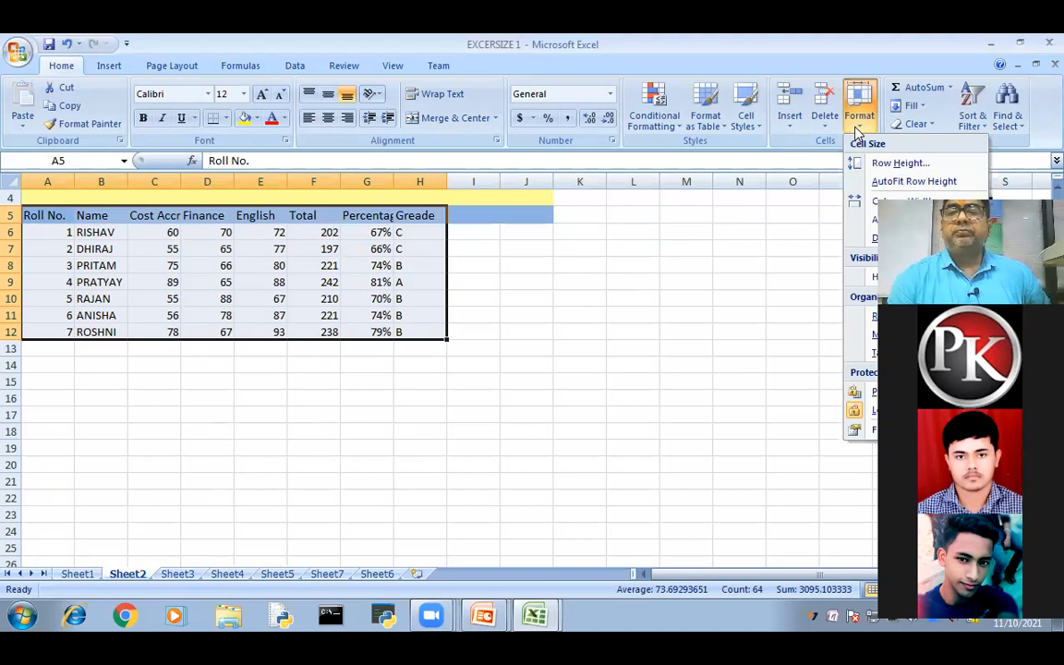
{"action": "left_click", "coordinate": [1036, 138]}
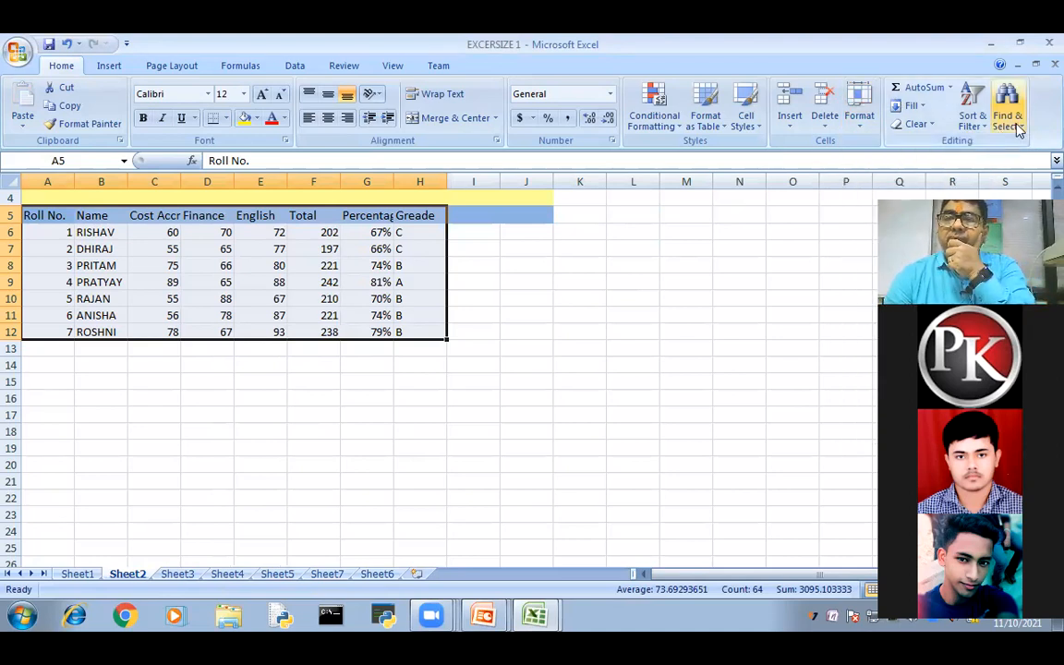
{"action": "left_click", "coordinate": [1018, 130]}
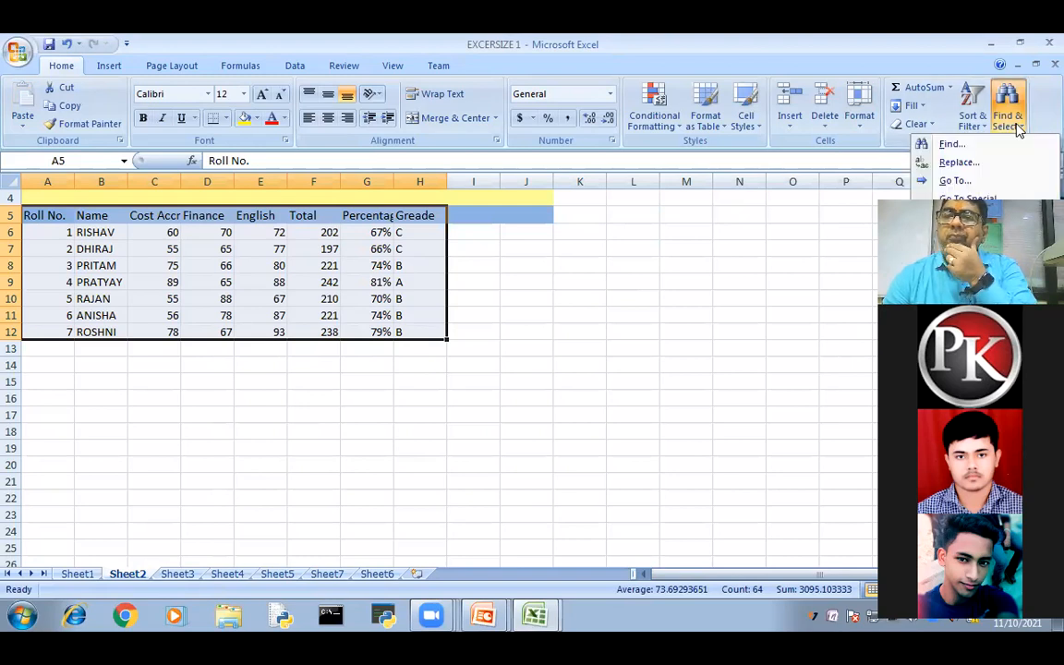
{"action": "left_click", "coordinate": [974, 126]}
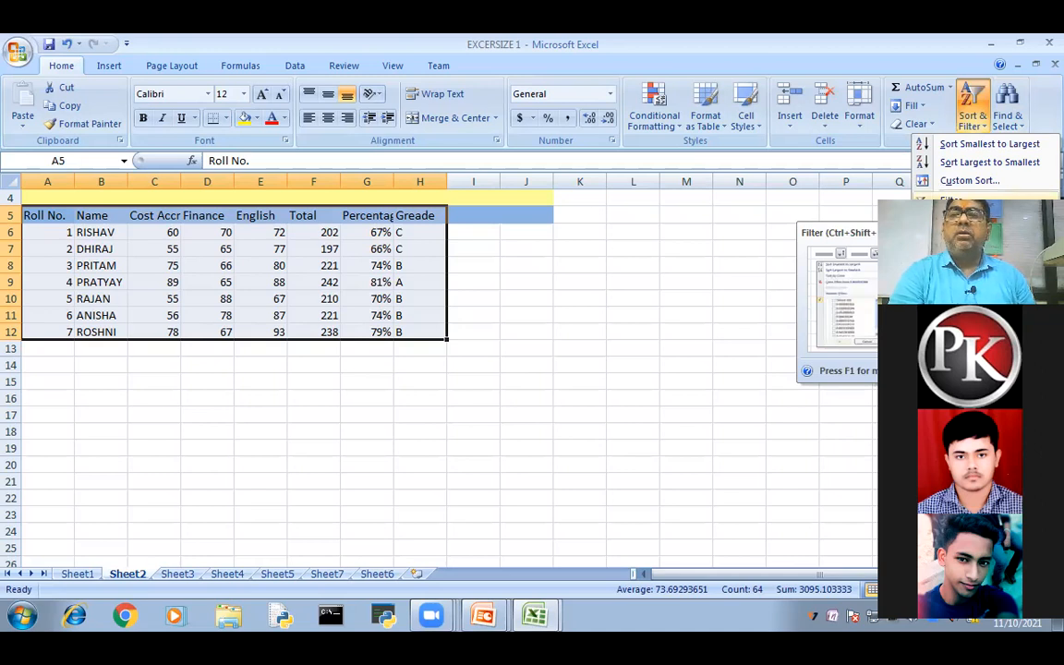
{"action": "left_click", "coordinate": [999, 66]}
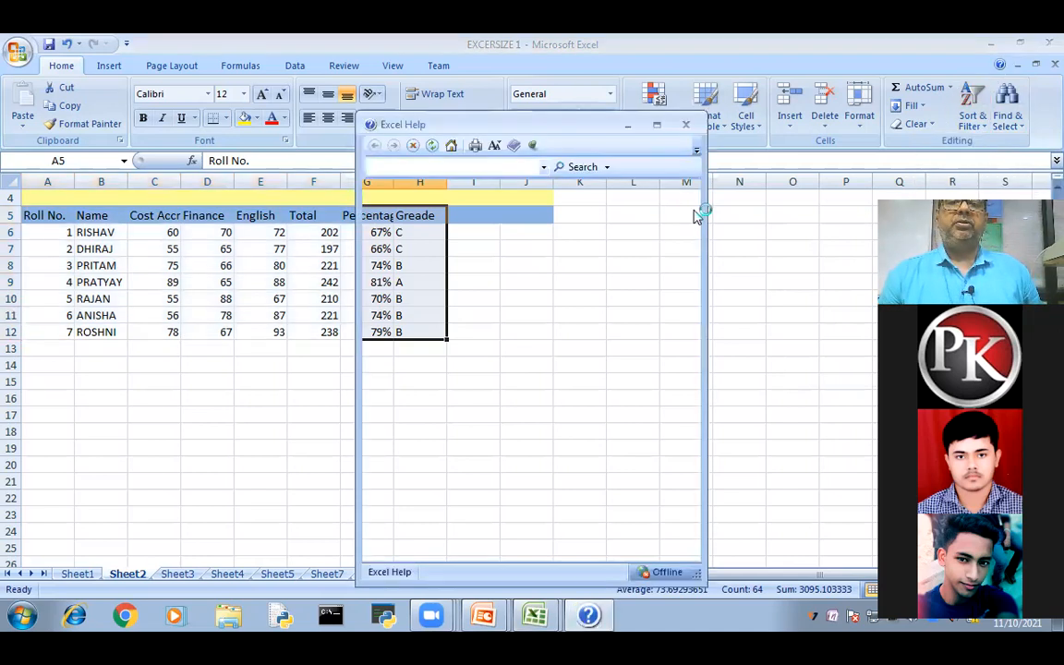
{"action": "left_click", "coordinate": [689, 128]}
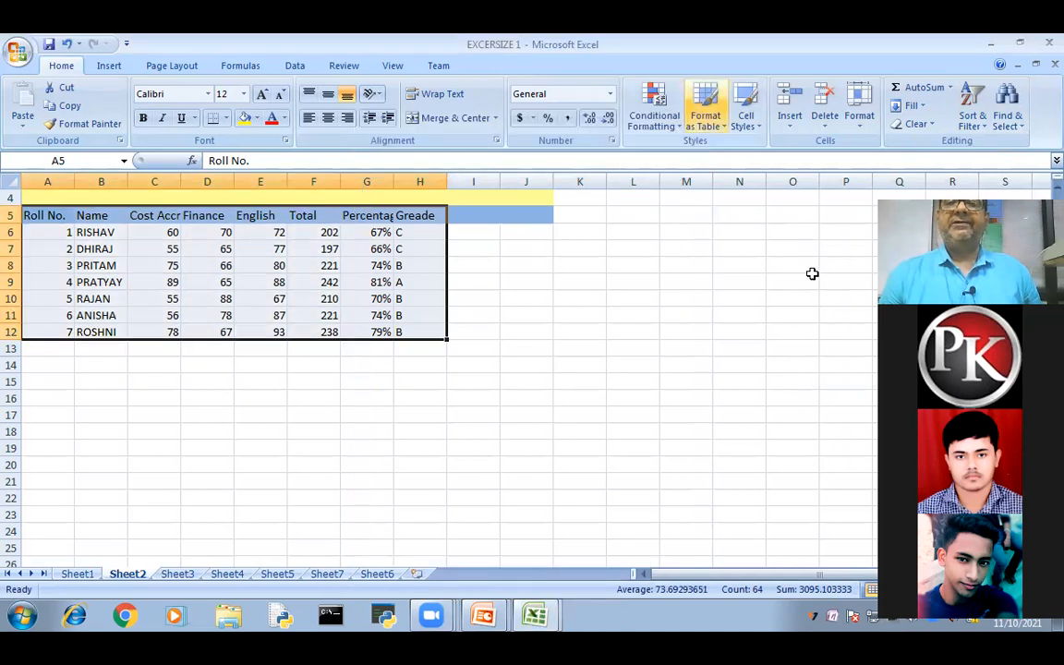
{"action": "left_click", "coordinate": [746, 118]}
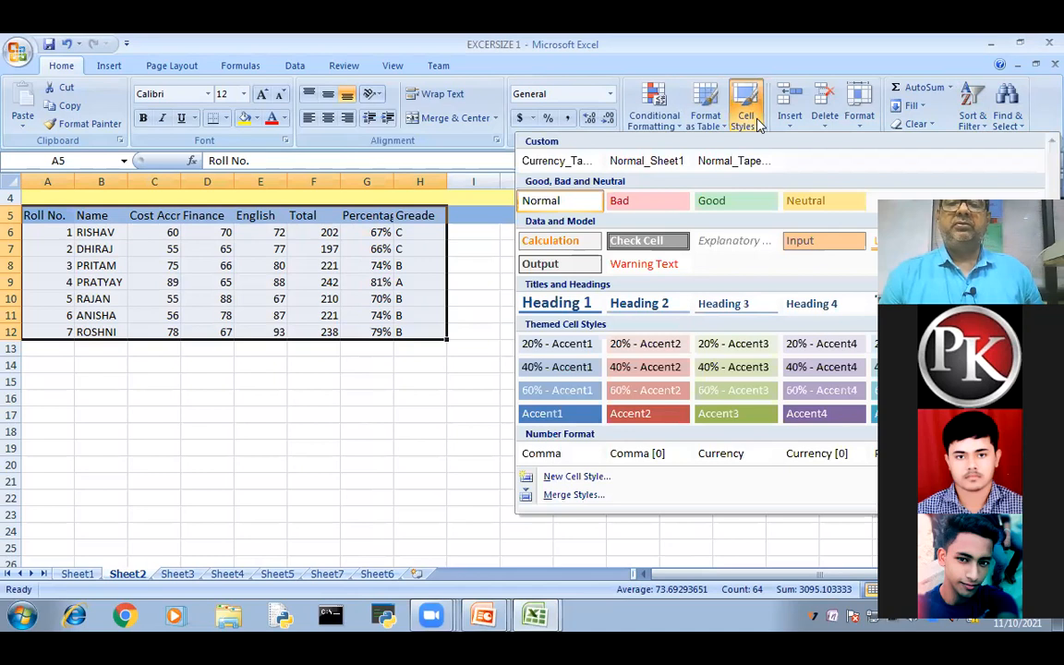
{"action": "left_click", "coordinate": [748, 115]}
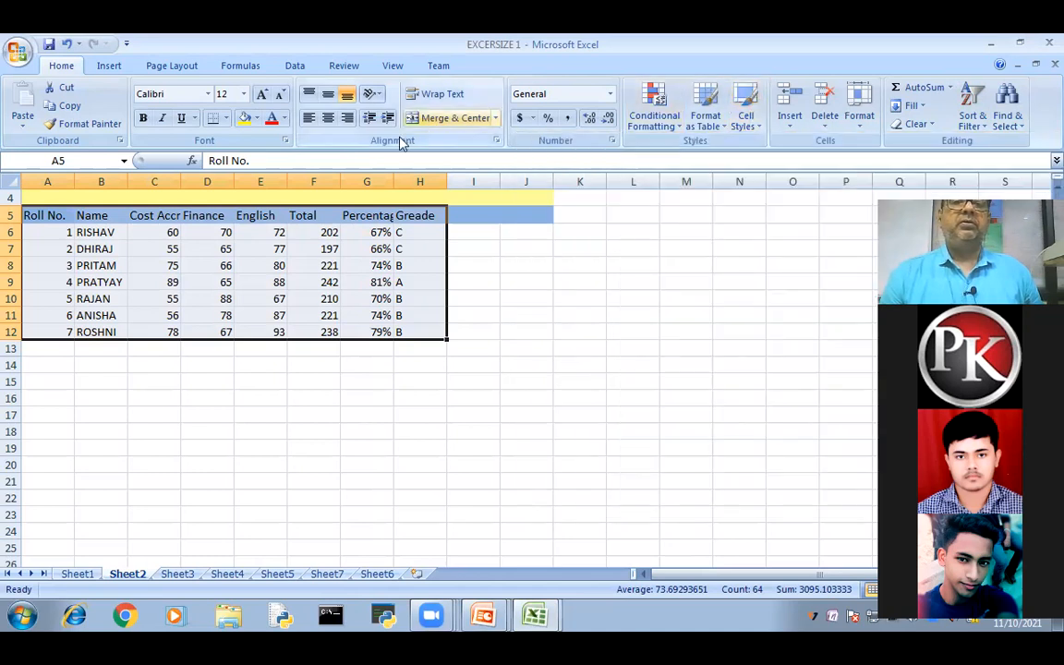
Step: Review the available insert, page layout, formula and data commands without applying any to the results table
{"action": "left_click", "coordinate": [109, 65]}
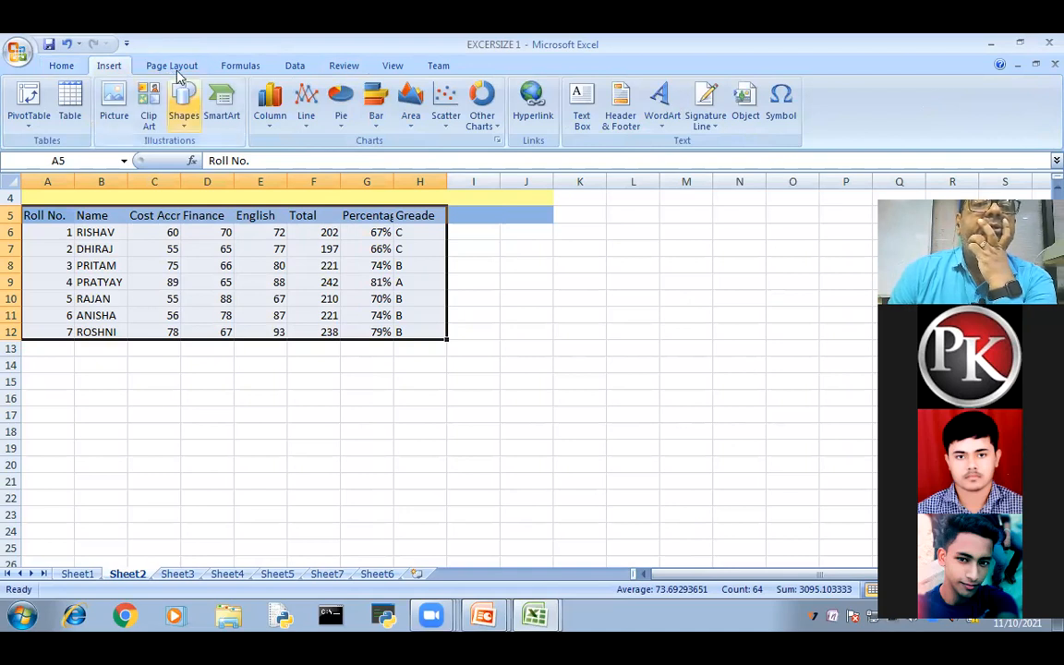
{"action": "left_click", "coordinate": [176, 71]}
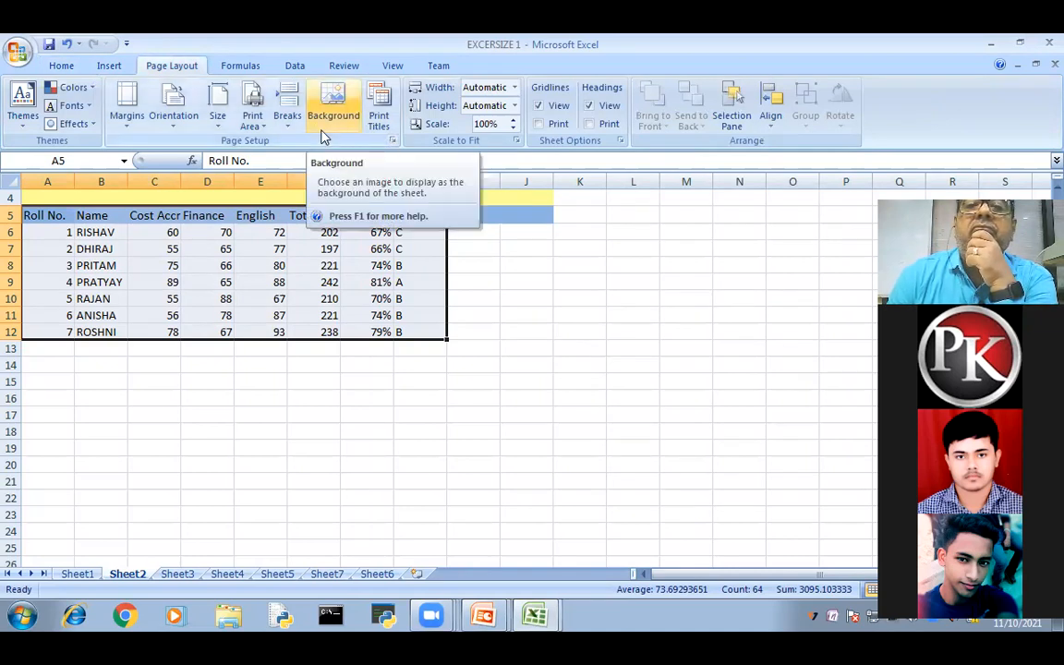
{"action": "left_click", "coordinate": [240, 68]}
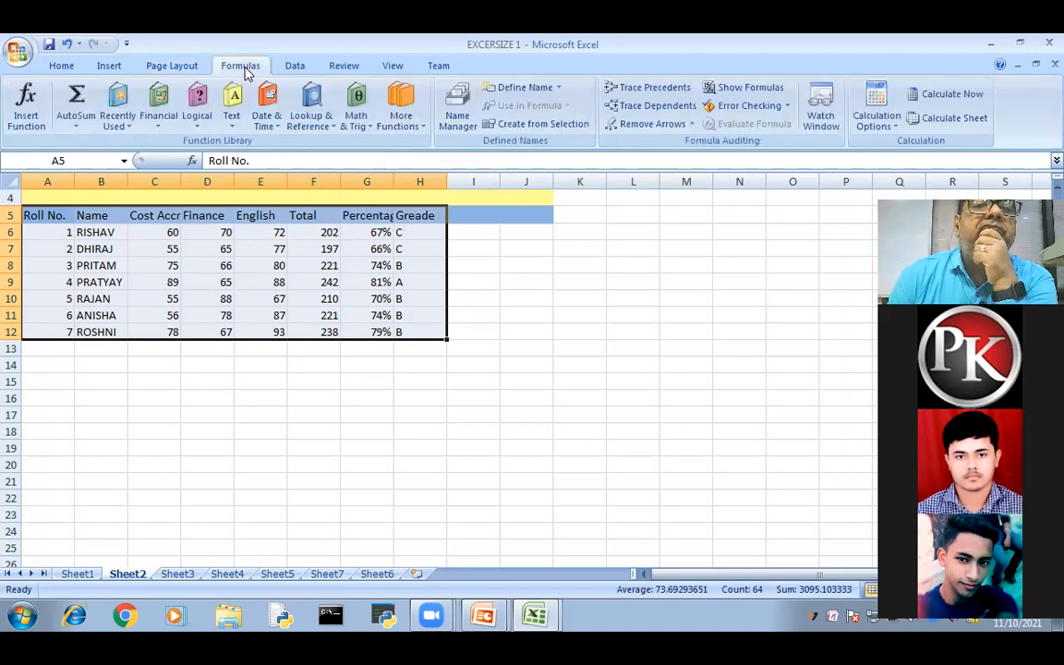
{"action": "left_click", "coordinate": [178, 66]}
{"action": "left_click", "coordinate": [292, 68]}
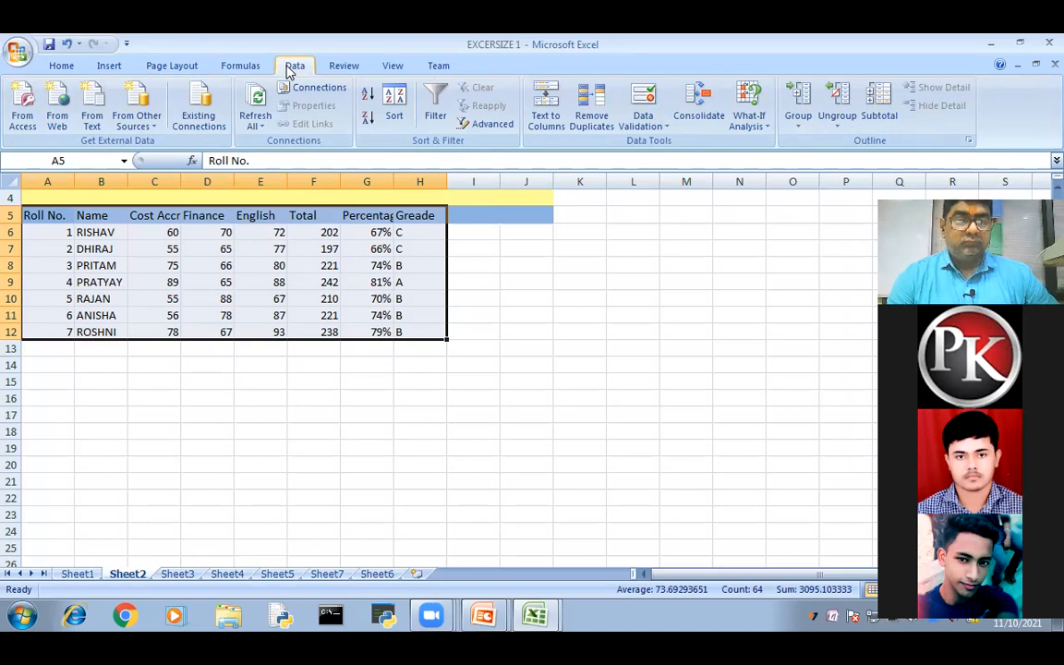
Step: Review Sheet1's VLOOKUP formulas in B14 and C17, the transposed results table at B25, and the Name and finance table at B33
{"action": "left_click", "coordinate": [75, 574]}
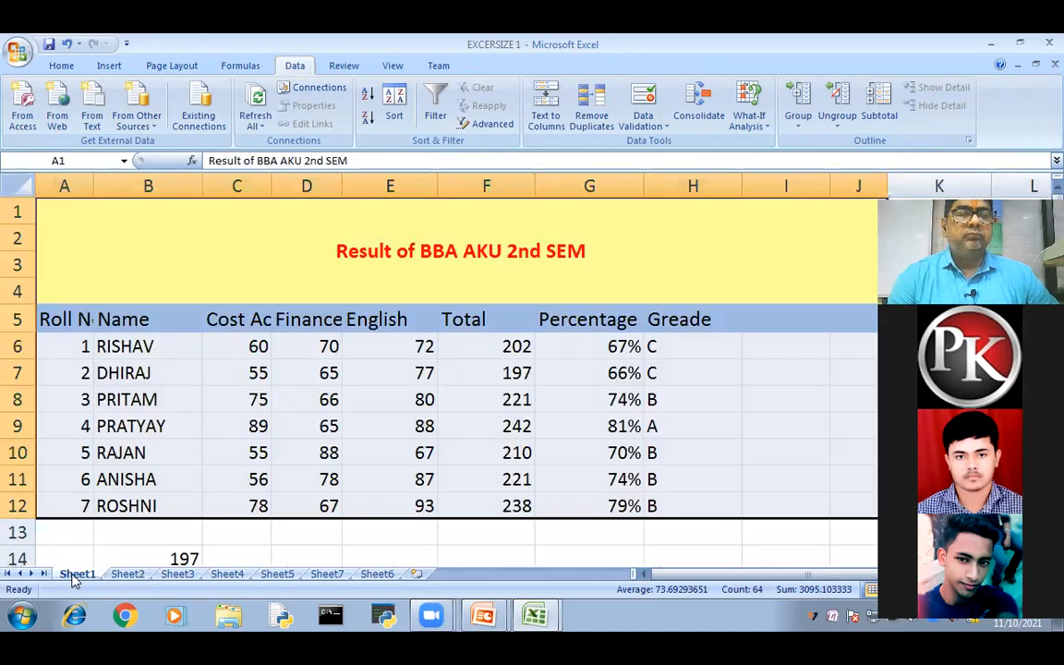
{"action": "scroll", "coordinate": [305, 438], "scroll_direction": "down", "scroll_amount": 2}
{"action": "scroll", "coordinate": [125, 293], "scroll_direction": "down", "scroll_amount": 2}
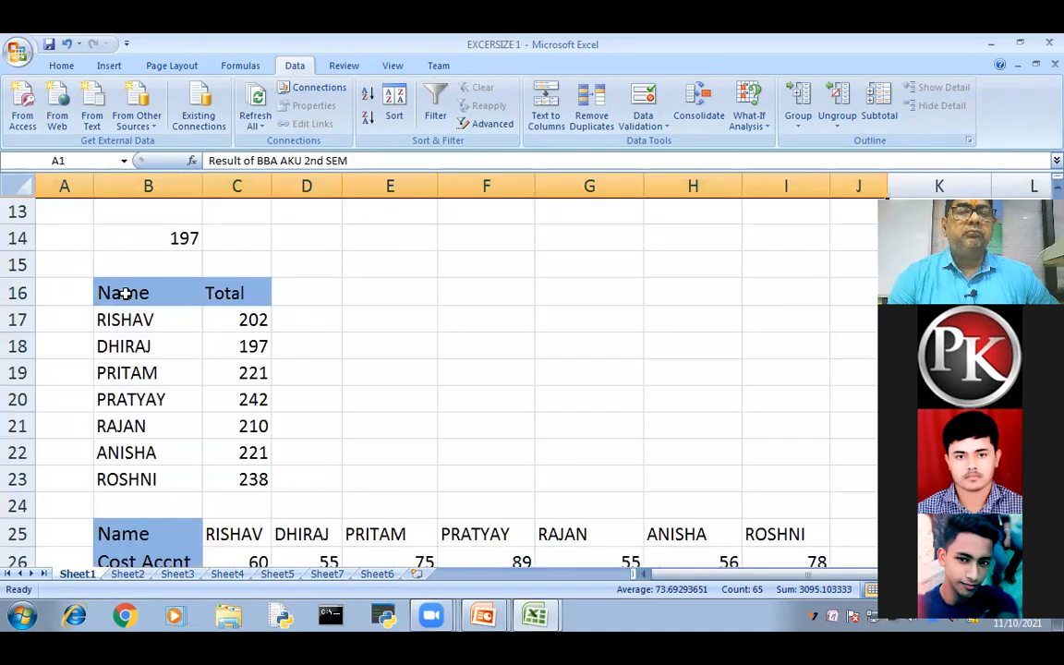
{"action": "left_click", "coordinate": [125, 291]}
{"action": "left_click", "coordinate": [184, 238]}
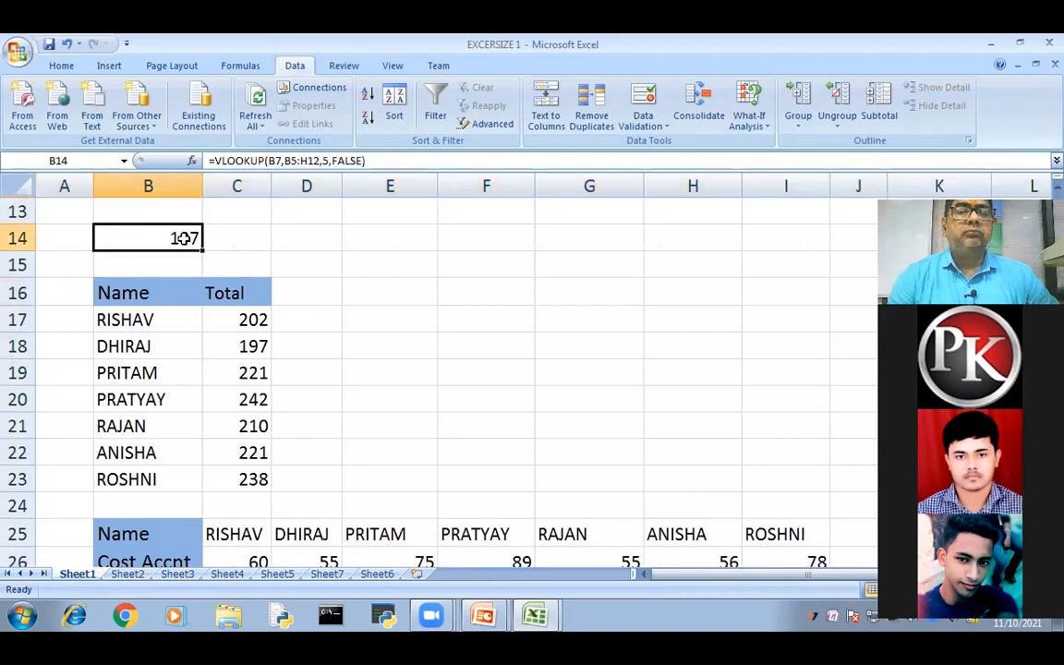
{"action": "left_click", "coordinate": [253, 327]}
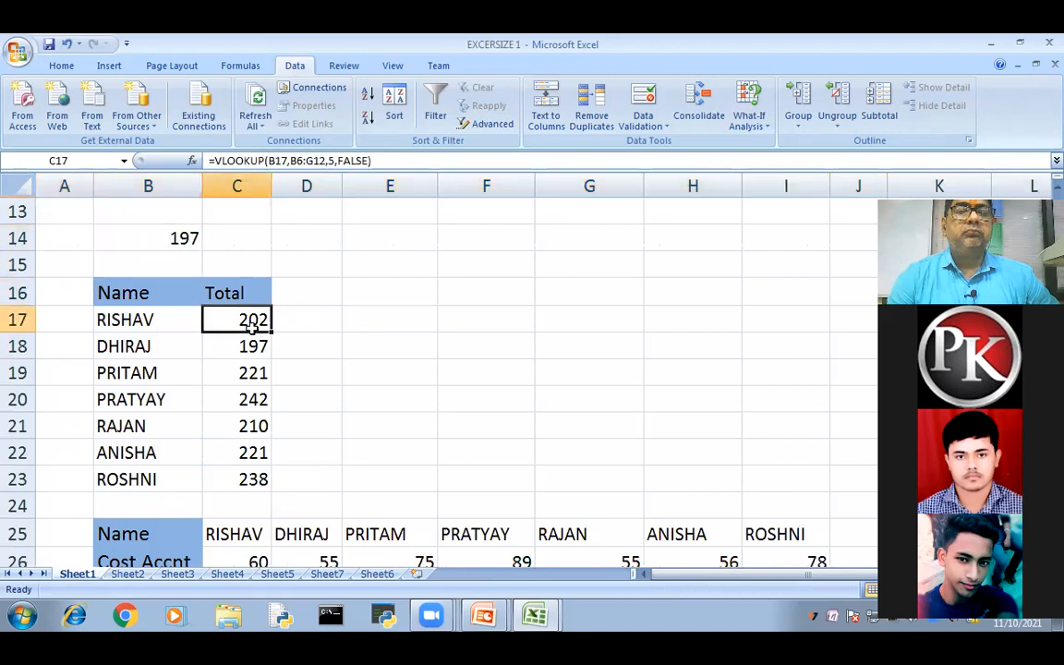
{"action": "scroll", "coordinate": [252, 327], "scroll_direction": "down", "scroll_amount": 3}
{"action": "left_click", "coordinate": [119, 289]}
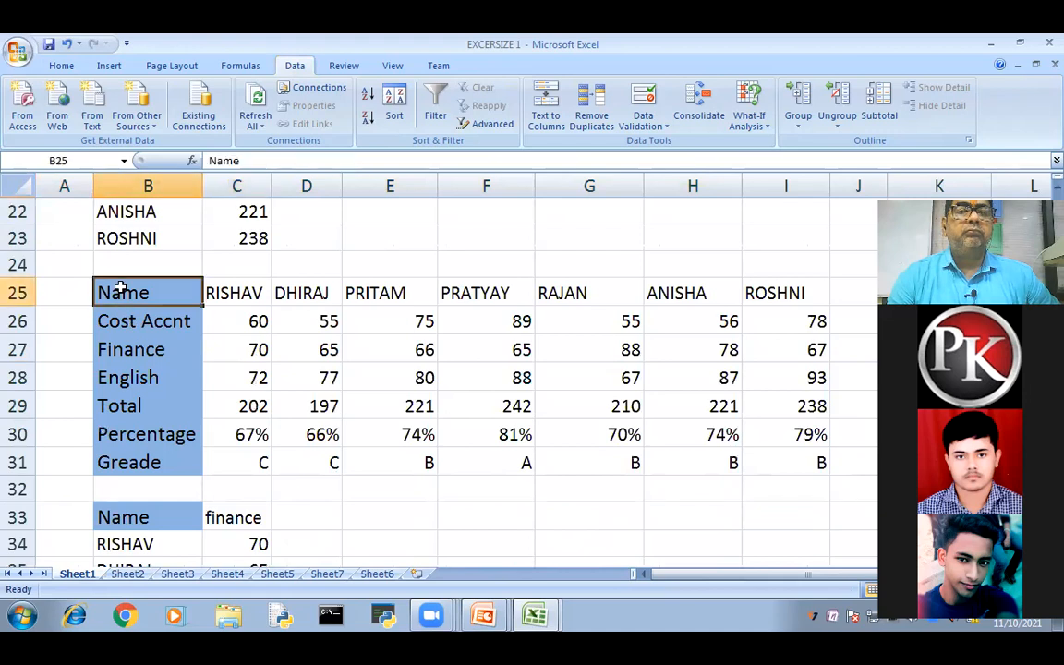
{"action": "left_click", "coordinate": [141, 325]}
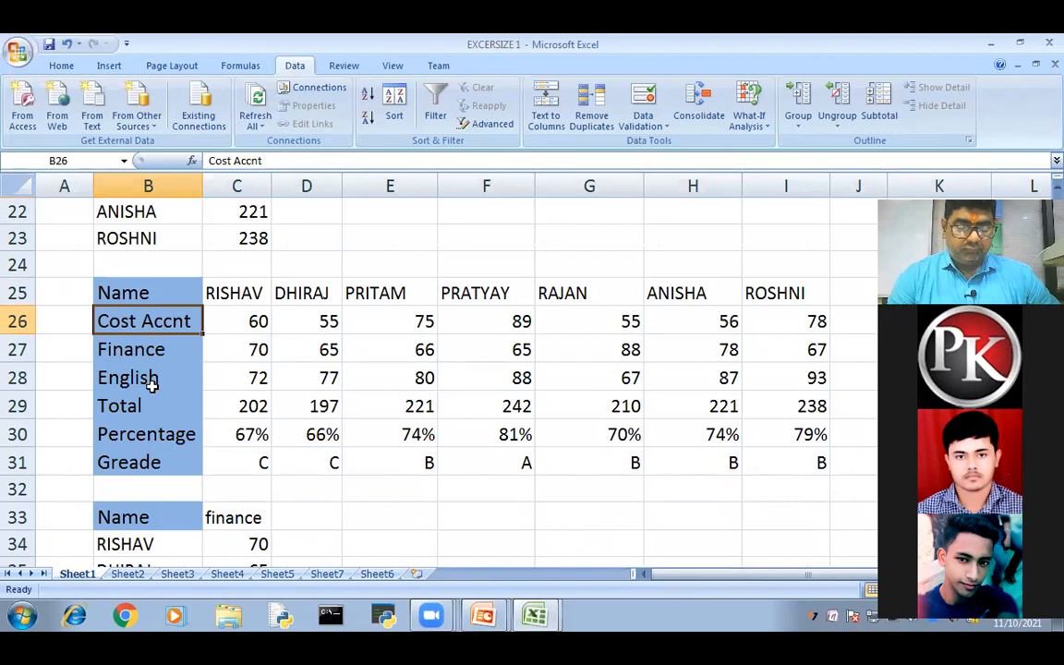
{"action": "scroll", "coordinate": [152, 386], "scroll_direction": "down", "scroll_amount": 1}
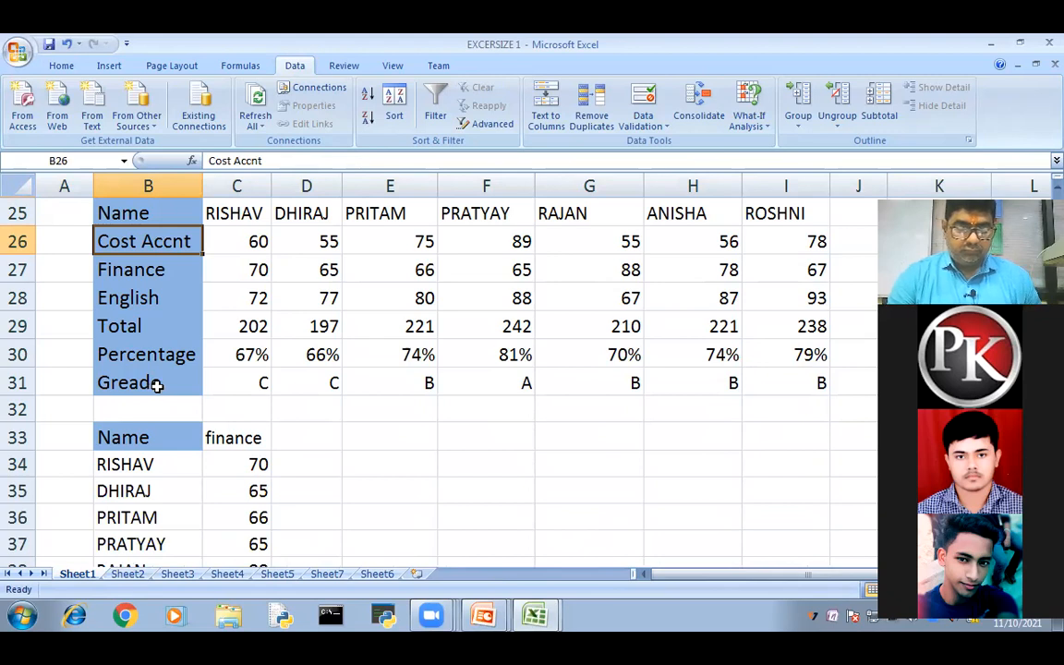
{"action": "scroll", "coordinate": [157, 386], "scroll_direction": "down", "scroll_amount": 1}
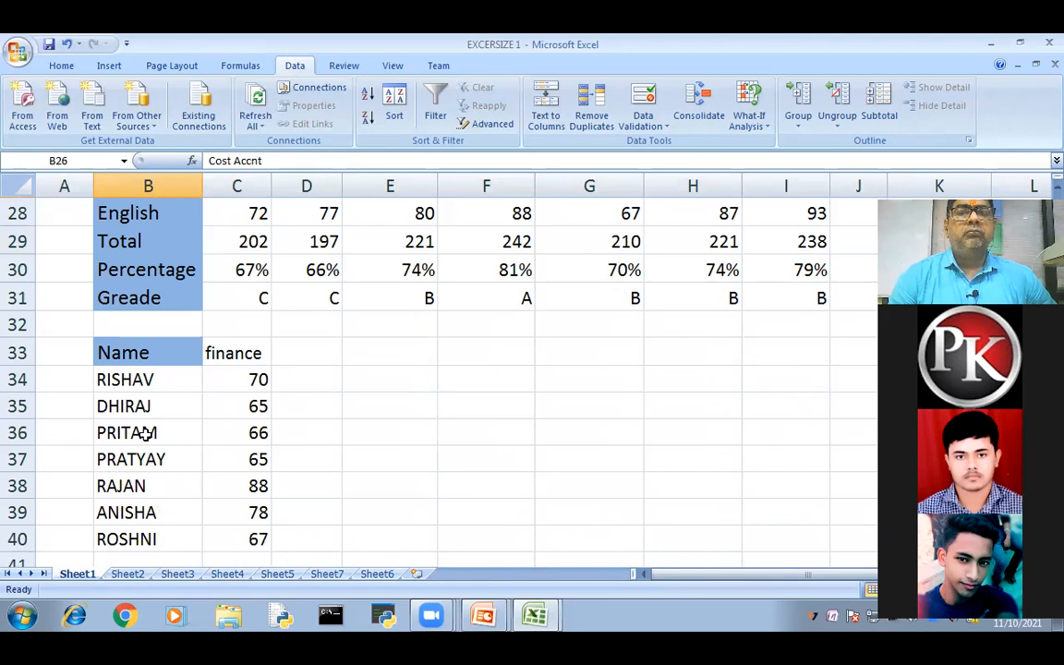
{"action": "scroll", "coordinate": [146, 426], "scroll_direction": "up", "scroll_amount": 5}
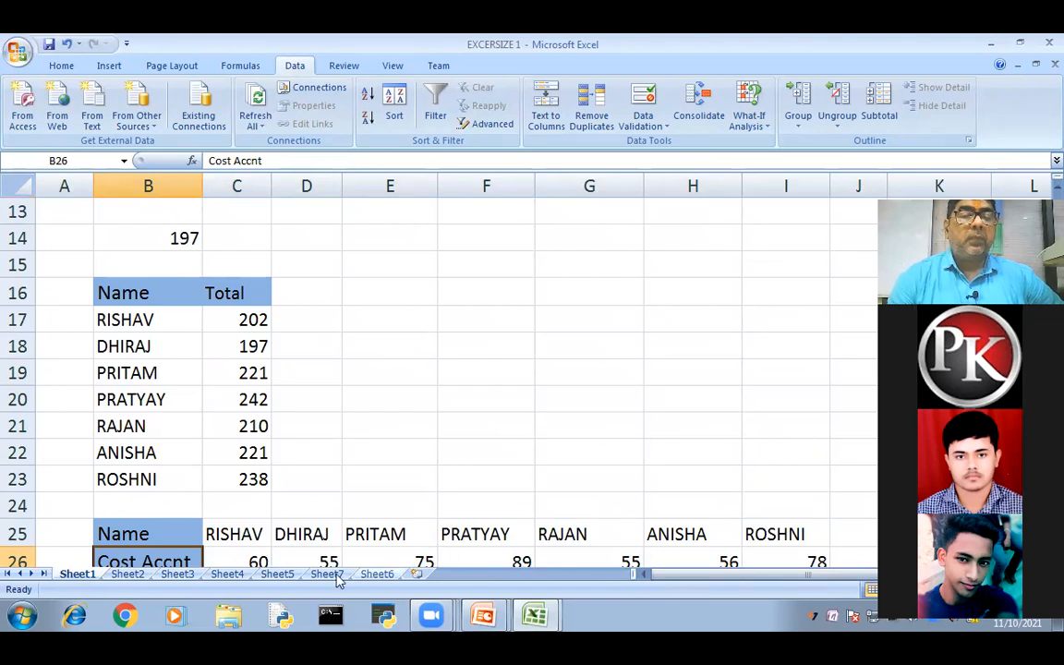
Step: Remove the pasted results table with its formatting from Sheet2, and clear the restored sample IF expressions in B7:H13
{"action": "left_click", "coordinate": [132, 574]}
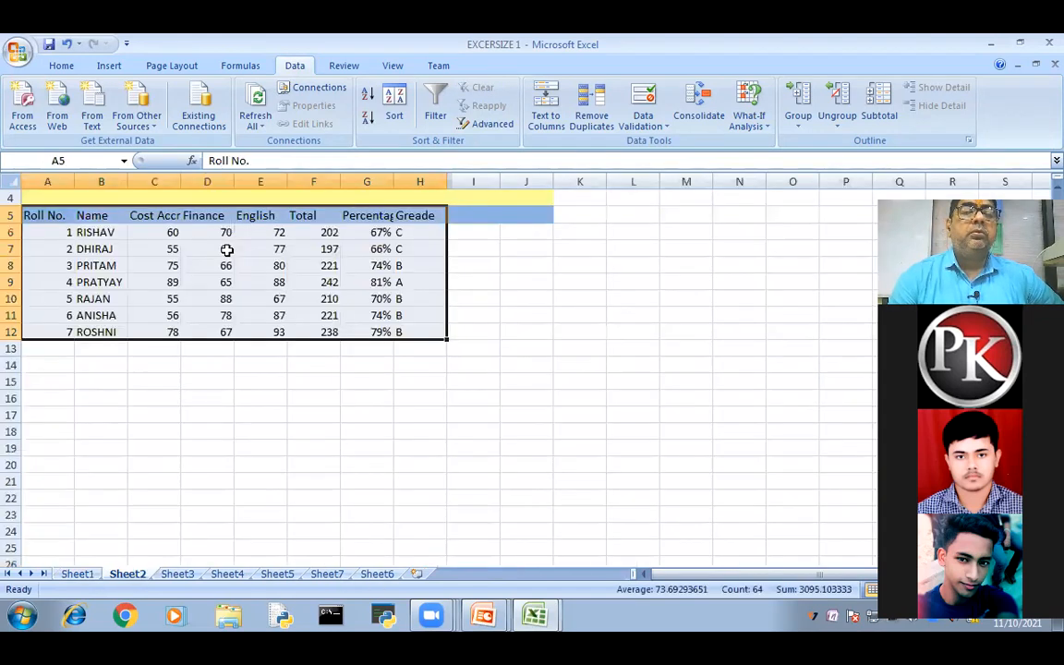
{"action": "right_click", "coordinate": [228, 256]}
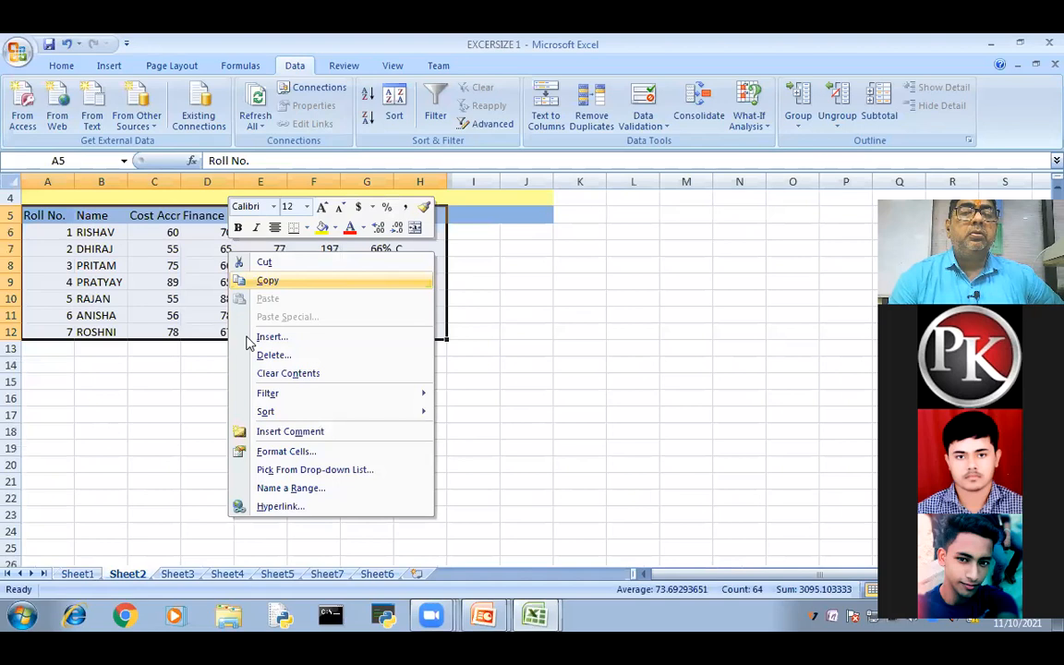
{"action": "left_click", "coordinate": [560, 389]}
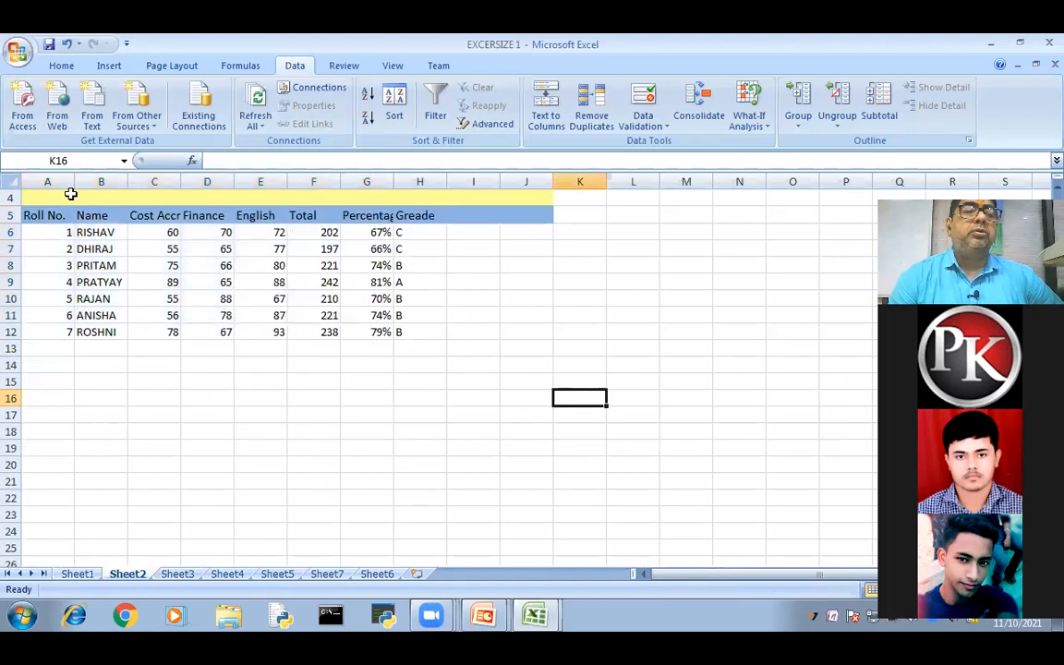
{"action": "left_click_drag", "start_coordinate": [24, 195], "coordinate": [212, 321]}
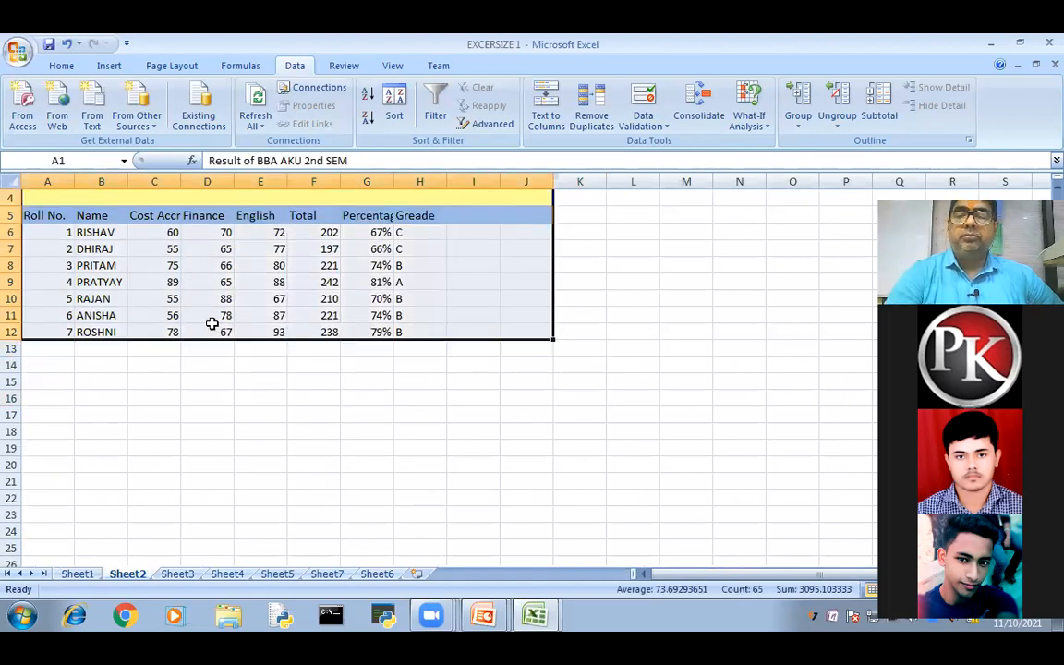
{"action": "key", "text": "Delete"}
{"action": "left_click", "coordinate": [346, 564]}
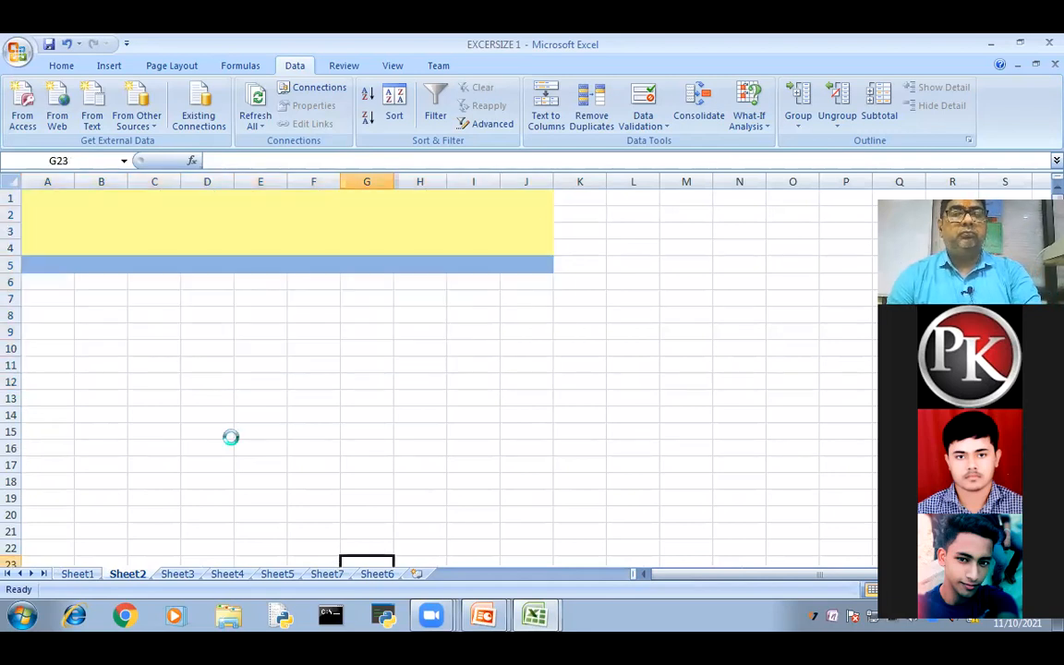
{"action": "key", "text": "ctrl+z"}
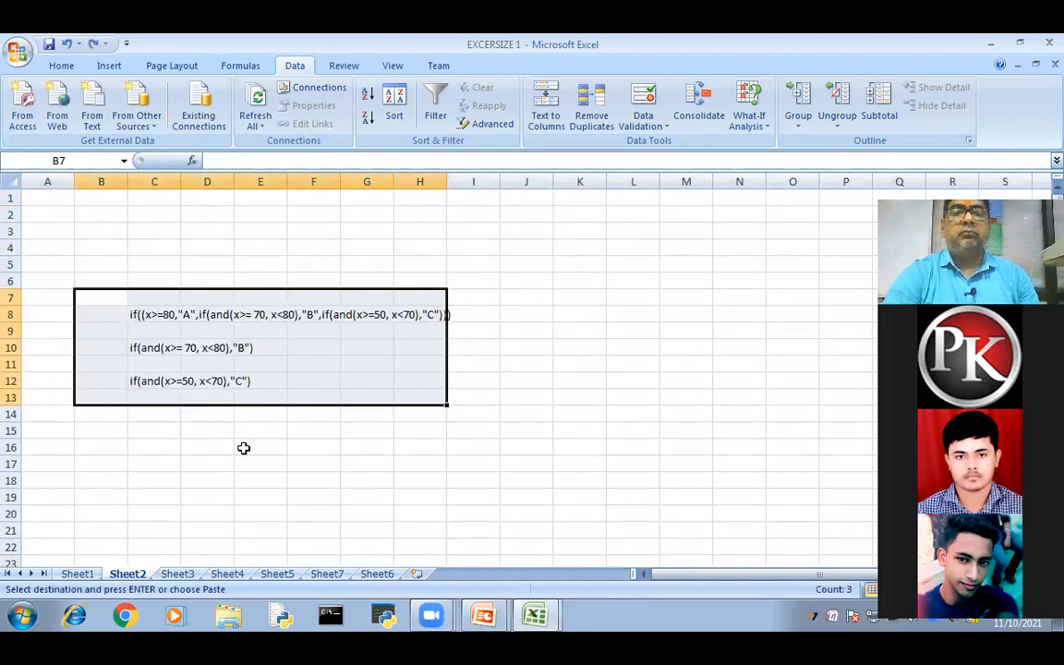
{"action": "key", "text": "Delete"}
Step: Copy the results table A5:H12 without its title from Sheet1, and select cell A5 on Sheet2 as the destination
{"action": "left_click", "coordinate": [79, 575]}
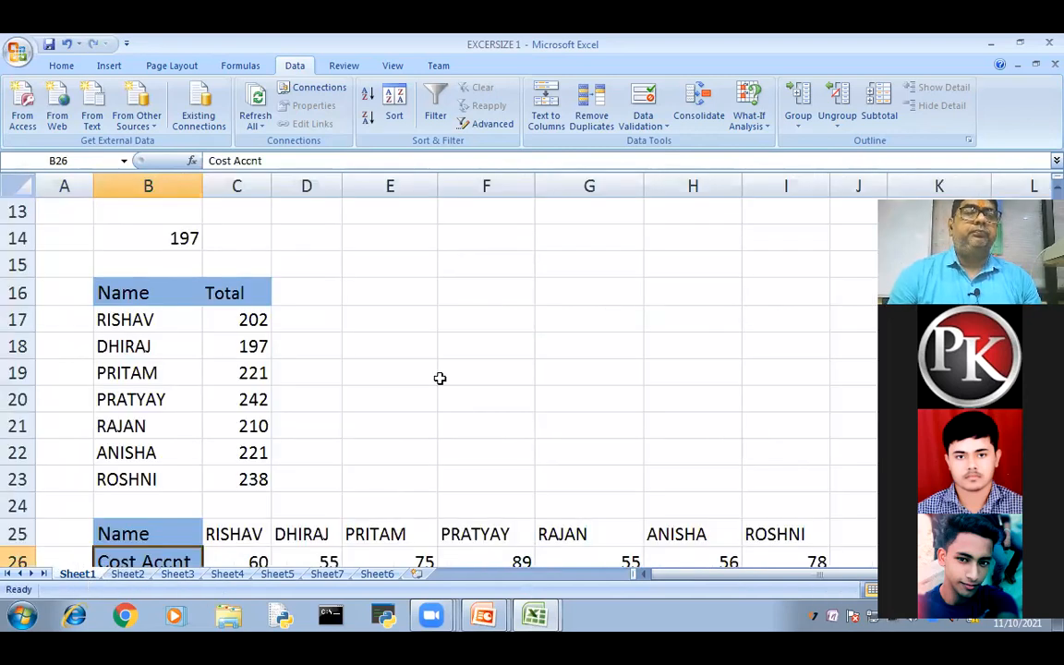
{"action": "scroll", "coordinate": [440, 377], "scroll_direction": "up", "scroll_amount": 4}
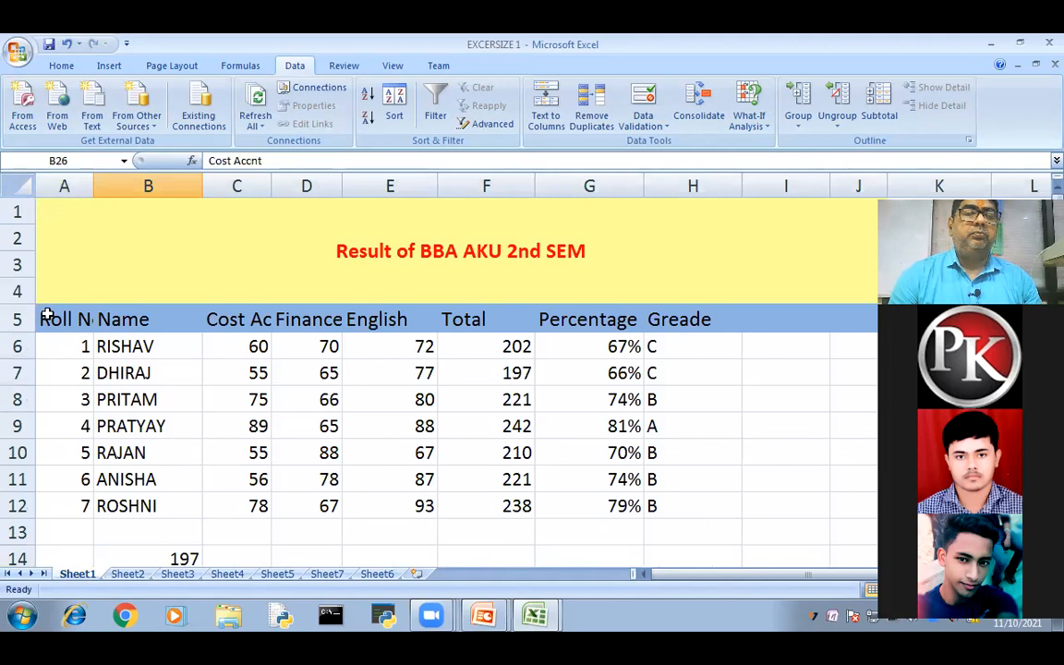
{"action": "left_click_drag", "start_coordinate": [67, 318], "coordinate": [741, 519]}
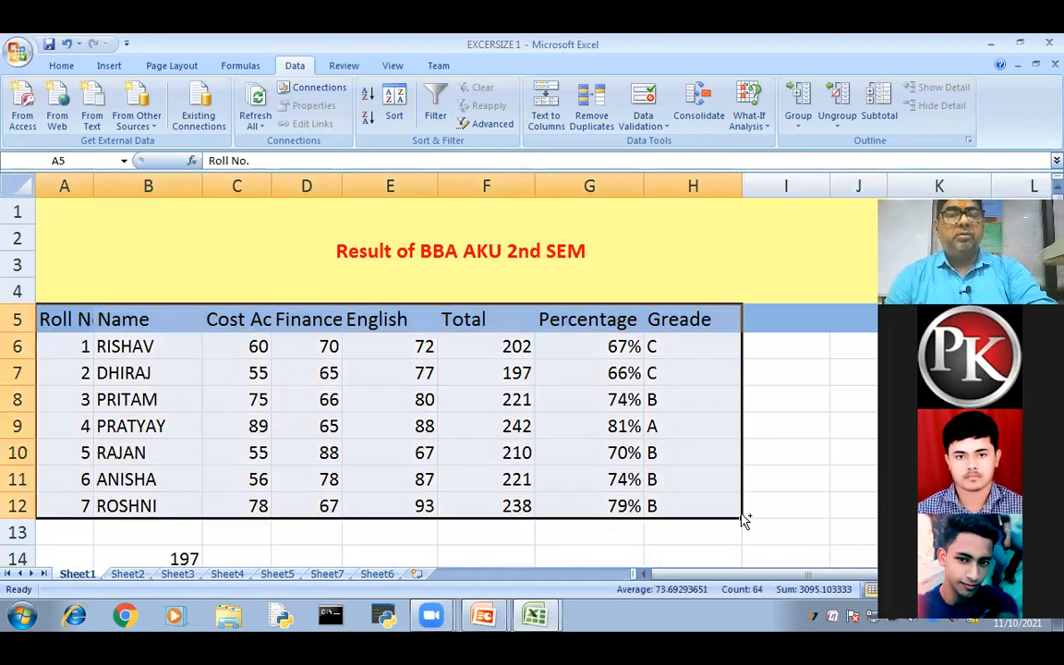
{"action": "key", "text": "ctrl+c"}
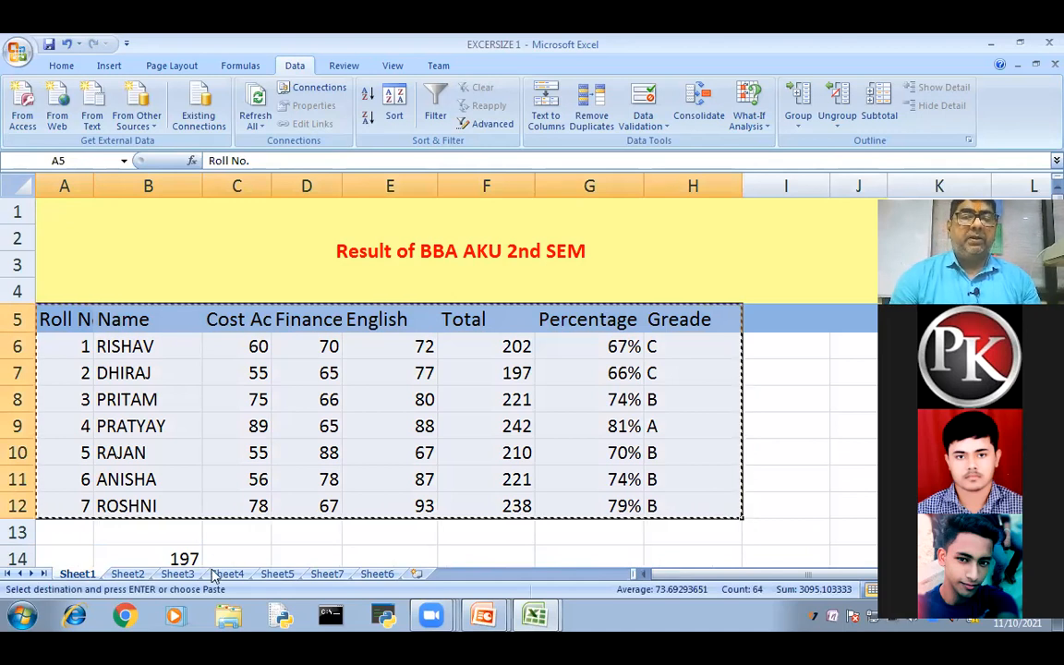
{"action": "left_click", "coordinate": [119, 575]}
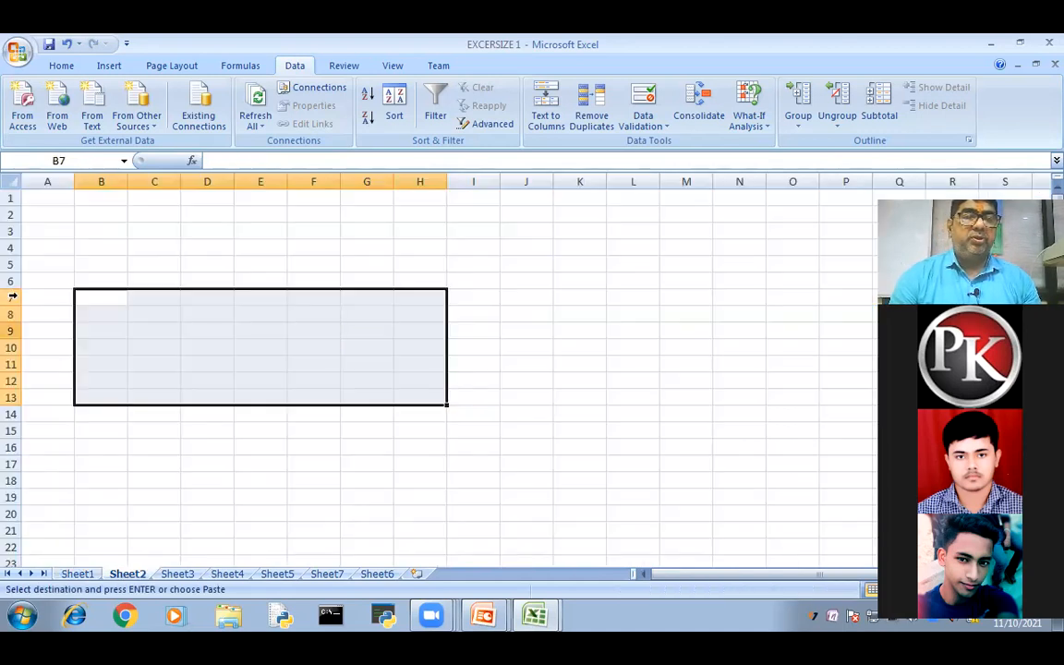
{"action": "left_click", "coordinate": [43, 265]}
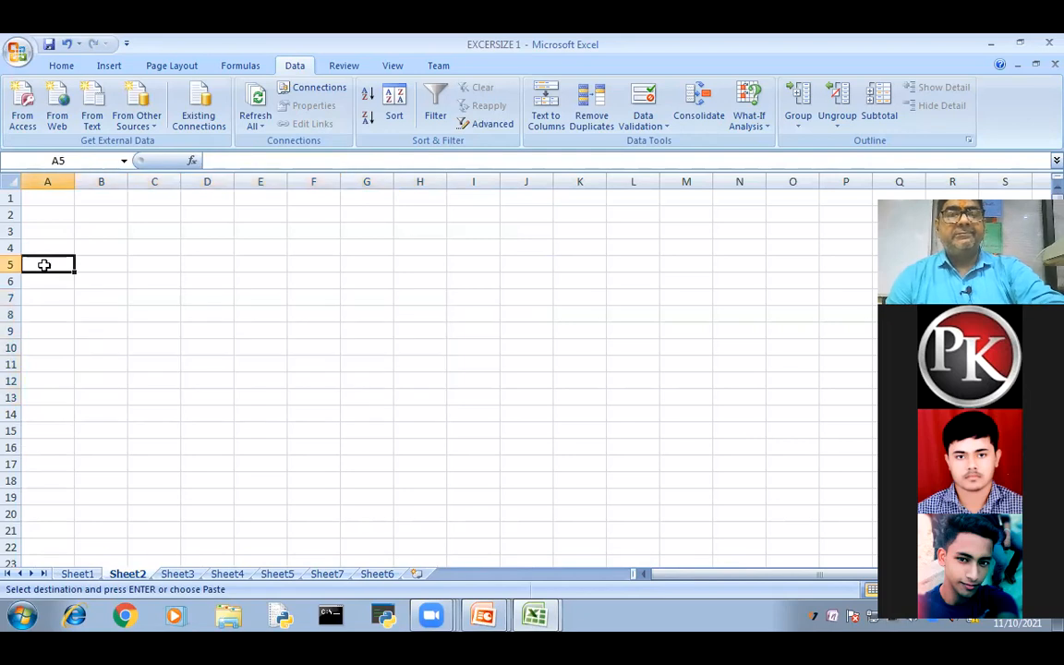
Step: Paste the copied results table at A5 on Sheet2 using Paste Special with Transpose, undoing the plain paste made first
{"action": "key", "text": "ctrl+v"}
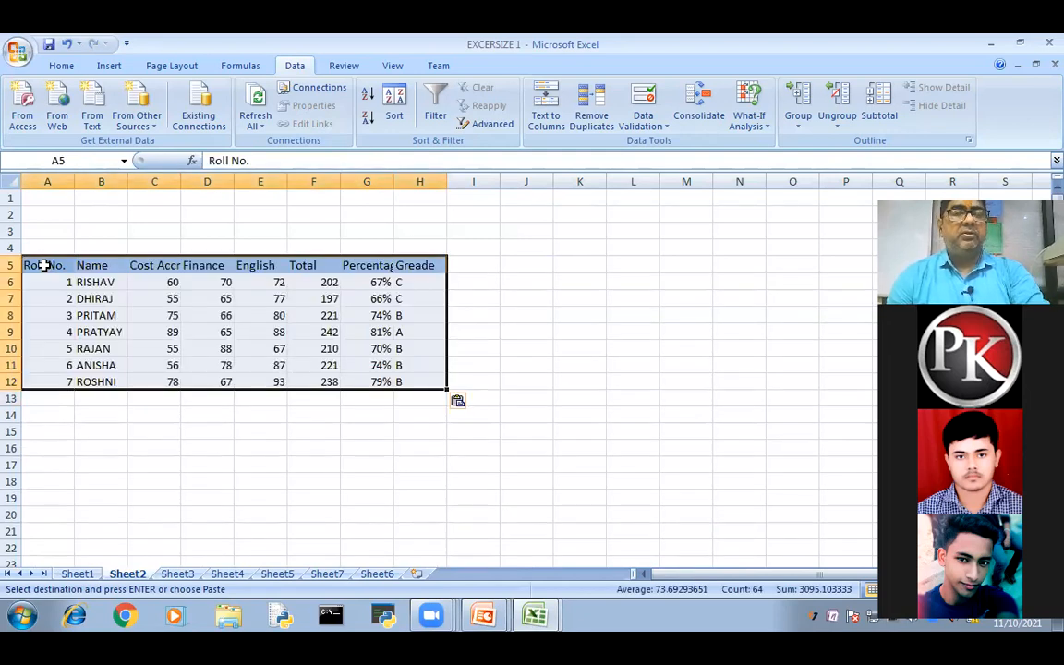
{"action": "key", "text": "ctrl+z"}
{"action": "right_click", "coordinate": [46, 271]}
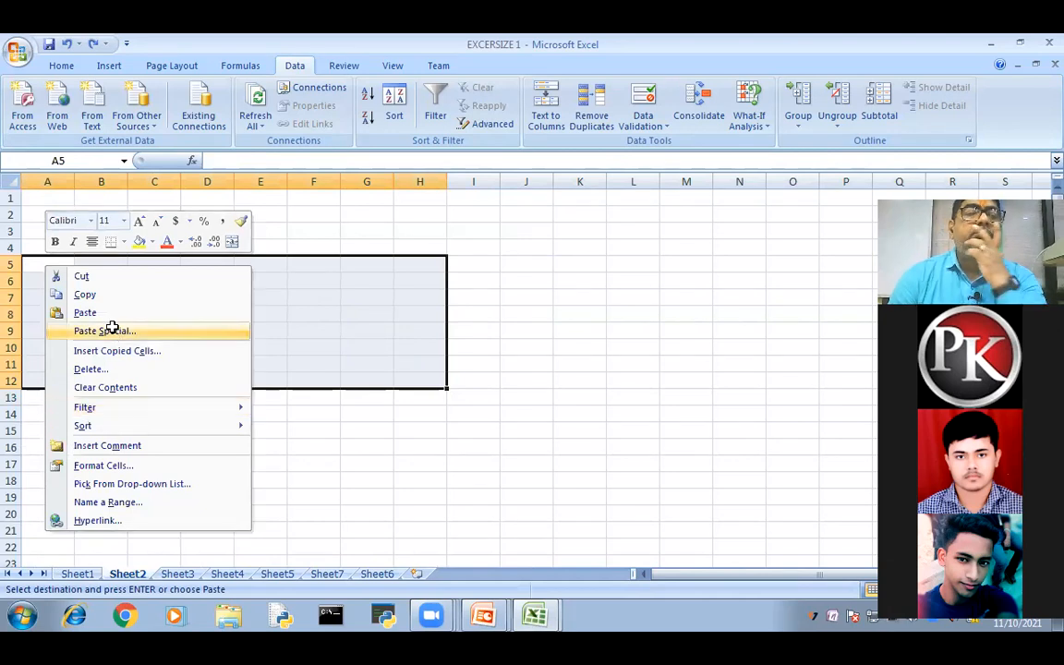
{"action": "left_click", "coordinate": [113, 332]}
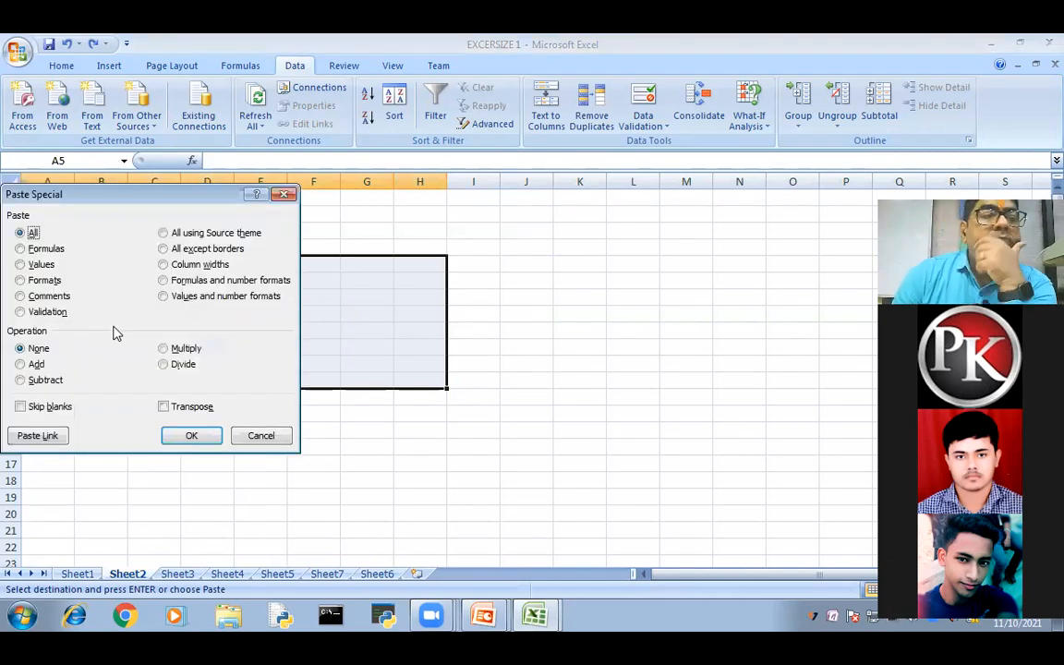
{"action": "left_click", "coordinate": [179, 409]}
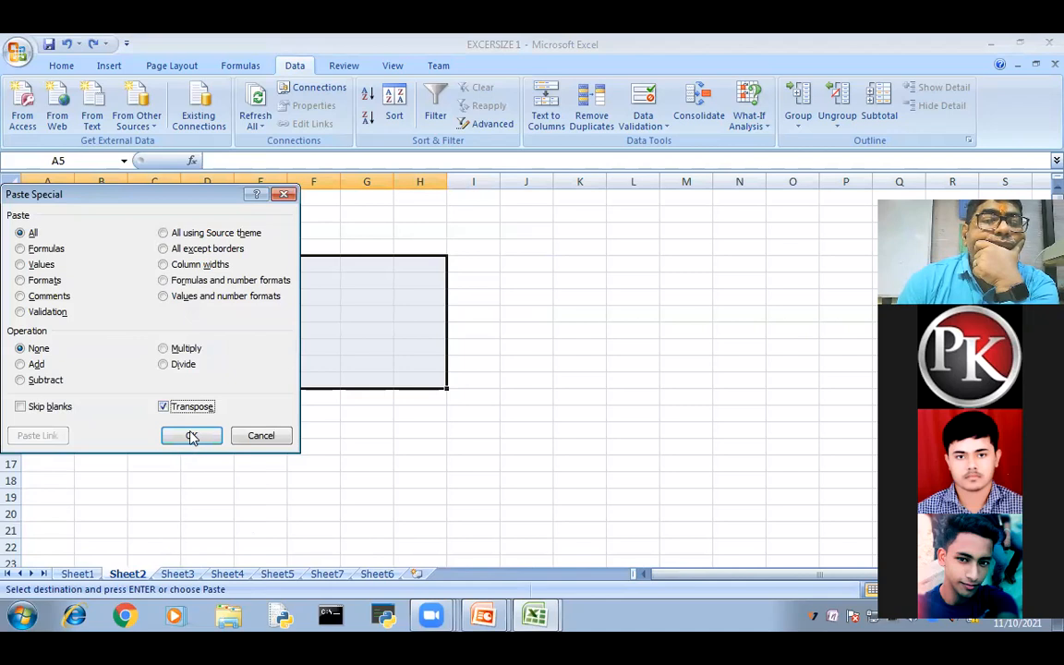
{"action": "left_click", "coordinate": [191, 436]}
{"action": "left_click", "coordinate": [425, 535]}
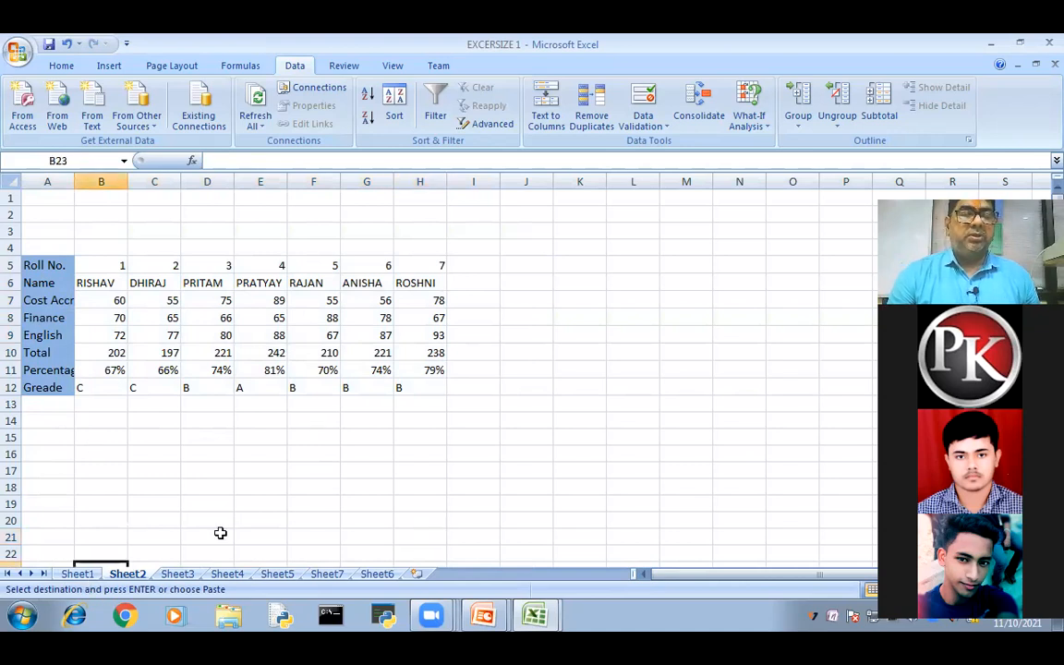
Step: Review Sheet1's transposed table at B25 and the HLOOKUP formula in C34 of the Name and finance table
{"action": "left_click", "coordinate": [77, 574]}
{"action": "scroll", "coordinate": [400, 412], "scroll_direction": "down", "scroll_amount": 6}
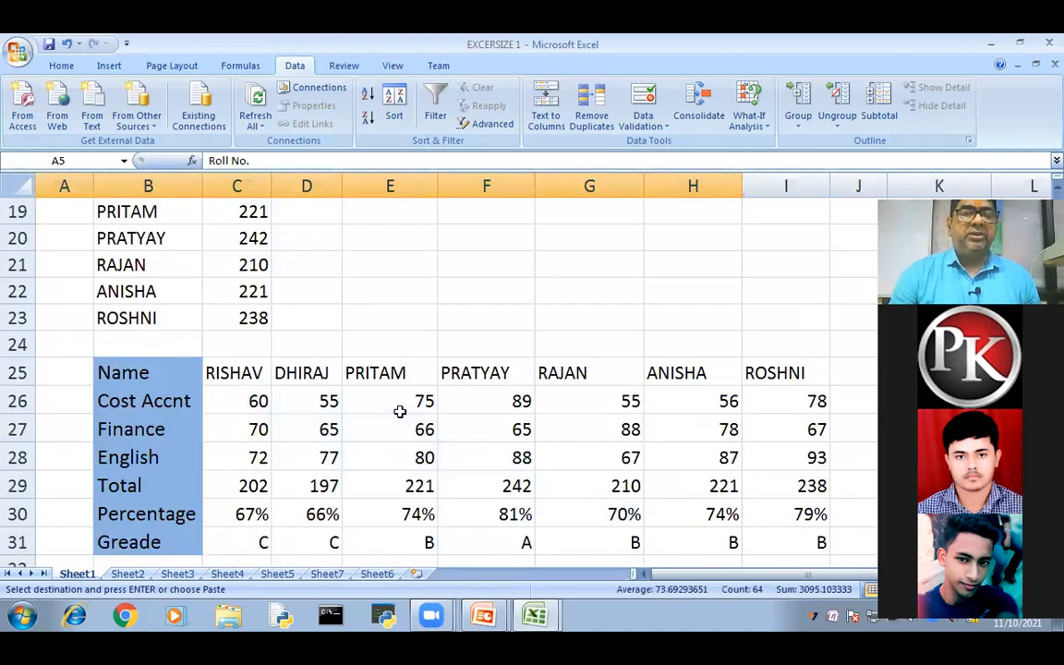
{"action": "scroll", "coordinate": [400, 412], "scroll_direction": "down", "scroll_amount": 1}
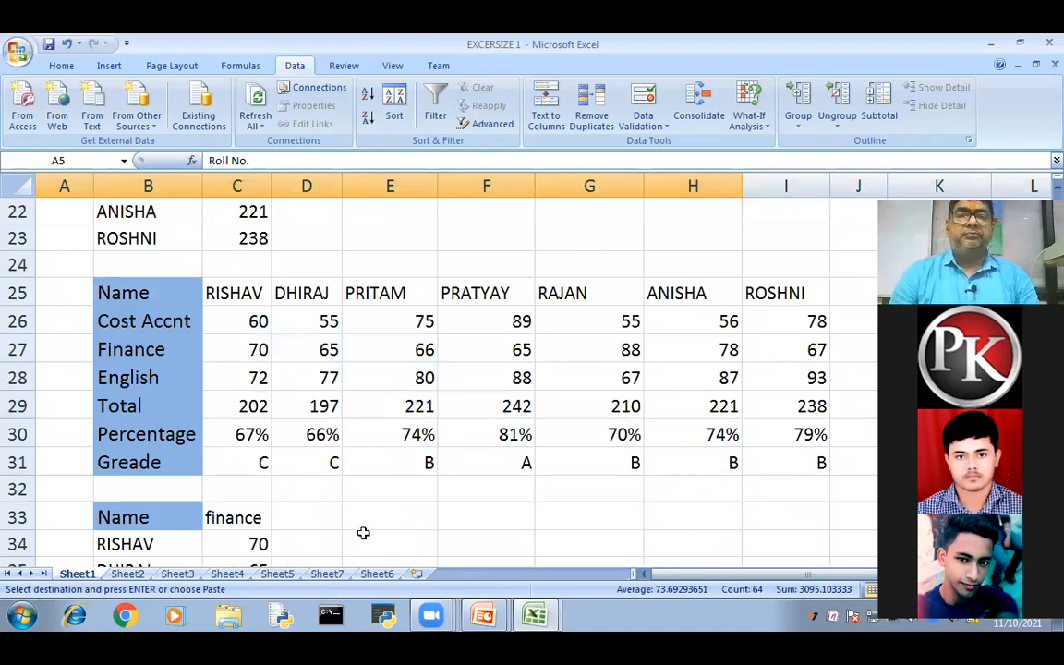
{"action": "scroll", "coordinate": [363, 533], "scroll_direction": "up", "scroll_amount": 7}
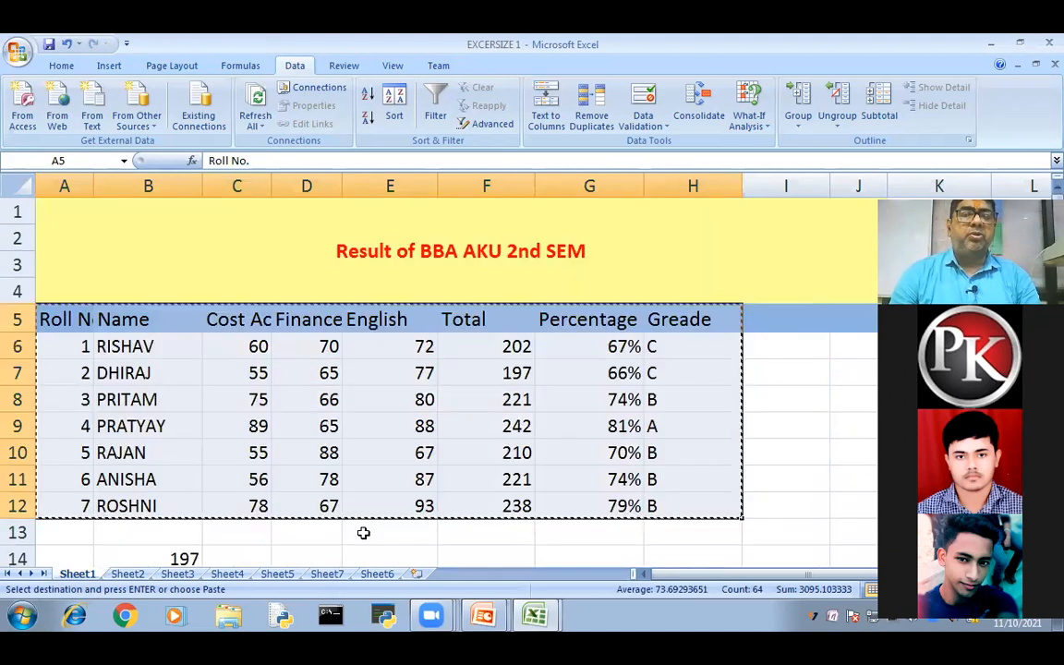
{"action": "scroll", "coordinate": [363, 533], "scroll_direction": "down", "scroll_amount": 6}
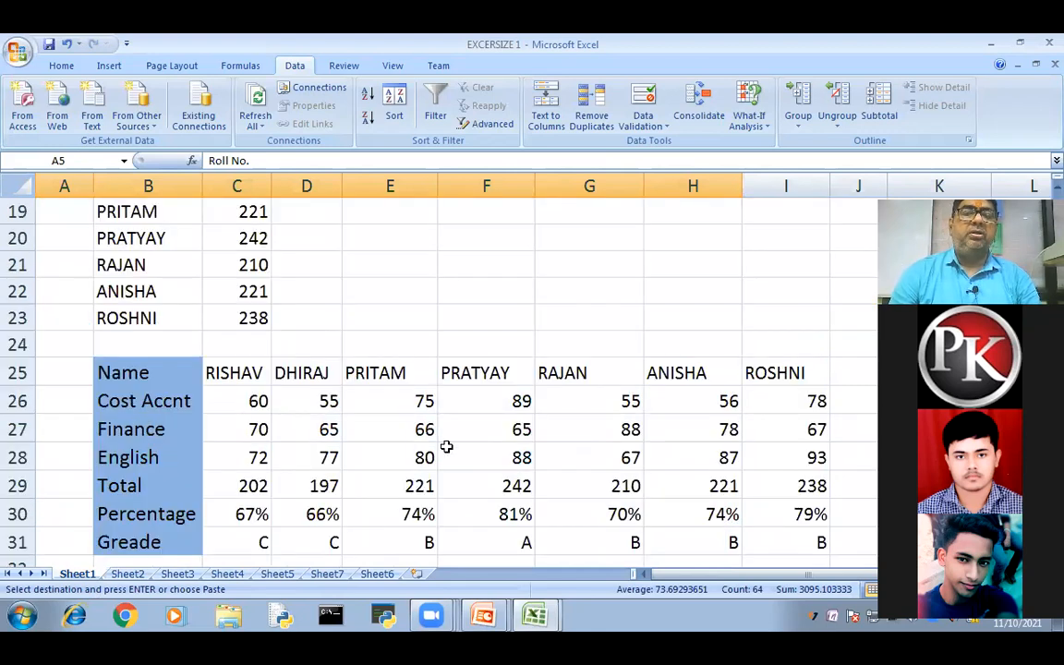
{"action": "scroll", "coordinate": [446, 447], "scroll_direction": "down", "scroll_amount": 2}
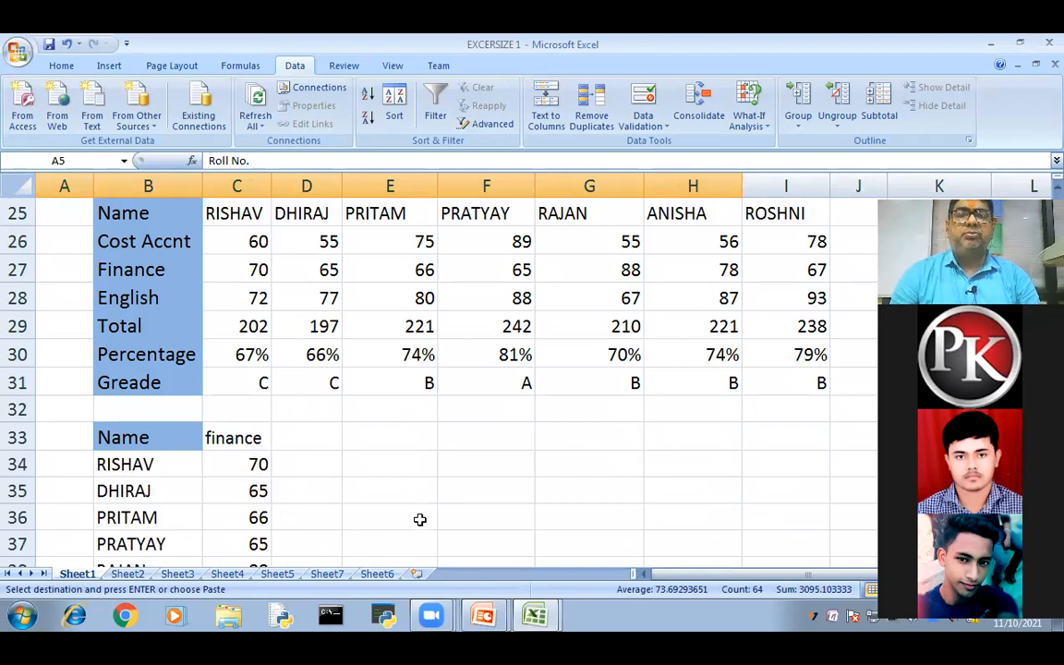
{"action": "scroll", "coordinate": [420, 519], "scroll_direction": "down", "scroll_amount": 1}
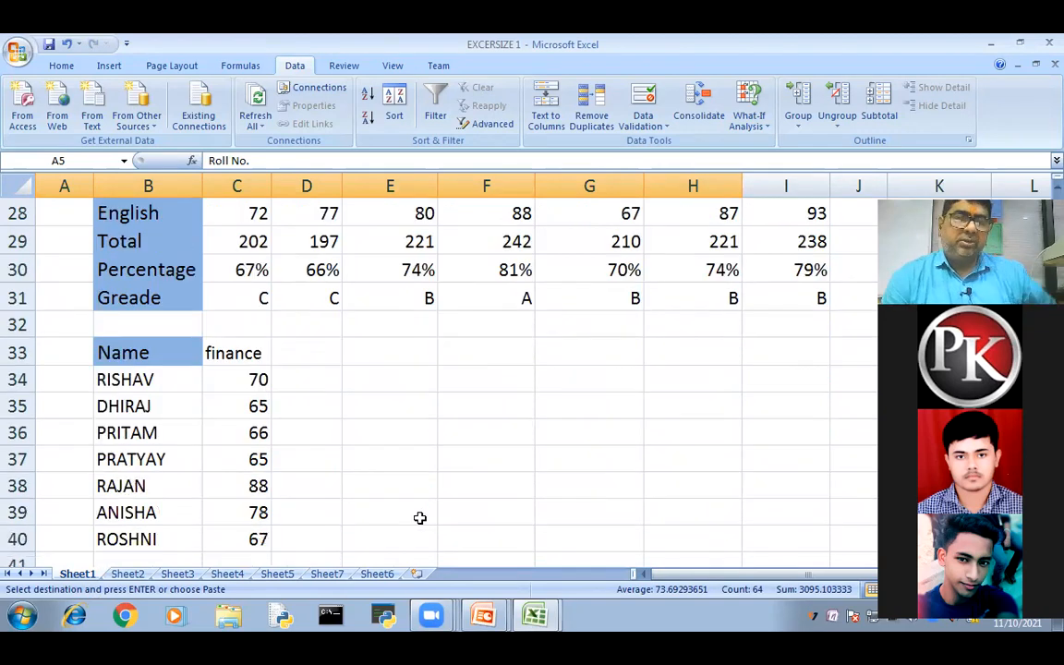
{"action": "left_click", "coordinate": [238, 380]}
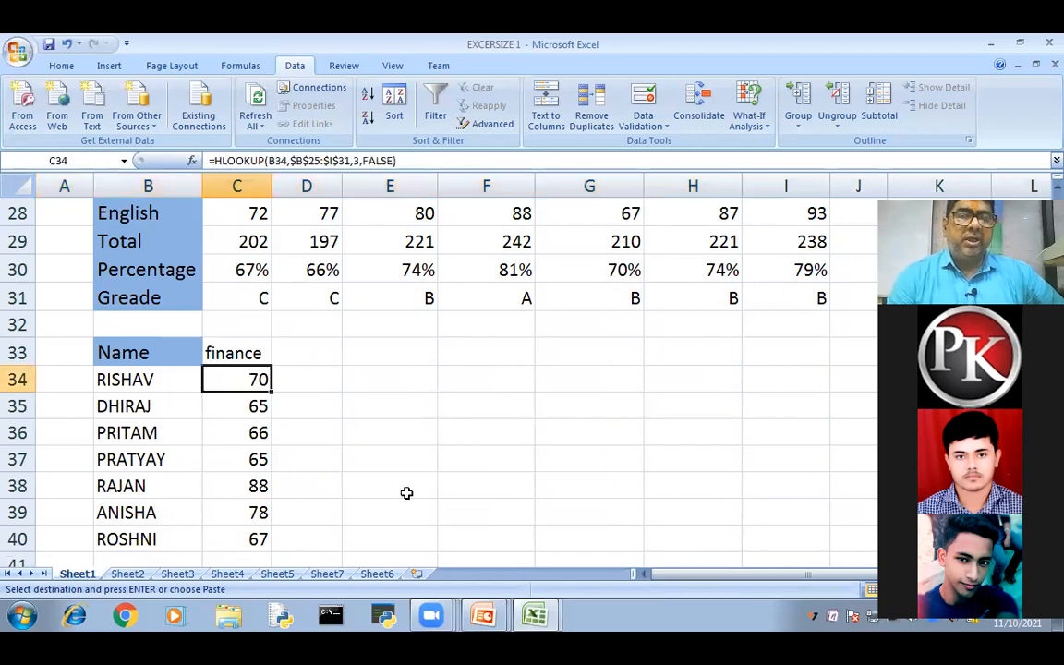
{"action": "scroll", "coordinate": [406, 493], "scroll_direction": "up", "scroll_amount": 1}
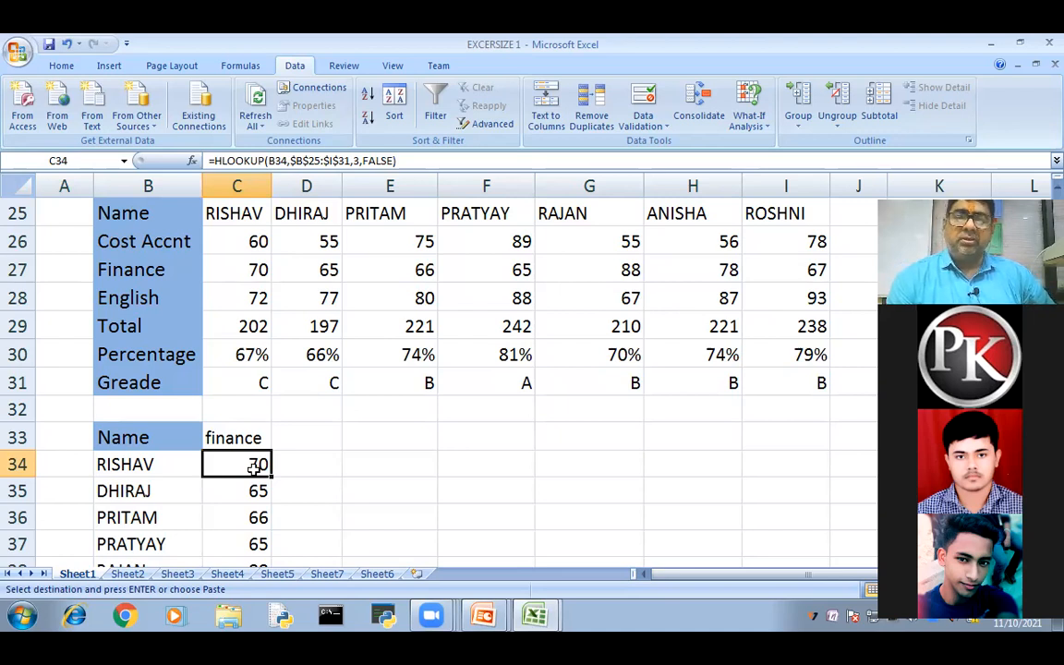
{"action": "scroll", "coordinate": [298, 510], "scroll_direction": "down", "scroll_amount": 1}
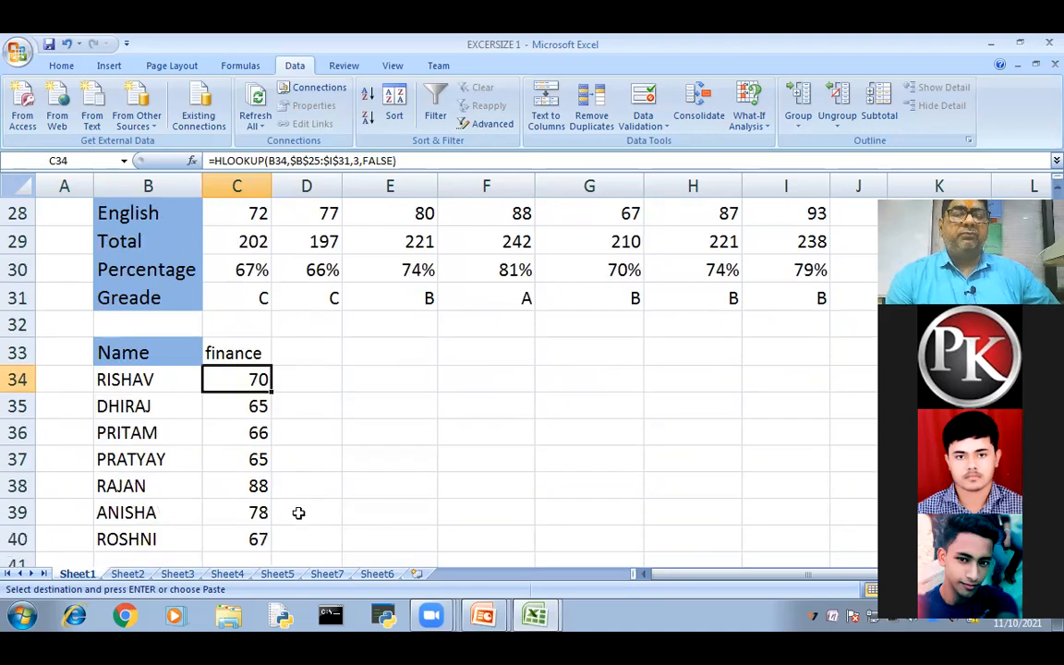
Step: Enter the second student's name in mixed case in cell A16 on Sheet2 as the lookup value
{"action": "left_click", "coordinate": [125, 574]}
{"action": "scroll", "coordinate": [612, 445], "scroll_direction": "down", "scroll_amount": 1}
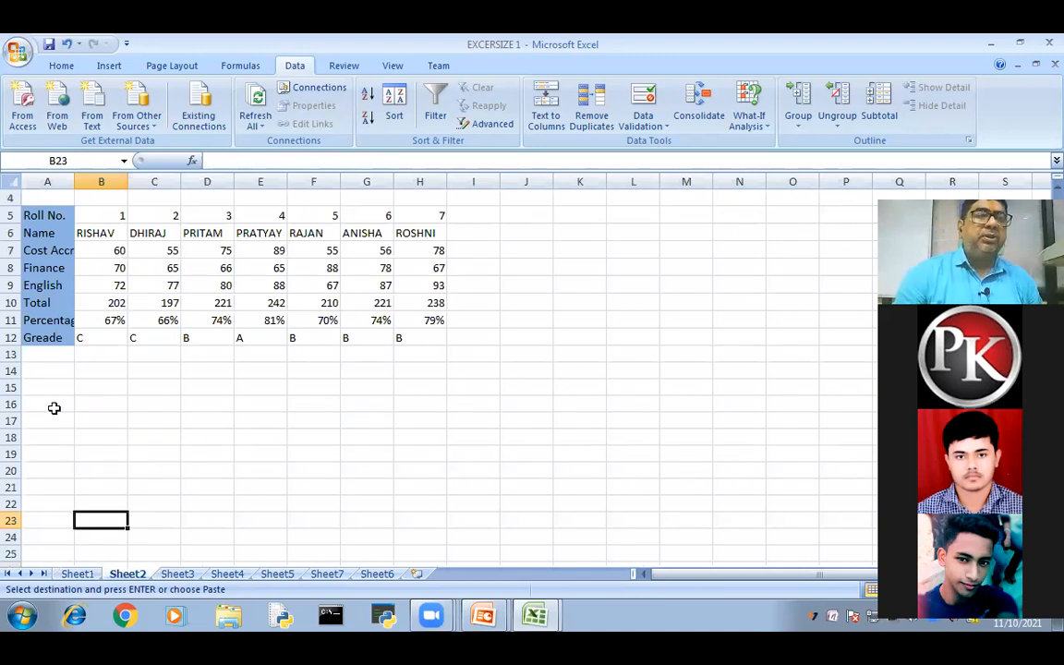
{"action": "left_click", "coordinate": [54, 407]}
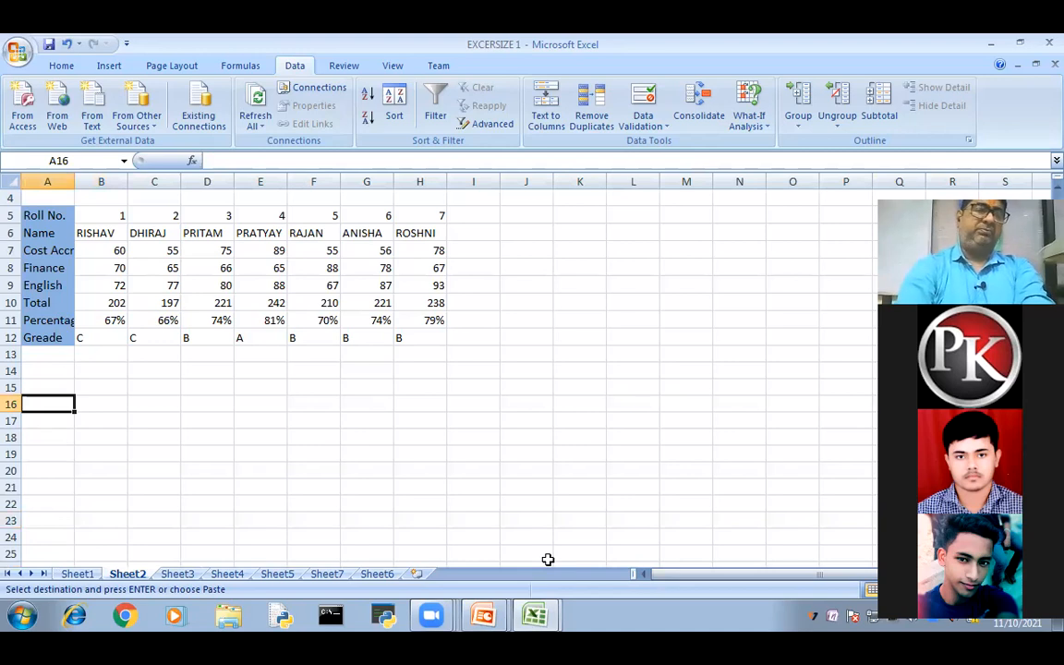
{"action": "type", "text": "dhira"}
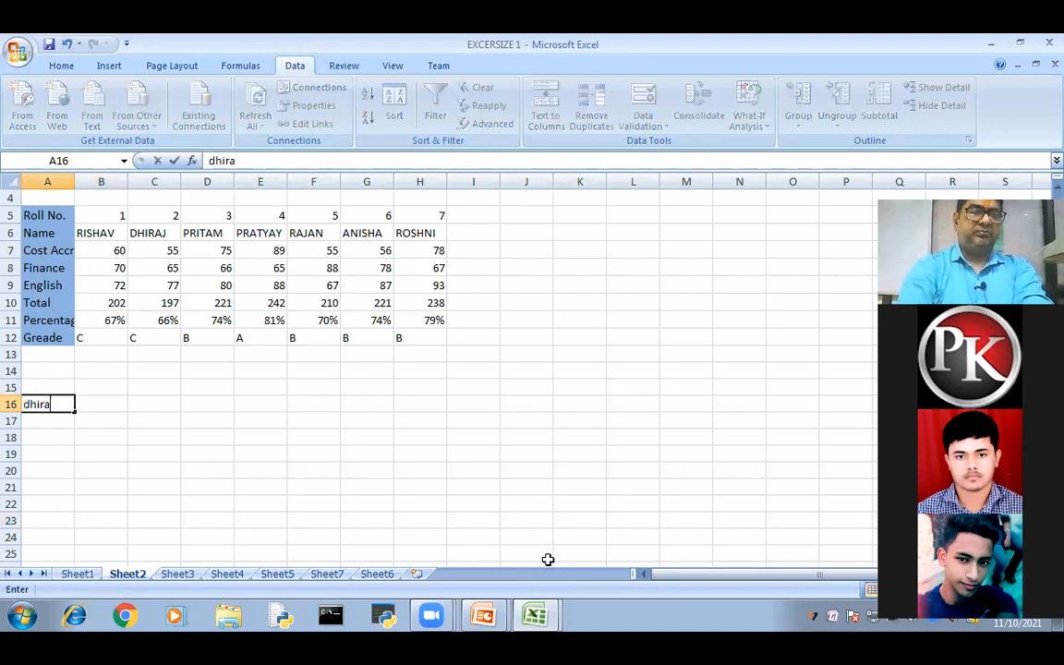
{"action": "key", "text": "BackSpace"}
{"action": "key", "text": "BackSpace"}
{"action": "key", "text": "BackSpace"}
{"action": "key", "text": "BackSpace"}
{"action": "key", "text": "BackSpace"}
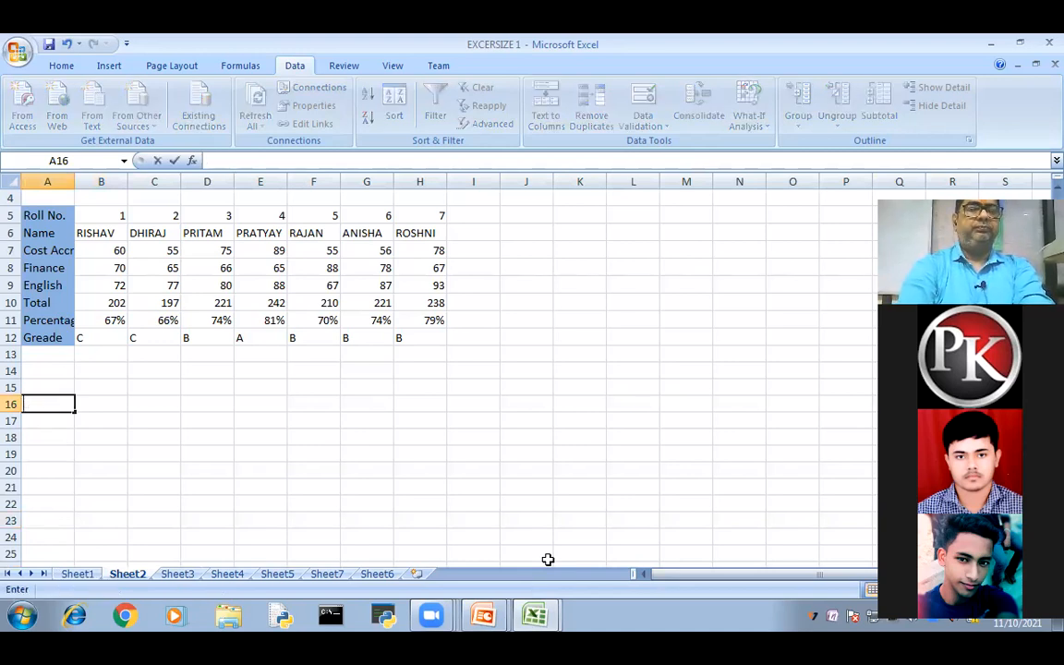
{"action": "type", "text": "Dhiraj"}
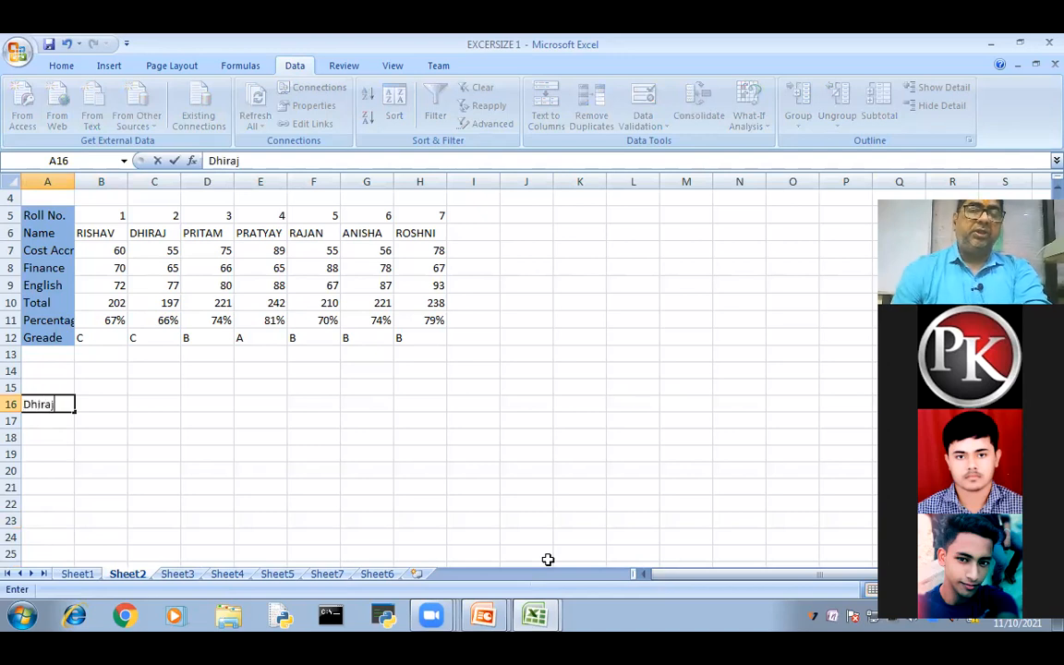
{"action": "left_click", "coordinate": [104, 404]}
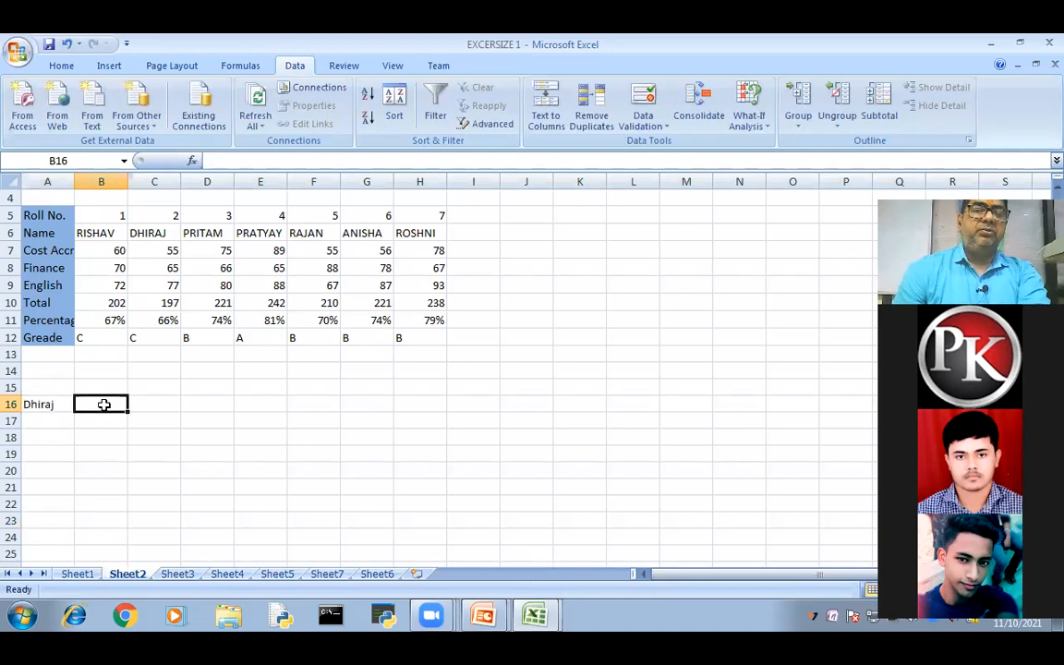
{"action": "double_click", "coordinate": [103, 404]}
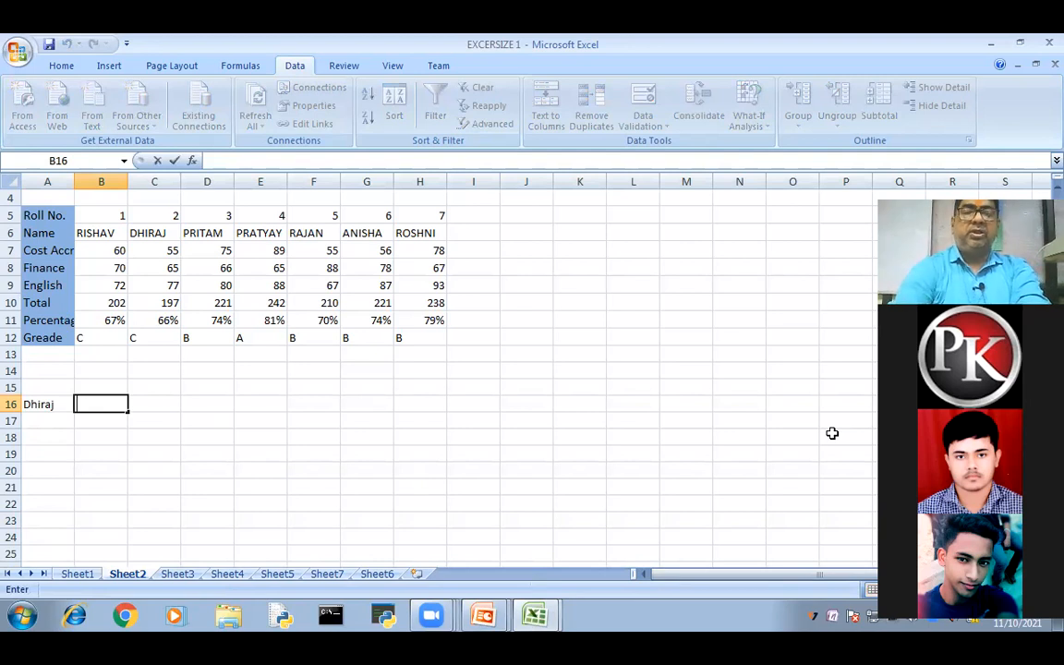
{"action": "type", "text": "=hl"}
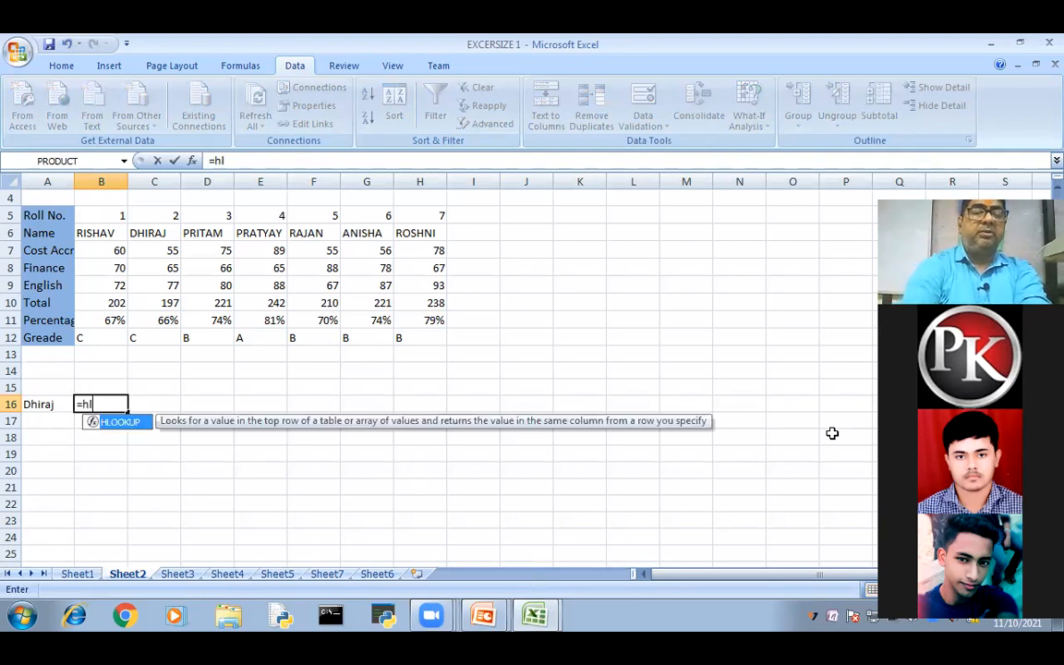
{"action": "key", "text": "Tab"}
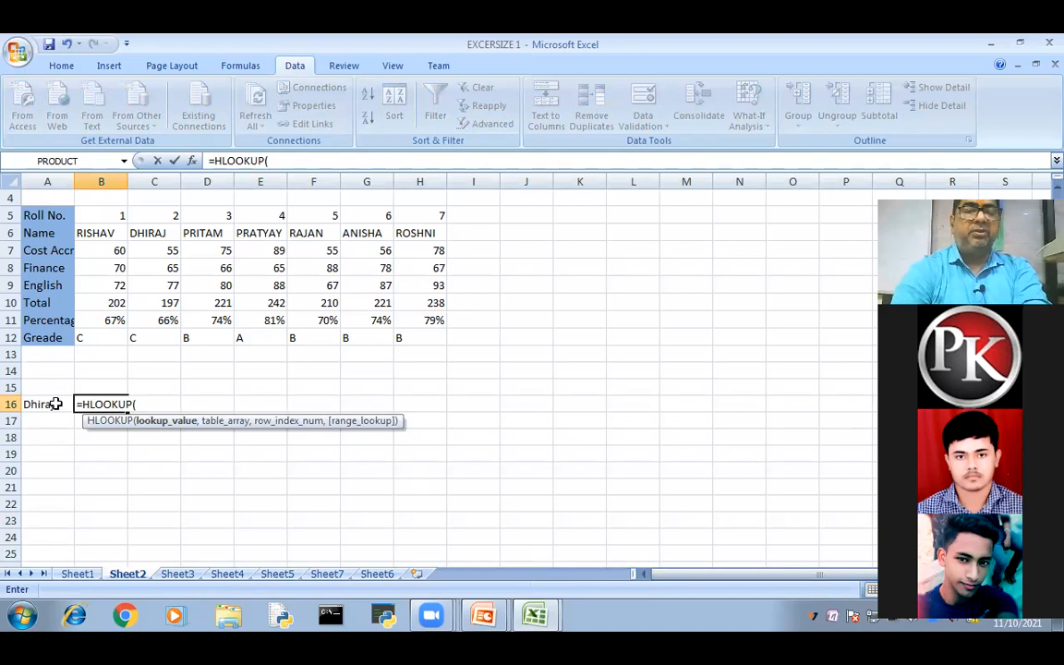
{"action": "key", "text": "BackSpace"}
{"action": "key", "text": "BackSpace"}
{"action": "key", "text": "BackSpace"}
{"action": "key", "text": "BackSpace"}
{"action": "key", "text": "BackSpace"}
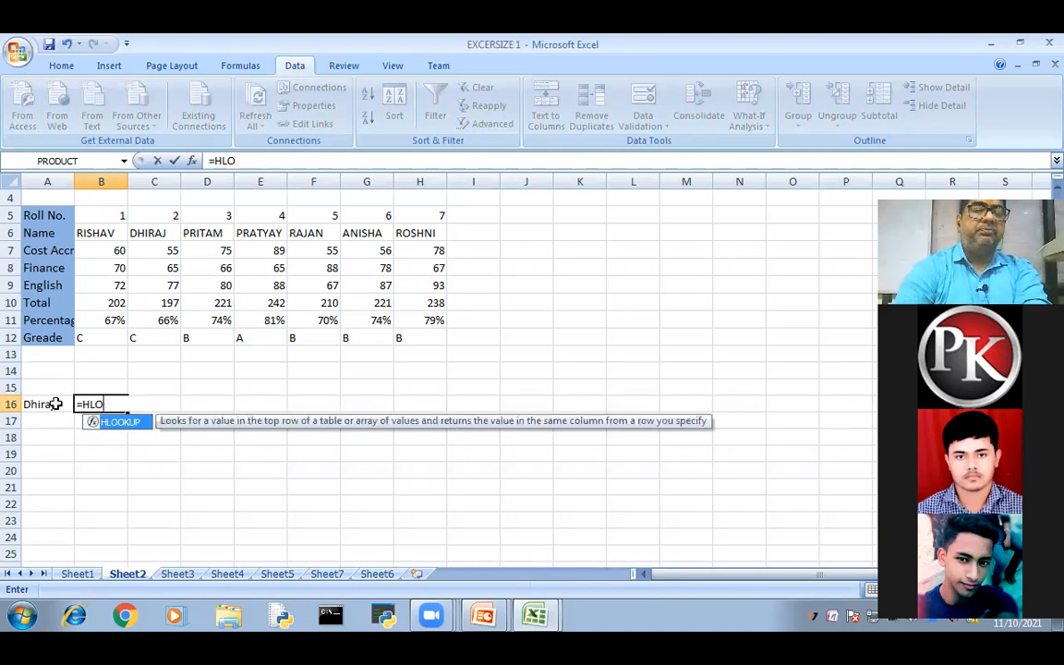
{"action": "key", "text": "Escape"}
Step: Rewrite the student's name in A16 in capital letters, matching the table's Name row
{"action": "double_click", "coordinate": [57, 403]}
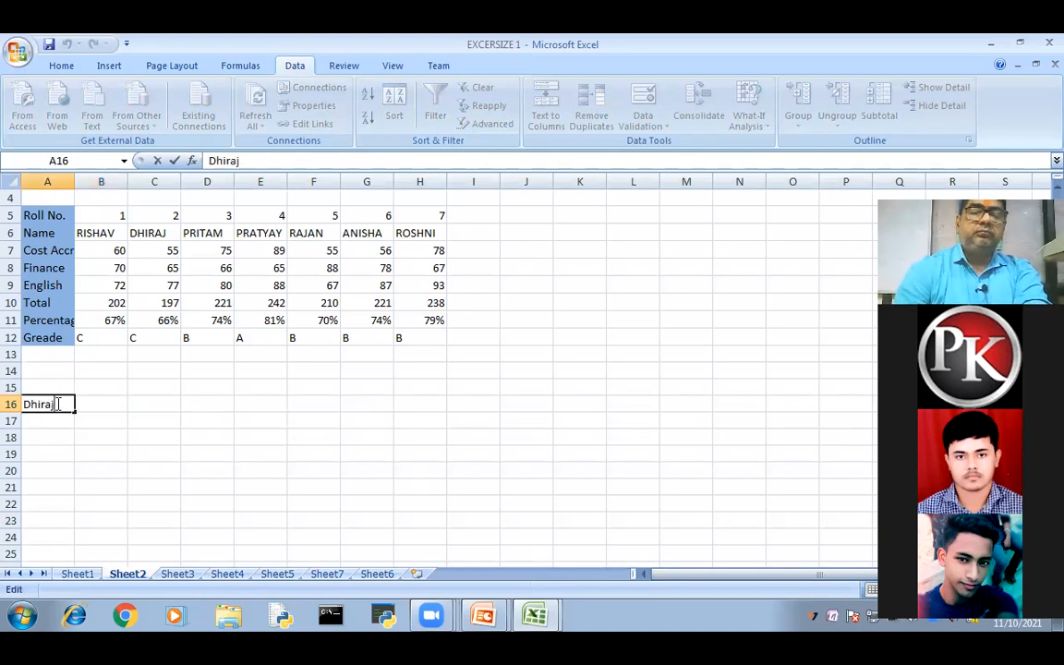
{"action": "key", "text": "BackSpace"}
{"action": "key", "text": "BackSpace"}
{"action": "key", "text": "BackSpace"}
{"action": "key", "text": "BackSpace"}
{"action": "key", "text": "BackSpace"}
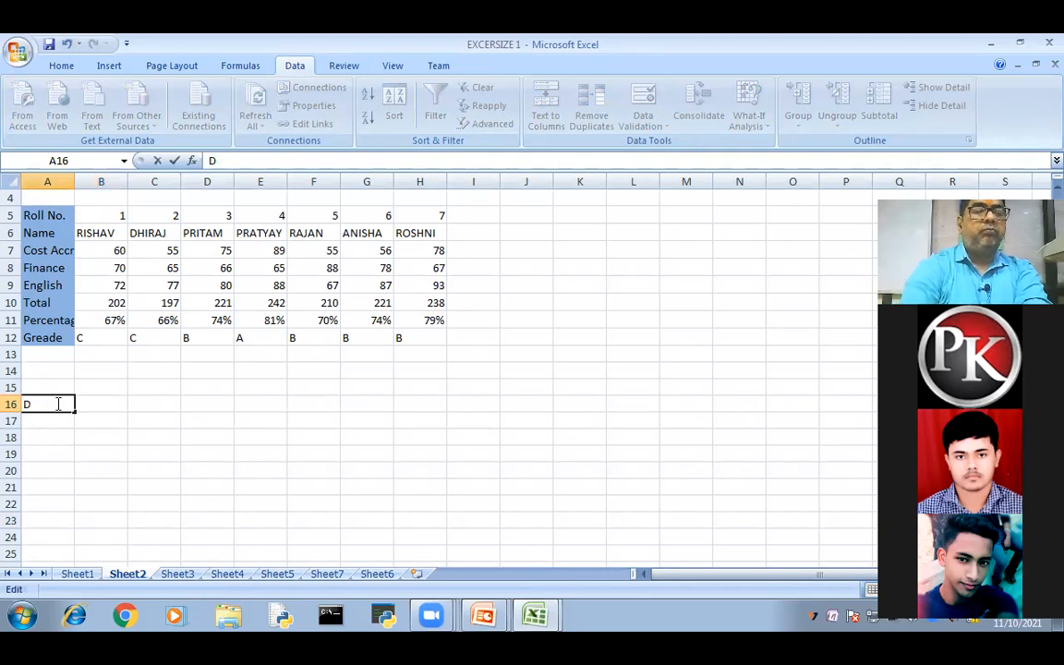
{"action": "type", "text": "HIRAJ"}
{"action": "key", "text": "Tab"}
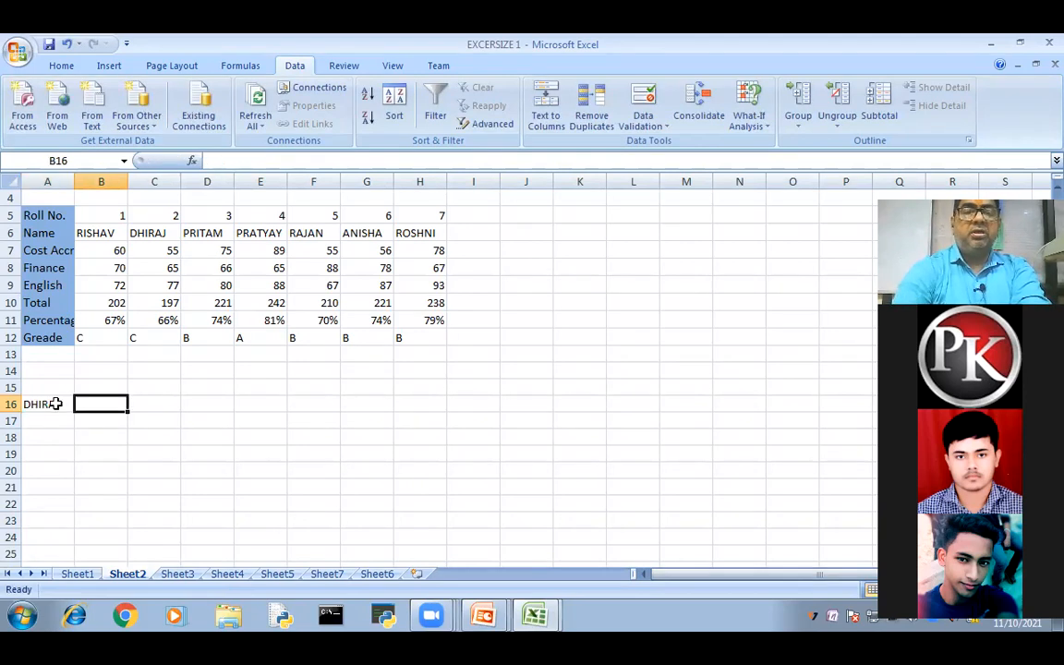
Step: Start an HLOOKUP formula in B16 with A16 as the lookup value and A6:H12 as the table array
{"action": "type", "text": "=H"}
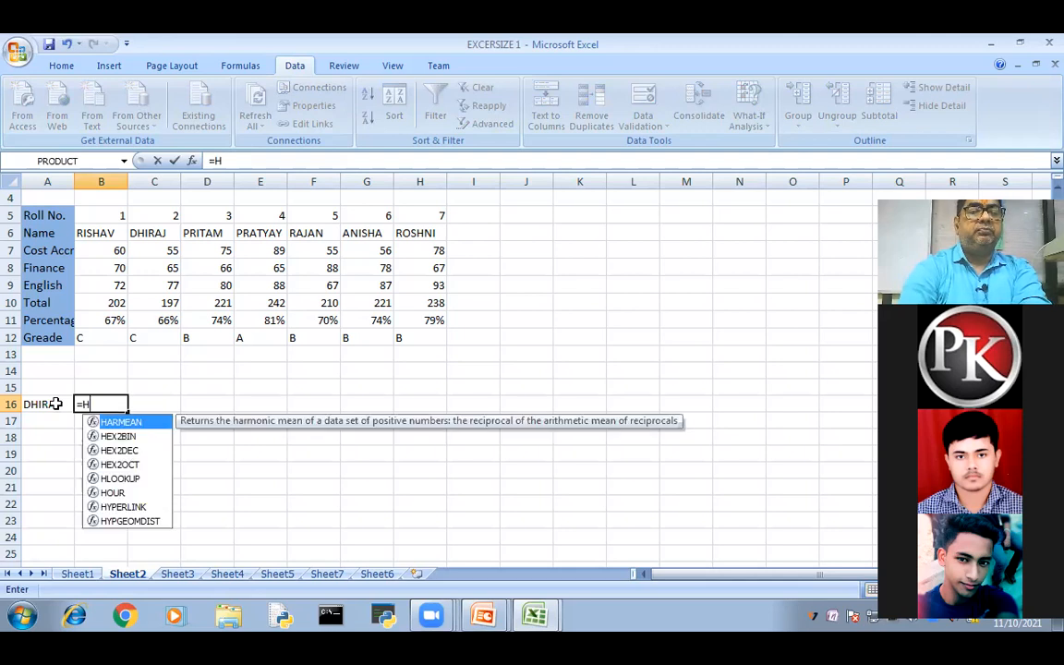
{"action": "type", "text": "L"}
{"action": "key", "text": "Tab"}
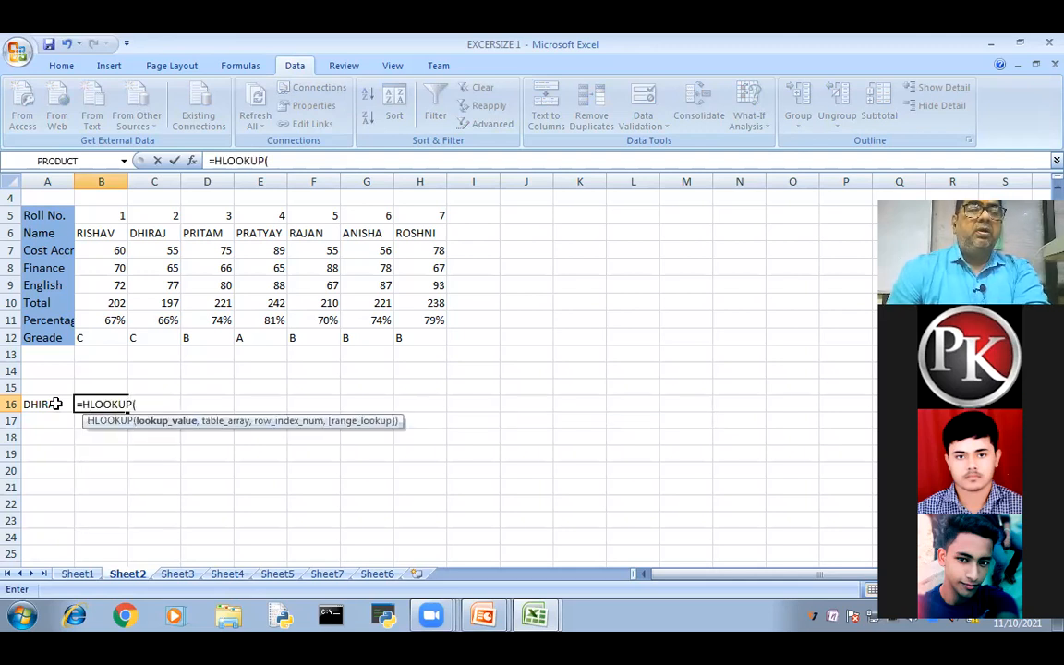
{"action": "left_click", "coordinate": [47, 403]}
{"action": "type", "text": ","}
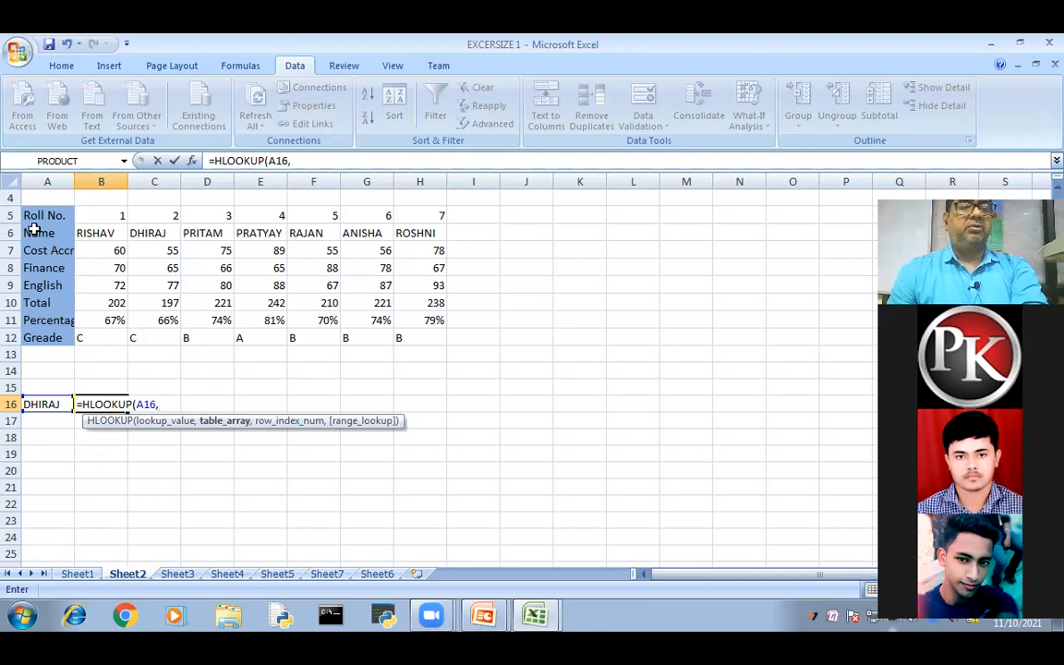
{"action": "left_click_drag", "start_coordinate": [31, 236], "coordinate": [431, 338]}
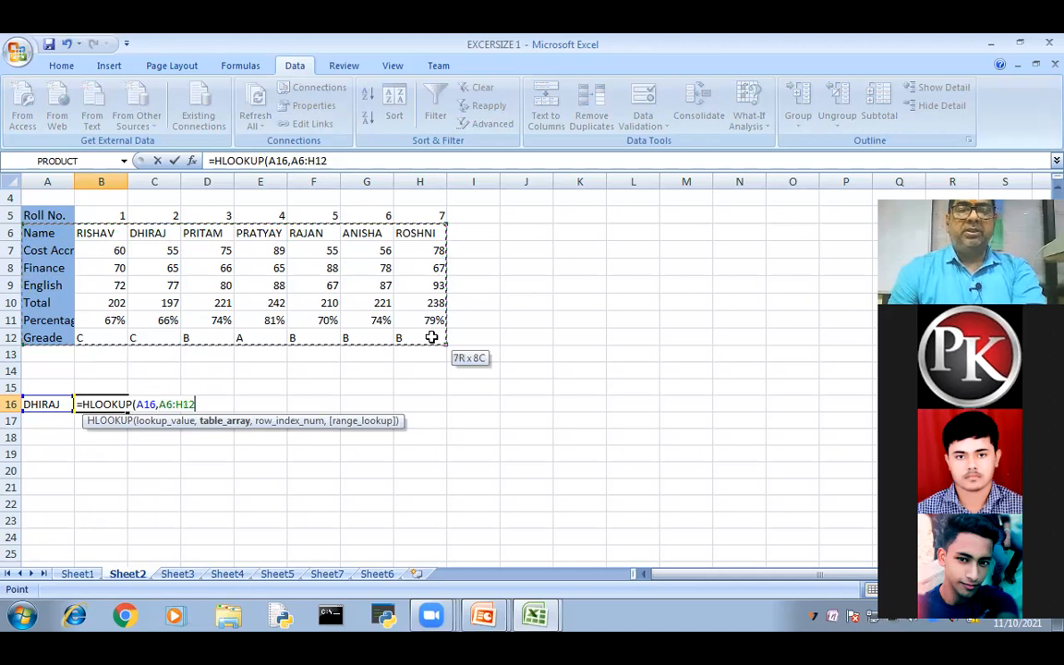
{"action": "left_click_drag", "start_coordinate": [431, 338], "coordinate": [432, 338]}
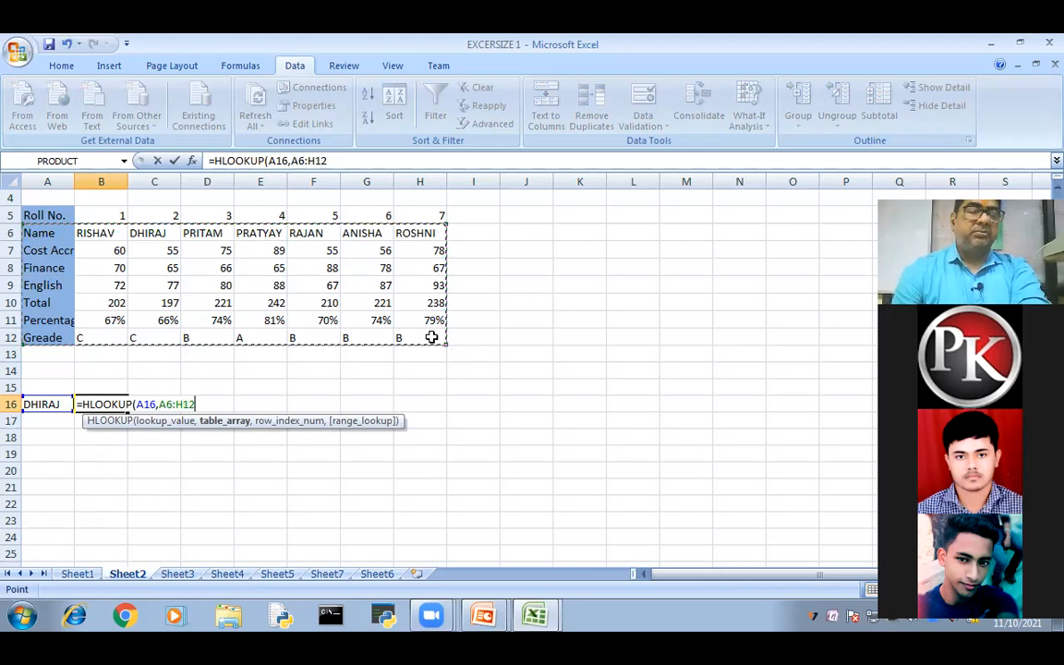
{"action": "type", "text": ","}
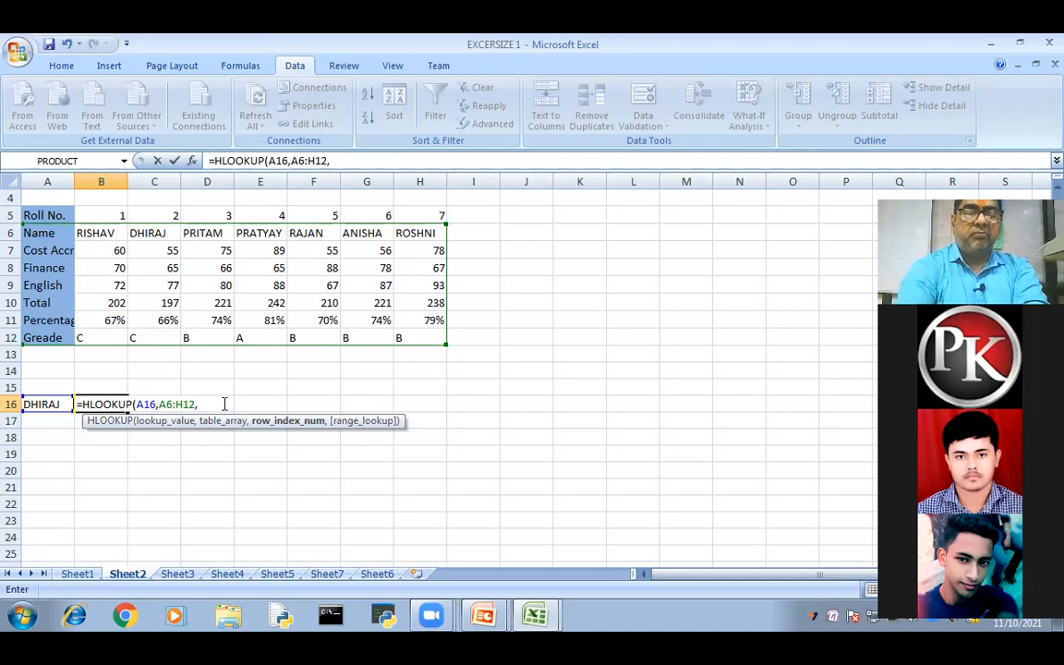
Step: Complete the B16 formula with row index 4 and FALSE for an exact match, and select the student's English mark in C9
{"action": "type", "text": "4"}
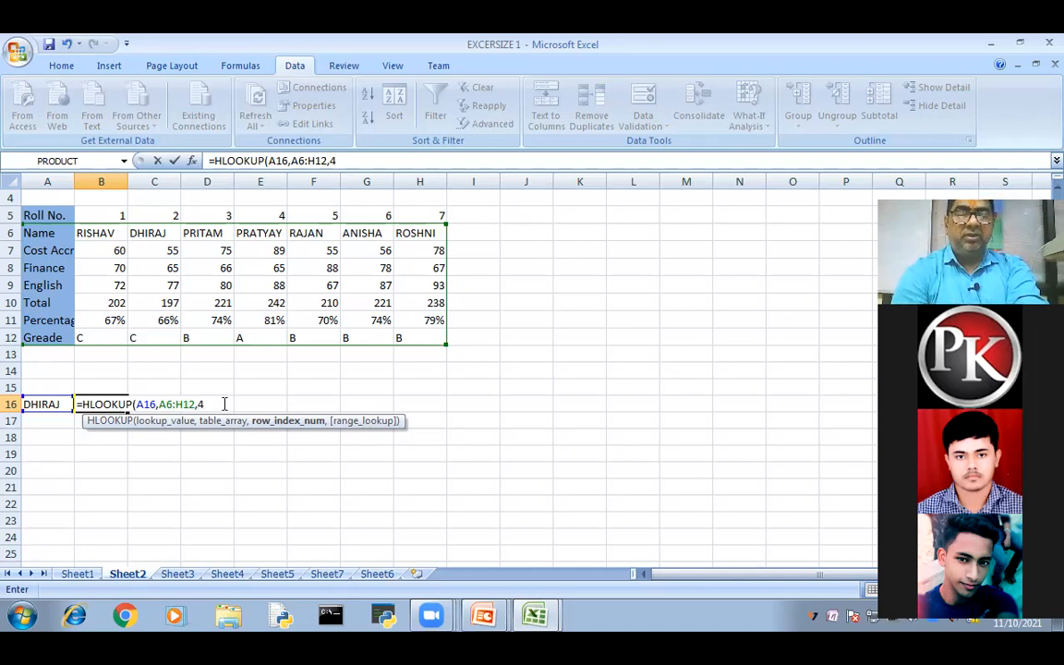
{"action": "type", "text": ","}
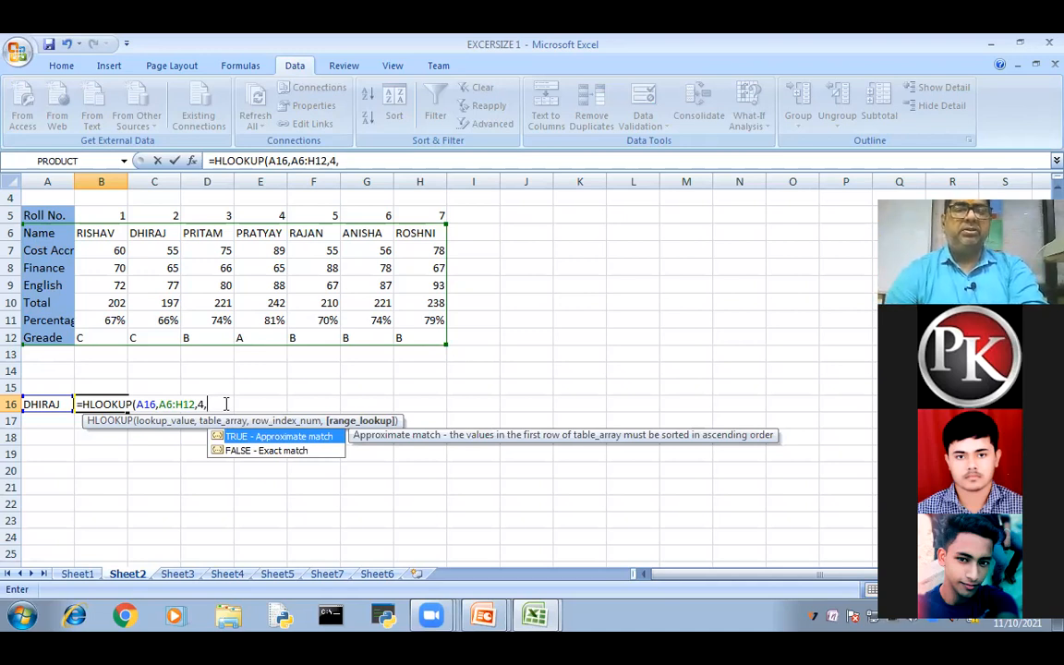
{"action": "type", "text": "FA"}
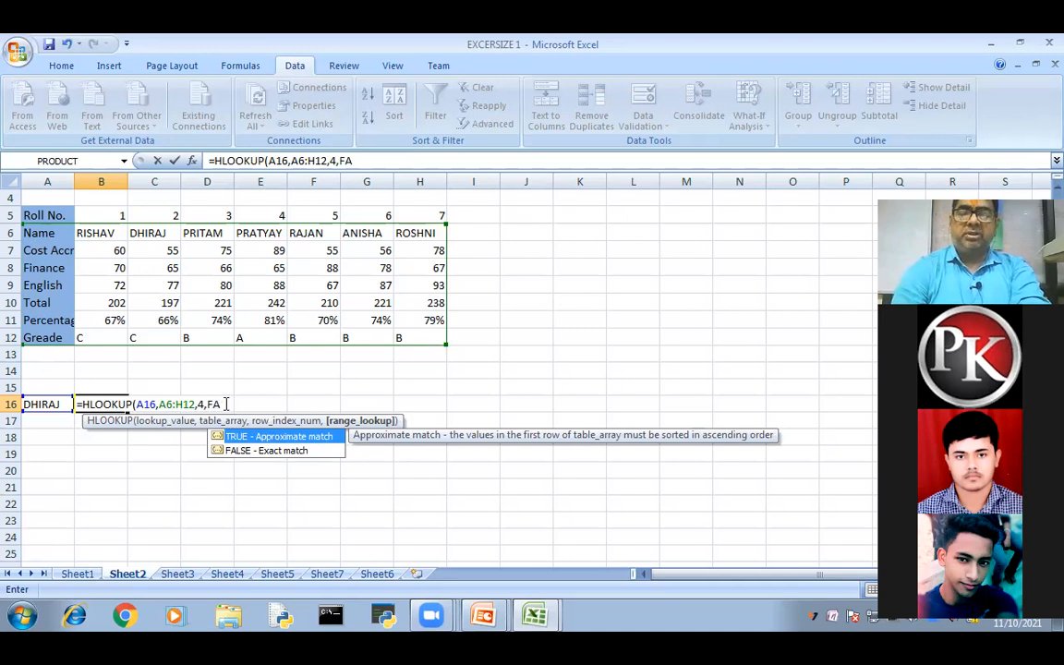
{"action": "key", "text": "Down"}
{"action": "key", "text": "Tab"}
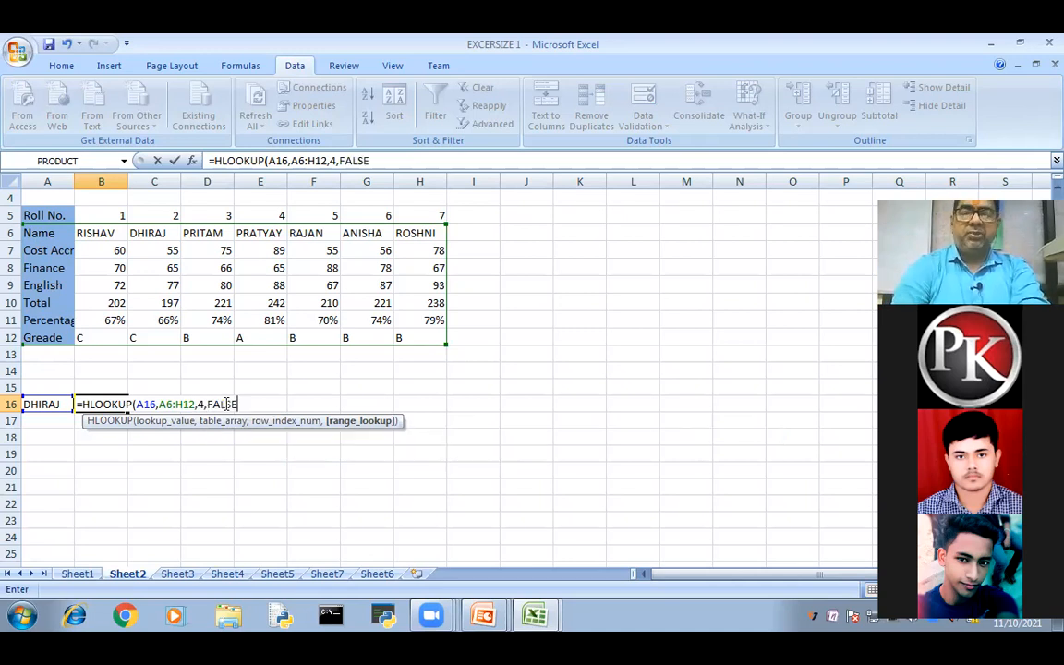
{"action": "type", "text": ")"}
{"action": "key", "text": "Return"}
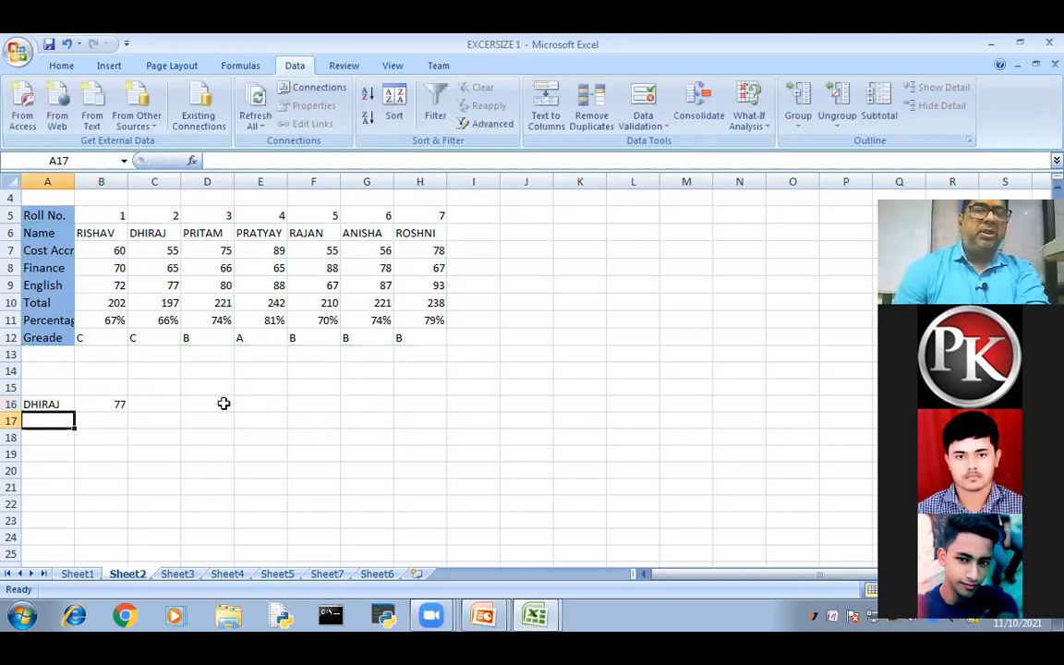
{"action": "left_click", "coordinate": [166, 286]}
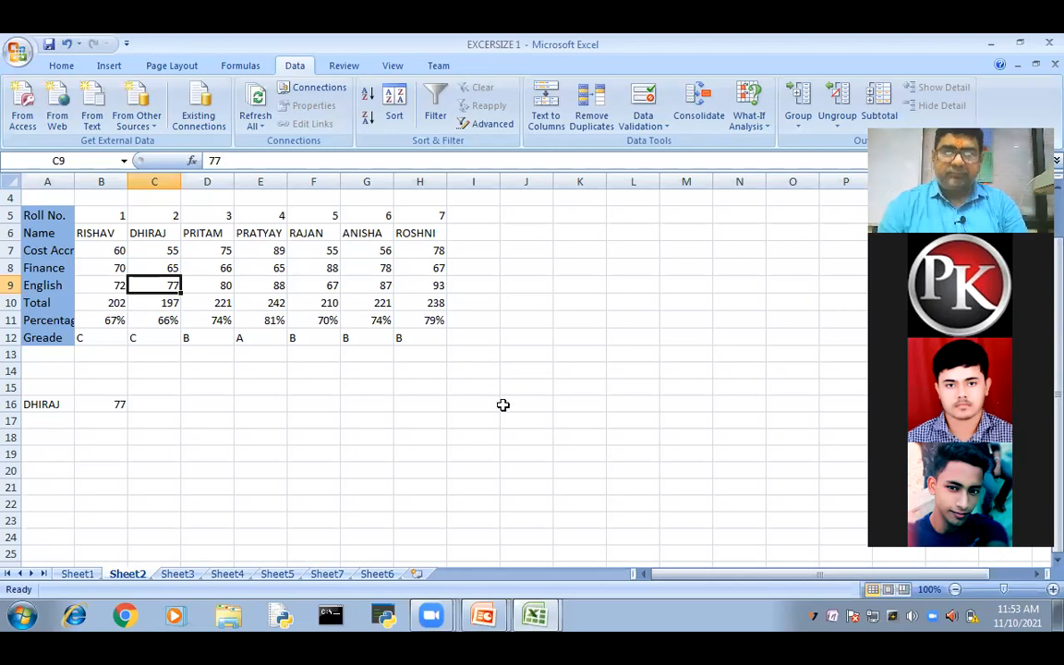
Step: Review the VLOOKUP and range_lookup slides in the PowerPoint slide show and return to the EXCERSIZE 1 workbook in Excel
{"action": "key", "text": "alt+Tab"}
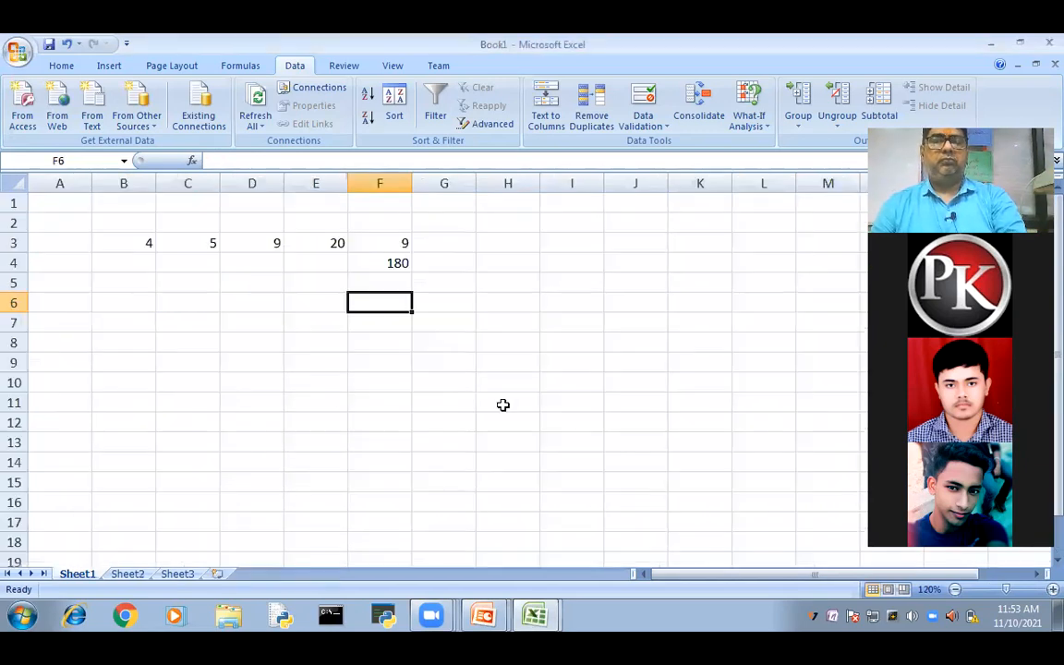
{"action": "key", "text": "alt+Tab"}
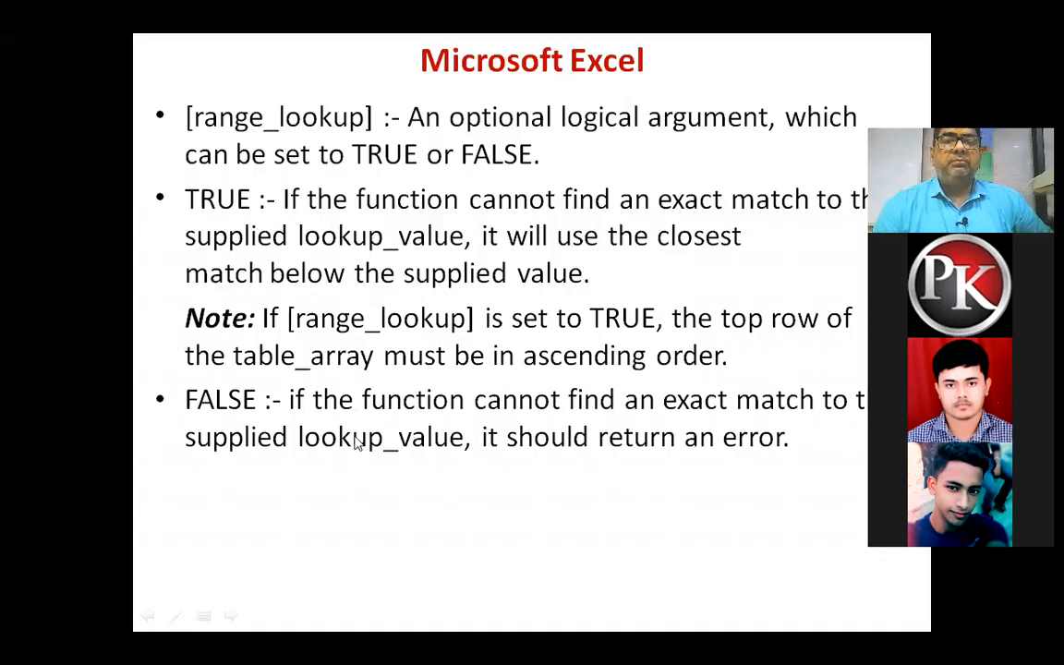
{"action": "key", "text": "Left"}
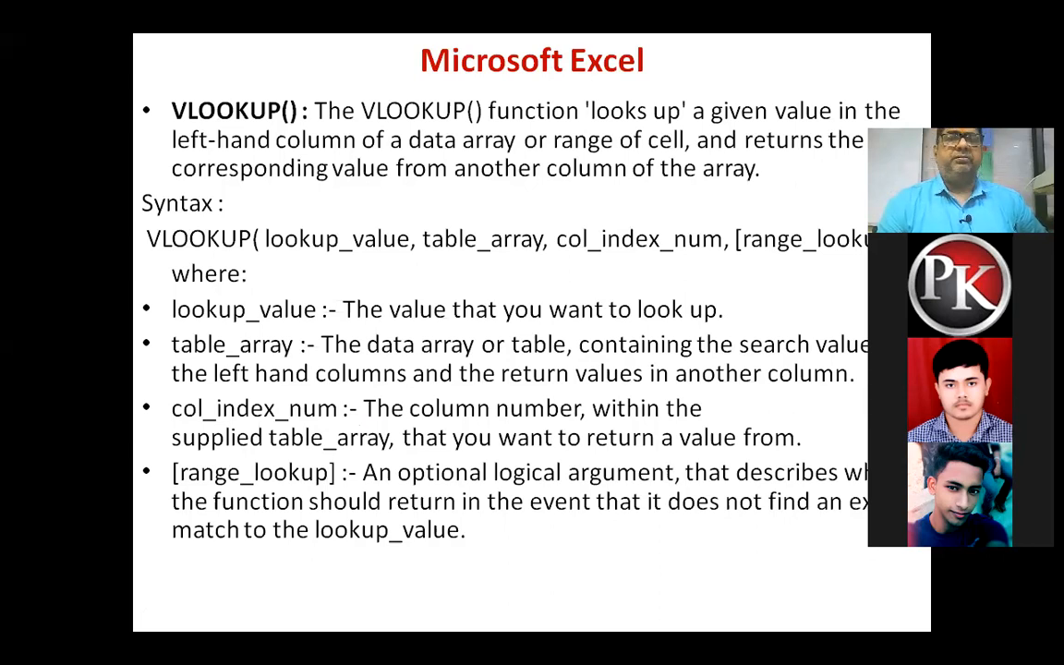
{"action": "key", "text": "Right"}
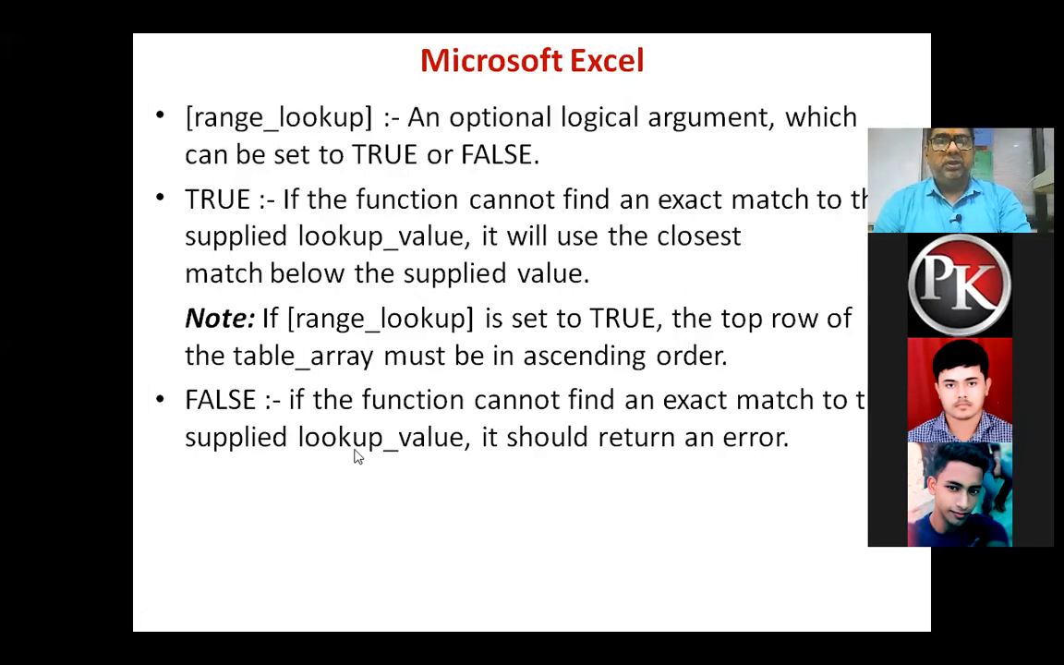
{"action": "key", "text": "alt+Tab"}
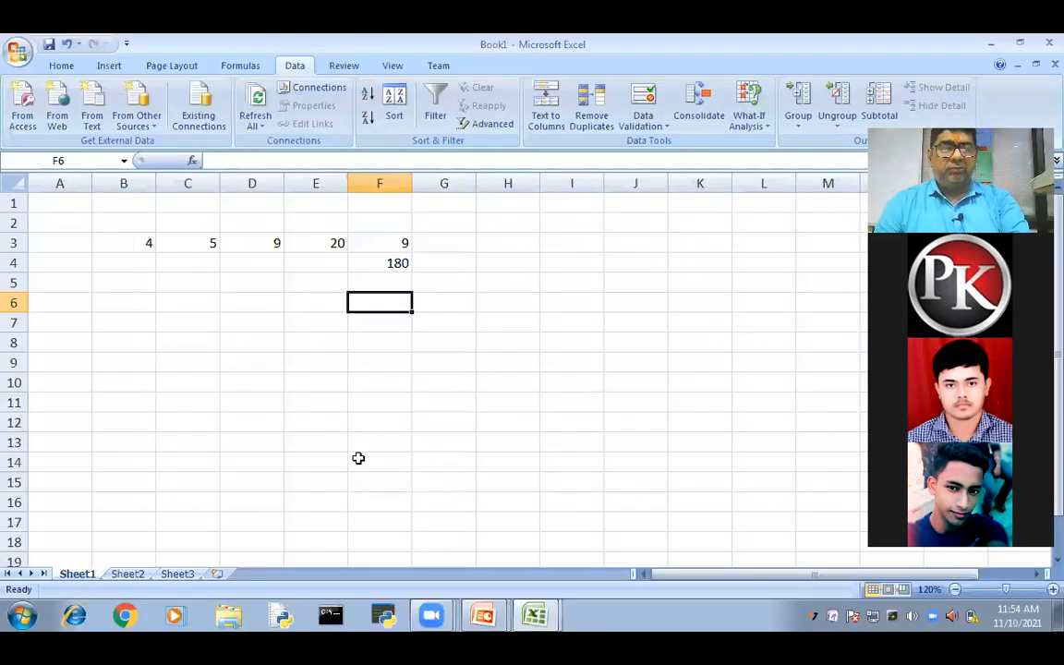
{"action": "key", "text": "alt+Tab"}
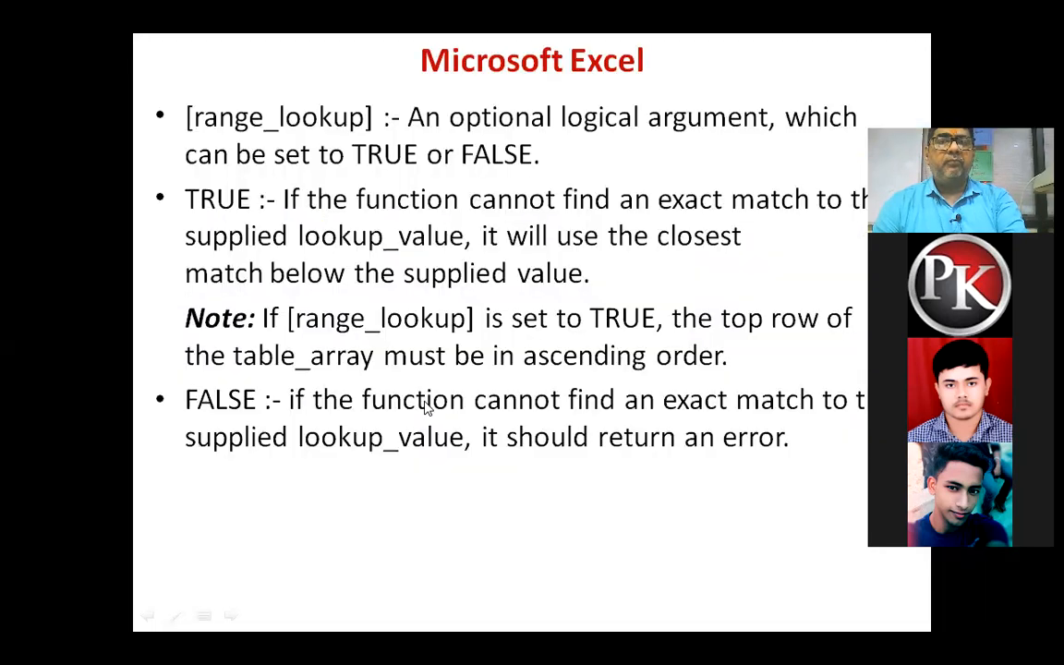
{"action": "key", "text": "alt+Tab"}
{"action": "key", "text": "alt+Tab"}
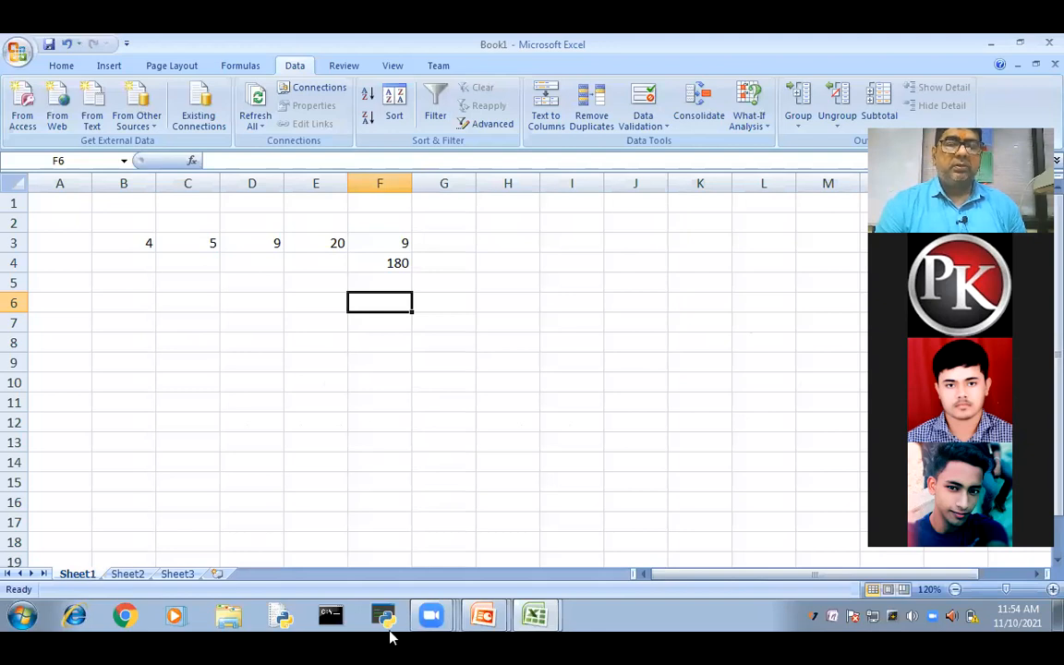
{"action": "left_click", "coordinate": [532, 617]}
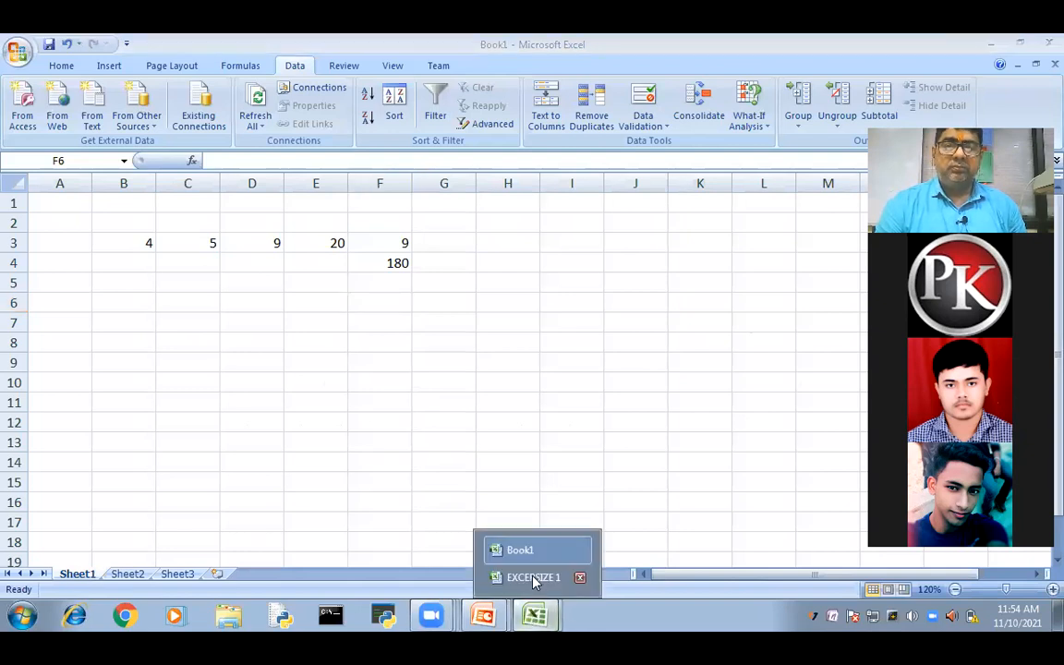
{"action": "left_click", "coordinate": [531, 575]}
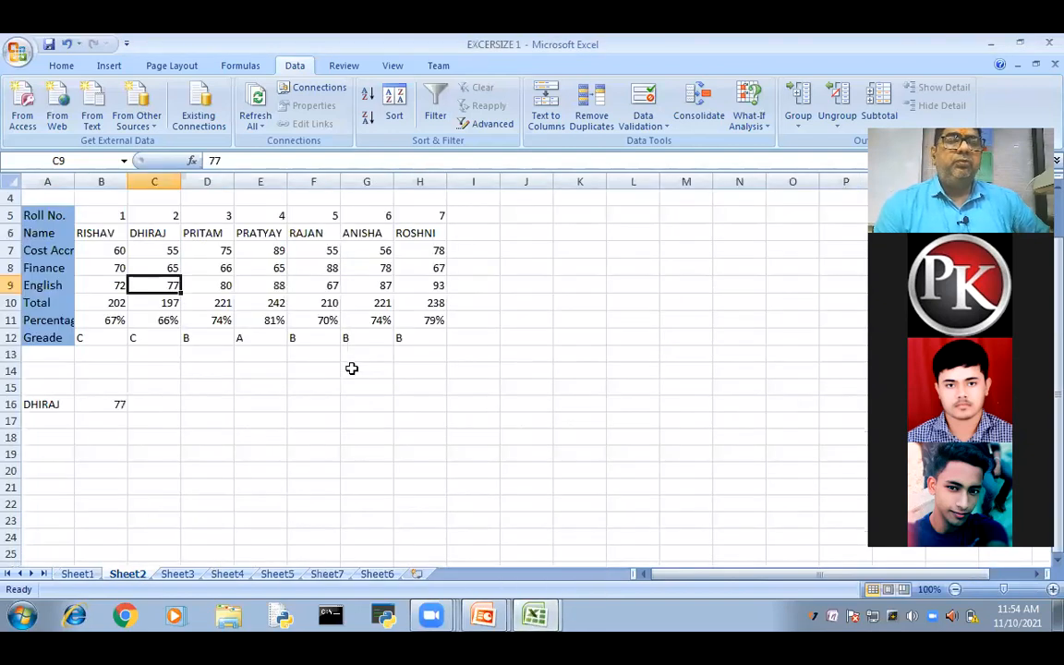
Step: Review the HLOOKUP arguments by selecting the lookup value in A16 and the table range A6:H12
{"action": "left_click", "coordinate": [52, 404]}
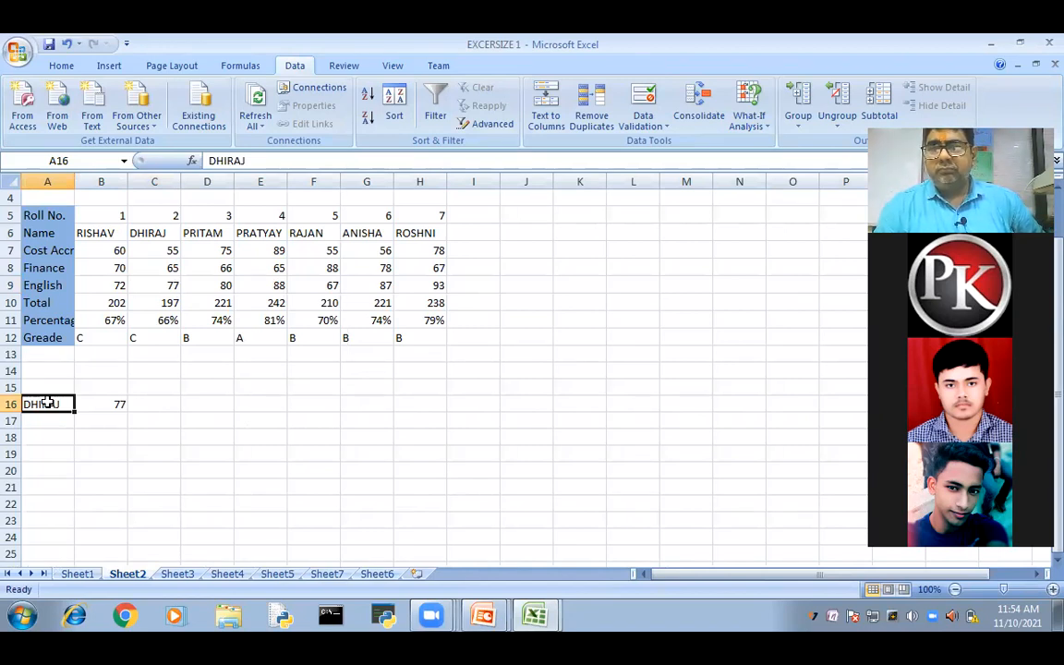
{"action": "left_click", "coordinate": [42, 232]}
{"action": "left_click", "coordinate": [439, 320], "text": "shift"}
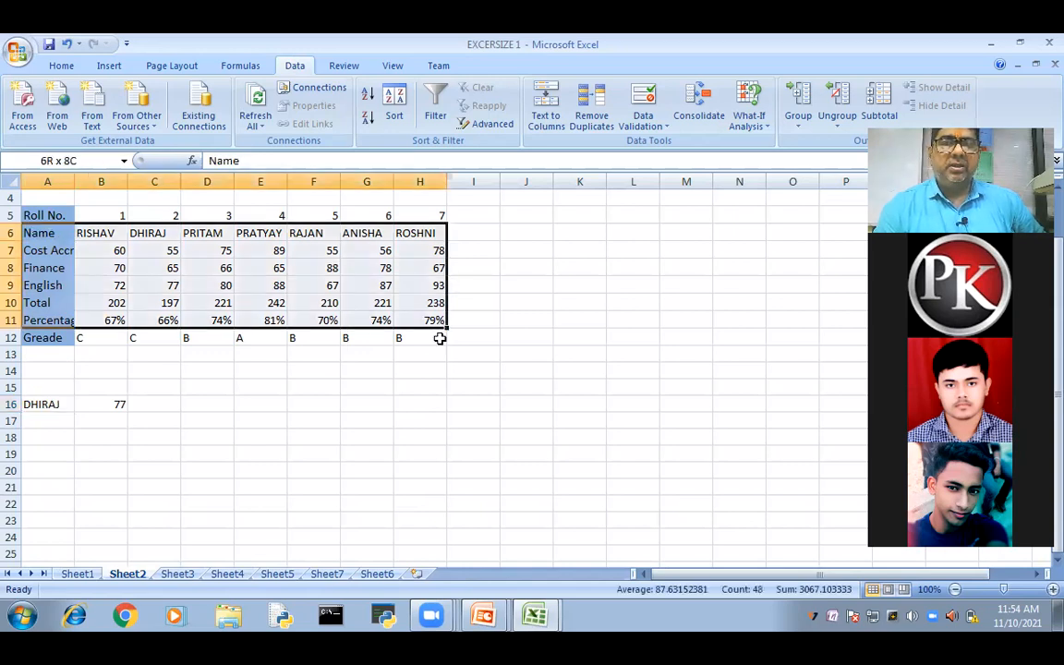
{"action": "left_click", "coordinate": [440, 338], "text": "shift"}
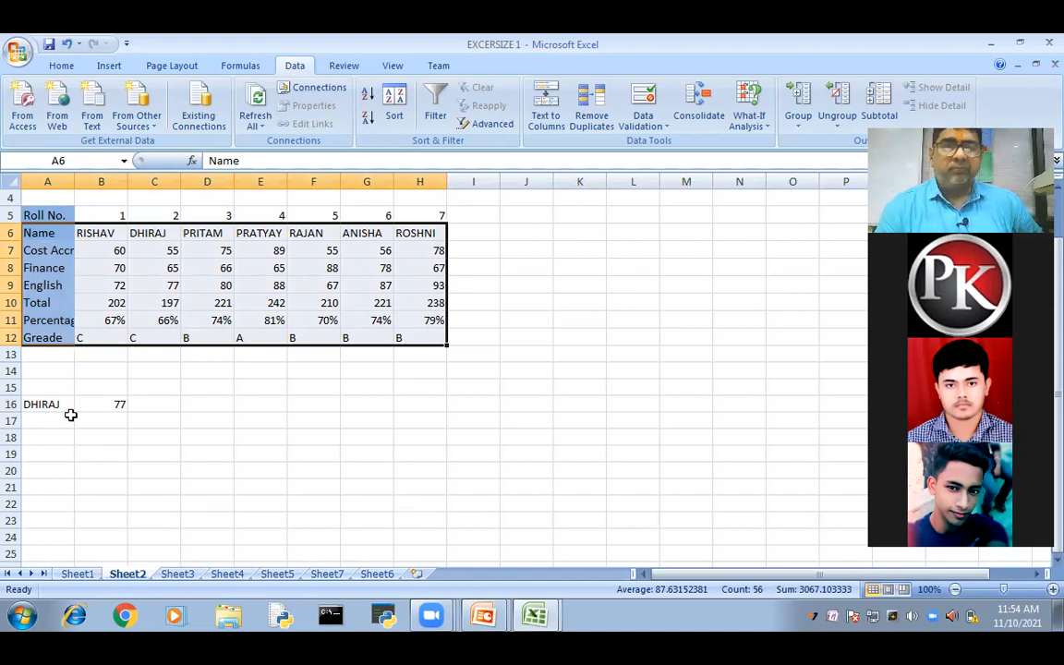
Step: Change the table array of the HLOOKUP formula in B16 to A5:H12, so it starts at the Roll No. row
{"action": "left_click", "coordinate": [105, 404]}
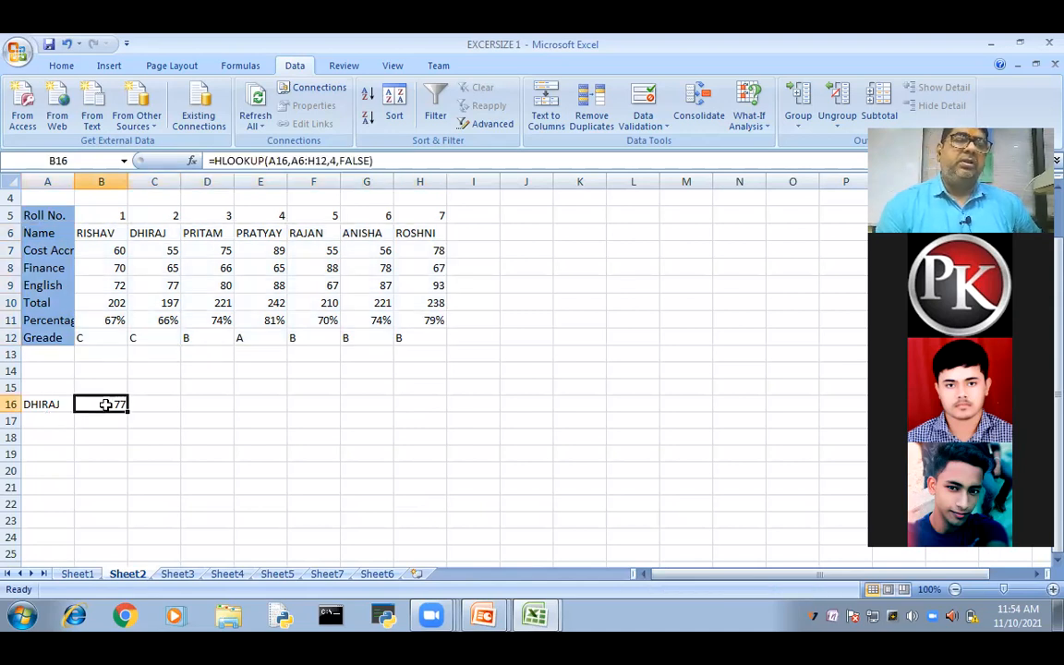
{"action": "double_click", "coordinate": [106, 404]}
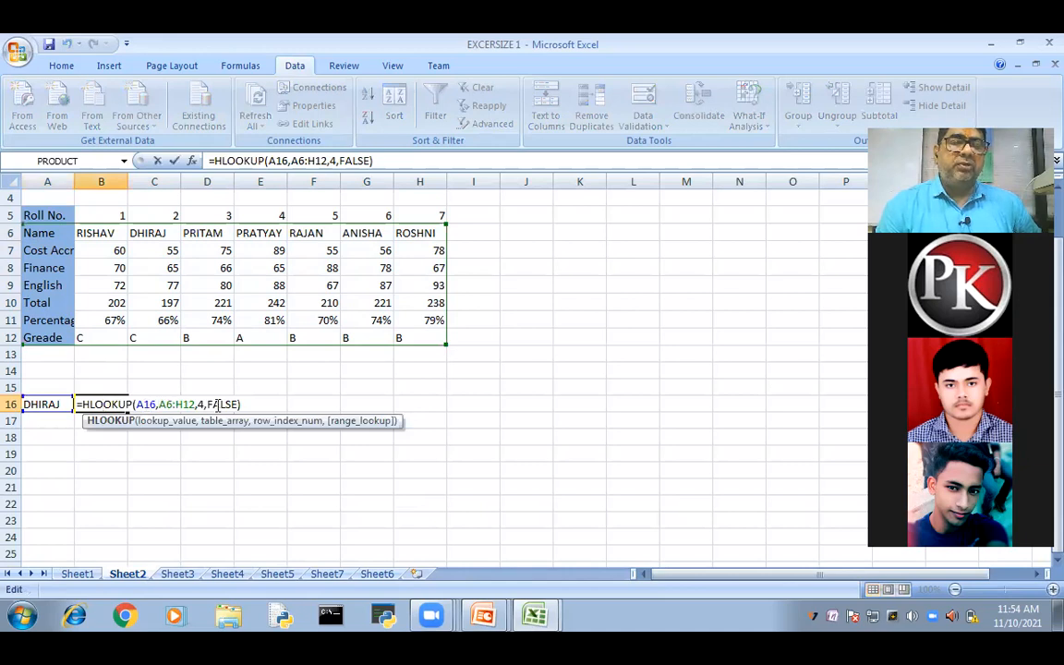
{"action": "left_click", "coordinate": [192, 402]}
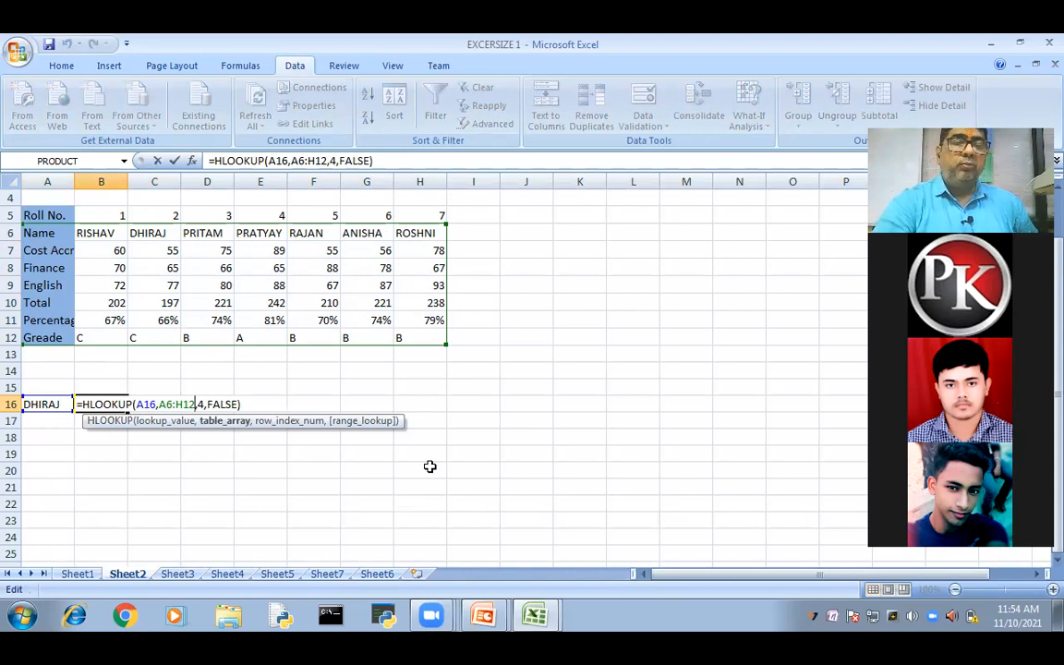
{"action": "key", "text": "BackSpace"}
{"action": "key", "text": "BackSpace"}
{"action": "key", "text": "BackSpace"}
{"action": "key", "text": "BackSpace"}
{"action": "key", "text": "BackSpace"}
{"action": "key", "text": "BackSpace"}
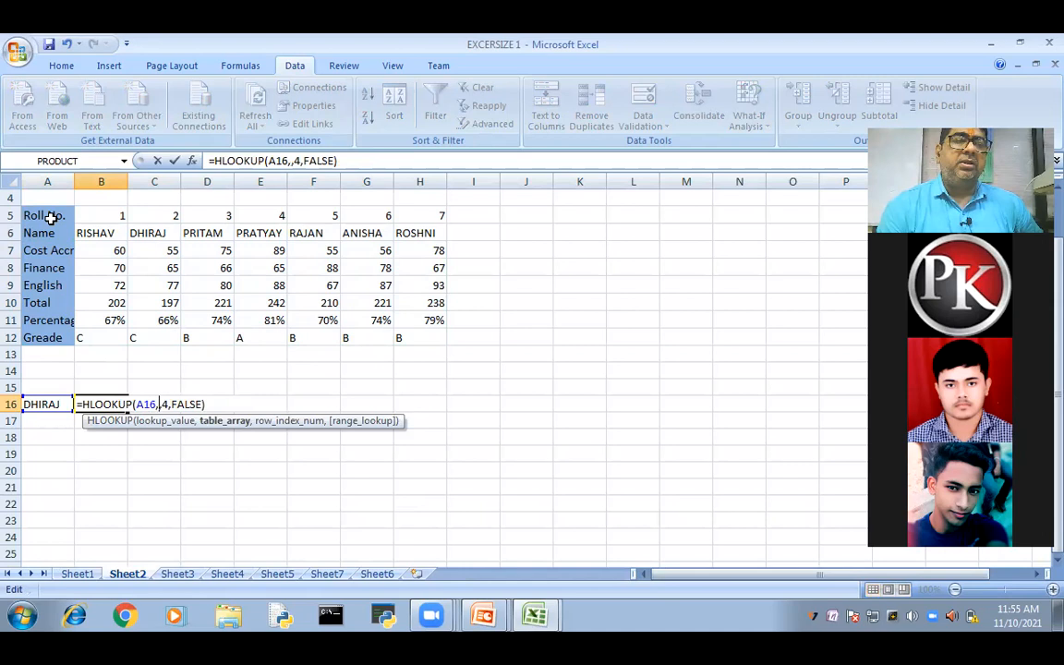
{"action": "left_click_drag", "start_coordinate": [32, 215], "coordinate": [432, 346]}
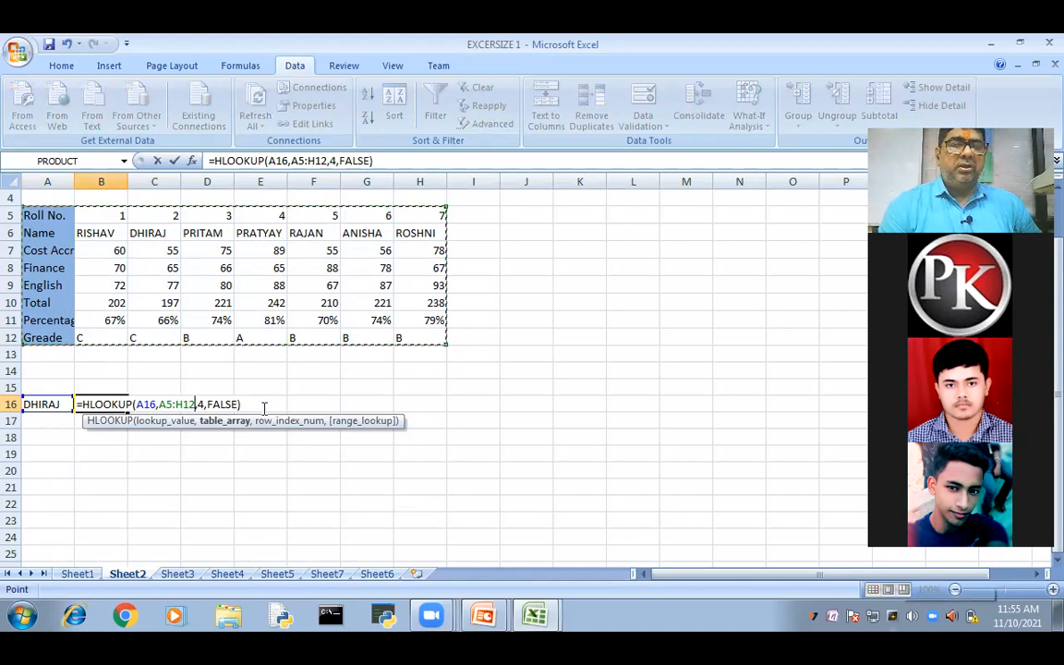
{"action": "key", "text": "Return"}
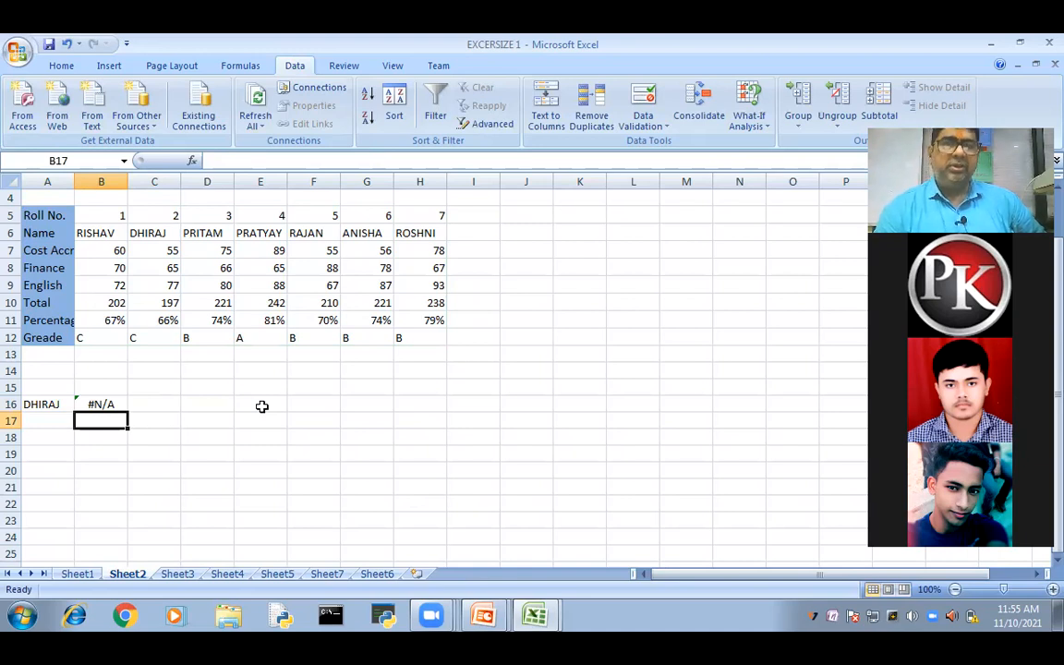
Step: Compare the range A6:H12, starting at the Name row, with the table array used in B16's HLOOKUP formula
{"action": "left_click_drag", "start_coordinate": [312, 385], "coordinate": [793, 500]}
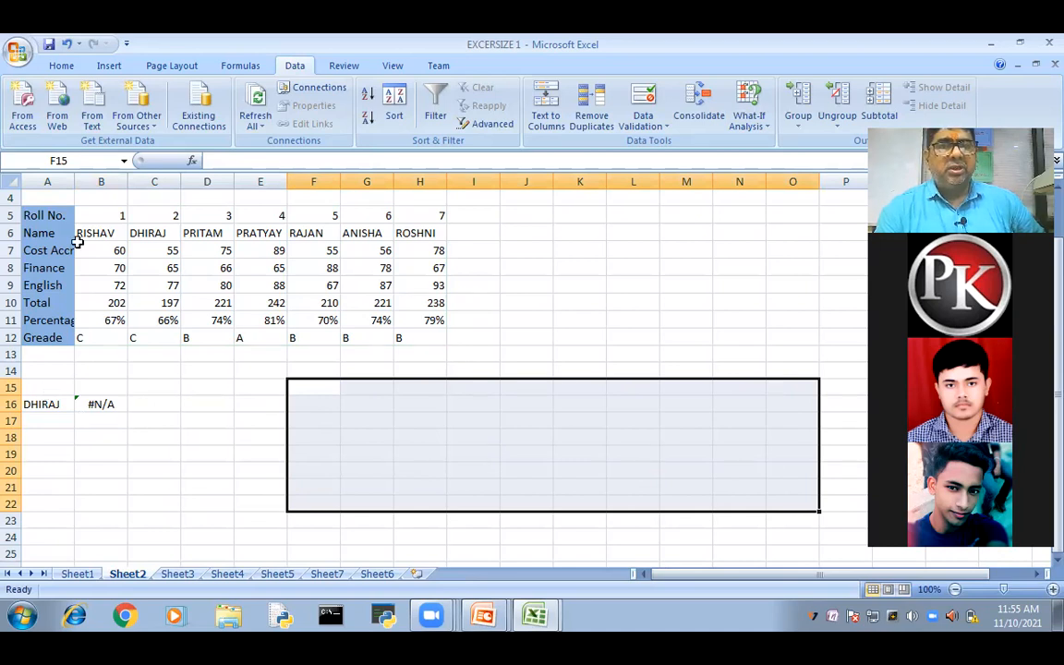
{"action": "left_click_drag", "start_coordinate": [35, 236], "coordinate": [429, 268]}
{"action": "left_click_drag", "start_coordinate": [434, 355], "coordinate": [430, 342]}
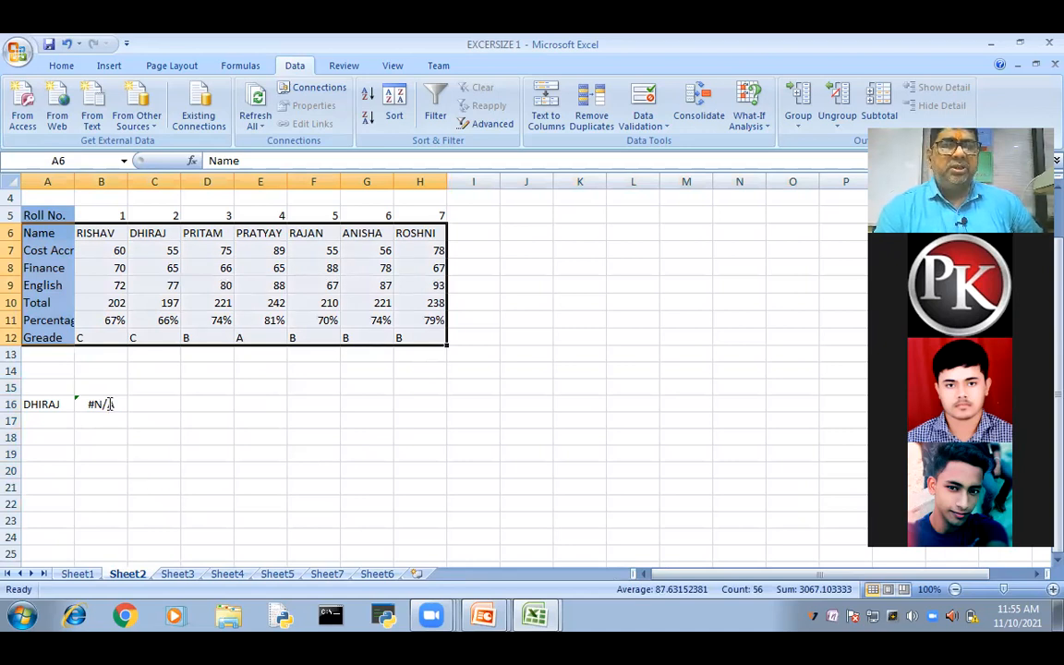
{"action": "double_click", "coordinate": [101, 404]}
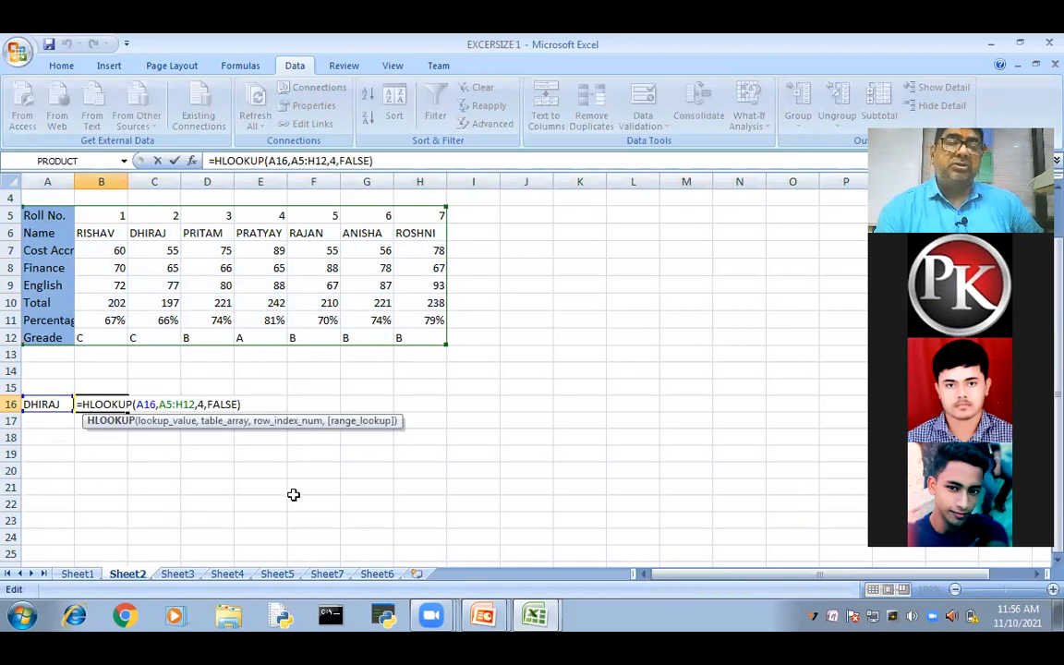
{"action": "left_click", "coordinate": [260, 403]}
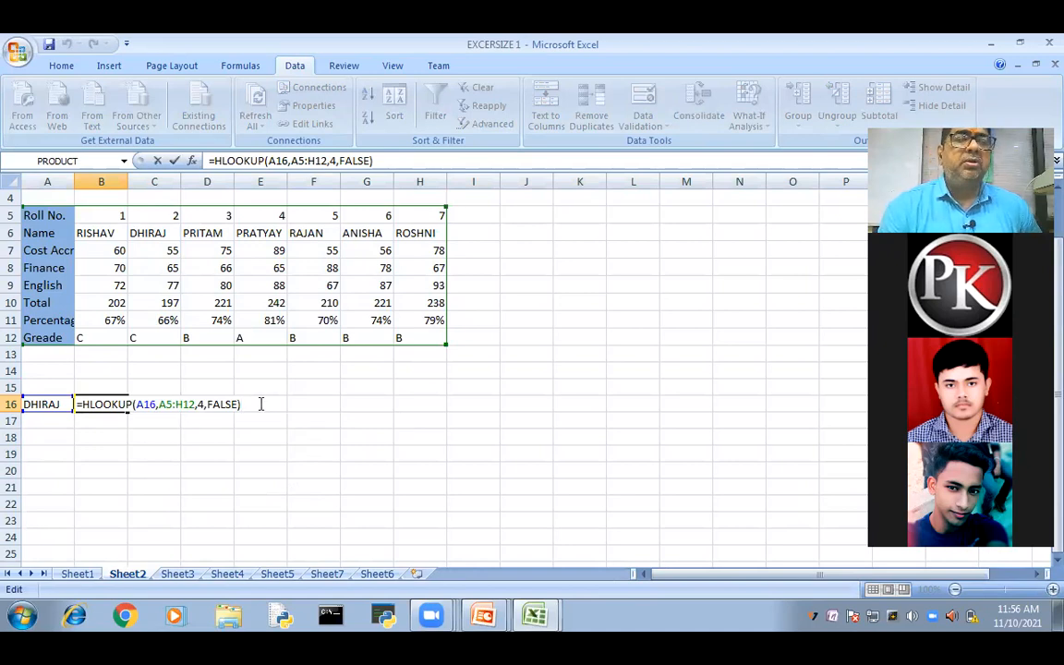
{"action": "key", "text": "Return"}
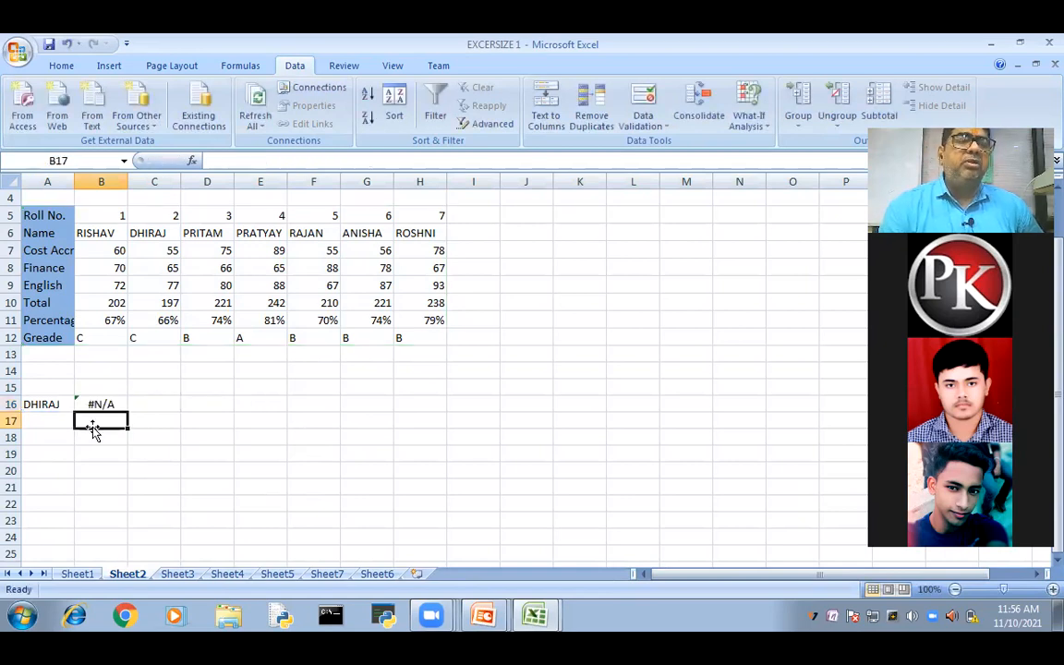
Step: Replace the lookup value in A16 with the roll number 2
{"action": "left_click", "coordinate": [48, 403]}
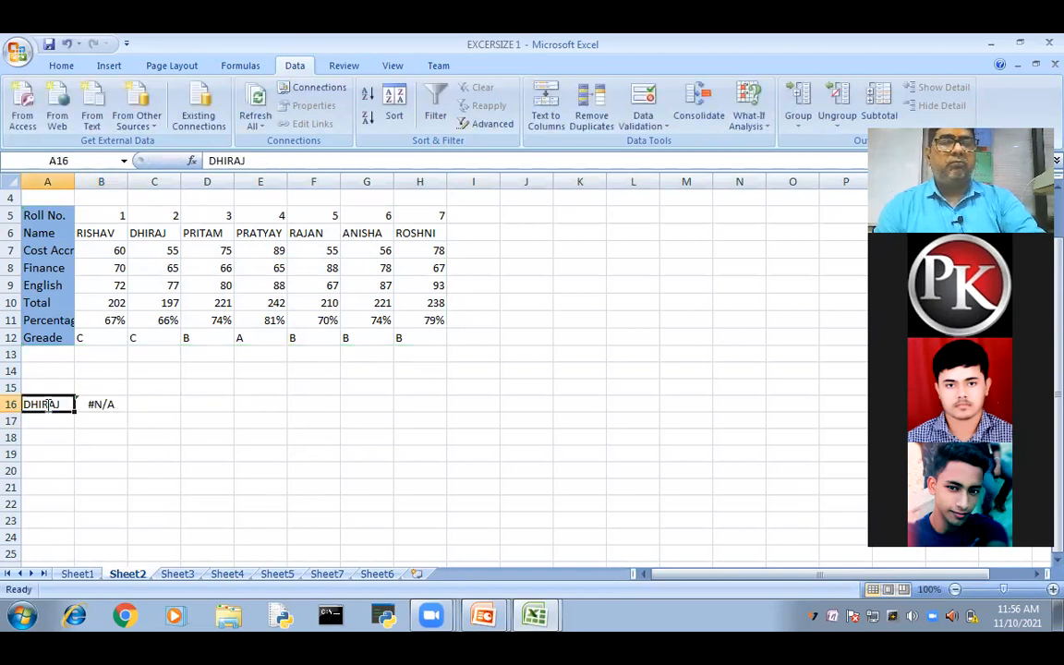
{"action": "type", "text": "2"}
{"action": "key", "text": "Return"}
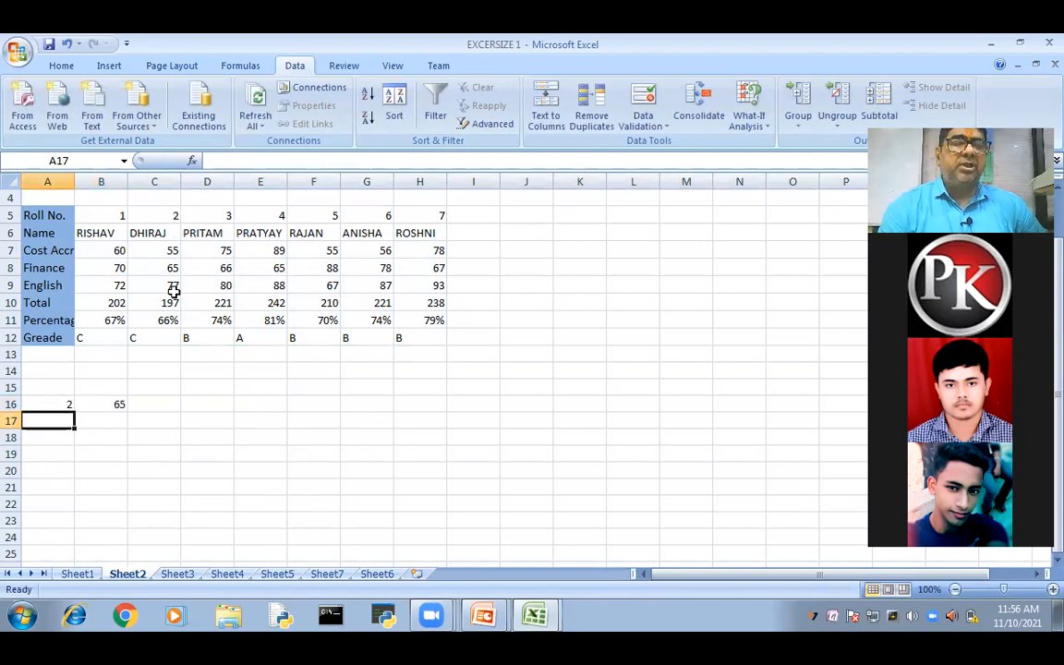
Step: Trace the HLOOKUP row index from the Roll No. row down to the Finance mark in the column for roll number 2
{"action": "left_click", "coordinate": [123, 218]}
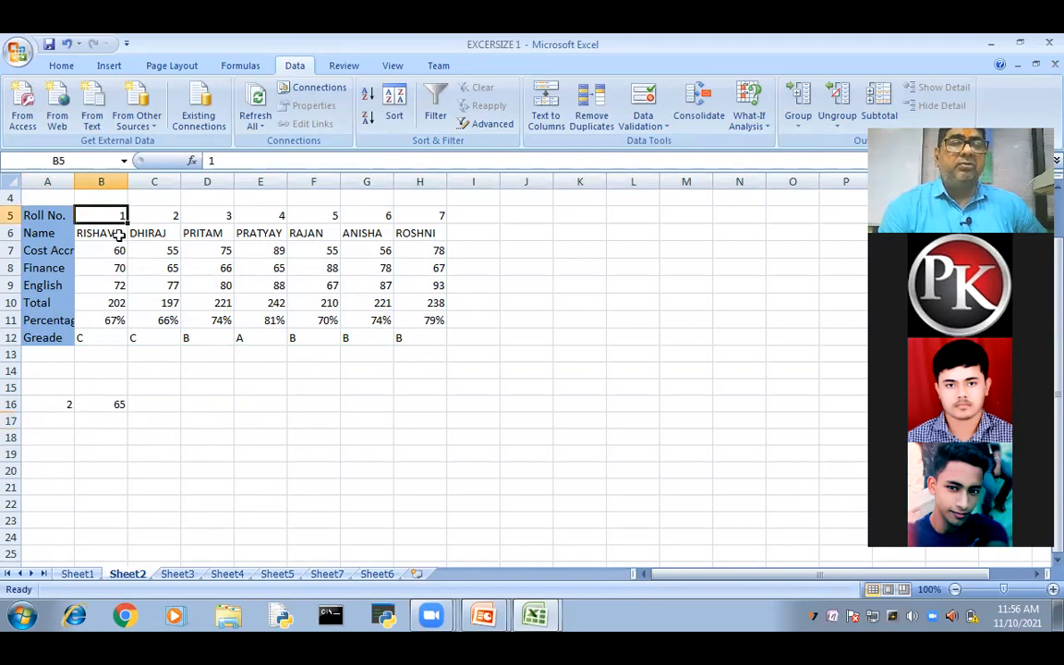
{"action": "key", "text": "Return"}
{"action": "key", "text": "Return"}
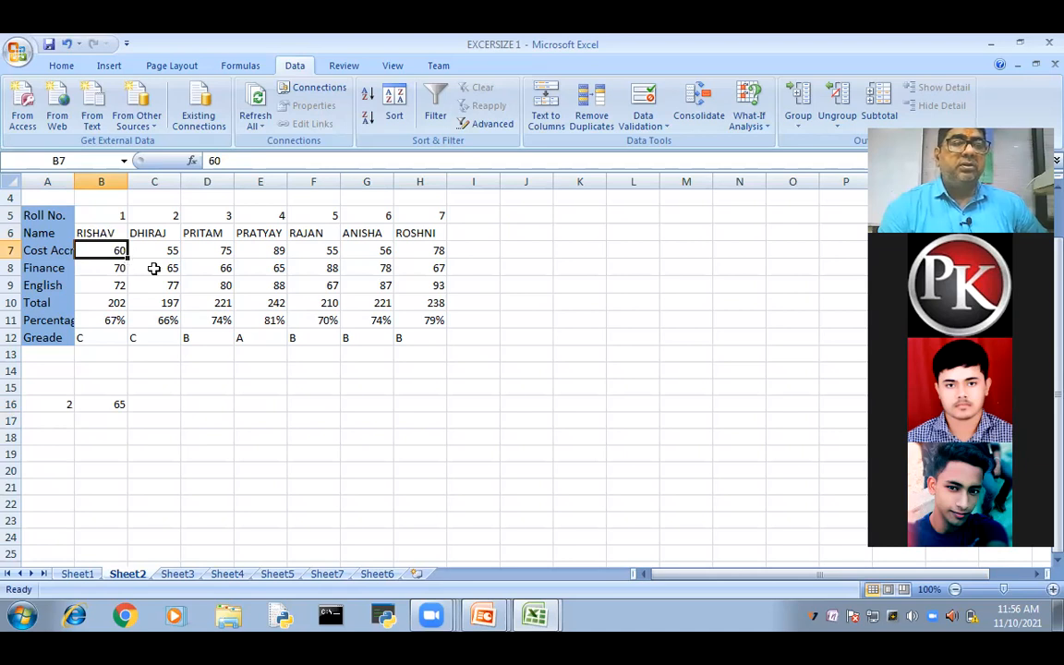
{"action": "left_click", "coordinate": [155, 267]}
{"action": "left_click", "coordinate": [167, 215]}
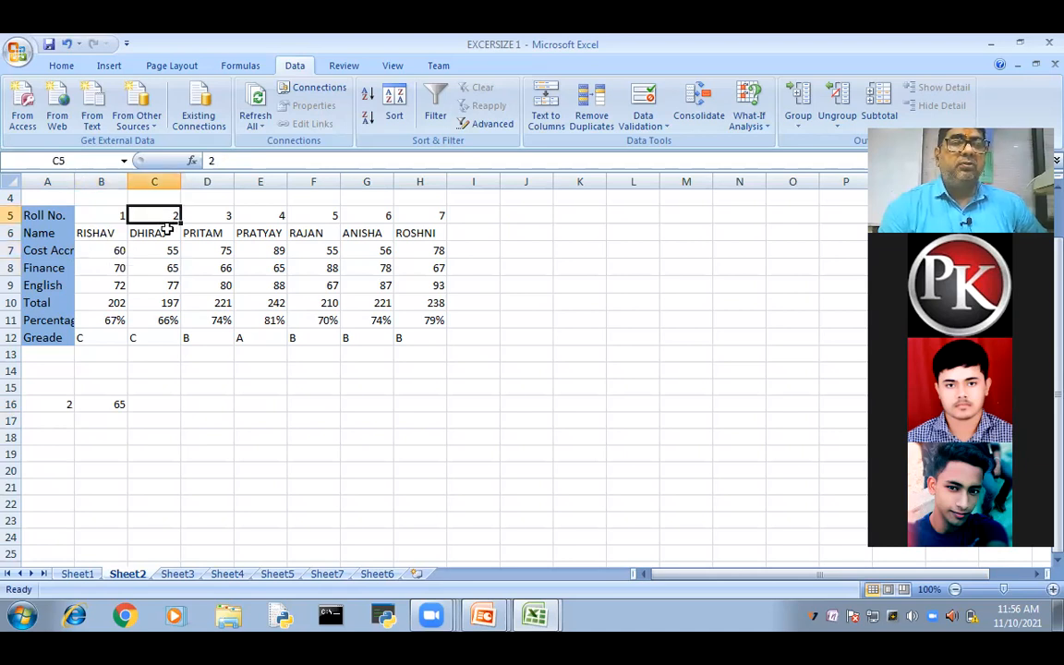
{"action": "left_click", "coordinate": [171, 257]}
{"action": "key", "text": "Down"}
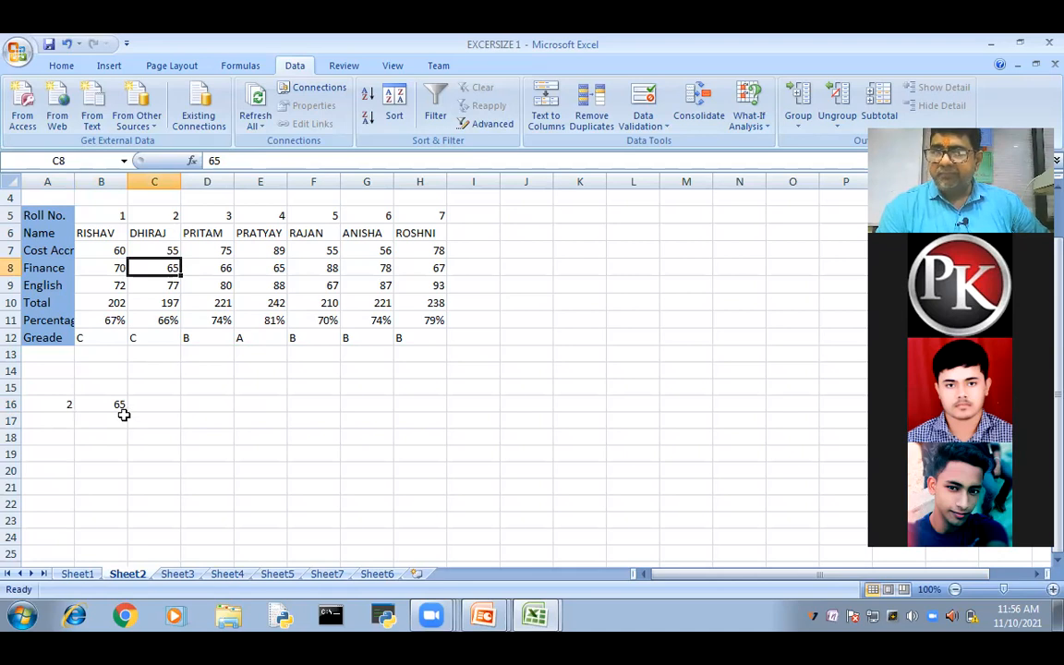
Step: Replace the lookup value in A16 with the student name shown in C6
{"action": "left_click", "coordinate": [53, 405]}
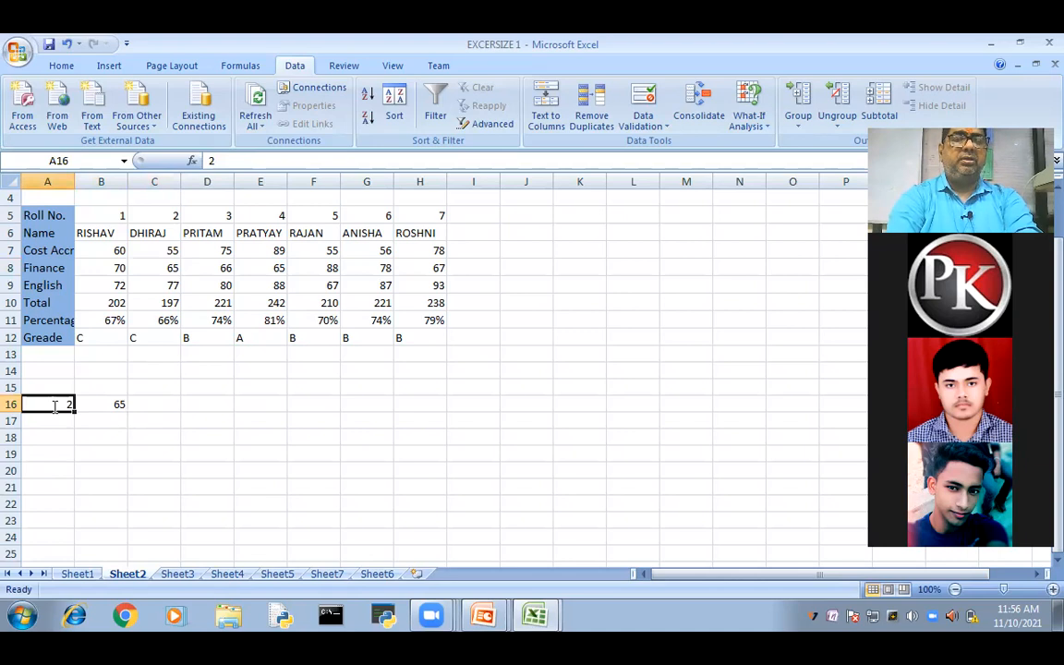
{"action": "type", "text": "DHIRAJ"}
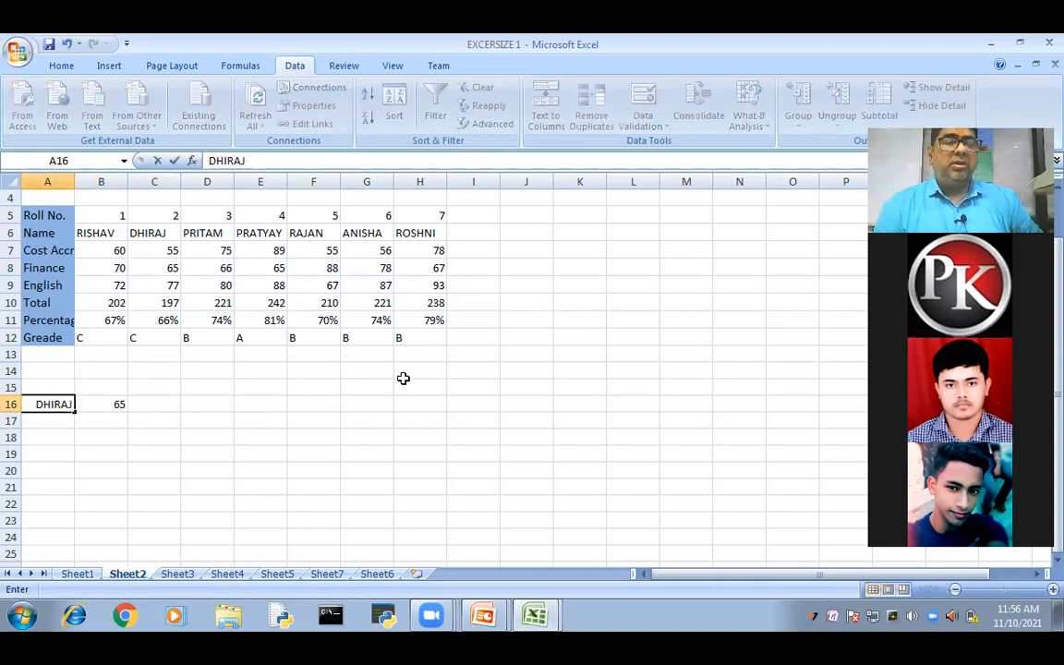
{"action": "left_click", "coordinate": [387, 459]}
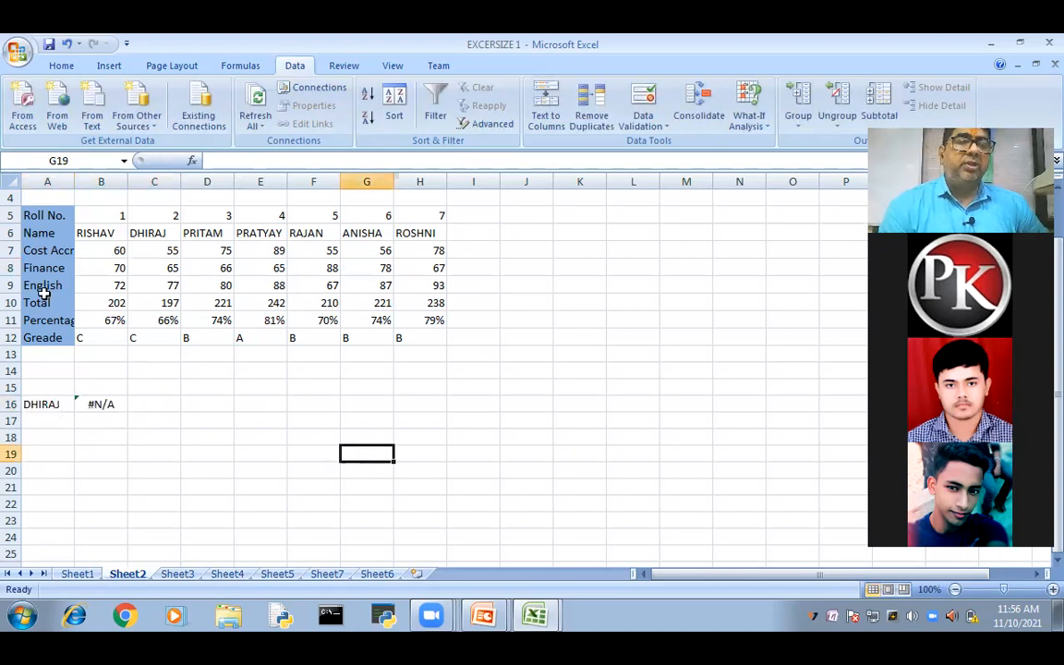
Step: Change the table array of the HLOOKUP formula in B16 to A6:H12, so it starts at the Name row
{"action": "left_click", "coordinate": [115, 404]}
{"action": "key", "text": "F2"}
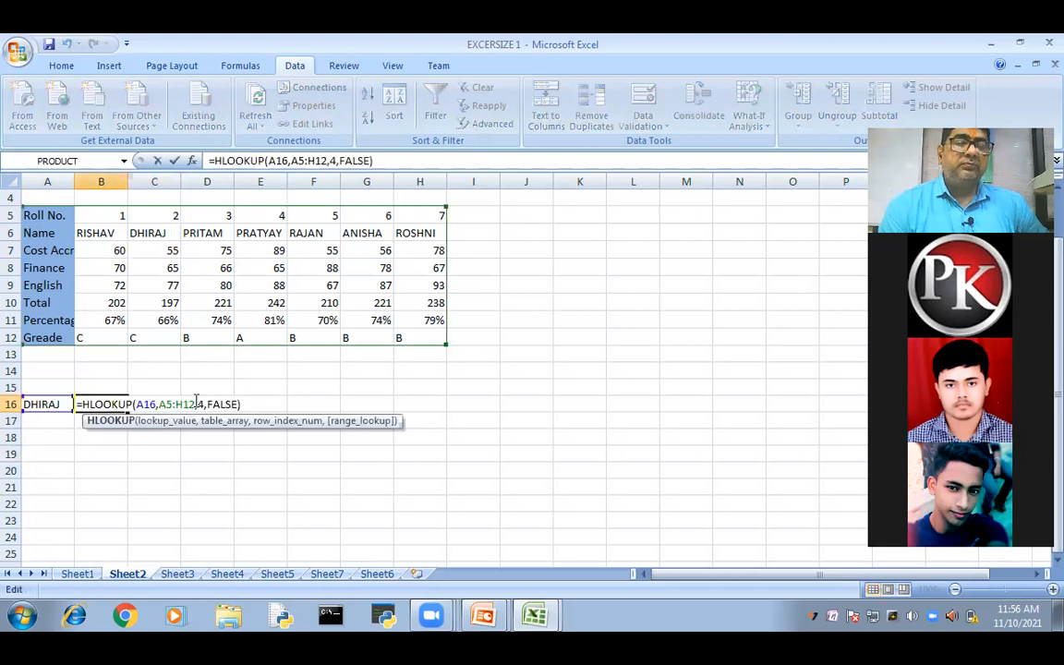
{"action": "double_click", "coordinate": [192, 404]}
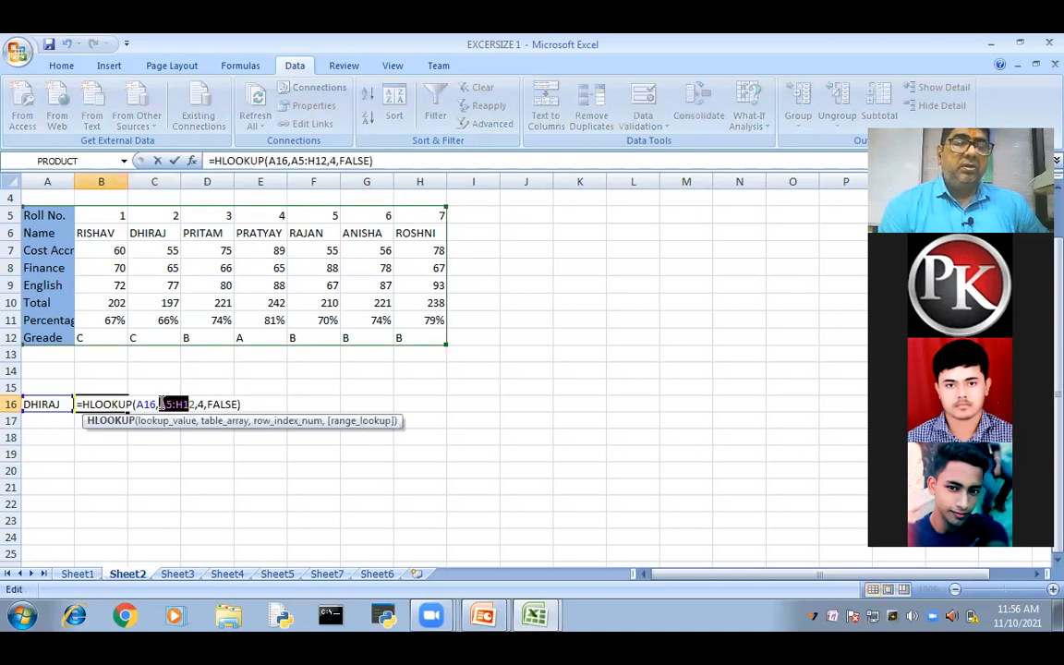
{"action": "left_click_drag", "start_coordinate": [195, 403], "coordinate": [160, 402]}
{"action": "left_click_drag", "start_coordinate": [39, 237], "coordinate": [420, 287]}
{"action": "left_click_drag", "start_coordinate": [413, 336], "coordinate": [413, 336]}
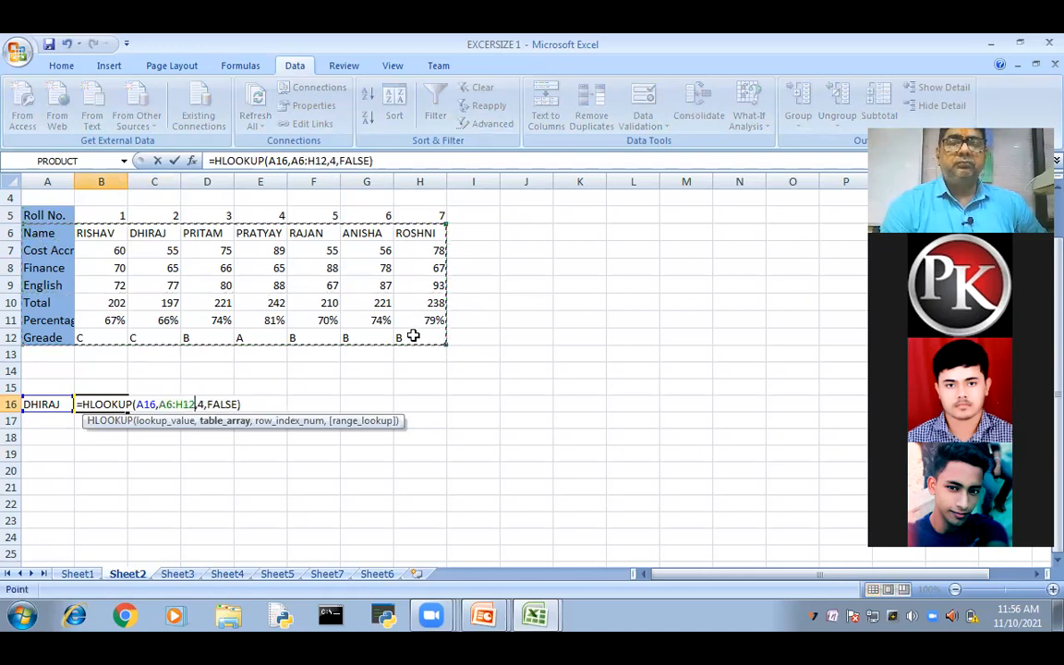
{"action": "key", "text": "Return"}
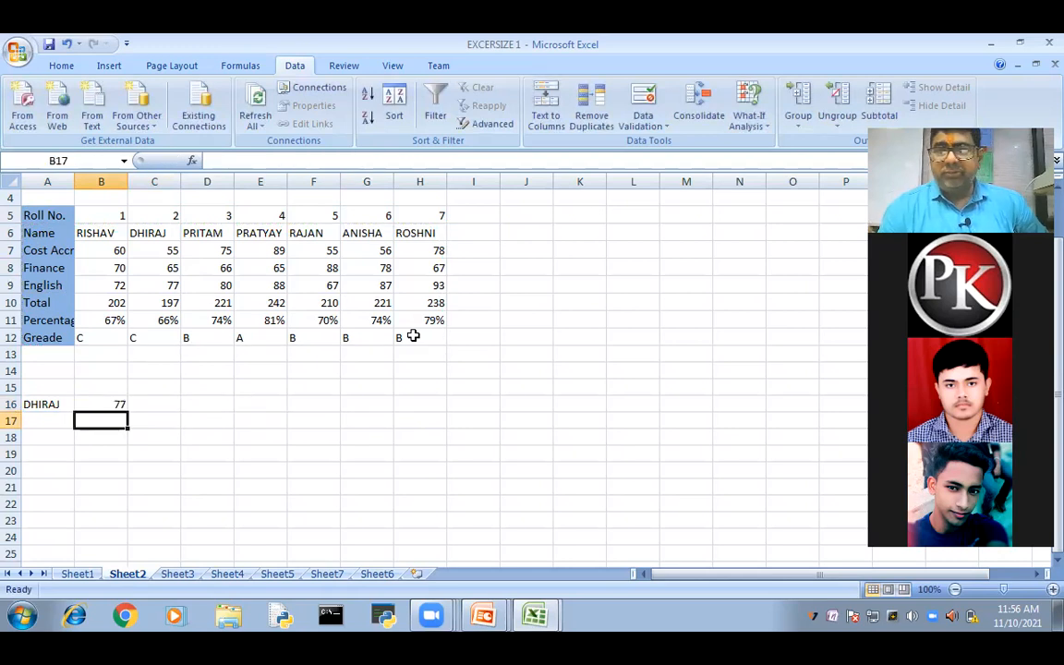
Step: Review the range_lookup and VLOOKUP slides in the PowerPoint slide show and return to the EXCERSIZE 1 workbook in Excel
{"action": "key", "text": "alt+Tab"}
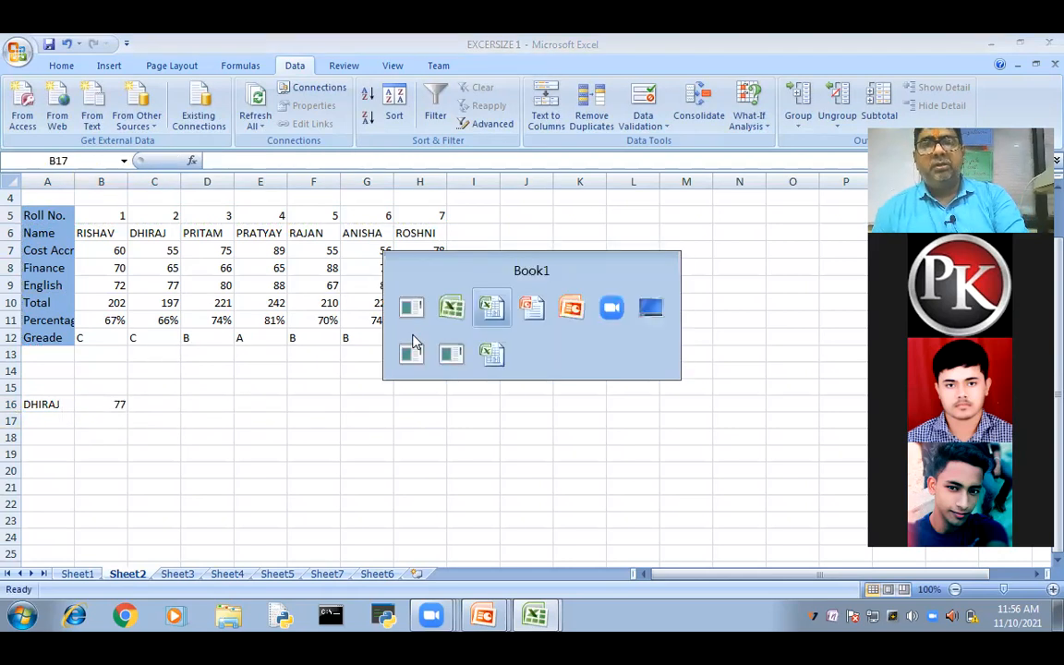
{"action": "left_click", "coordinate": [413, 349]}
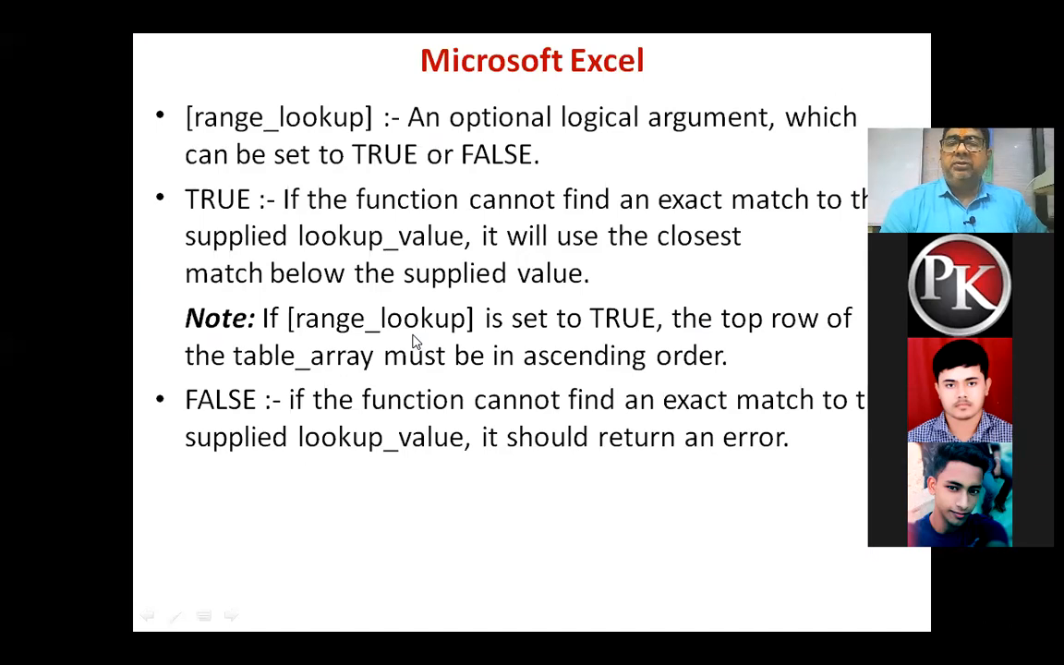
{"action": "key", "text": "Left"}
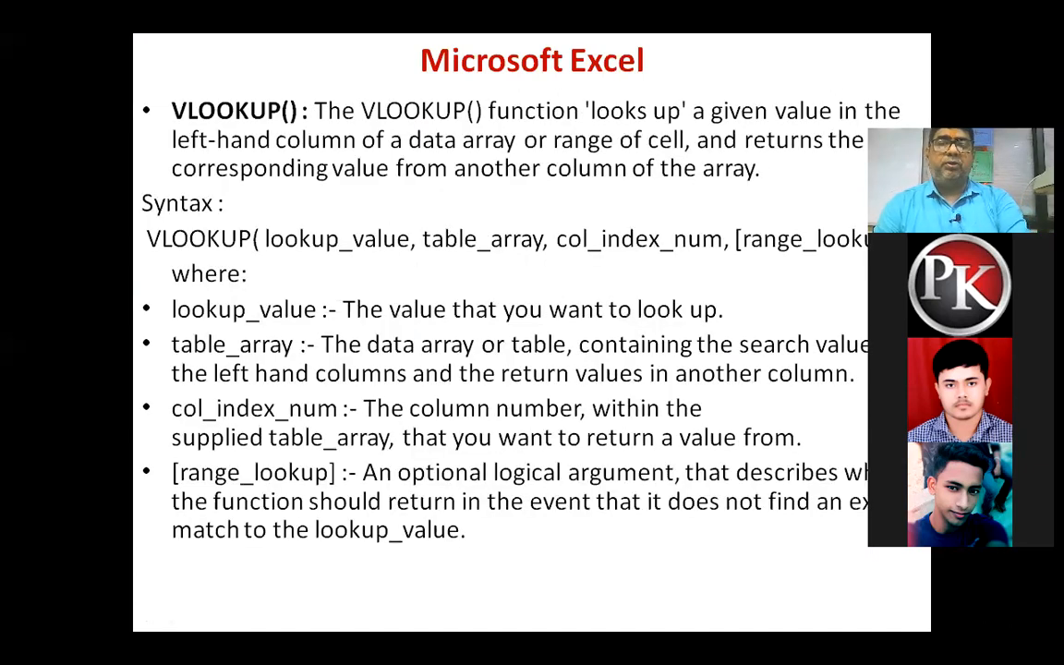
{"action": "key", "text": "alt+Tab"}
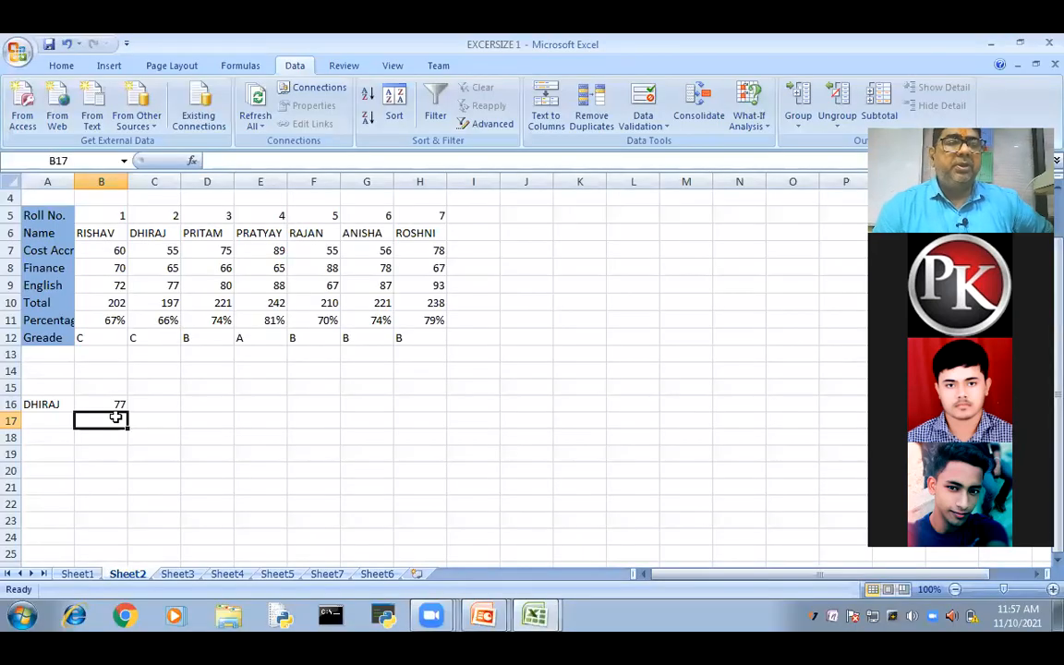
Step: Try the HLOOKUP formula in B16 with its range_lookup argument set to TRUE for an approximate match
{"action": "left_click", "coordinate": [108, 404]}
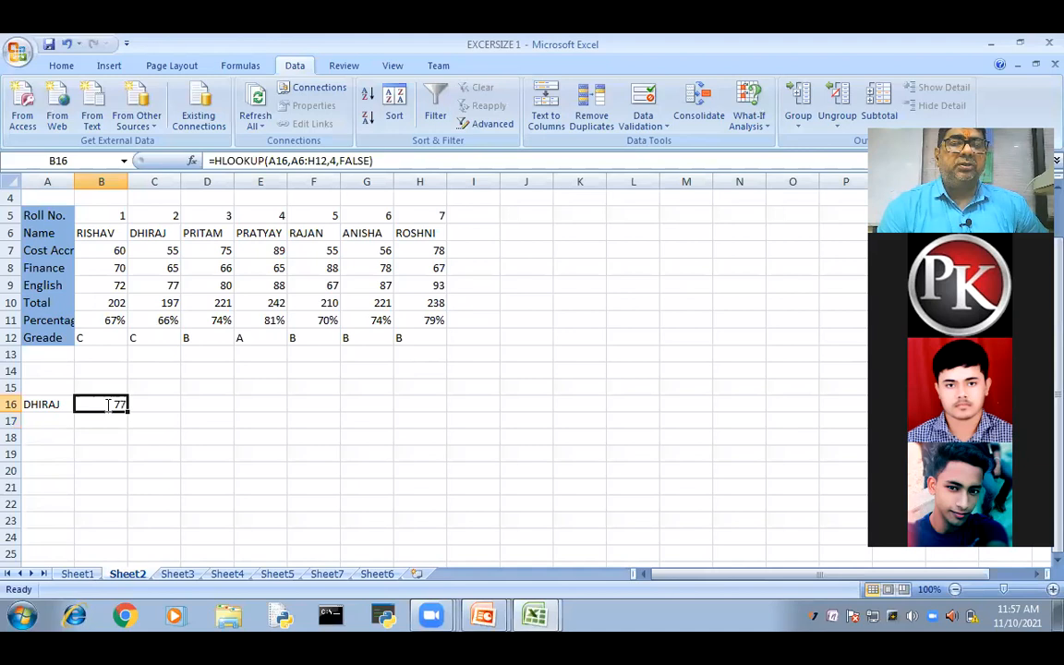
{"action": "key", "text": "F2"}
{"action": "left_click", "coordinate": [238, 405]}
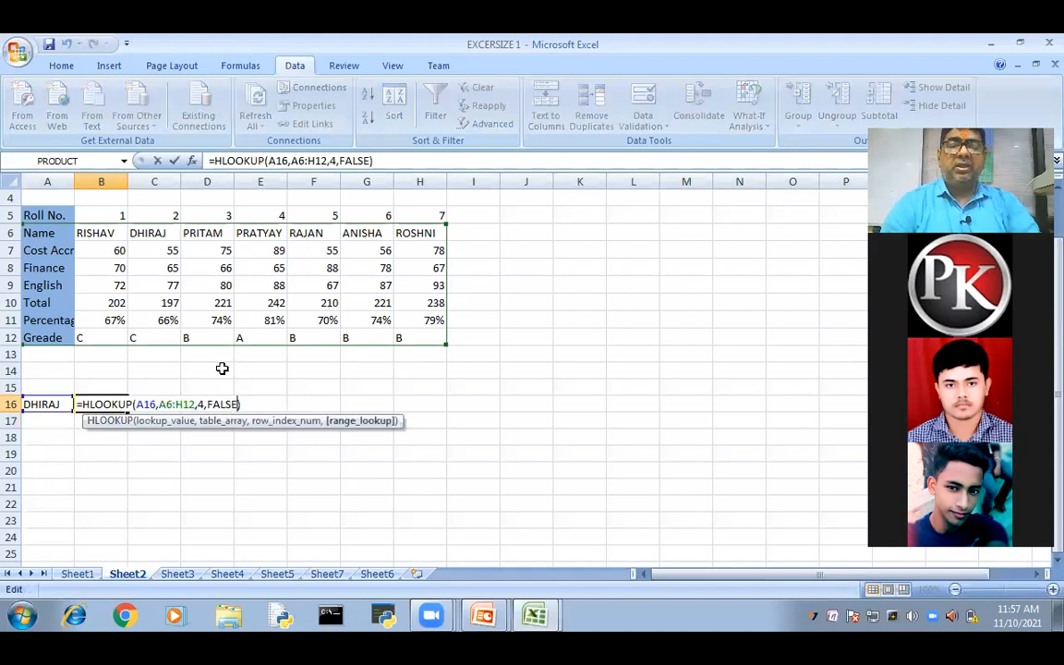
{"action": "key", "text": "BackSpace"}
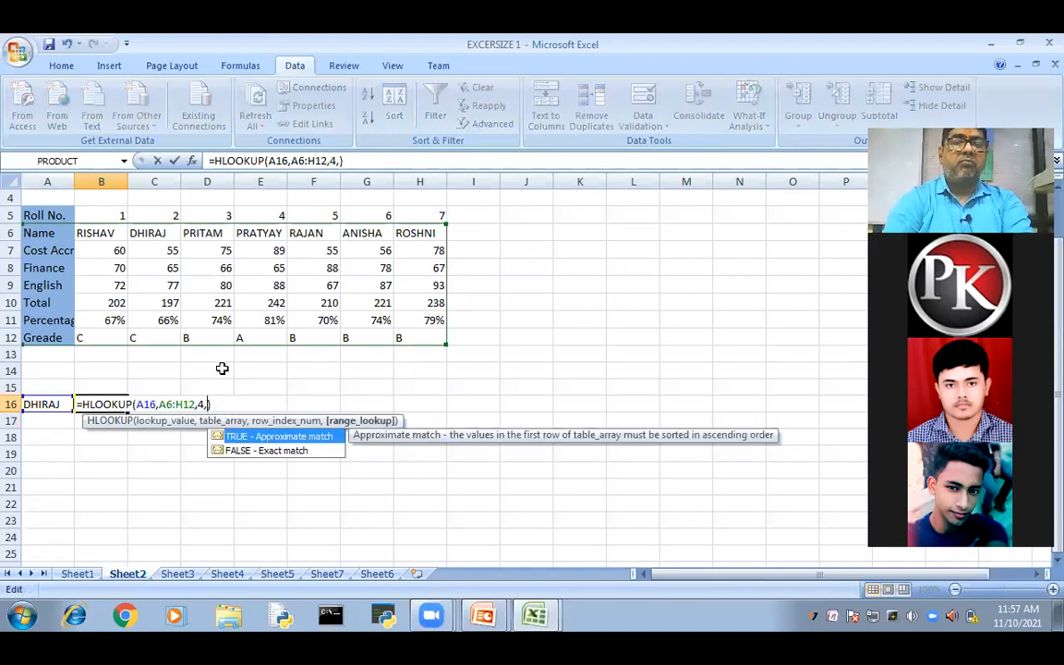
{"action": "left_click", "coordinate": [222, 369]}
{"action": "type", "text": "U"}
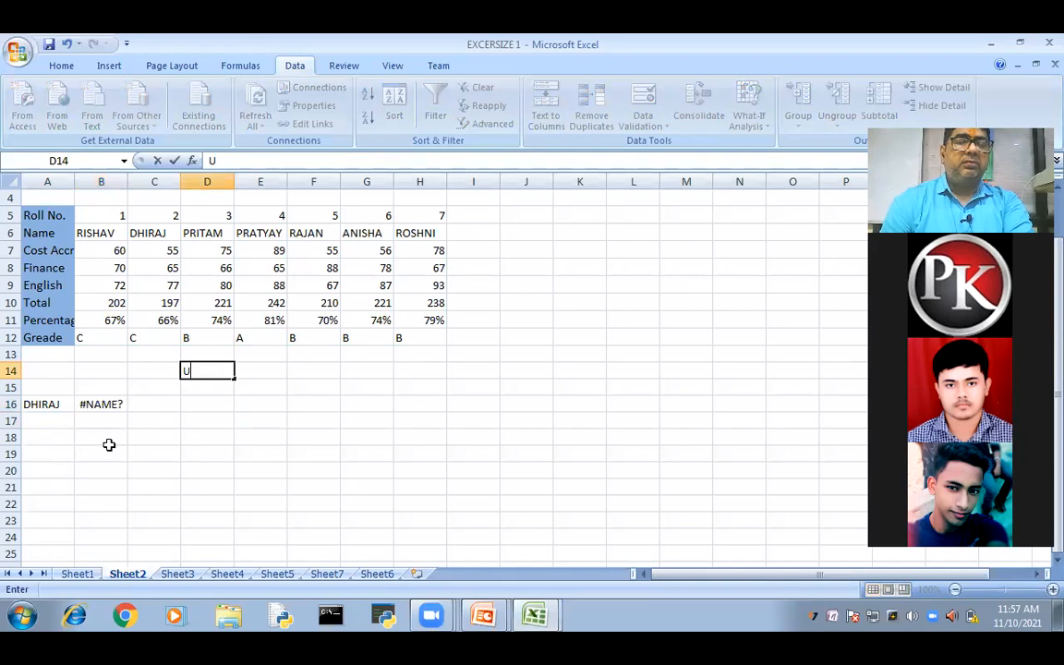
{"action": "double_click", "coordinate": [105, 407]}
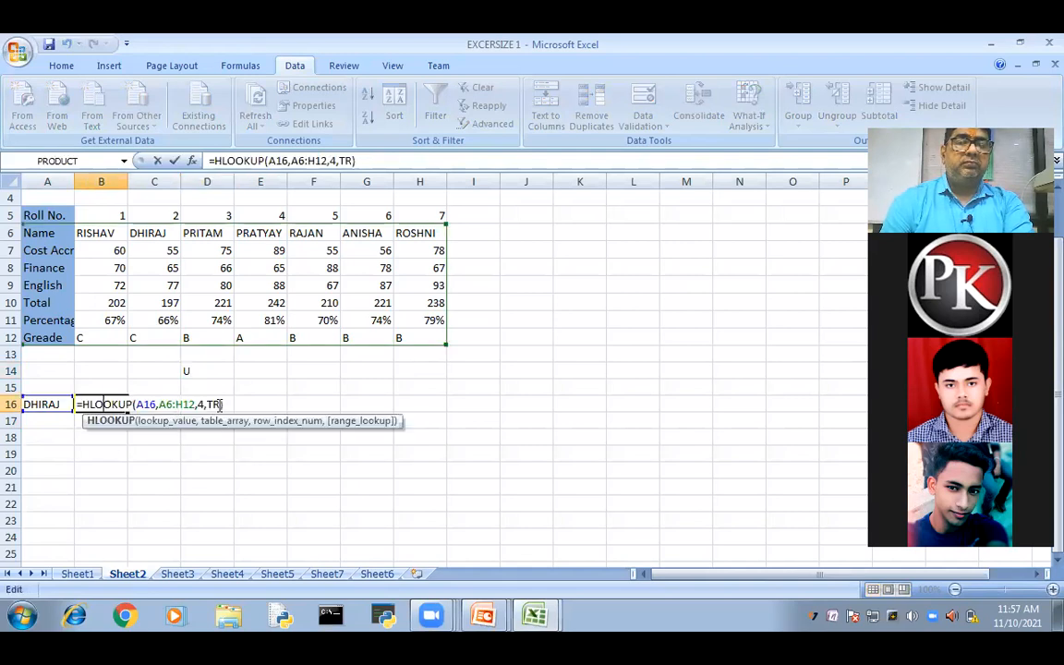
{"action": "left_click", "coordinate": [218, 403]}
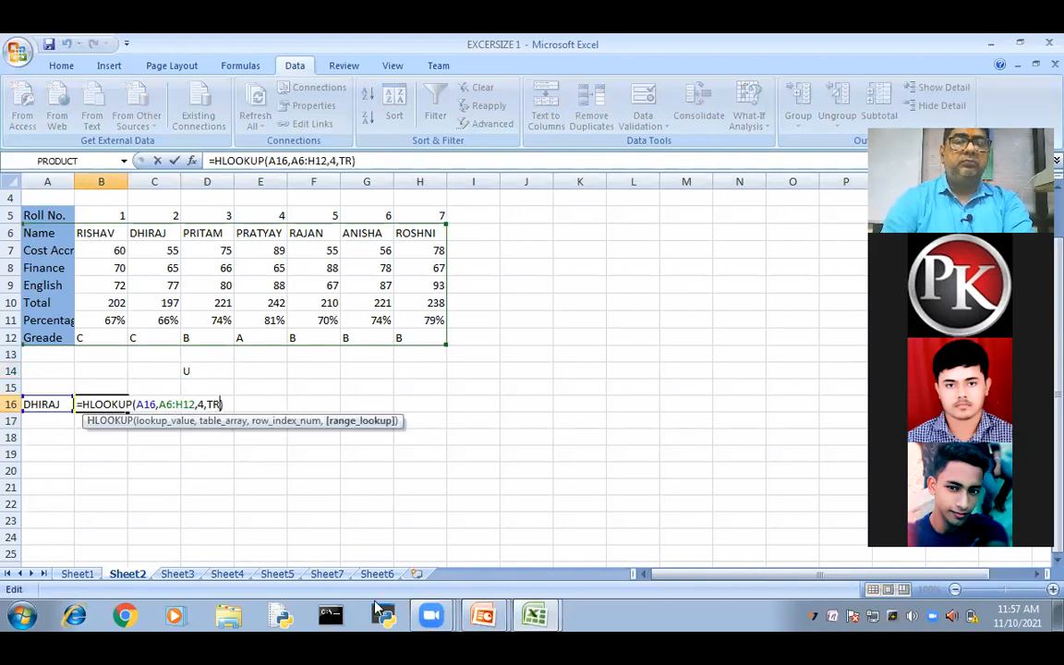
{"action": "type", "text": "UE"}
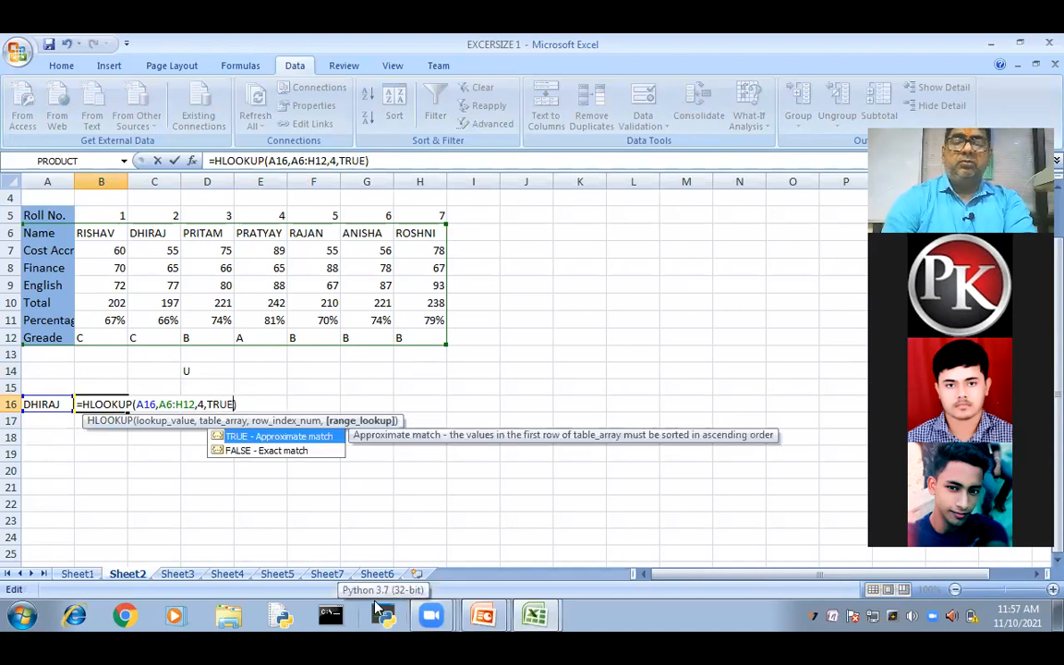
{"action": "key", "text": "Return"}
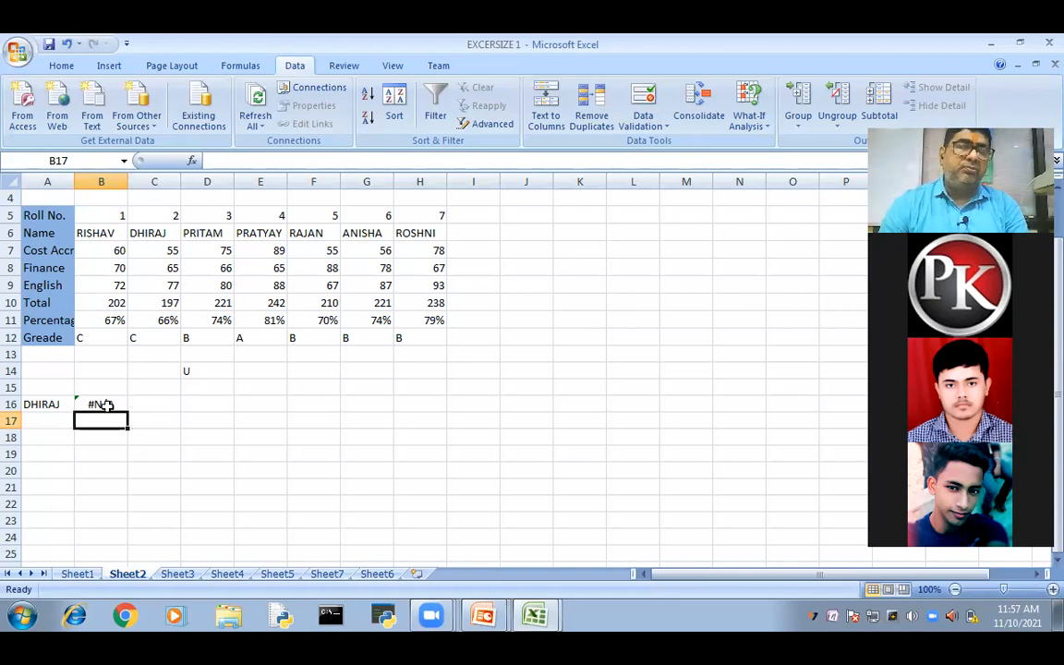
Step: Set the range_lookup argument of the HLOOKUP formula in B16 to FALSE for an exact match
{"action": "left_click", "coordinate": [106, 406]}
{"action": "key", "text": "F2"}
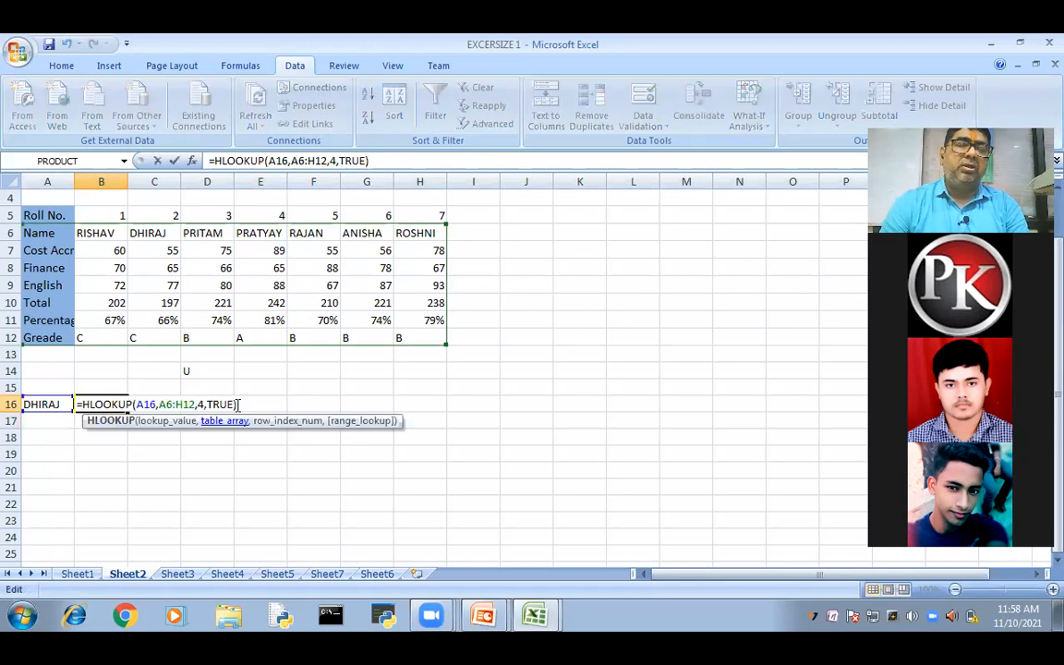
{"action": "left_click", "coordinate": [234, 403]}
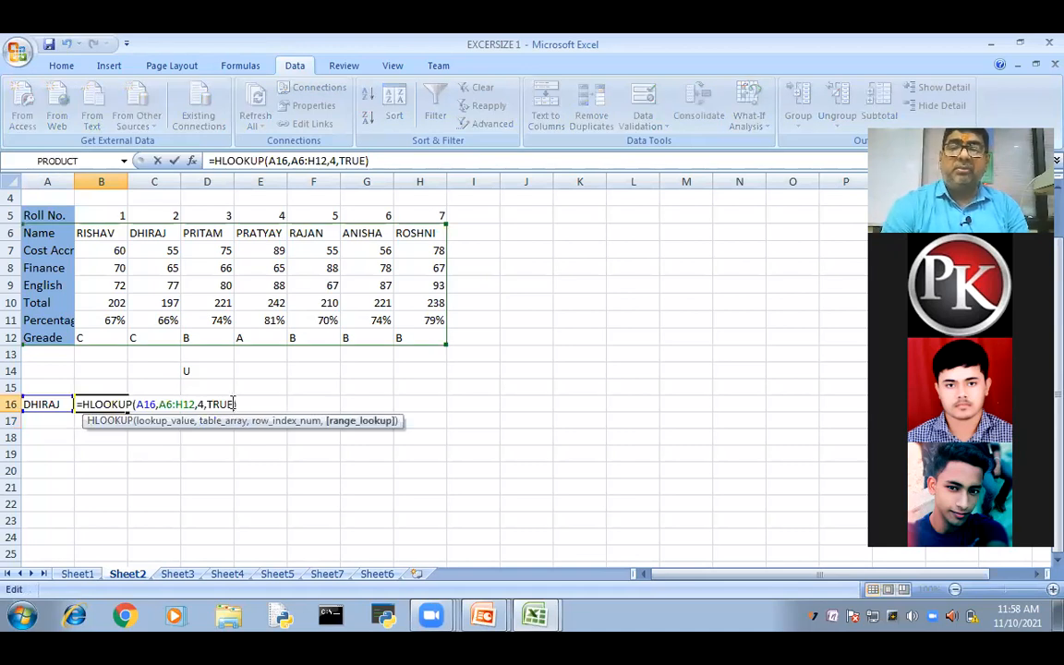
{"action": "key", "text": "BackSpace"}
{"action": "key", "text": "BackSpace"}
{"action": "key", "text": "BackSpace"}
{"action": "key", "text": "BackSpace"}
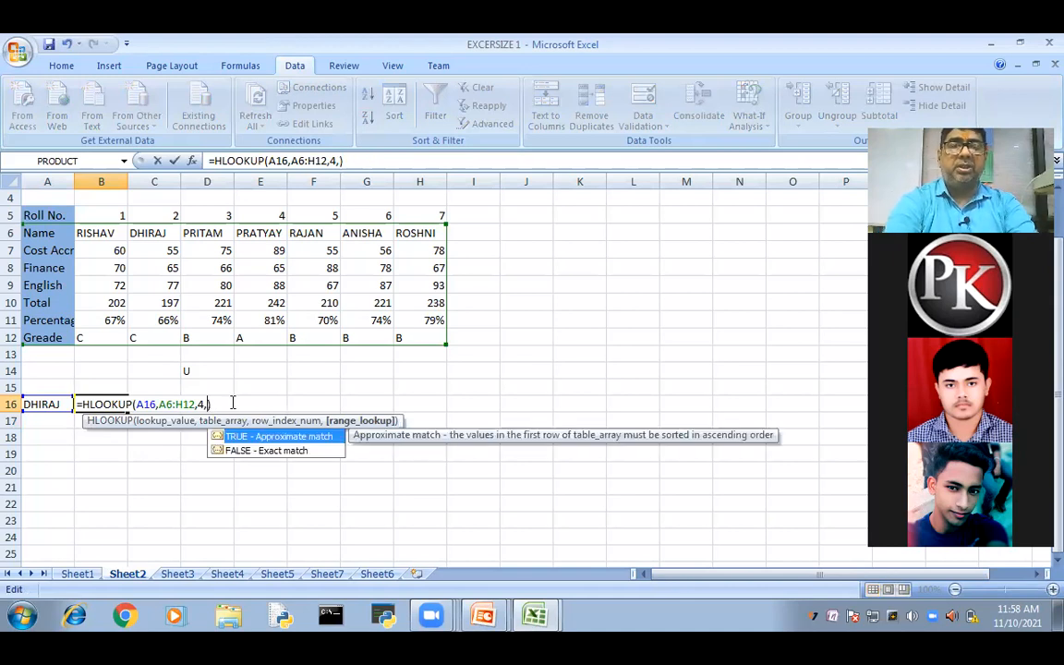
{"action": "type", "text": "FALSE"}
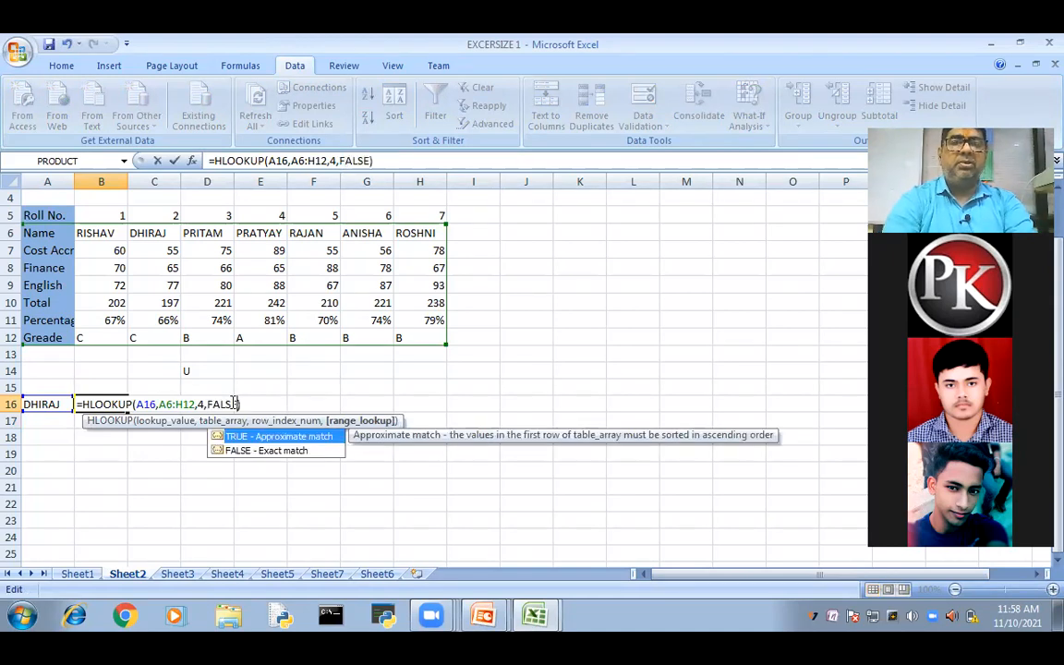
{"action": "key", "text": "Return"}
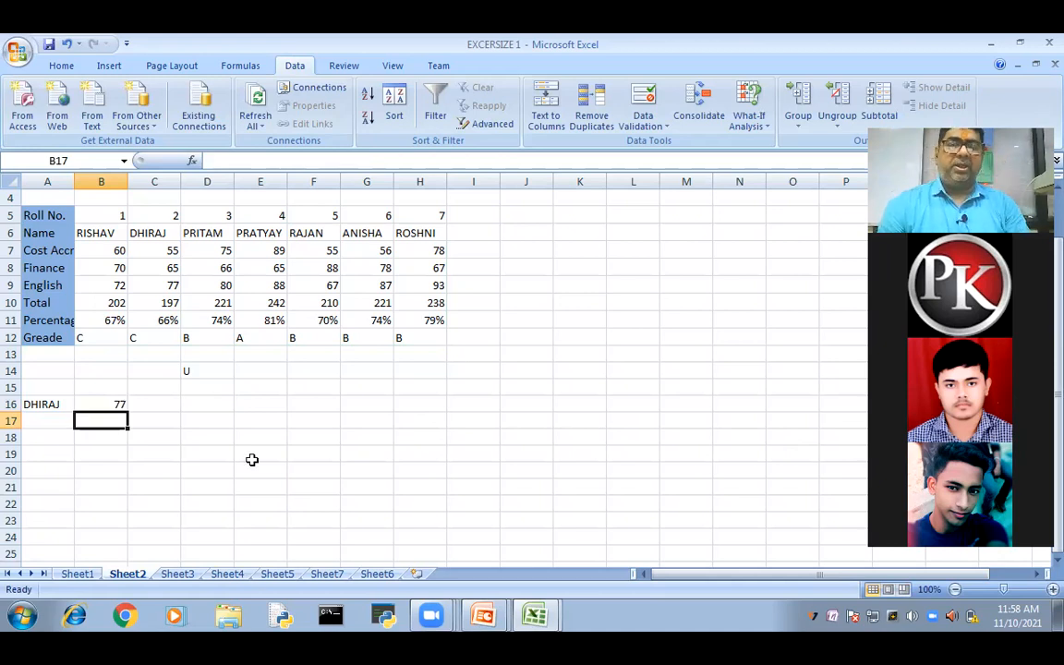
Step: Switch to the PowerPoint slide show
{"action": "key", "text": "alt+Tab"}
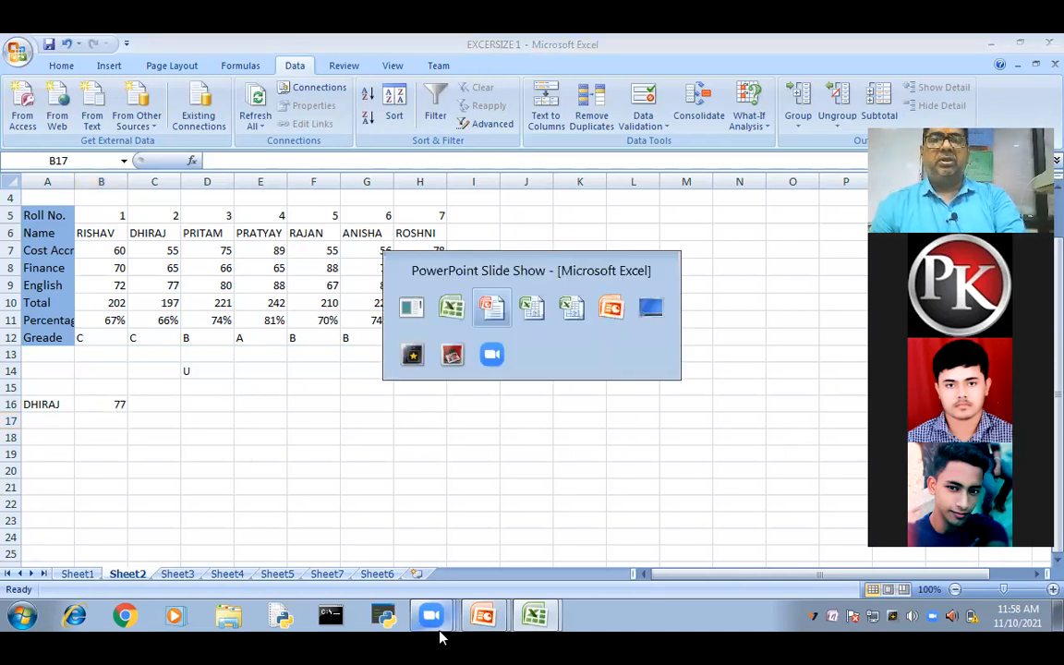
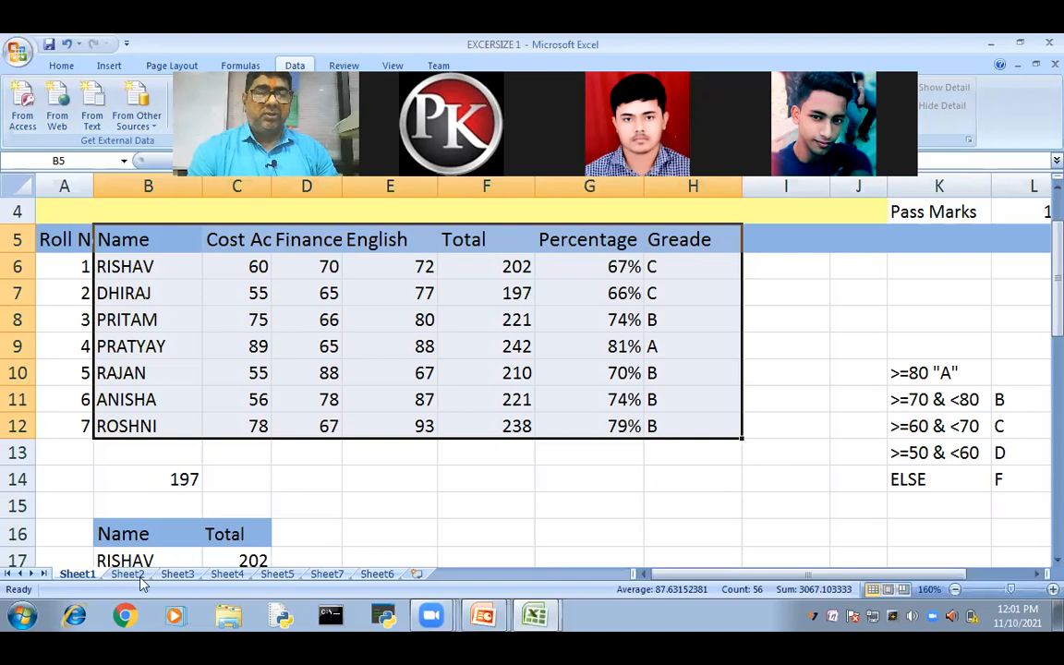
Step: Clear the lookup example cells A14:D16 on Sheet2 and return to Sheet1
{"action": "key", "text": "ctrl+Page_Down"}
{"action": "left_click_drag", "start_coordinate": [29, 403], "coordinate": [213, 373]}
{"action": "key", "text": "Delete"}
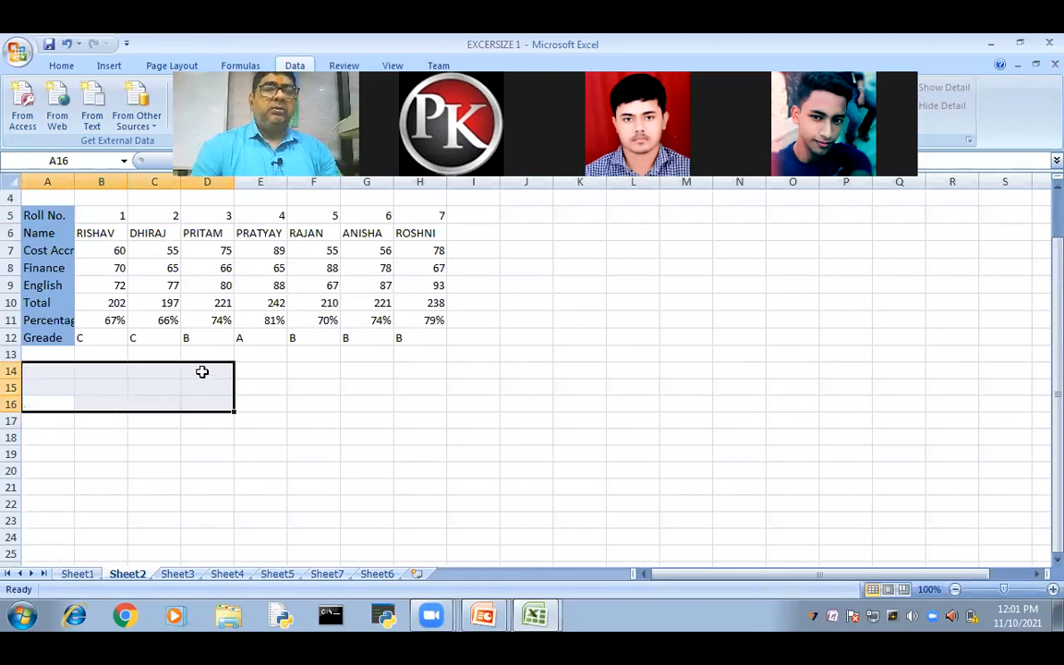
{"action": "left_click", "coordinate": [353, 456]}
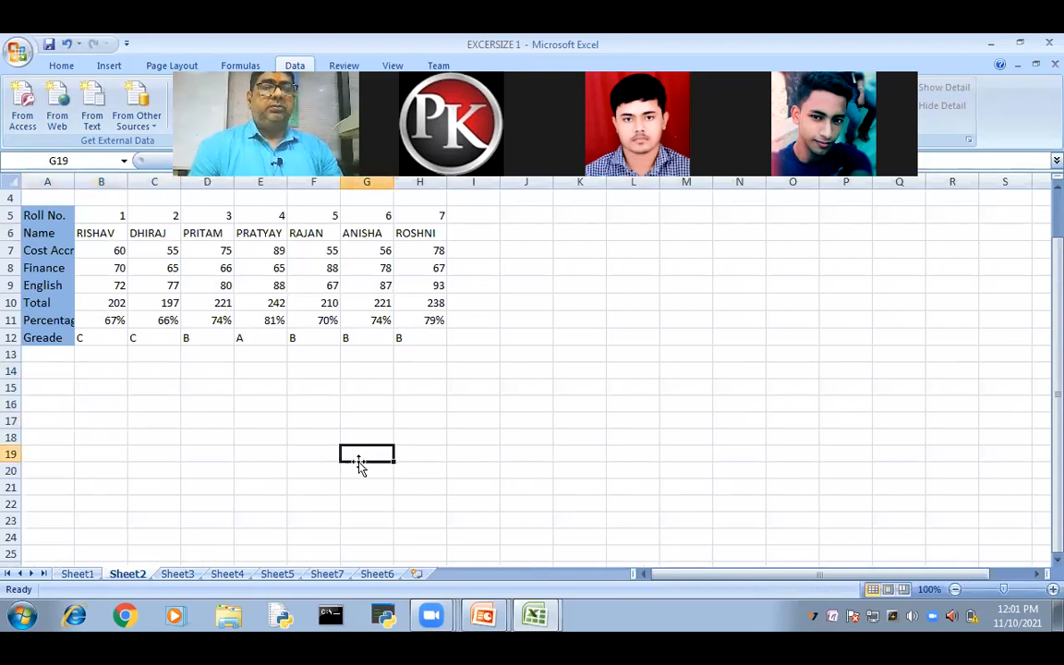
{"action": "left_click", "coordinate": [77, 574]}
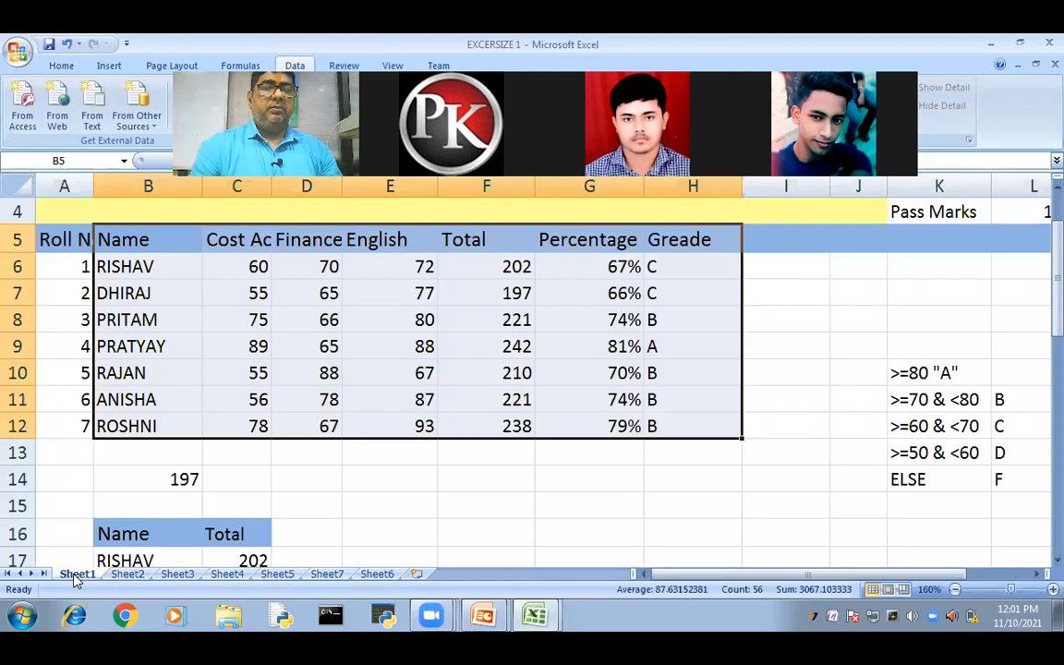
Step: Copy the horizontal marks table A5:H12 on Sheet2
{"action": "left_click", "coordinate": [499, 529]}
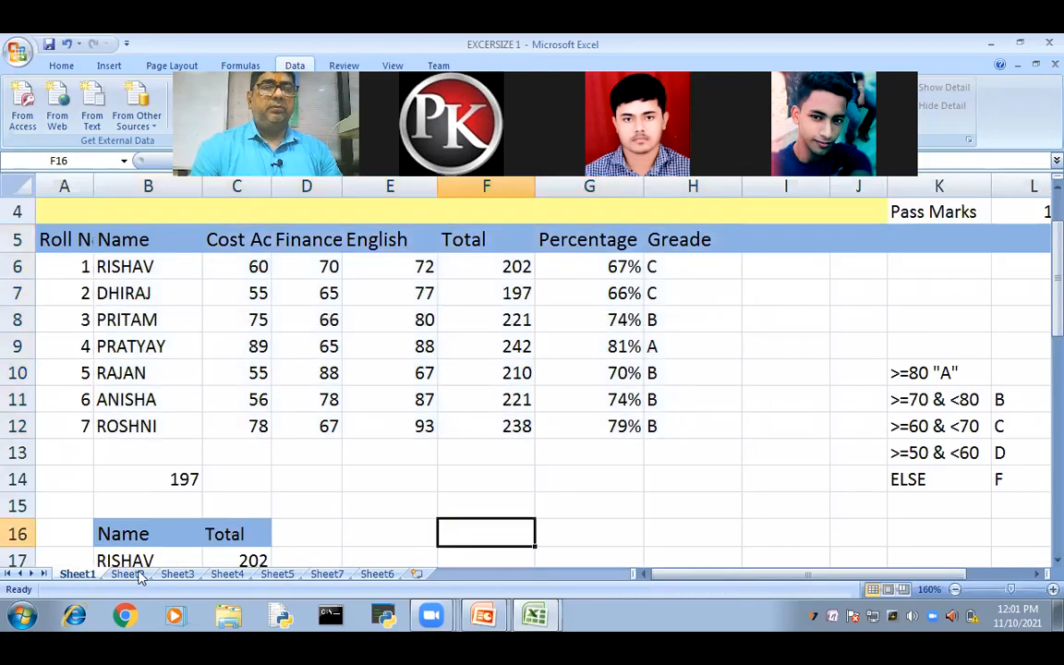
{"action": "left_click", "coordinate": [134, 572]}
{"action": "left_click", "coordinate": [61, 215]}
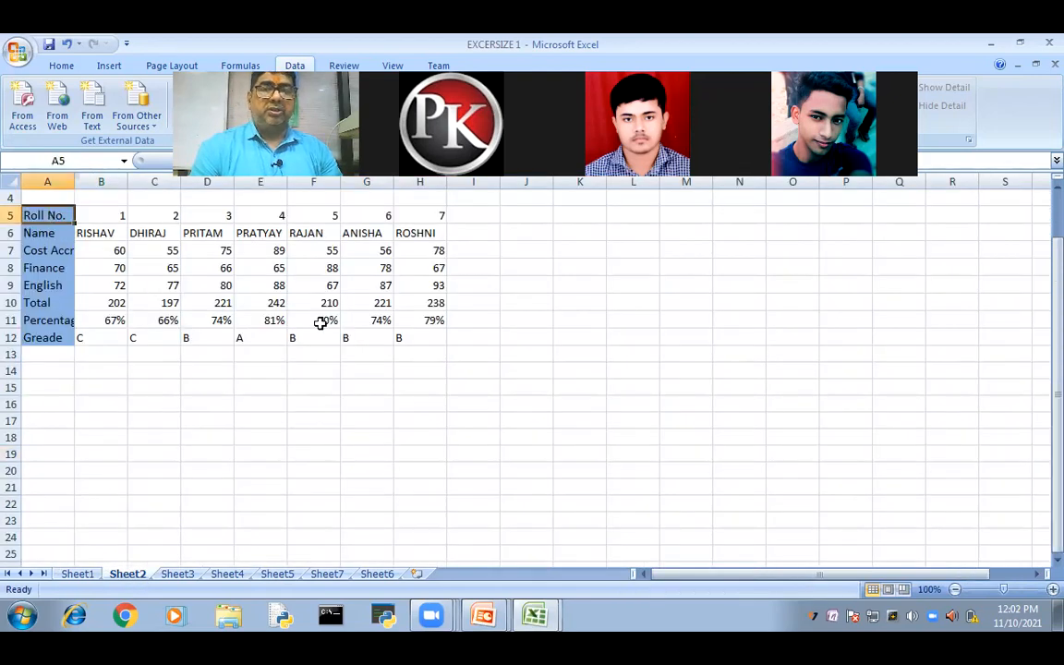
{"action": "left_click", "coordinate": [383, 334], "text": "shift"}
{"action": "left_click_drag", "start_coordinate": [412, 331], "coordinate": [408, 330]}
{"action": "key", "text": "ctrl+c"}
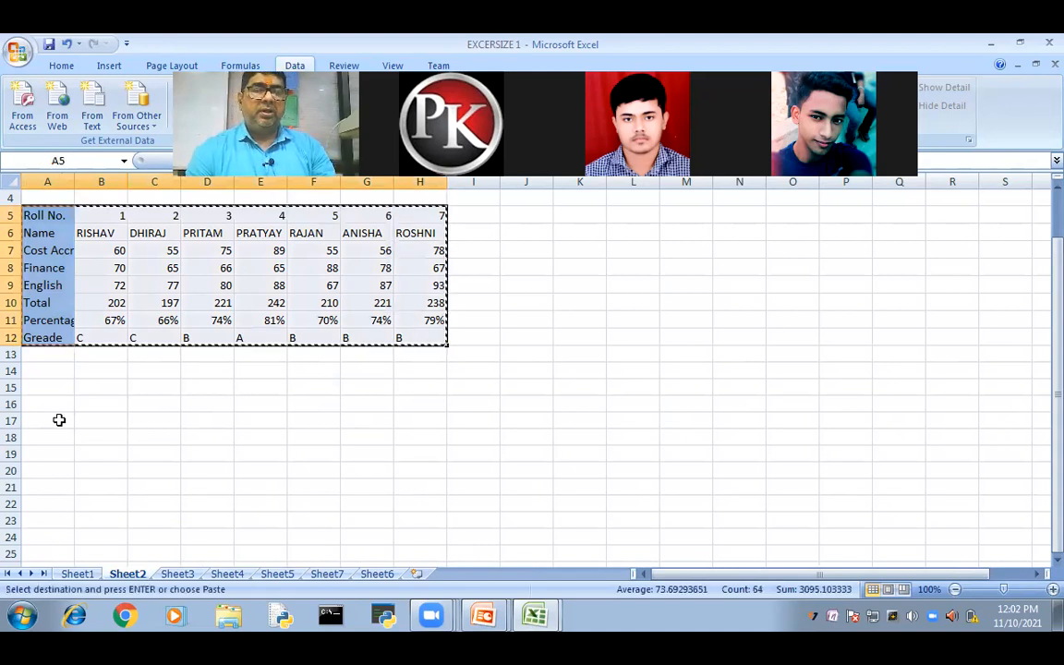
Step: Paste the copied marks table transposed, starting at cell A17
{"action": "left_click", "coordinate": [65, 421]}
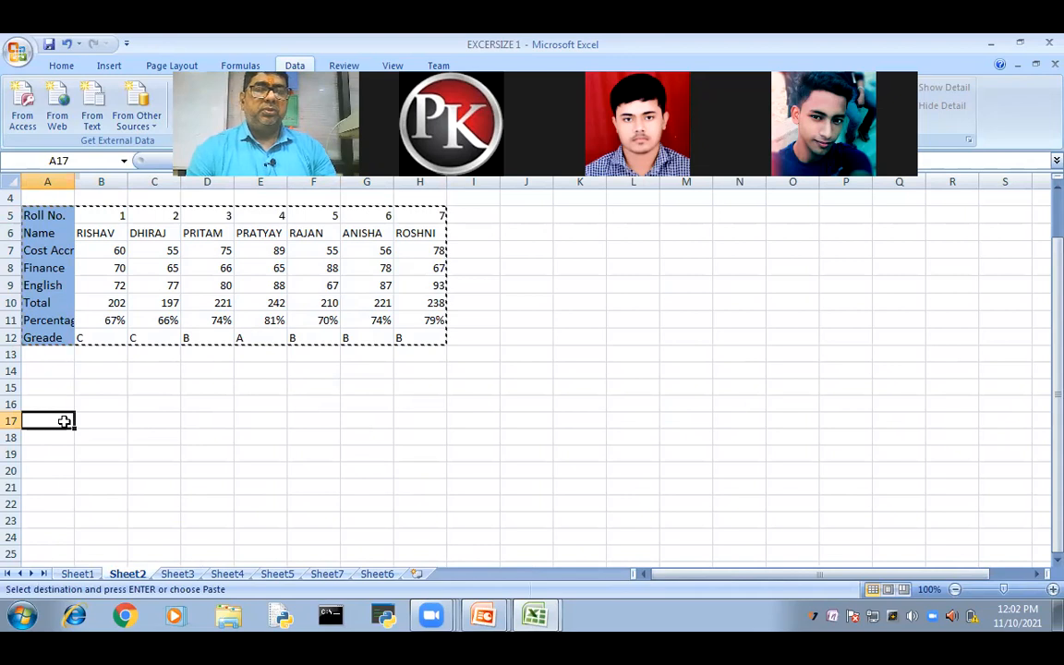
{"action": "right_click", "coordinate": [64, 421]}
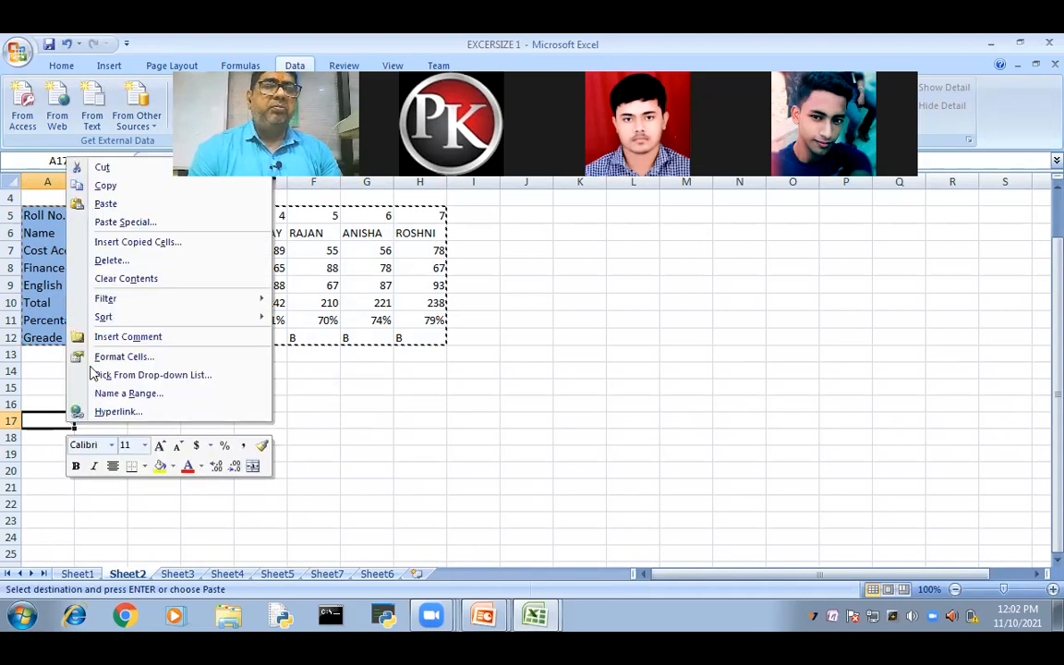
{"action": "left_click", "coordinate": [118, 223]}
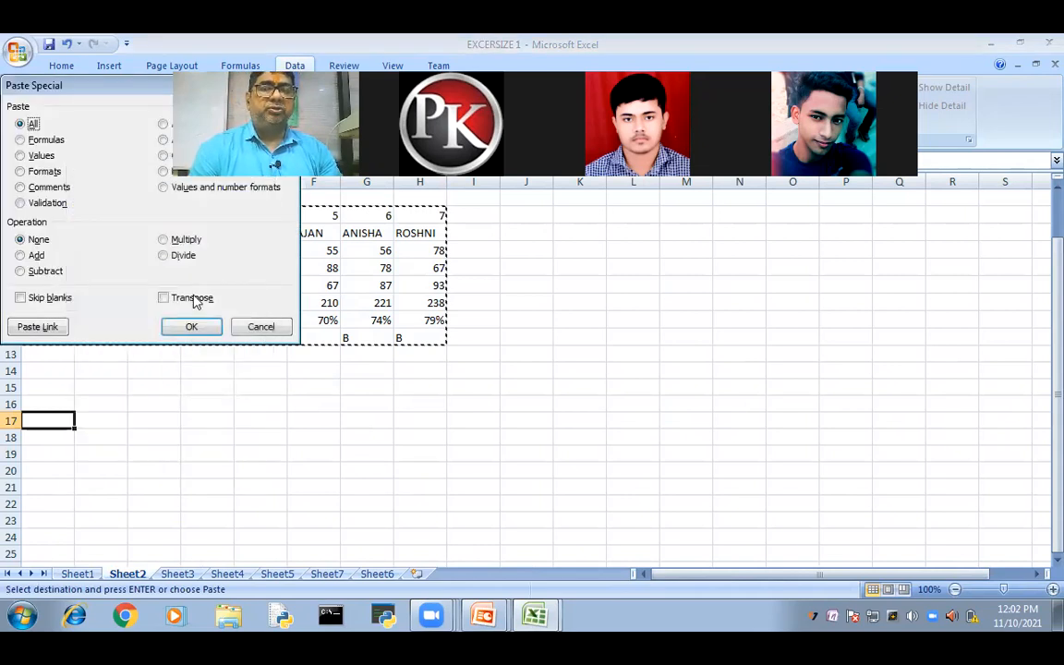
{"action": "left_click", "coordinate": [194, 301]}
{"action": "left_click", "coordinate": [192, 327]}
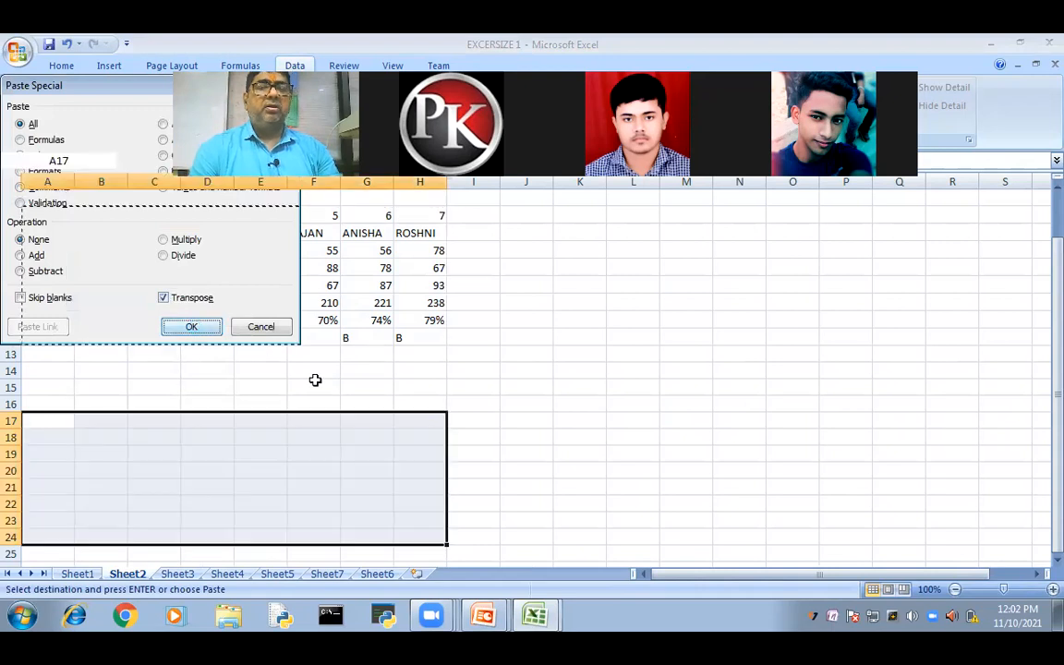
{"action": "left_click", "coordinate": [554, 479]}
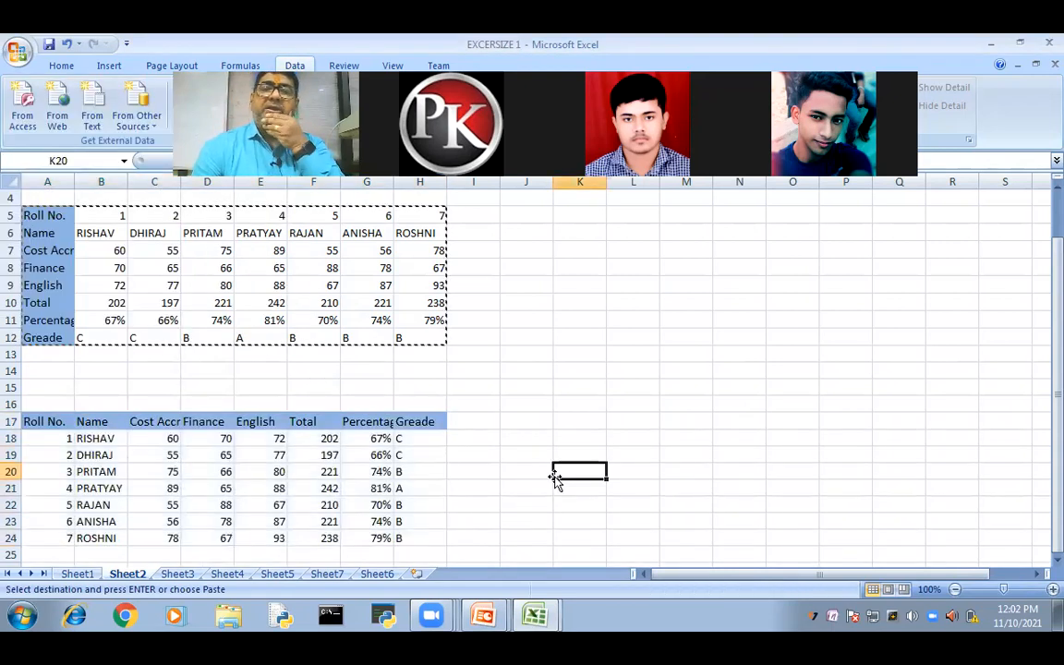
Step: Enter the headings NAME in B27 and TOTAL in C27 below the transposed table
{"action": "scroll", "coordinate": [554, 479], "scroll_direction": "down", "scroll_amount": 1}
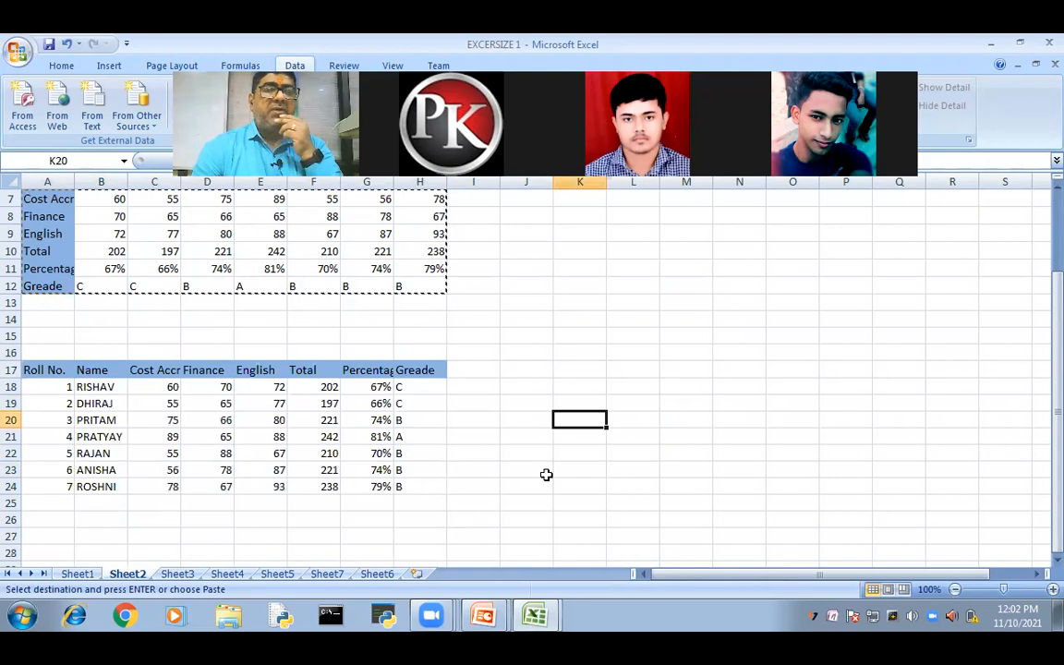
{"action": "scroll", "coordinate": [546, 474], "scroll_direction": "down", "scroll_amount": 2}
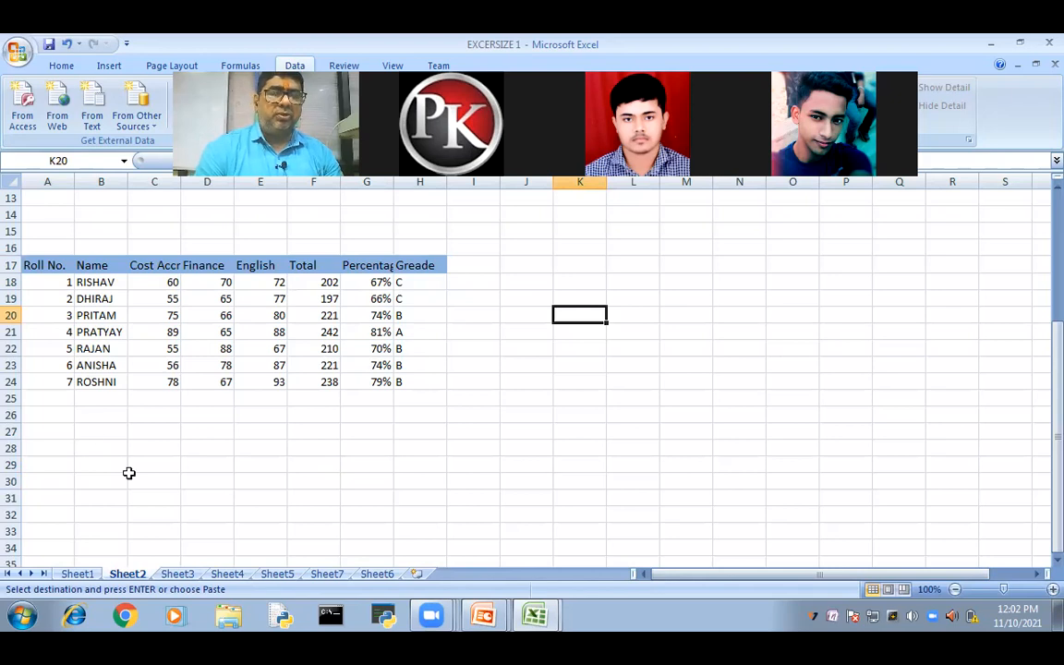
{"action": "double_click", "coordinate": [93, 435]}
{"action": "type", "text": "NAME"}
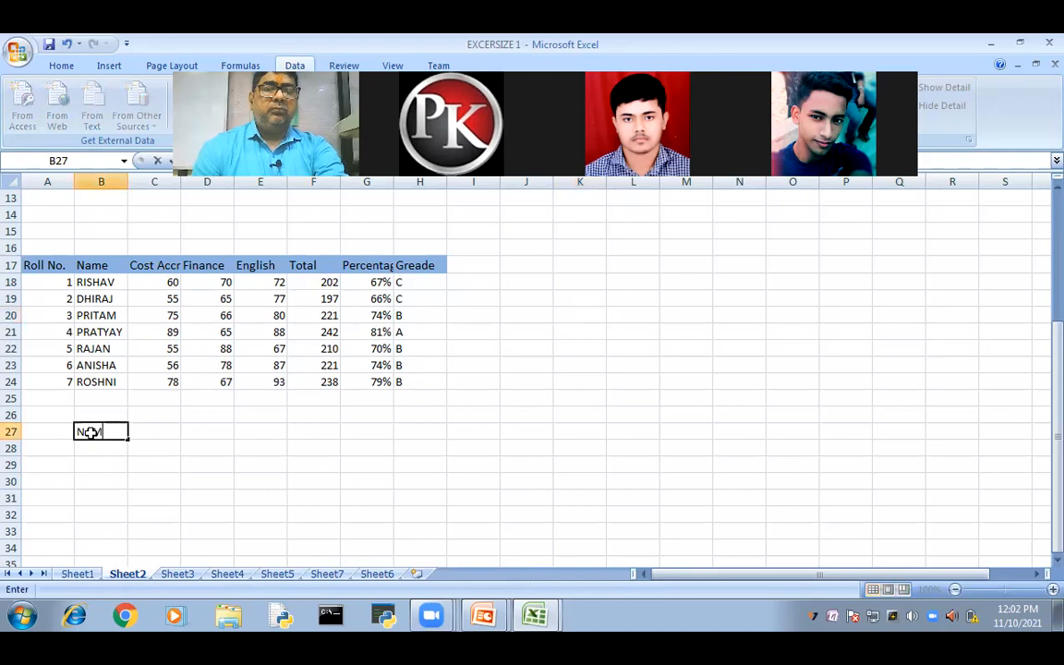
{"action": "key", "text": "Tab"}
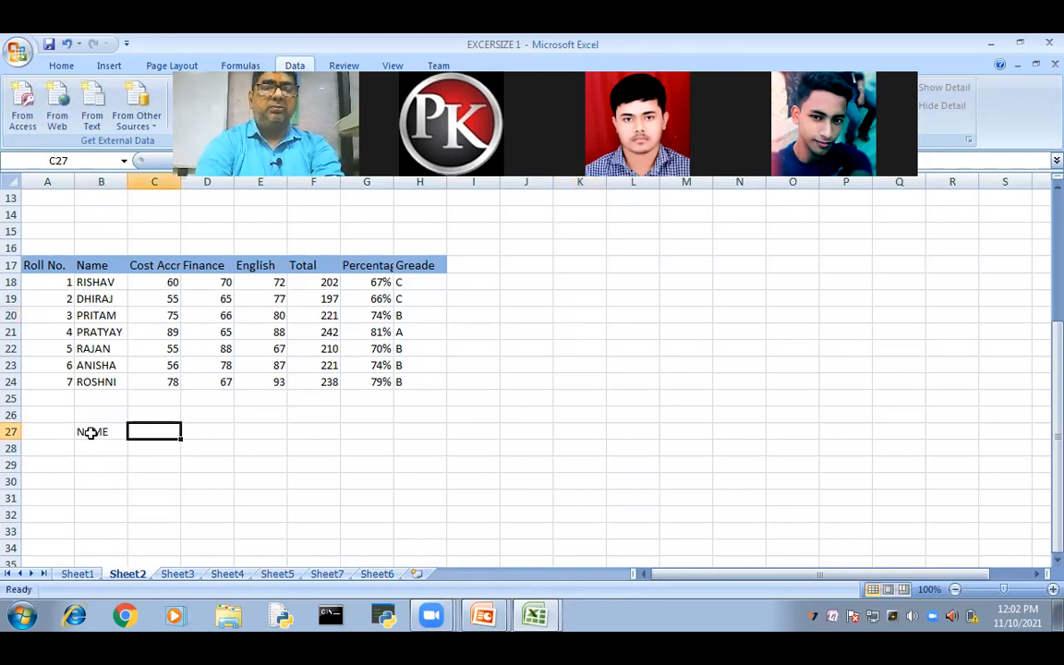
{"action": "type", "text": "TOTAL"}
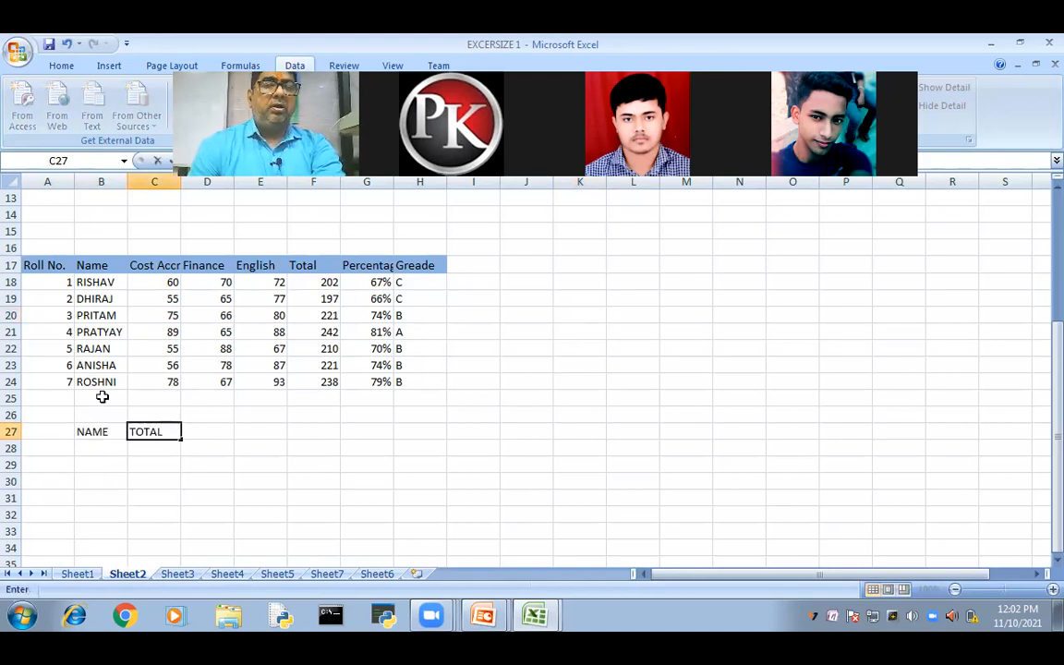
{"action": "key", "text": "Return"}
{"action": "key", "text": "Return"}
{"action": "key", "text": "Return"}
{"action": "key", "text": "Return"}
{"action": "key", "text": "Return"}
Step: Copy the student names from B18:B24 into B28:B34 under the NAME heading
{"action": "left_click_drag", "start_coordinate": [93, 280], "coordinate": [101, 381]}
{"action": "key", "text": "ctrl+c"}
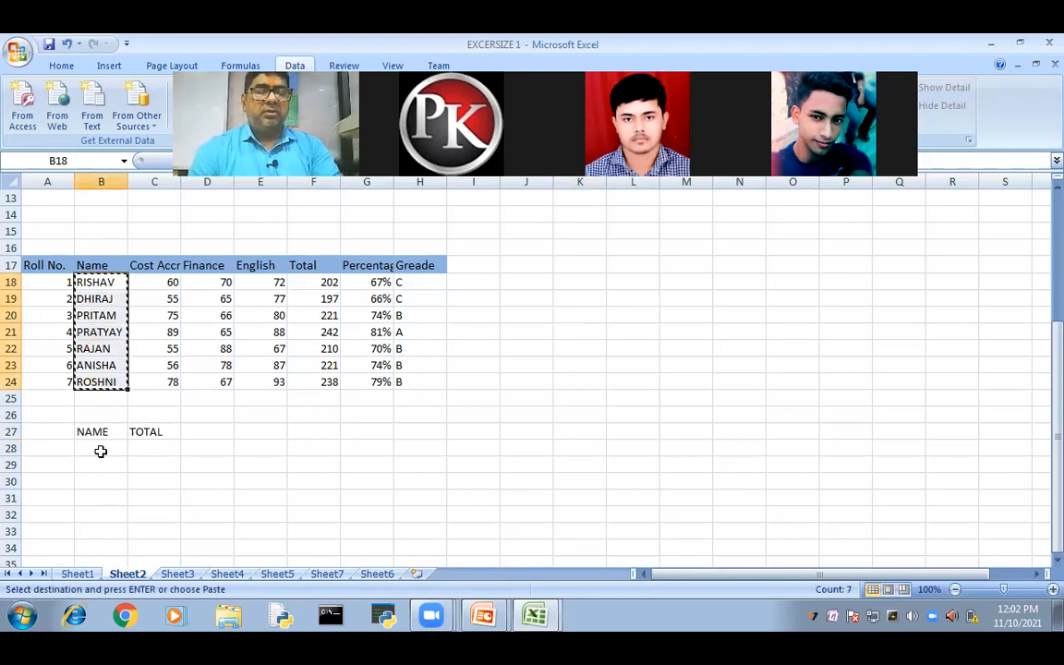
{"action": "left_click", "coordinate": [101, 450]}
{"action": "key", "text": "ctrl+v"}
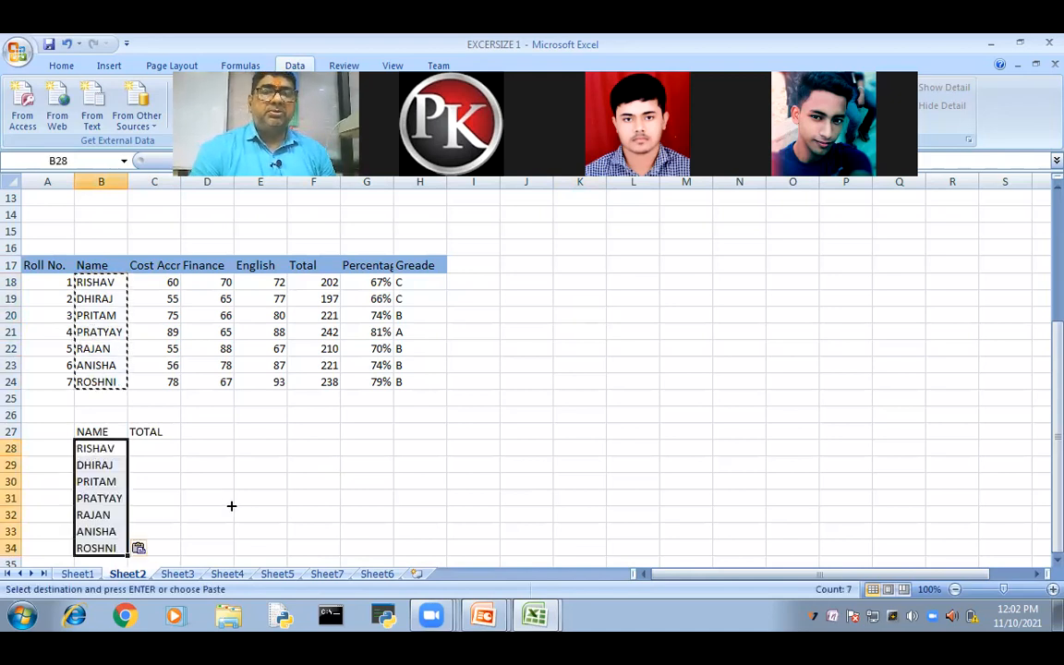
{"action": "left_click", "coordinate": [231, 504]}
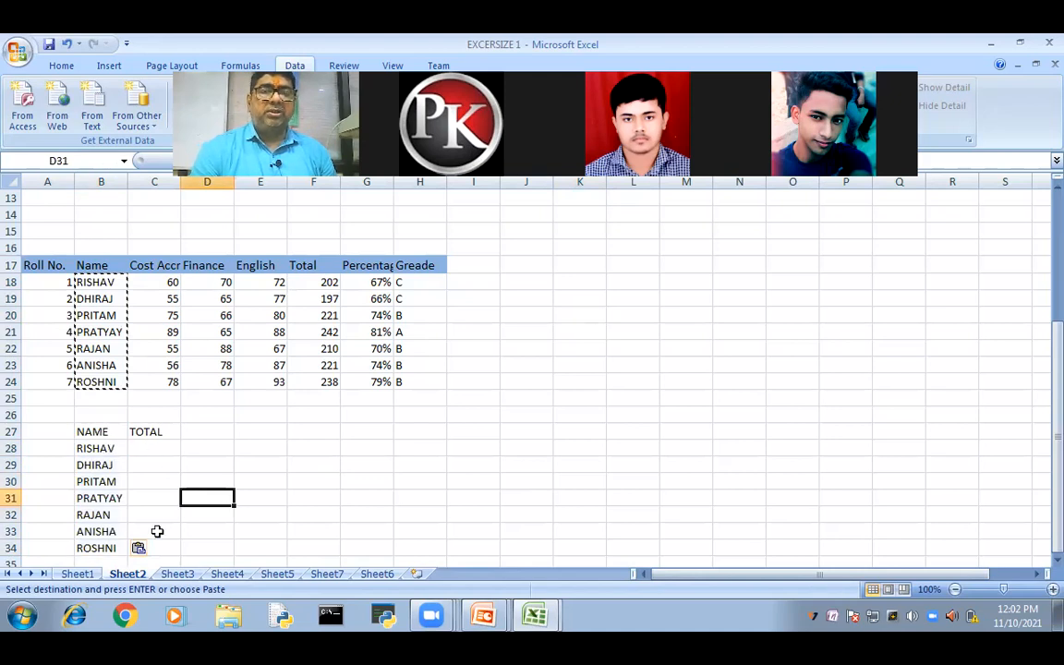
{"action": "scroll", "coordinate": [404, 472], "scroll_direction": "down", "scroll_amount": 1}
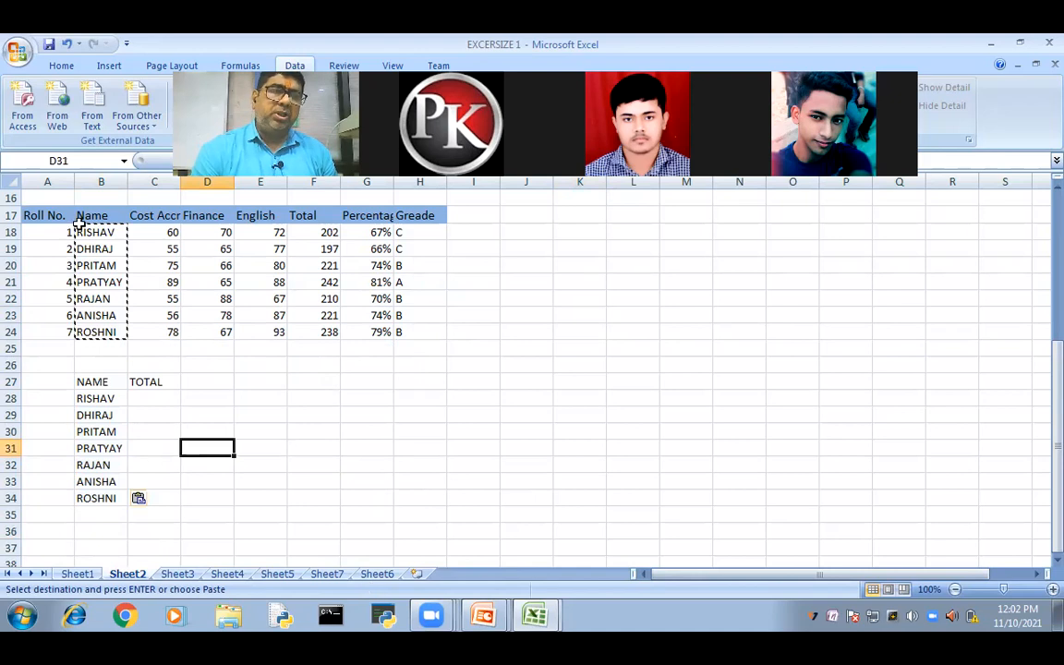
{"action": "left_click", "coordinate": [436, 479]}
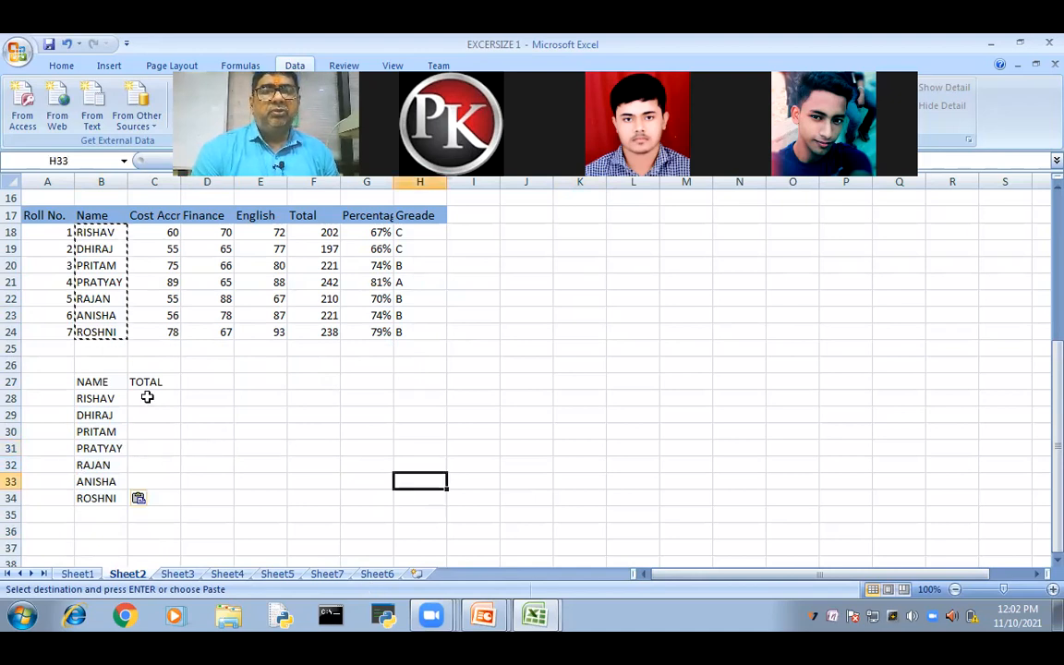
Step: Start a VLOOKUP formula in C28 with lookup value B28 and table array B17:H24
{"action": "left_click", "coordinate": [147, 397]}
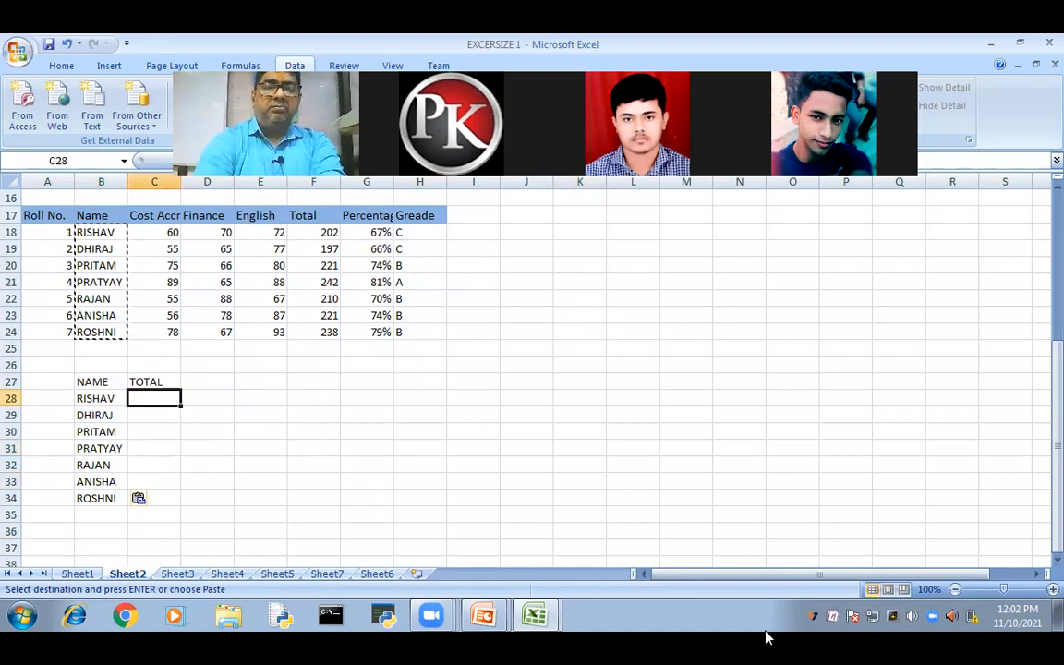
{"action": "type", "text": "=VL"}
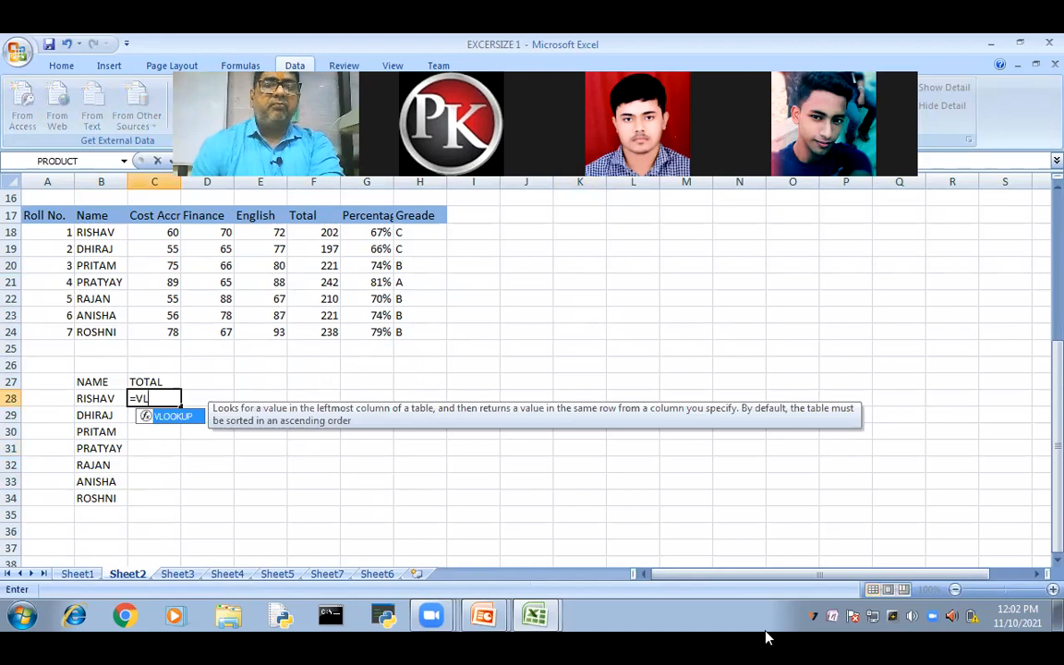
{"action": "key", "text": "Tab"}
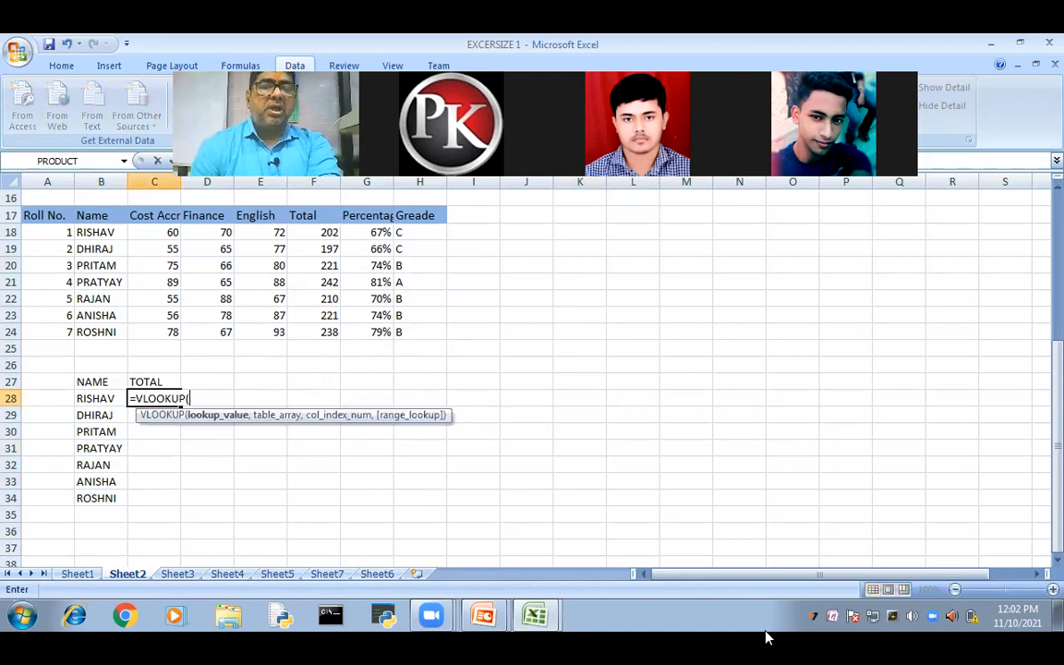
{"action": "left_click", "coordinate": [102, 399]}
{"action": "type", "text": ","}
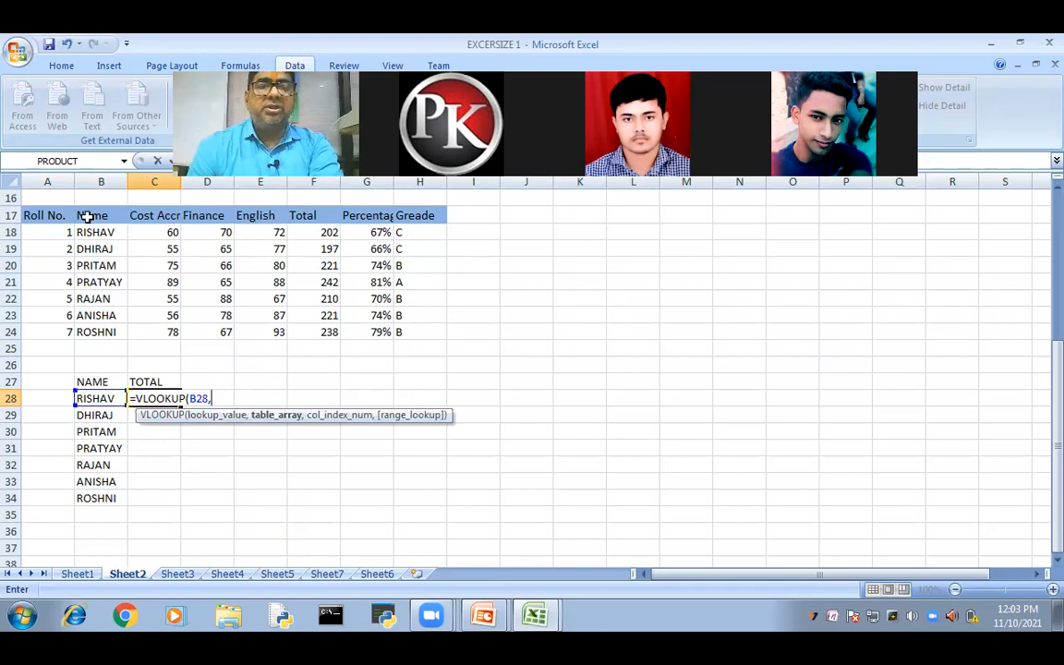
{"action": "left_click_drag", "start_coordinate": [88, 215], "coordinate": [97, 315]}
{"action": "left_click_drag", "start_coordinate": [283, 319], "coordinate": [318, 329]}
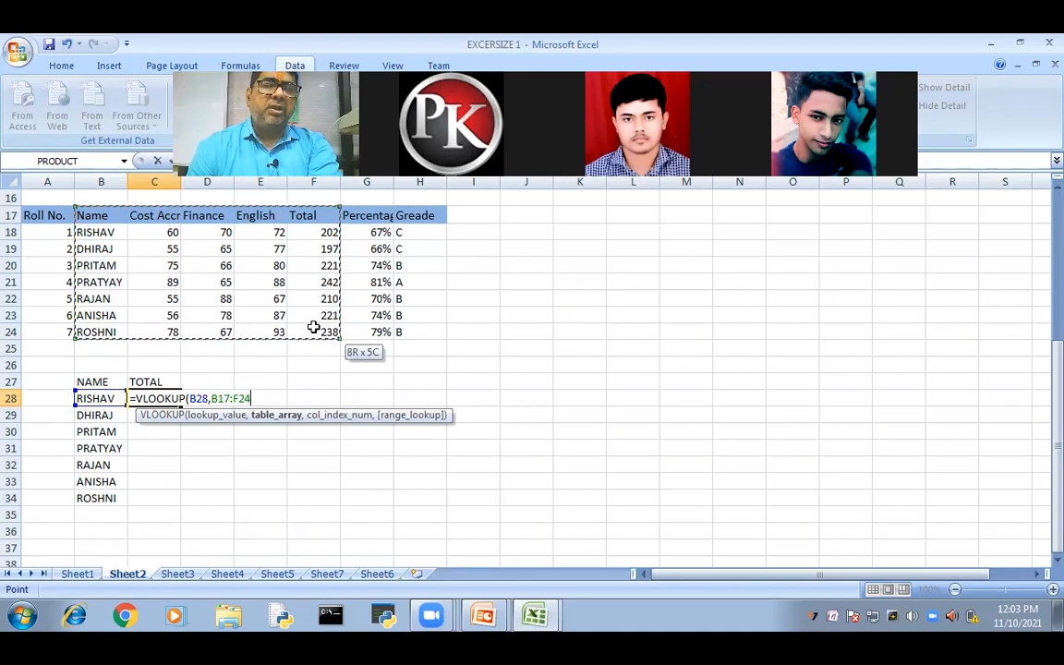
{"action": "left_click_drag", "start_coordinate": [272, 329], "coordinate": [403, 332]}
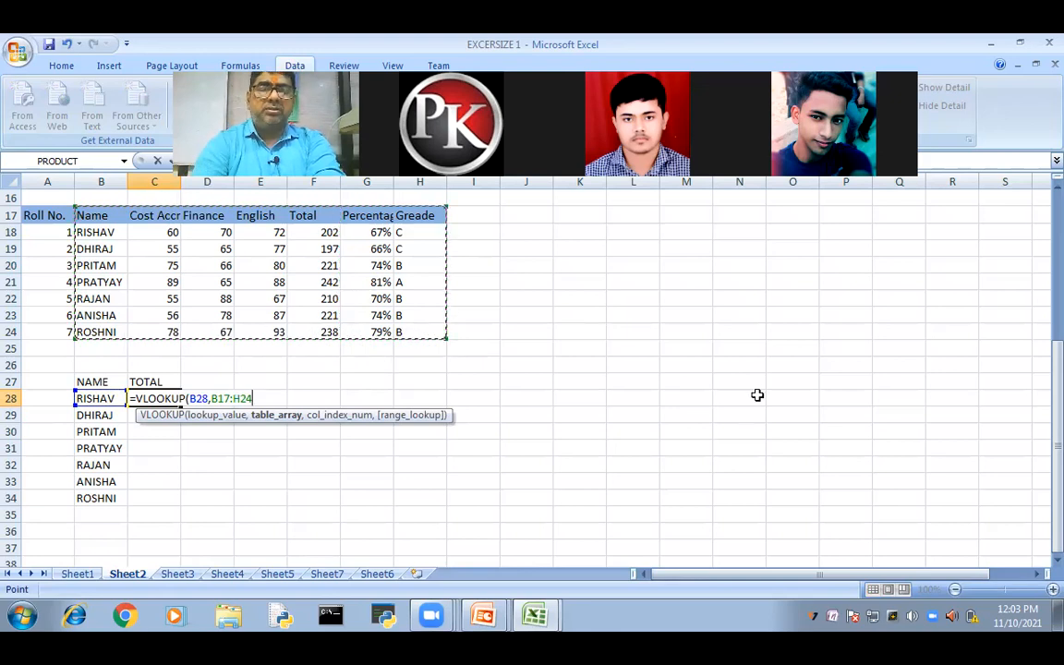
Step: Complete the VLOOKUP formula in C28 with column index 5 and FALSE for an exact match
{"action": "type", "text": ","}
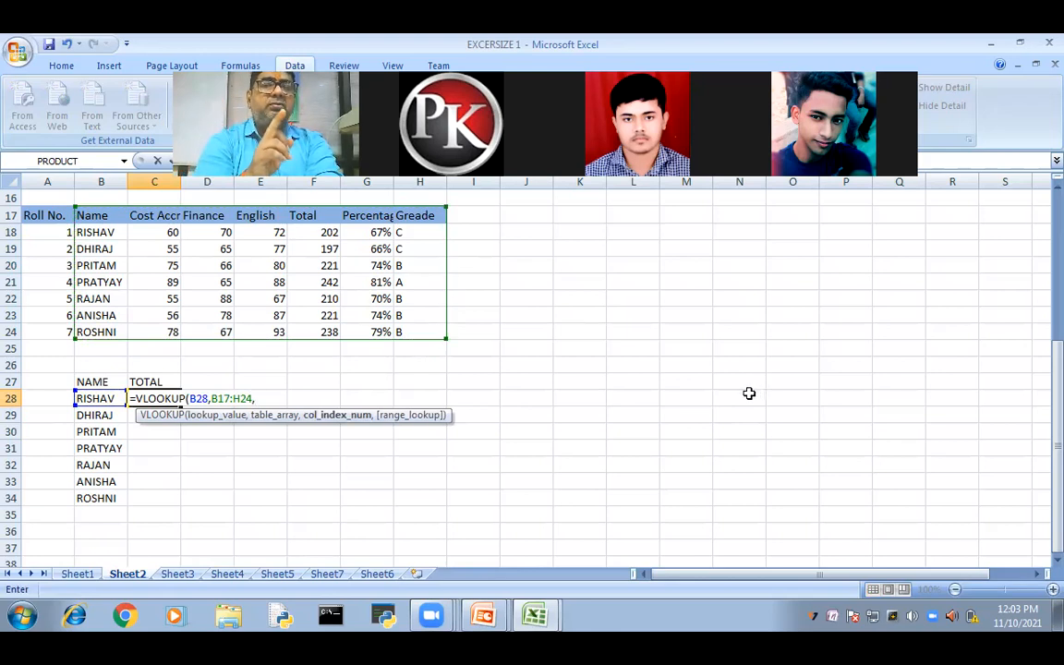
{"action": "type", "text": "5"}
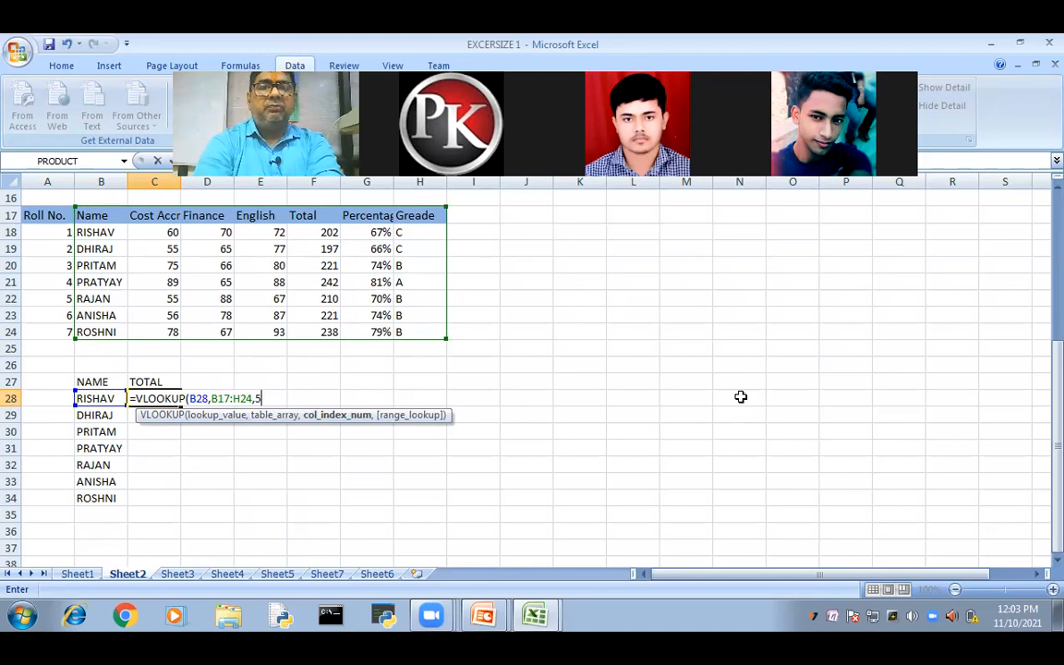
{"action": "type", "text": ","}
{"action": "key", "text": "Down"}
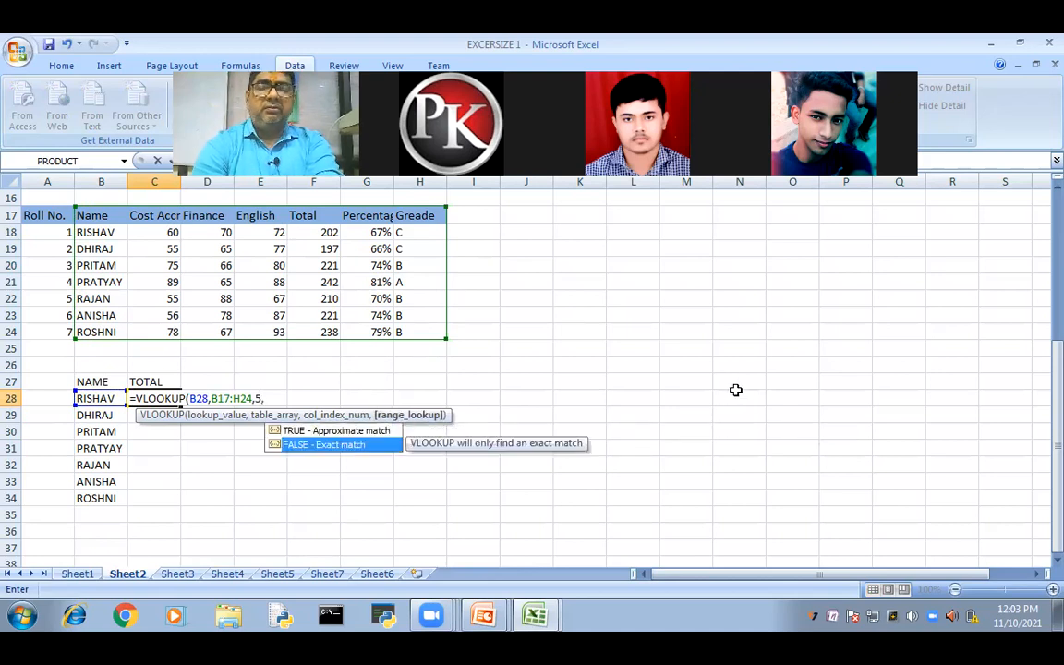
{"action": "key", "text": "Tab"}
{"action": "type", "text": ")"}
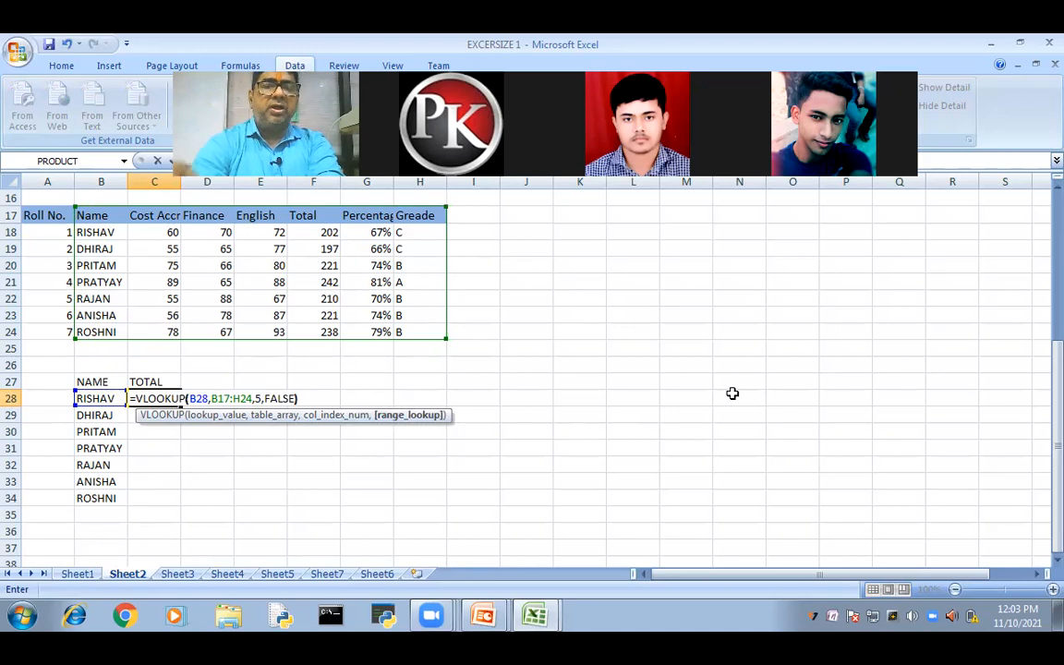
{"action": "key", "text": "Return"}
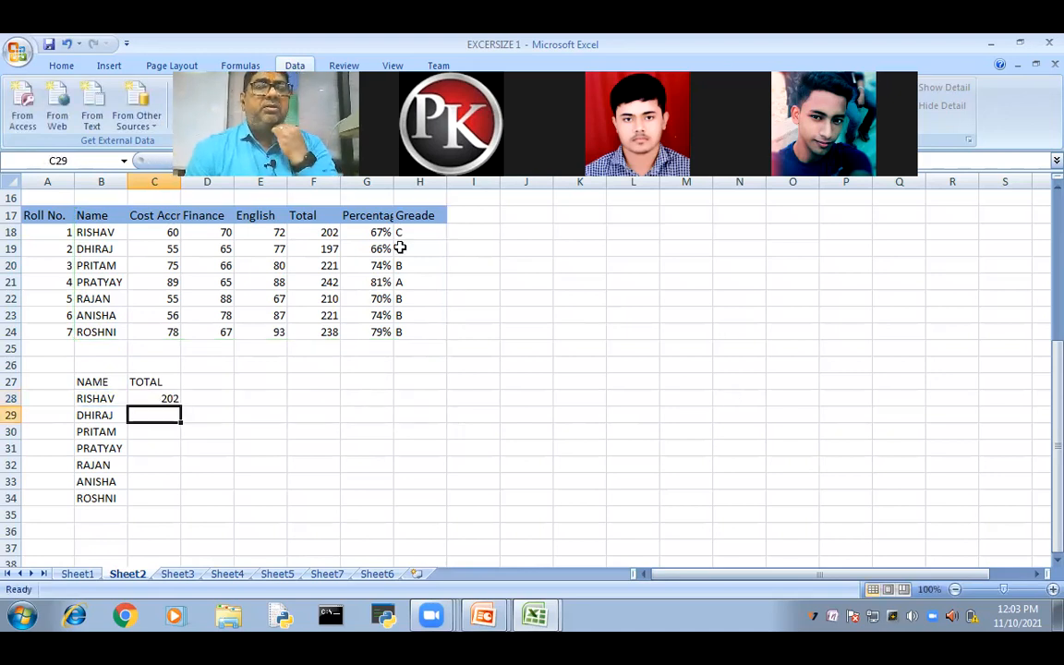
Step: Compare C28 with the source total in F18 and fill the VLOOKUP formula down to C34
{"action": "left_click", "coordinate": [305, 229]}
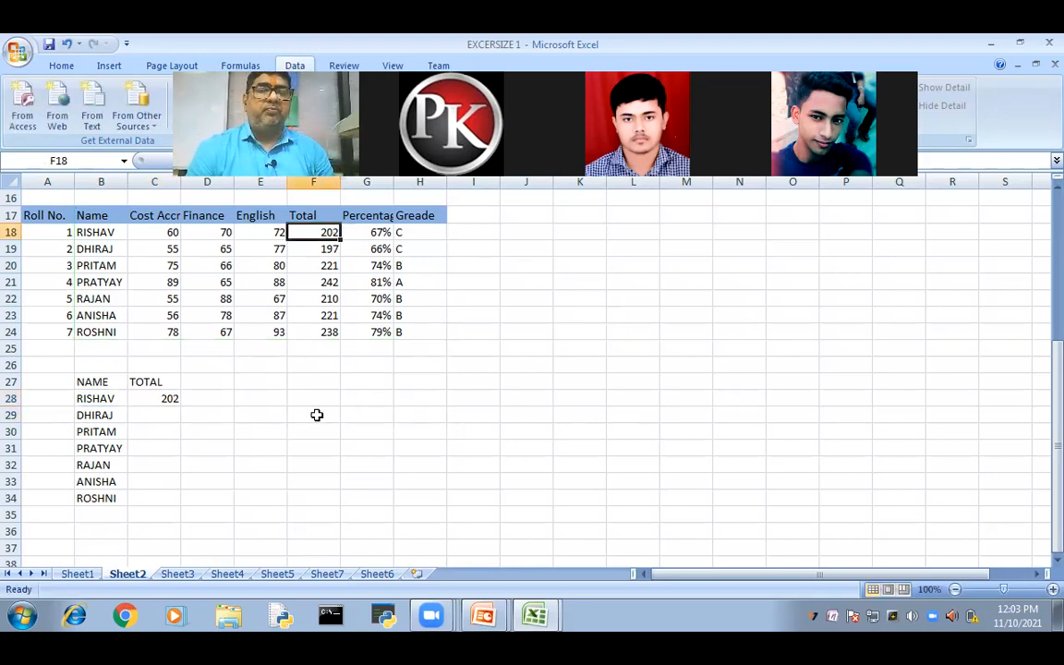
{"action": "left_click", "coordinate": [169, 401]}
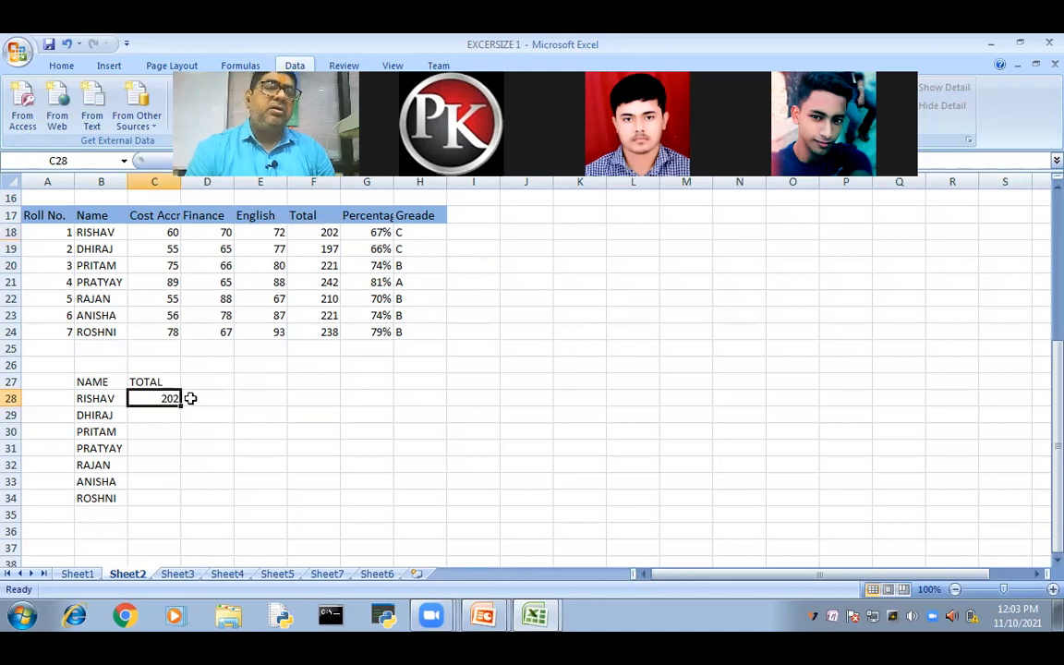
{"action": "left_click_drag", "start_coordinate": [193, 493], "coordinate": [254, 484]}
{"action": "left_click", "coordinate": [254, 484]}
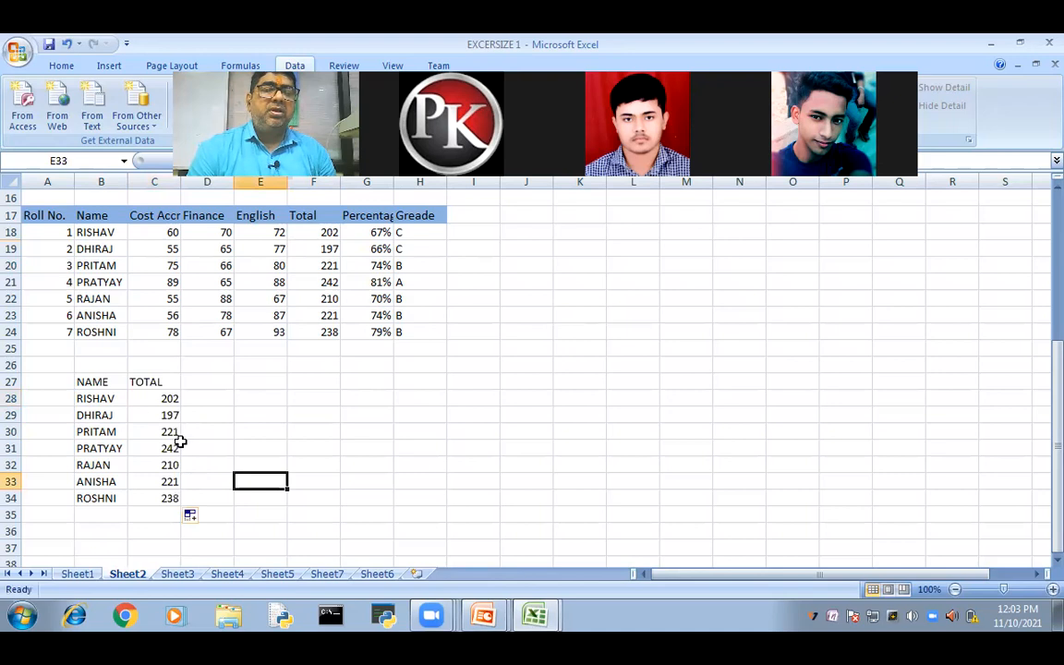
Step: Inspect the VLOOKUP formulas in C29 and C28 to compare their table array references
{"action": "double_click", "coordinate": [157, 414]}
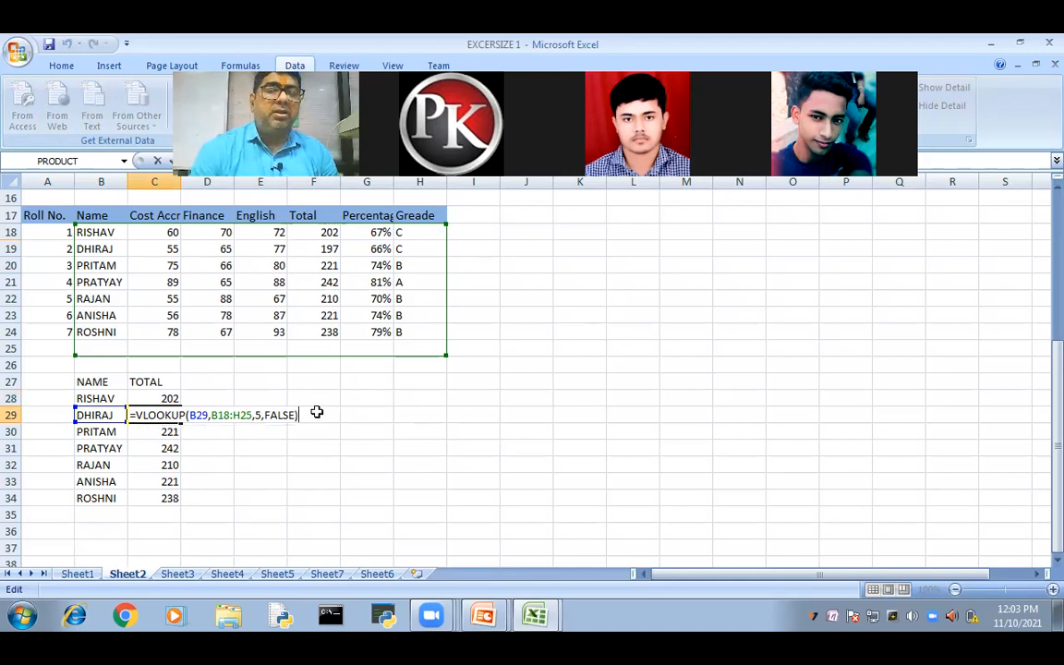
{"action": "key", "text": "Return"}
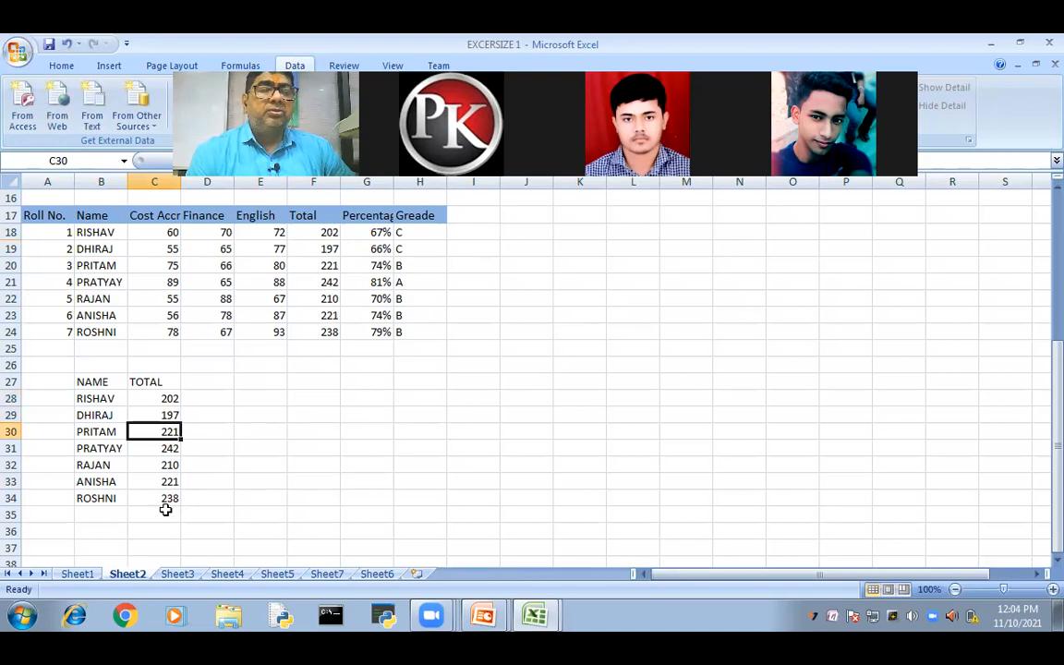
{"action": "left_click", "coordinate": [163, 398]}
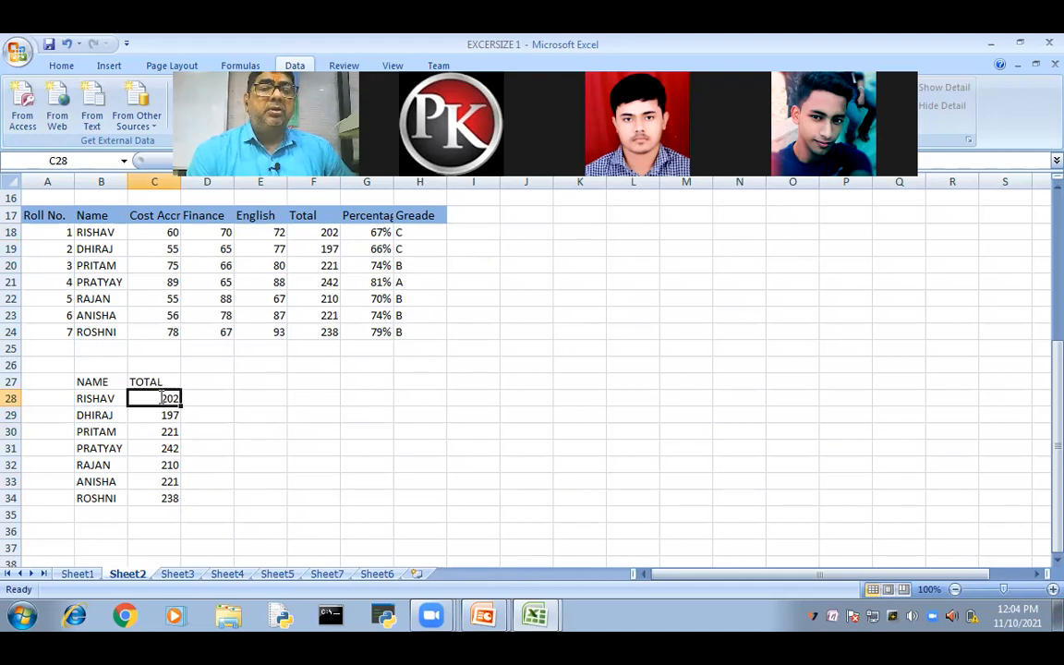
{"action": "double_click", "coordinate": [160, 398]}
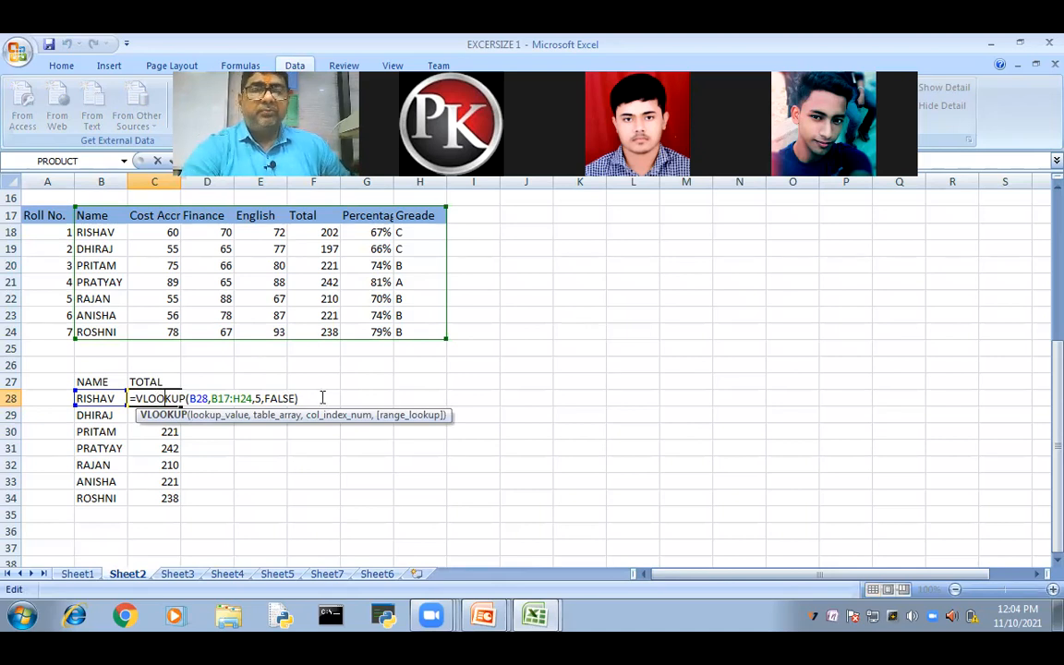
{"action": "key", "text": "Return"}
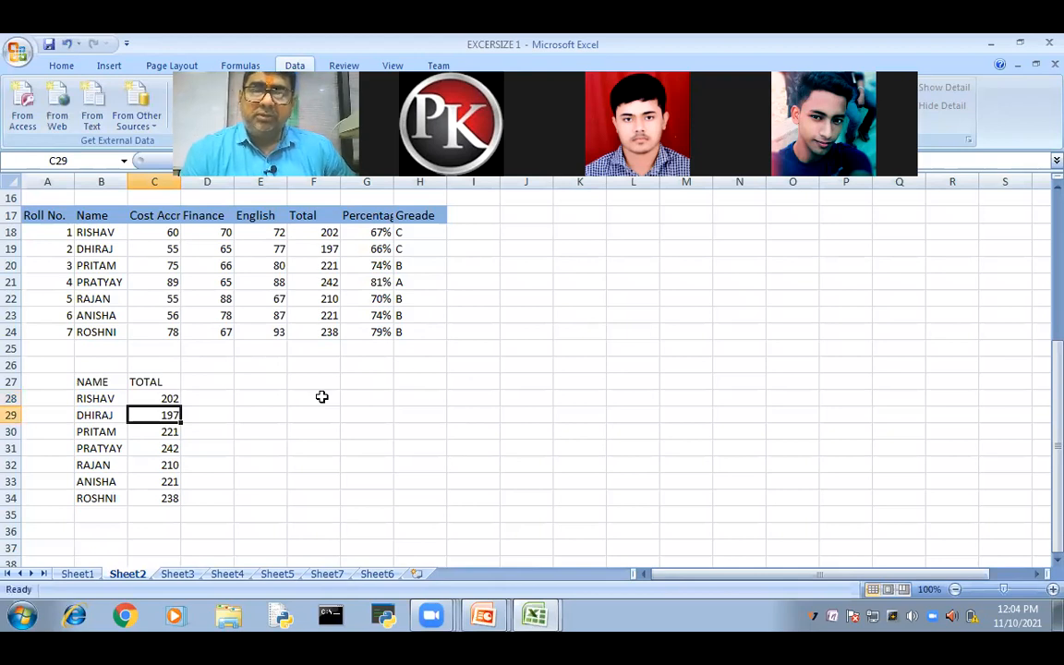